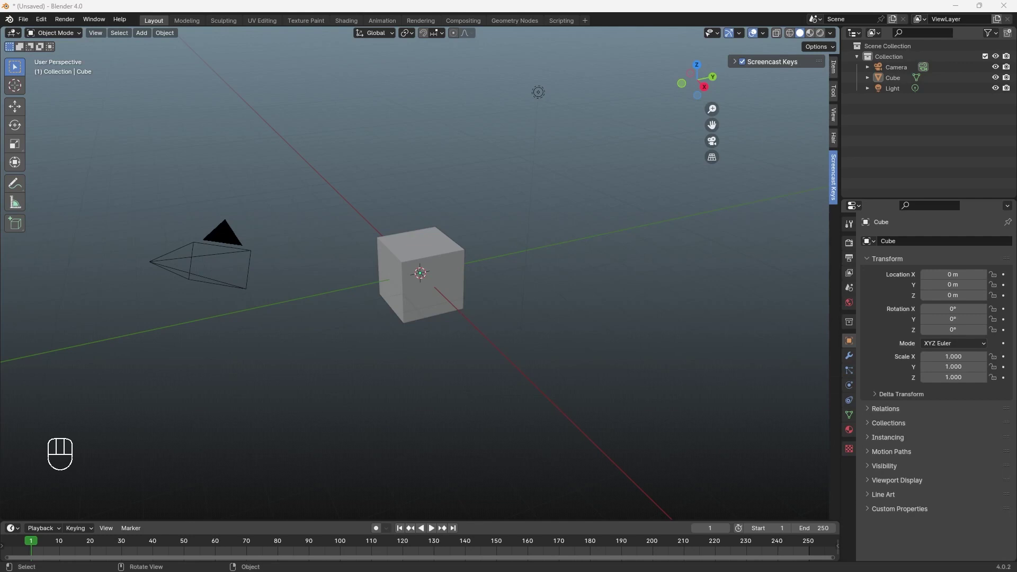
Save the new scene as a Blender file named archi
key(ctrl)
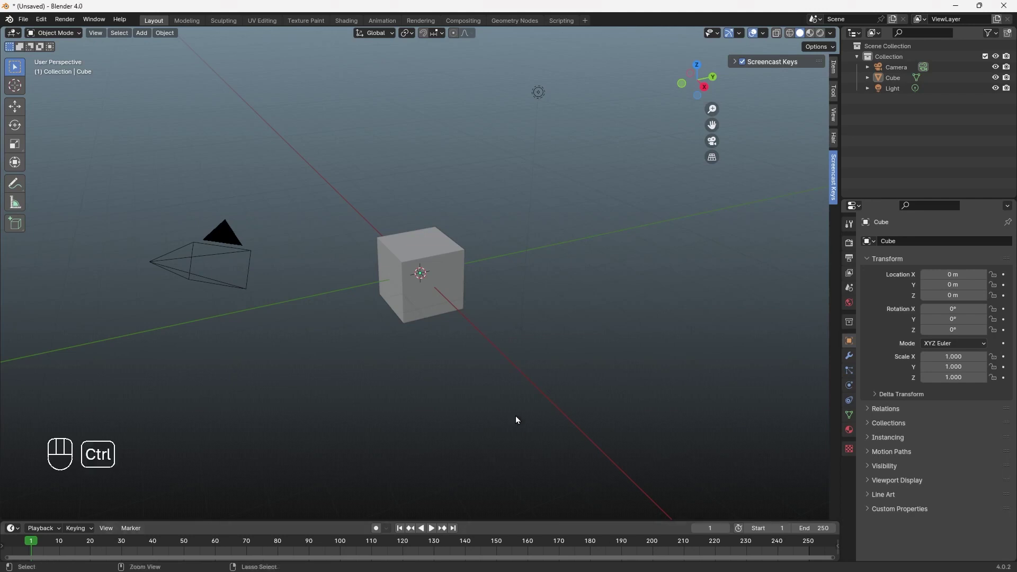
key(ctrl+s)
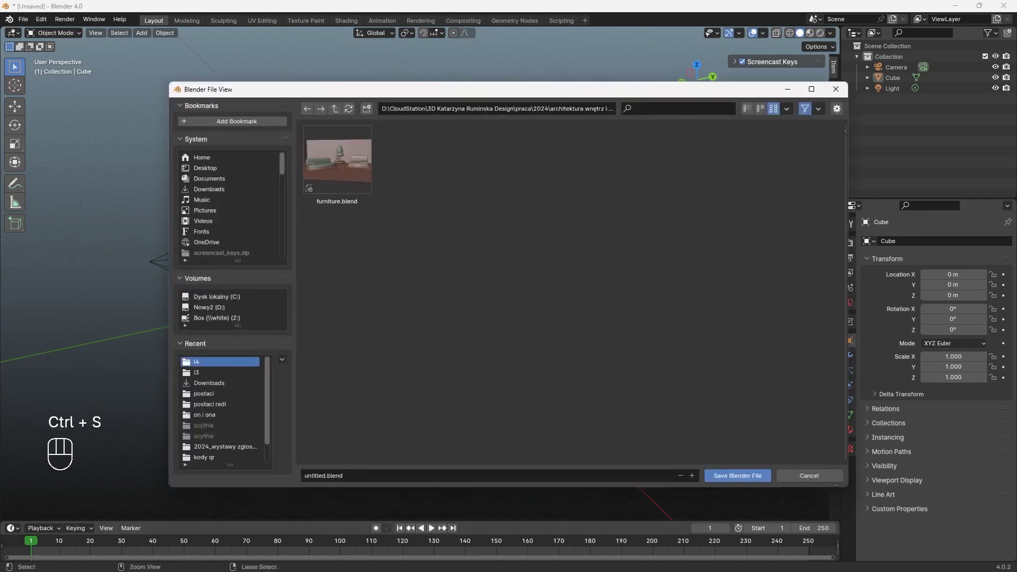
text(archi)
key(Return)
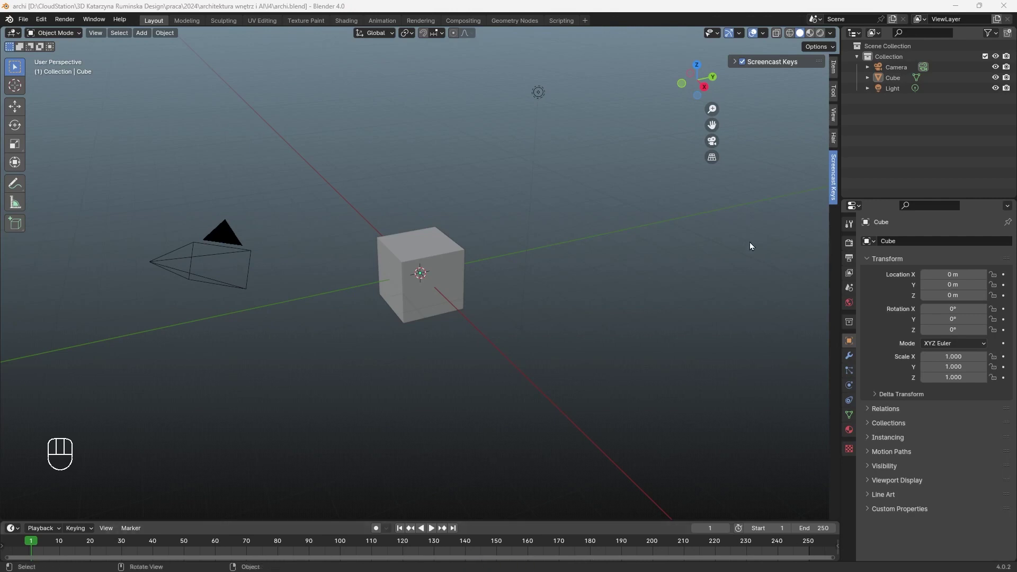
Set the render engine to Cycles with GPU Compute as the device
click(849, 244)
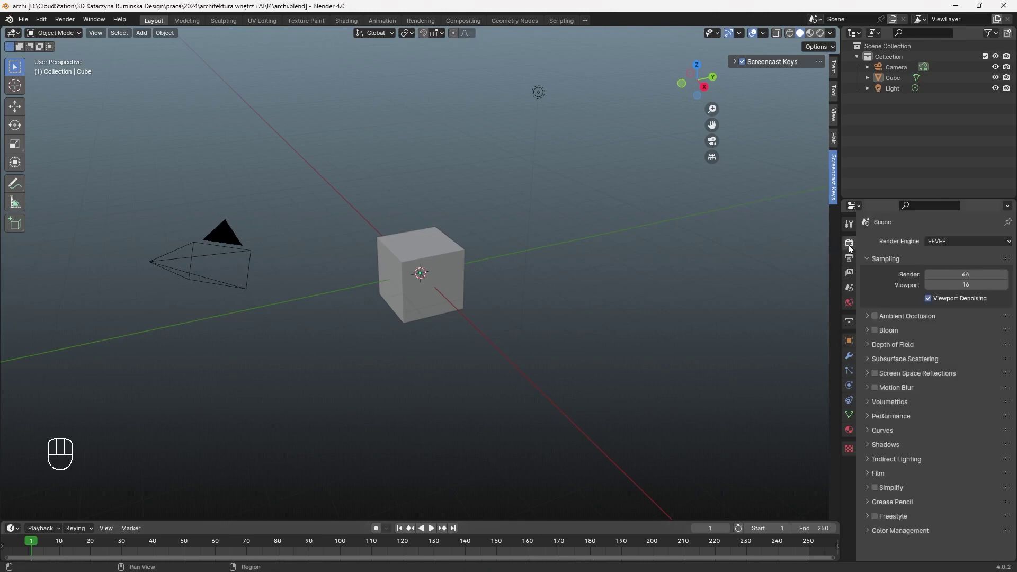
click(968, 241)
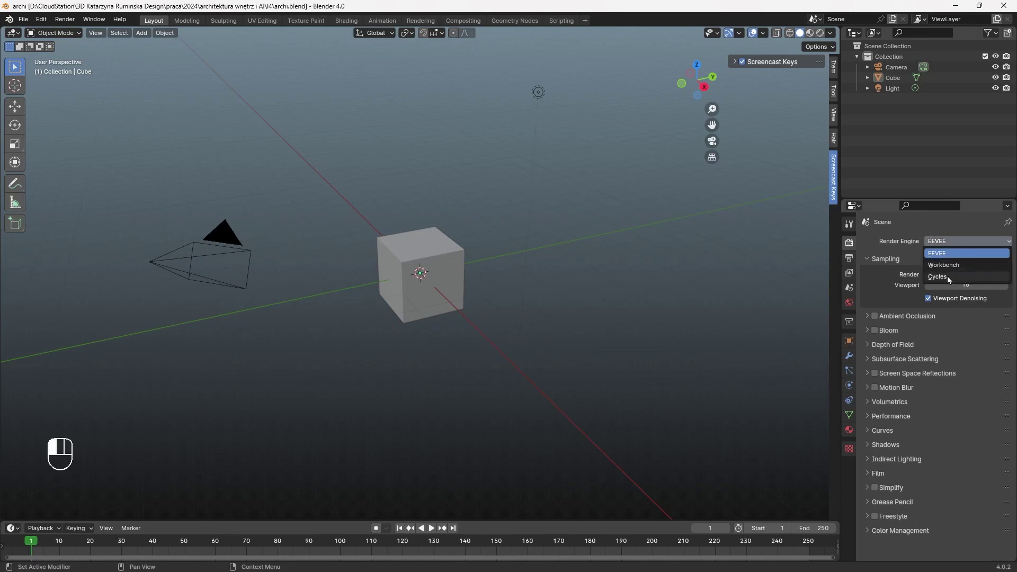
click(947, 277)
click(955, 267)
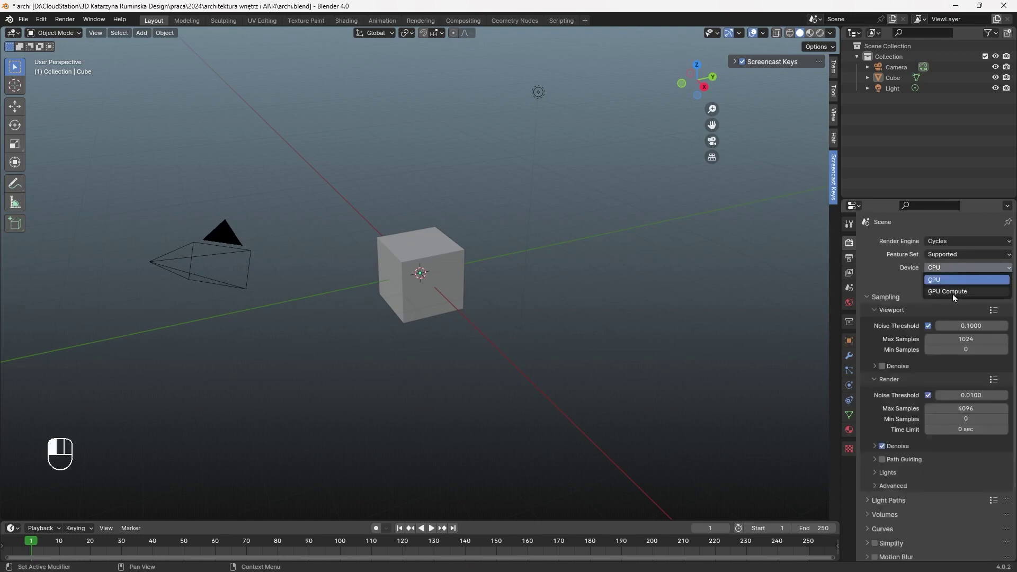
click(949, 291)
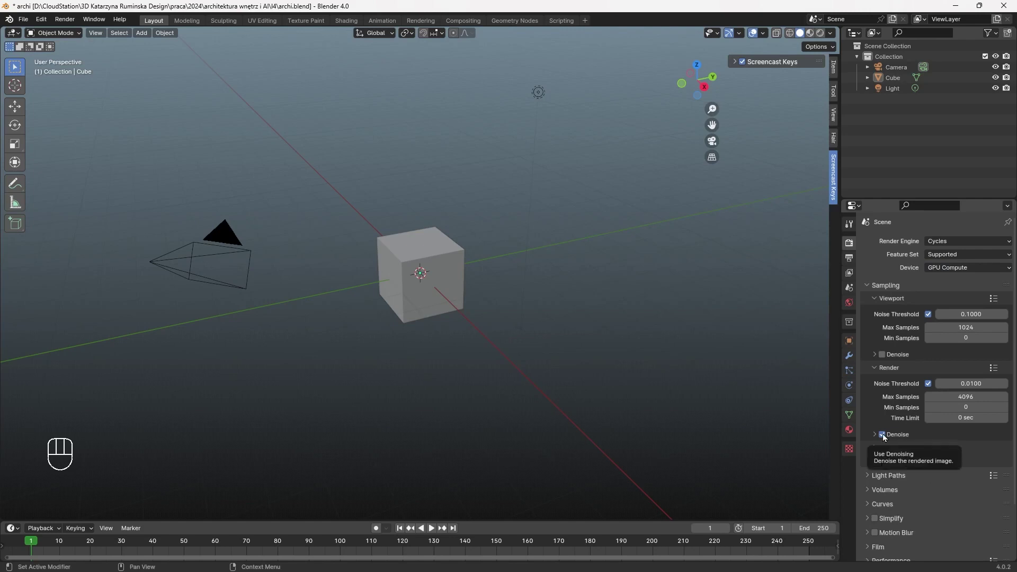
Expand the render Color Management settings and choose AgX as the view transform
scroll(923, 466, down, 3)
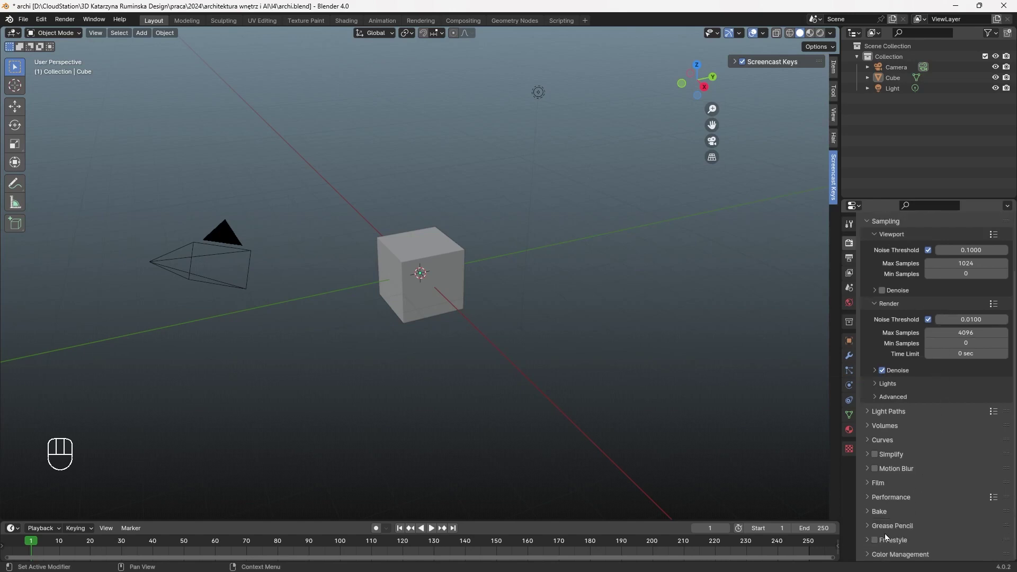
click(867, 554)
scroll(963, 510, down, 5)
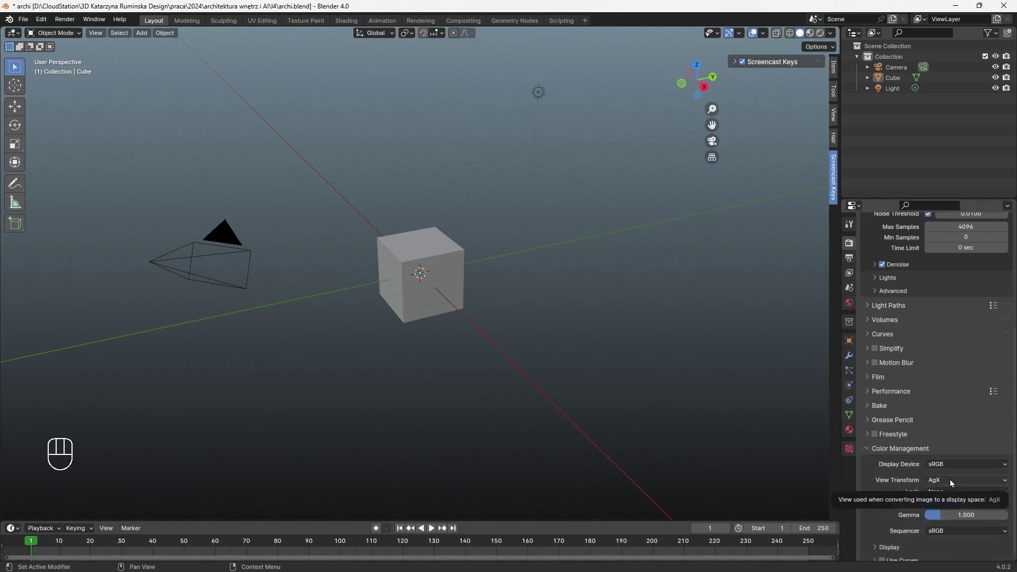
click(951, 480)
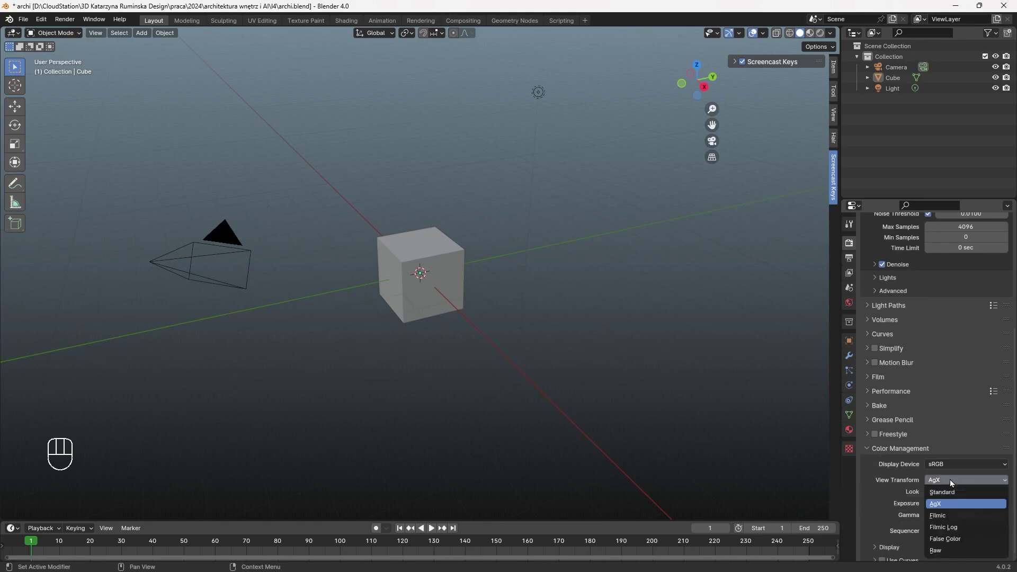
click(934, 505)
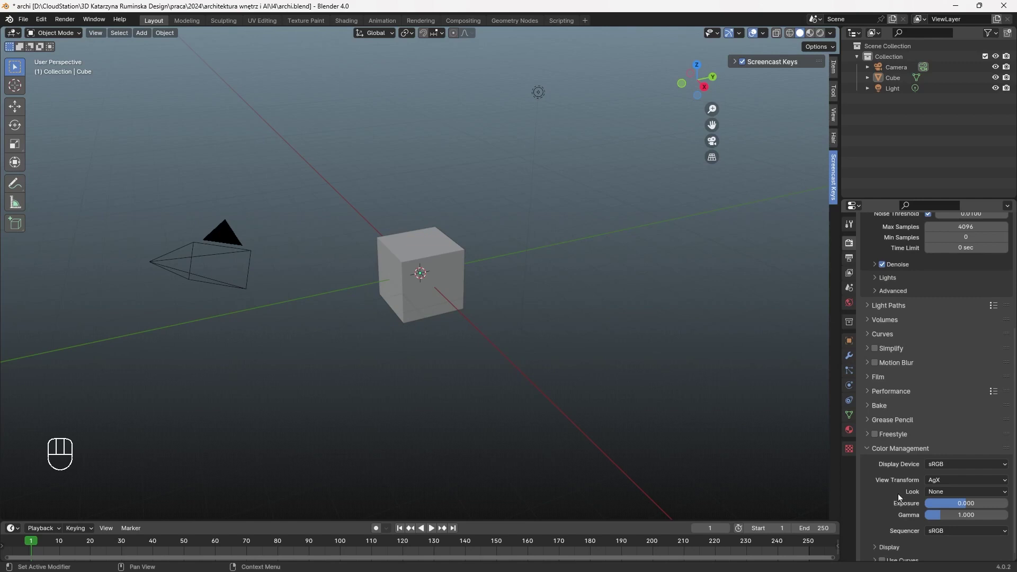
scroll(900, 492, up, 5)
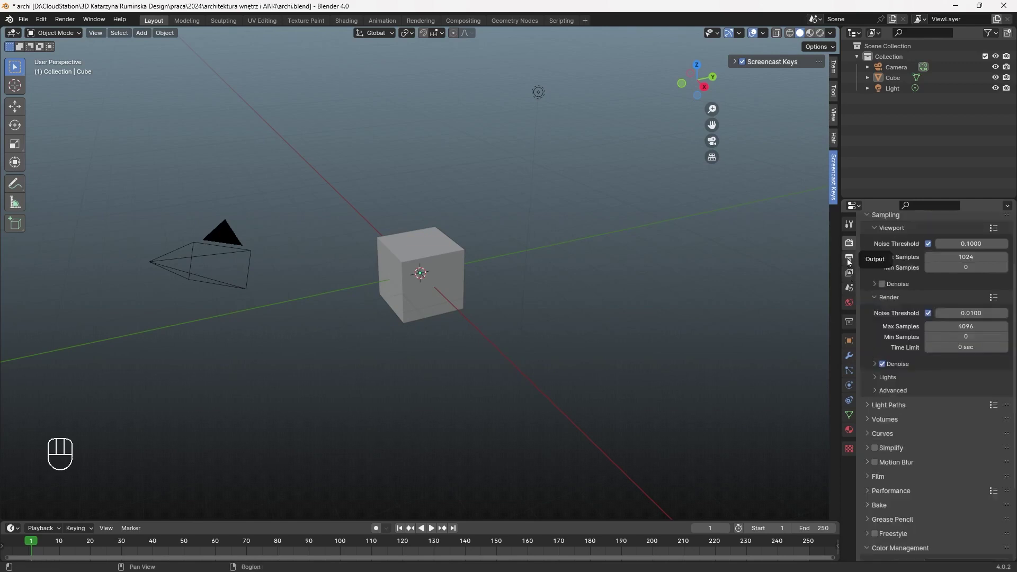
Show the viewport in rendered shading and assign a Sky Texture to the world background color
click(850, 303)
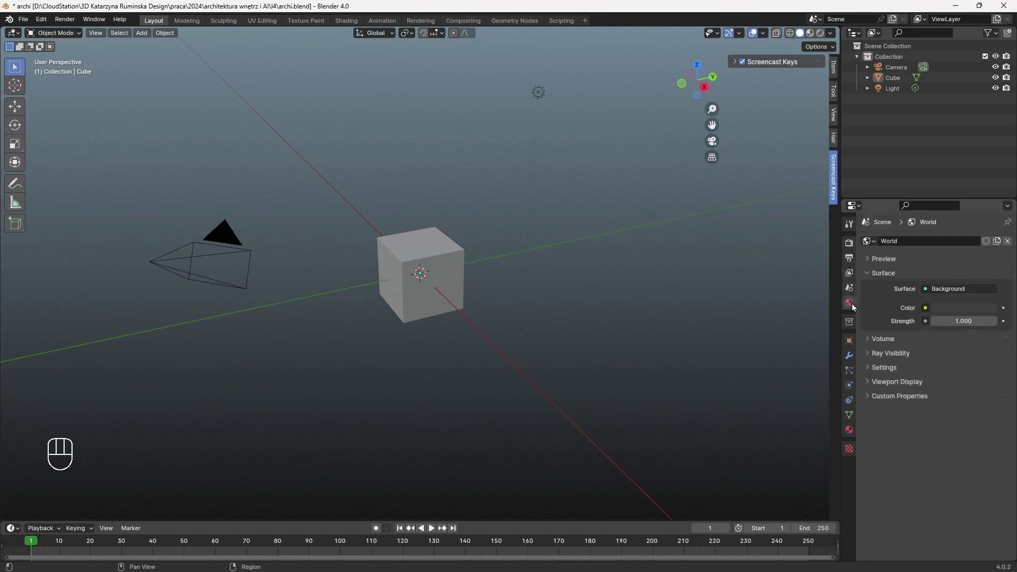
click(820, 33)
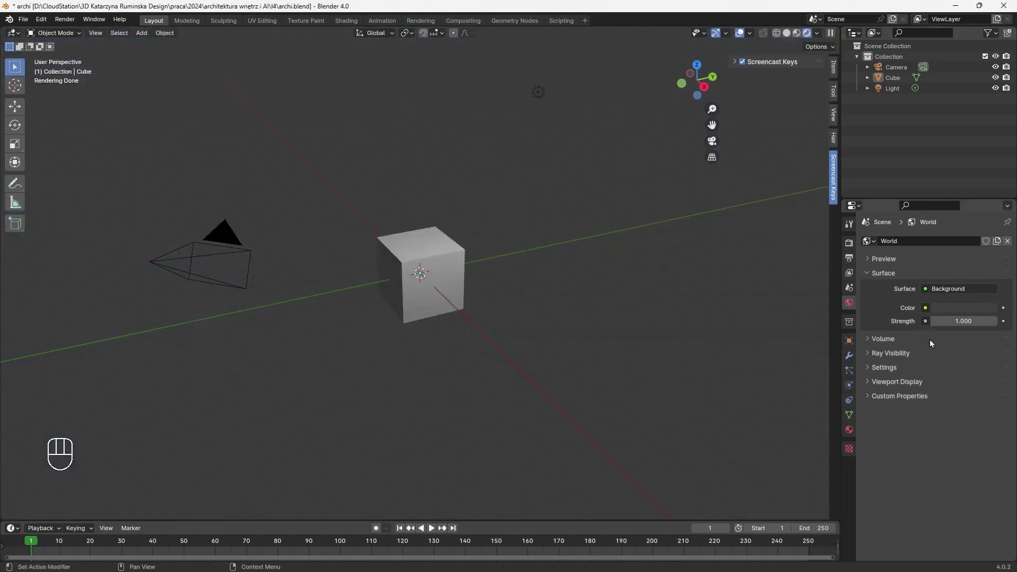
click(925, 308)
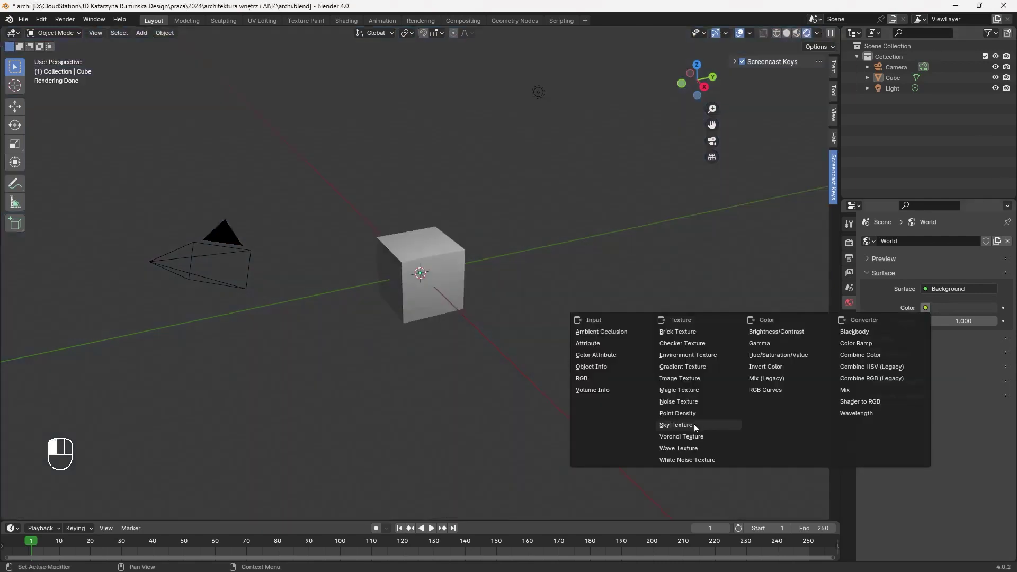
click(683, 424)
middle_drag(683, 425, 604, 424)
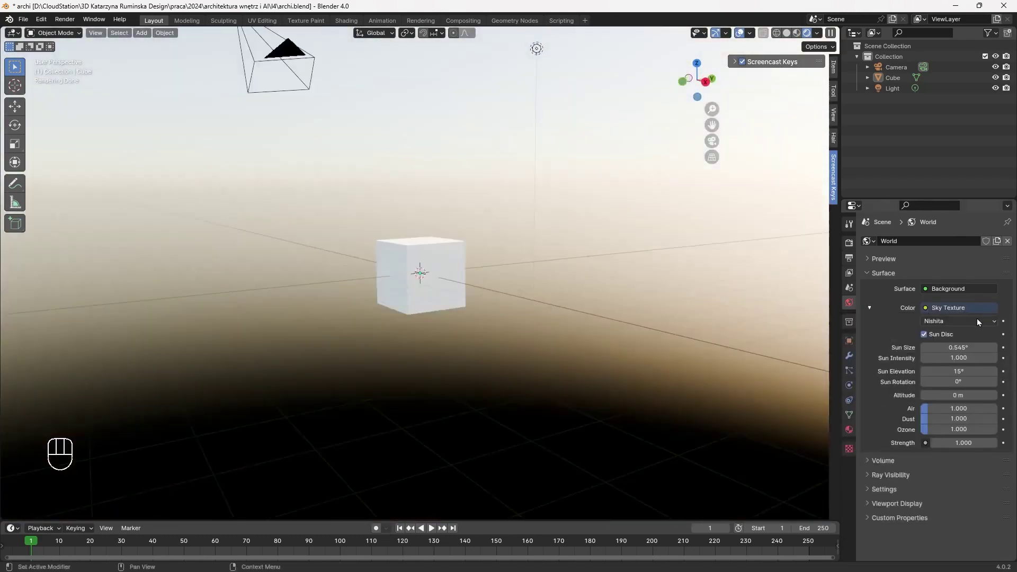
Try the Preetham and Hosek / Wilkie sky types on the world's Sky Texture and return to Nishita
click(978, 321)
click(946, 348)
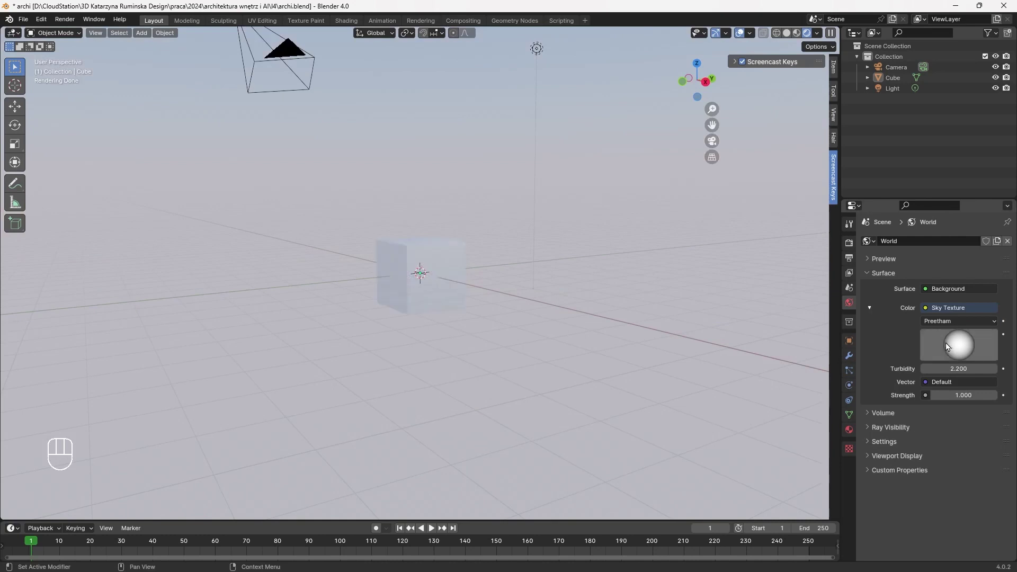
click(955, 322)
click(956, 359)
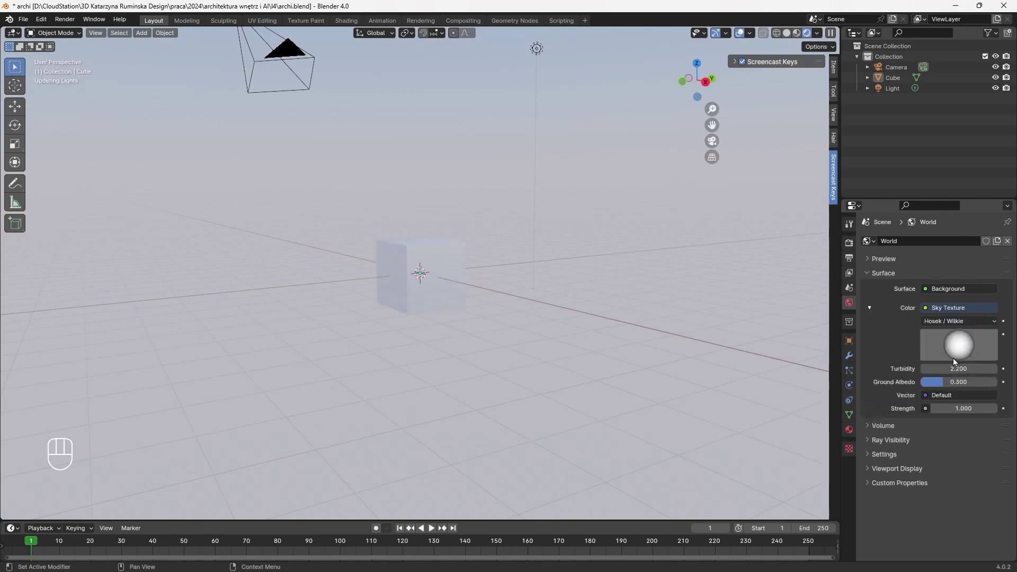
click(982, 322)
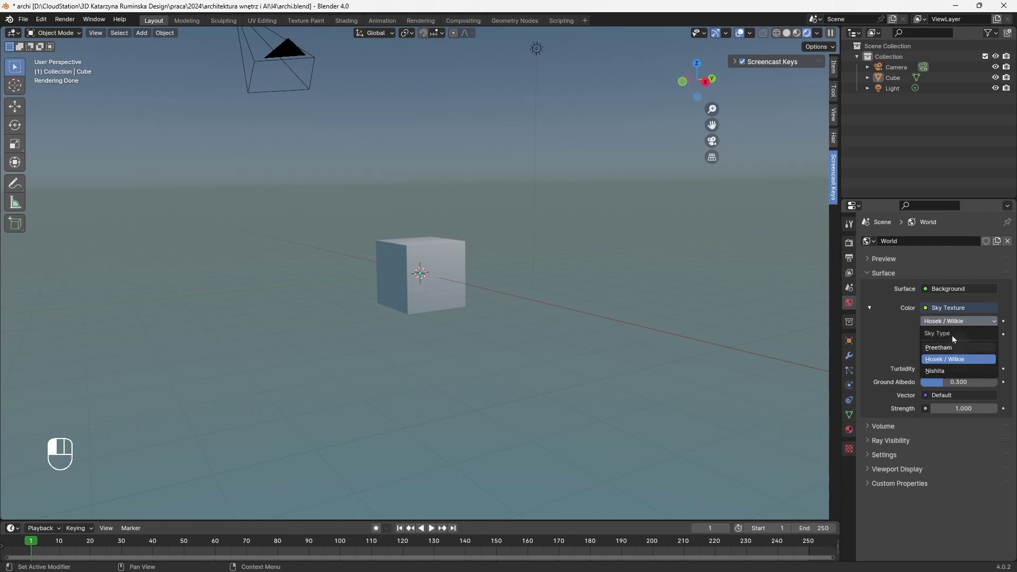
click(947, 349)
click(956, 323)
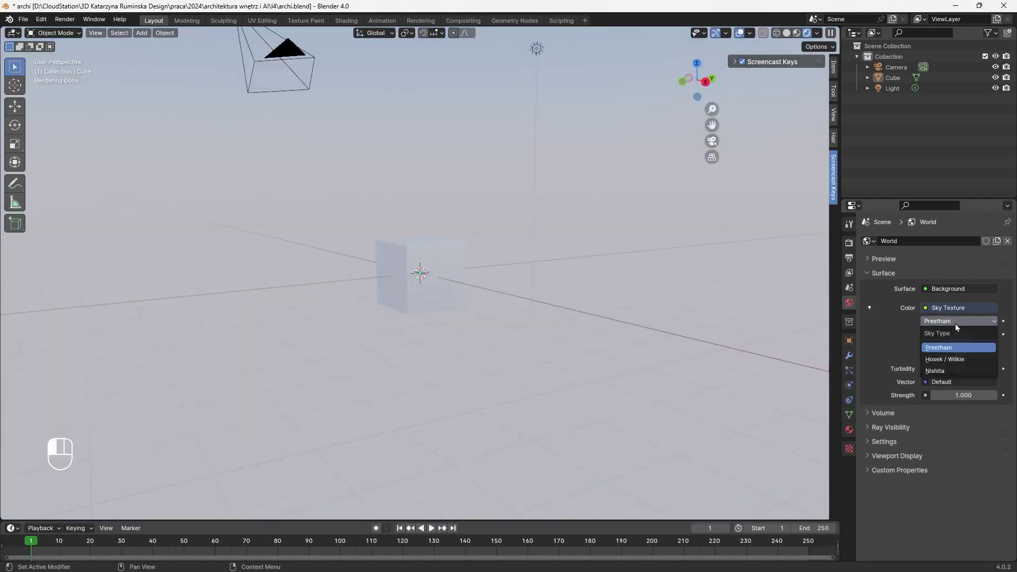
click(942, 372)
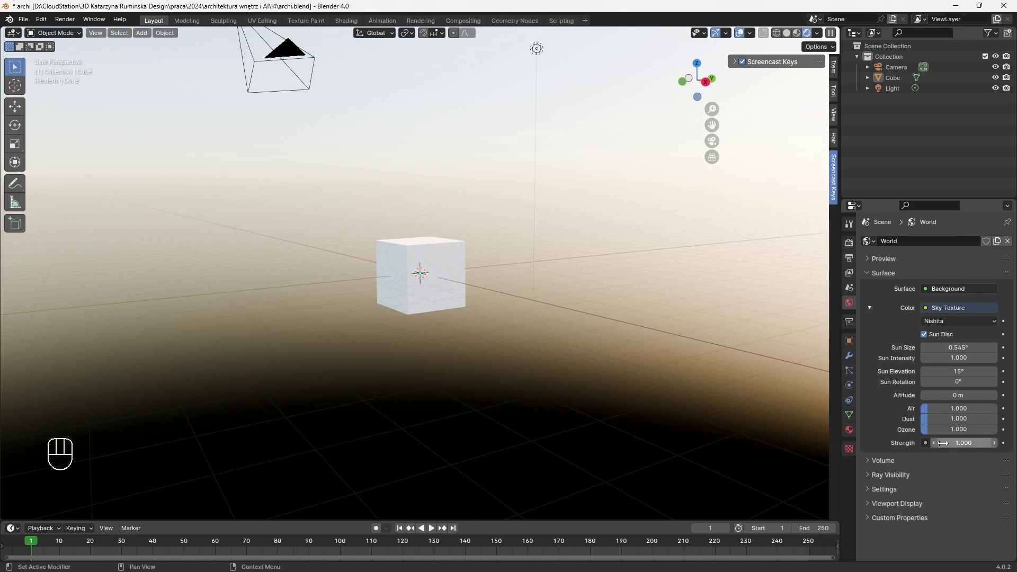
Set the Nishita sky's strength to 0.9, sun rotation to 7.4°, sun elevation to 9.7° and sun intensity to 2.9
mouse_move(957, 444)
mouse_down()
mouse_move(911, 444)
mouse_move(953, 444)
mouse_move(943, 433)
mouse_up()
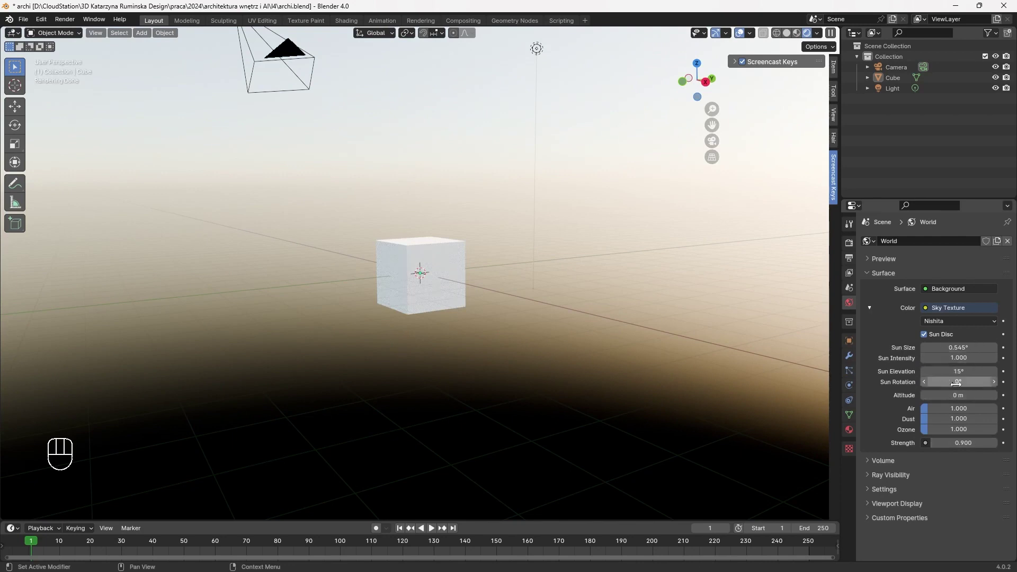
drag(955, 383, 984, 382)
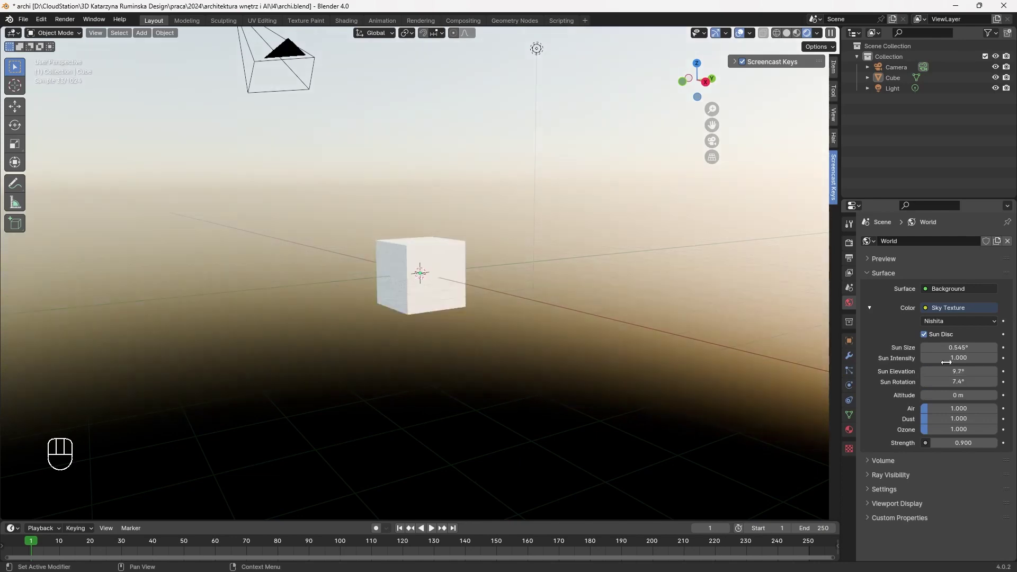
drag(947, 362, 979, 362)
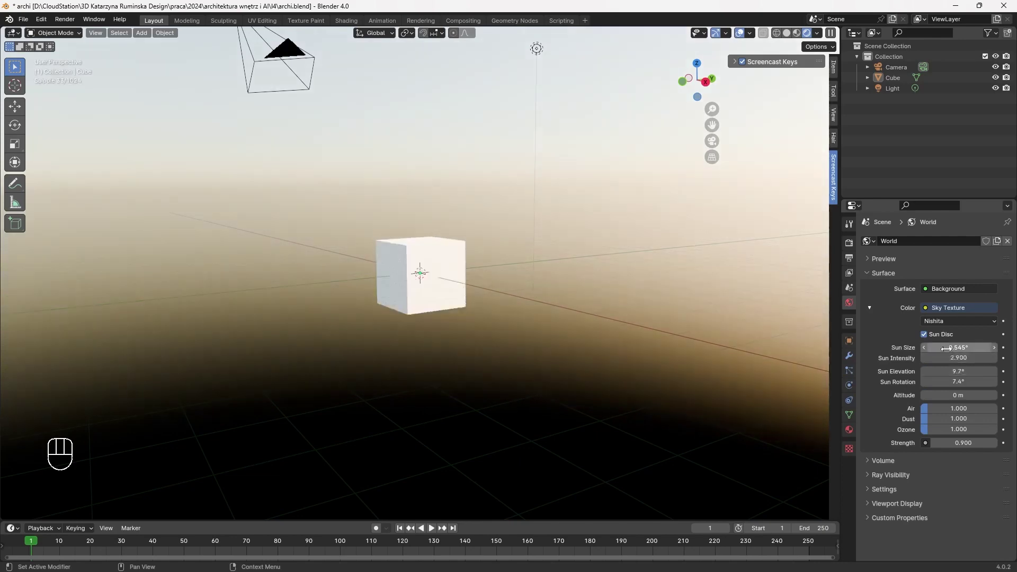
Enlarge the sun disc to about 46.7°, raise the sun intensity to 16.2 and lower the sun elevation to 1.5°
middle_drag(408, 330, 376, 324)
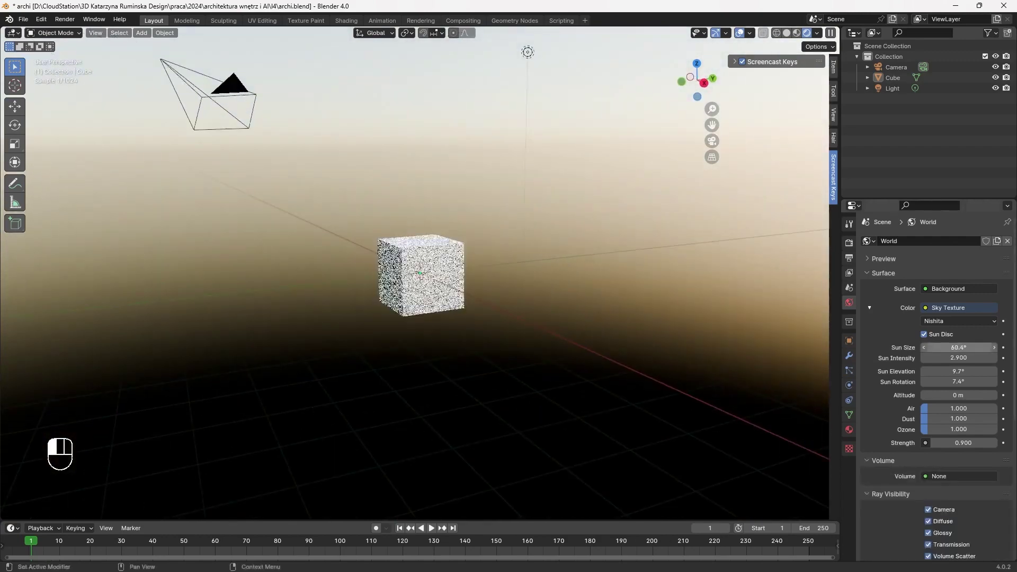
drag(959, 348, 1010, 360)
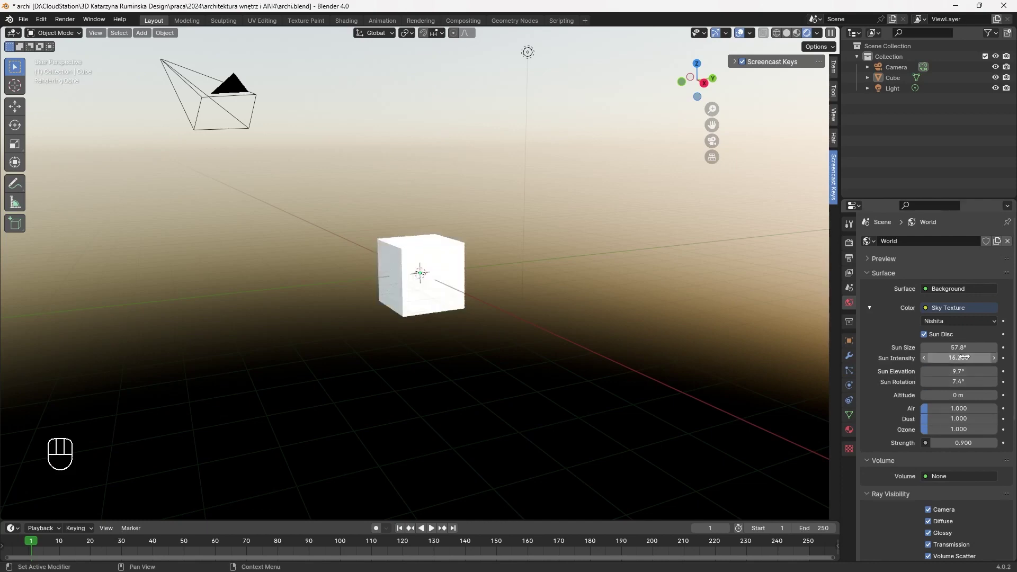
mouse_move(965, 369)
mouse_down()
mouse_move(938, 368)
mouse_move(969, 368)
mouse_up()
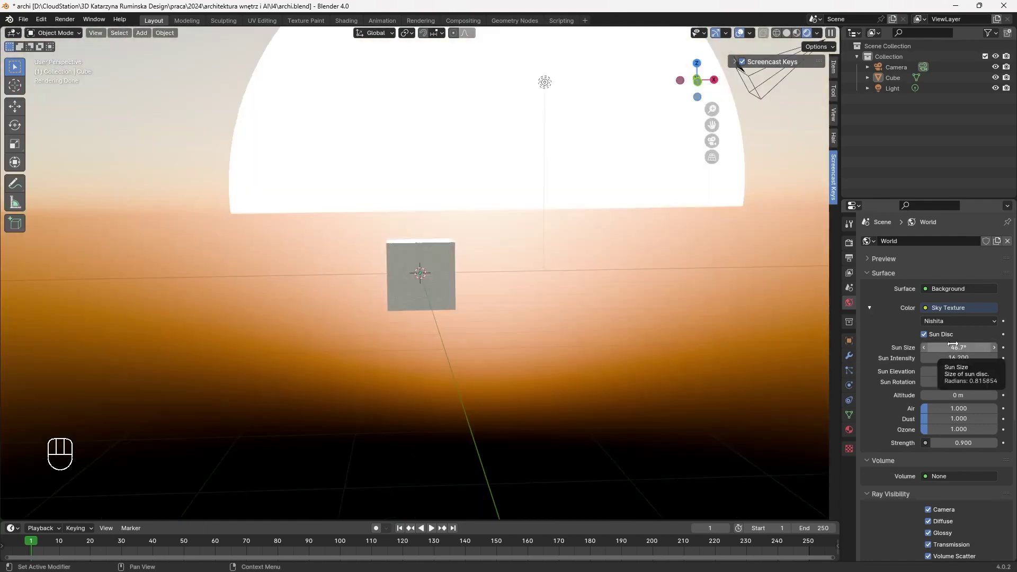
Reset the sun size to its default value, check the lighting on the cube and save the file
right_click(959, 346)
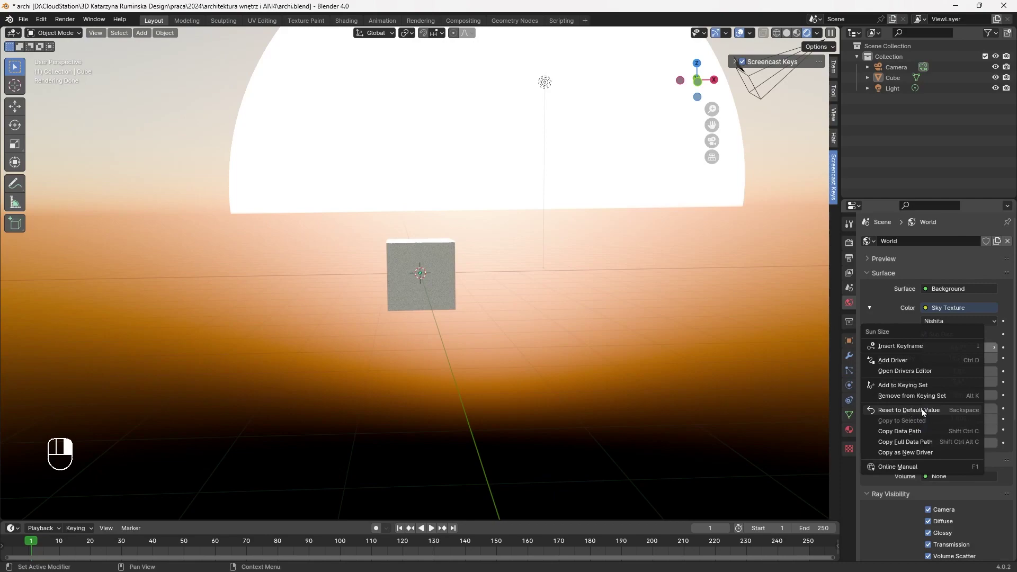
click(909, 411)
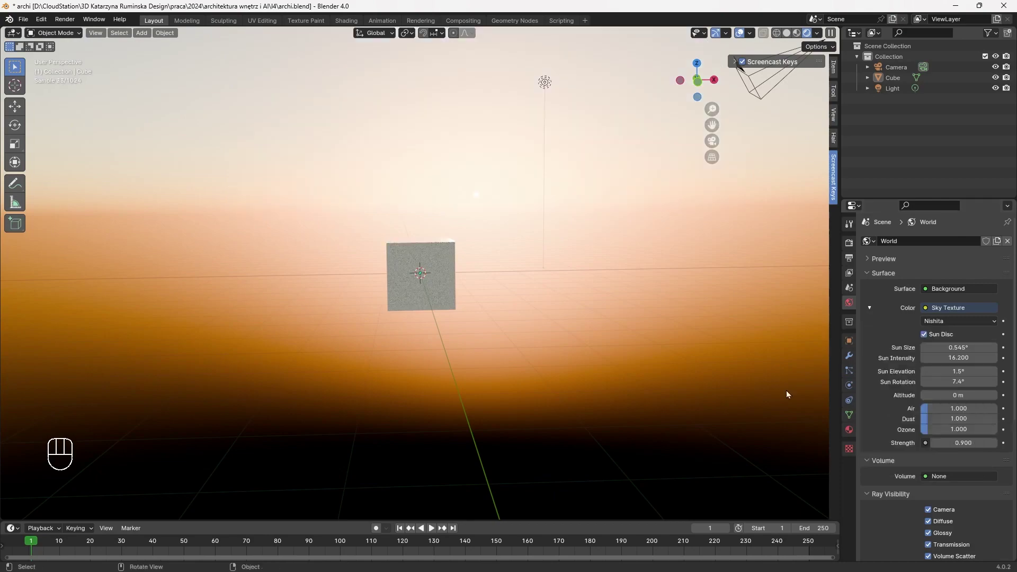
middle_drag(613, 309, 551, 318)
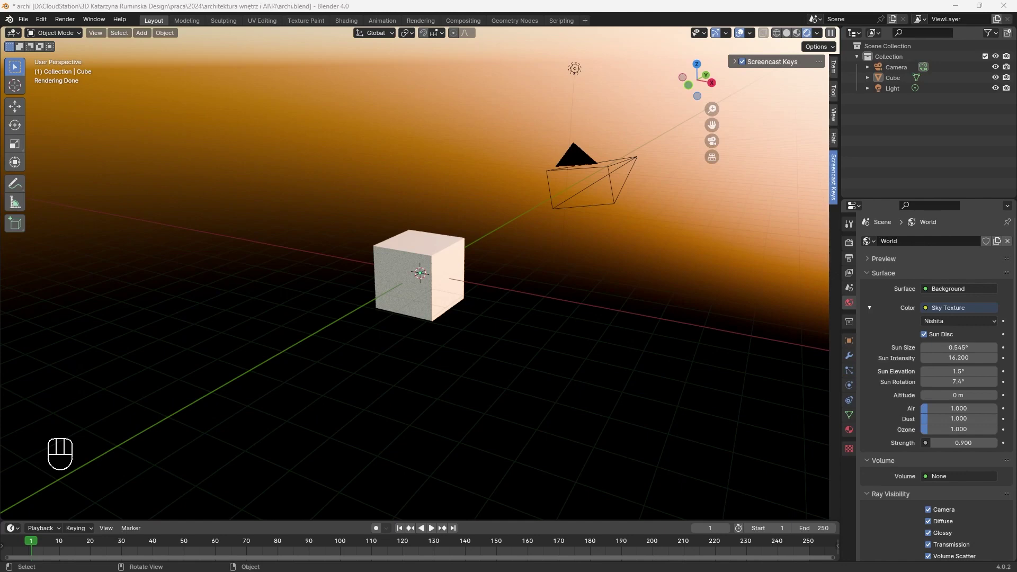
key(ctrl+s)
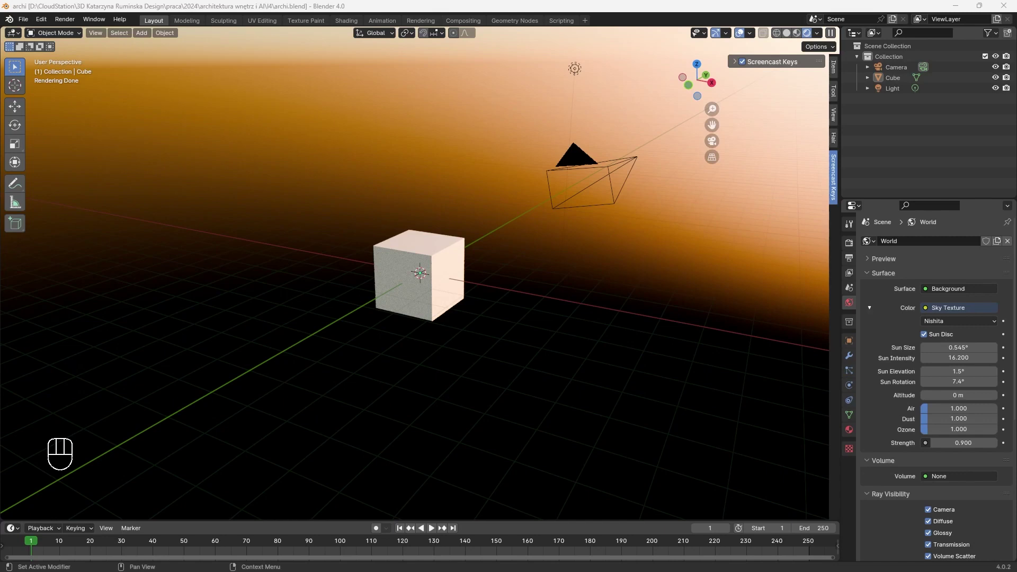
Open the add-on preferences, clear the existing search filter and move the preferences window over the middle of the viewport
key(n)
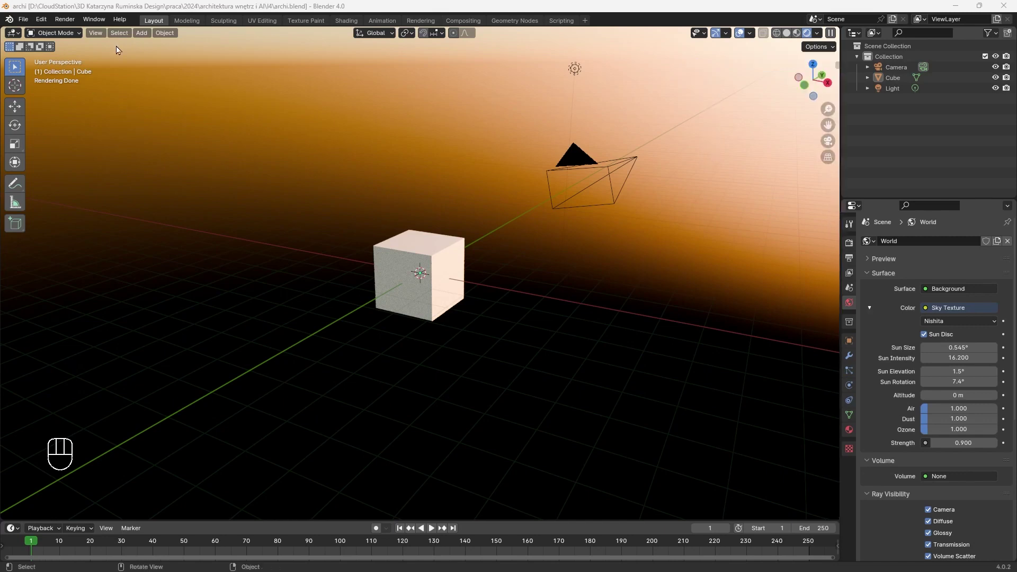
click(103, 22)
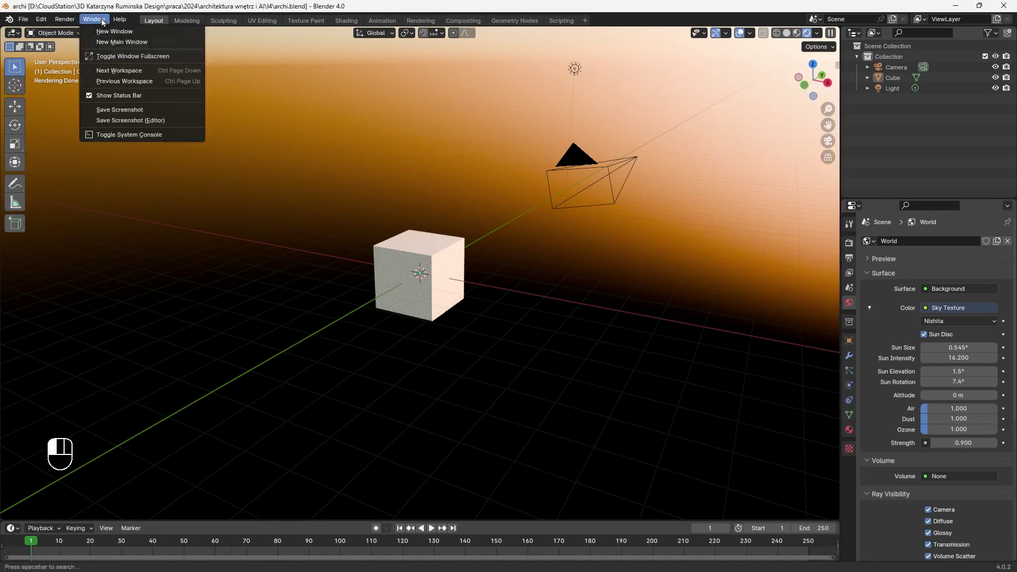
mouse_move(42, 22)
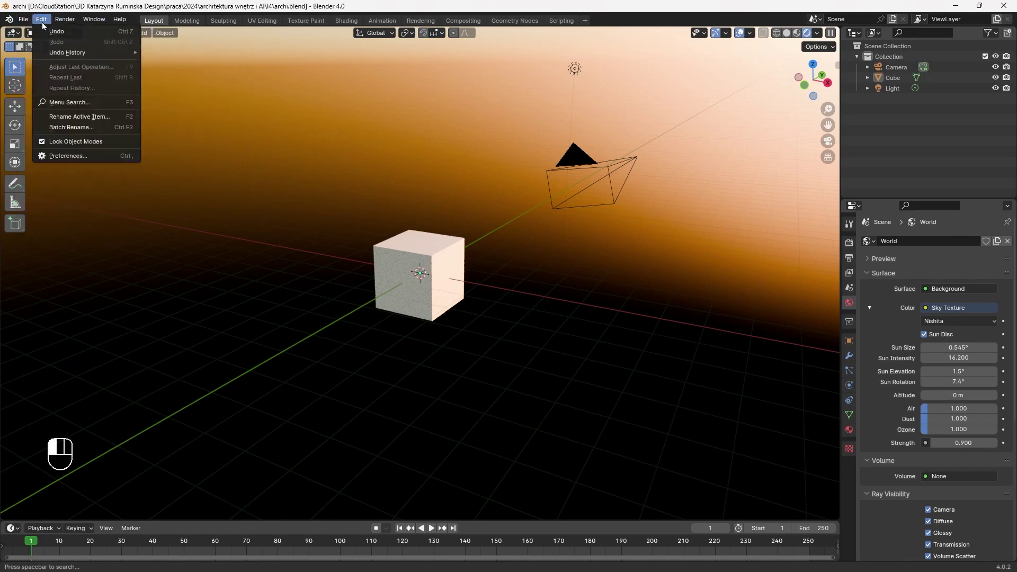
click(101, 159)
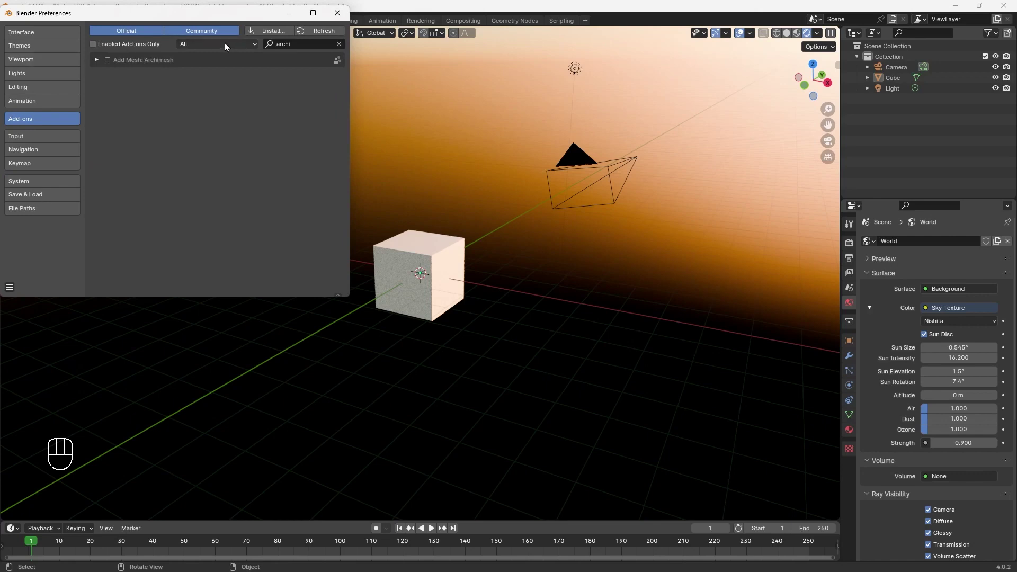
click(339, 44)
drag(177, 17, 512, 71)
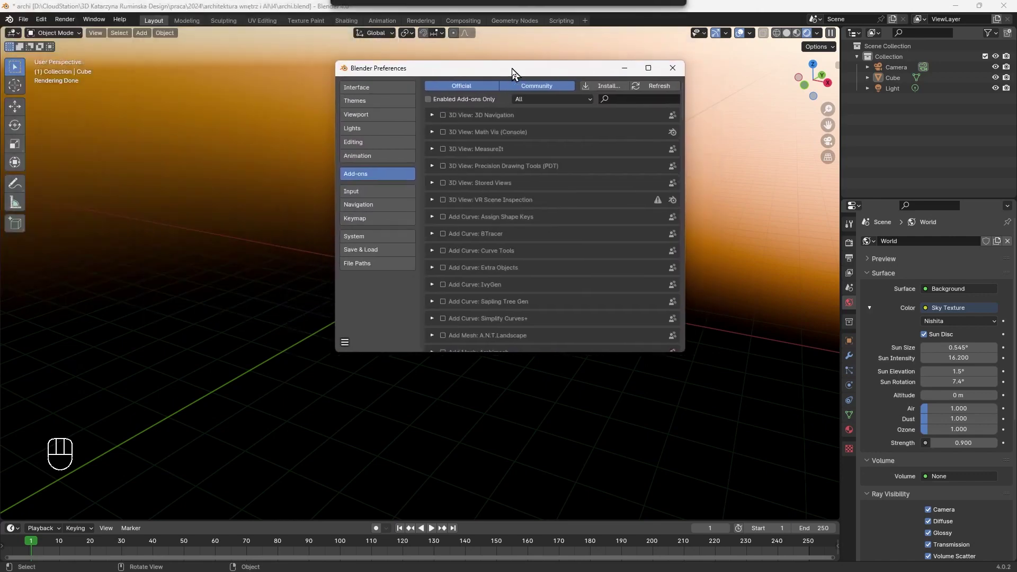
Search the add-ons for "archi", enable Add Mesh: Archimesh and close the preferences
click(610, 100)
text(arch)
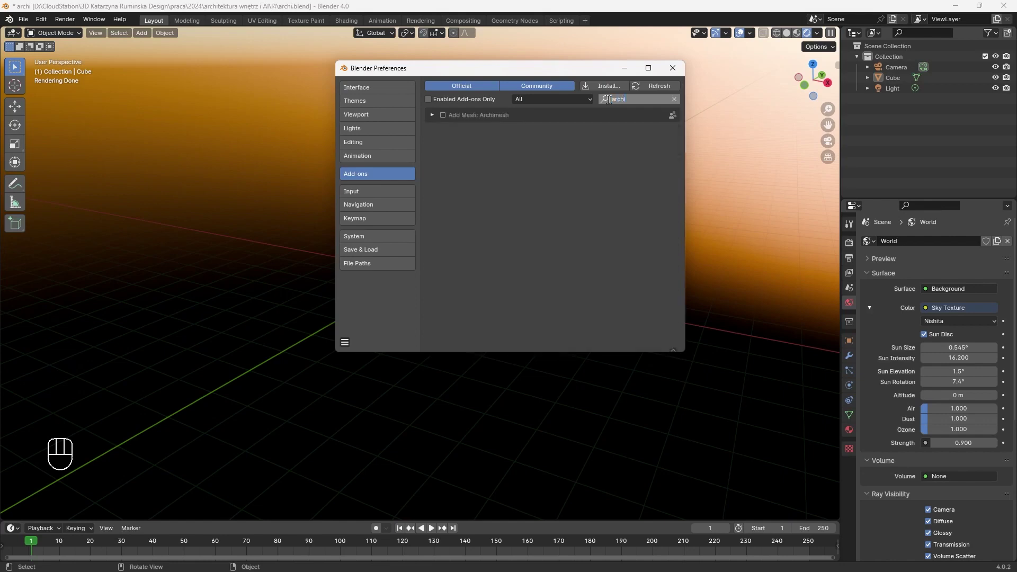
text(i)
key(Return)
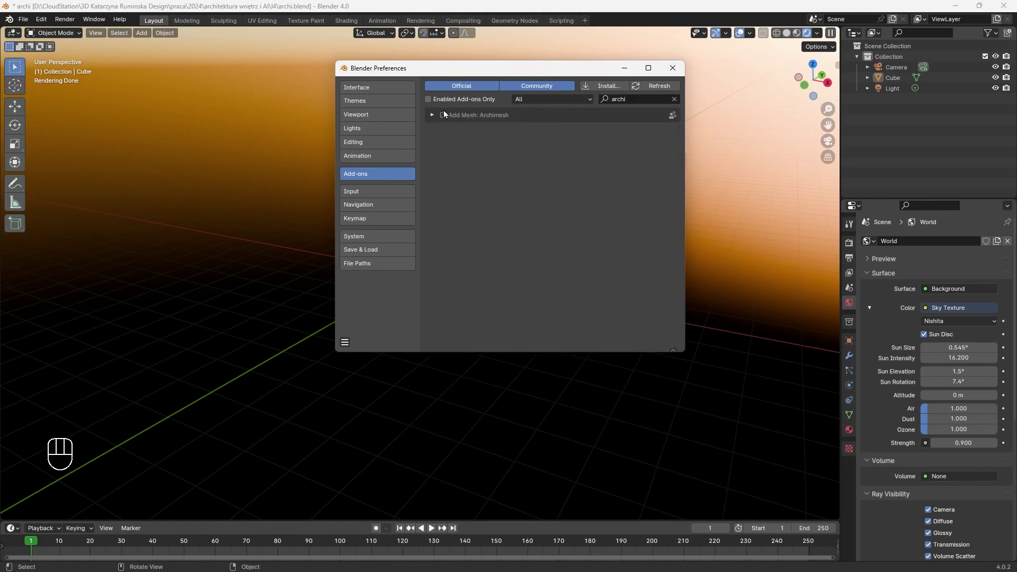
click(443, 116)
click(673, 67)
Show the viewport sidebar and expand the Archimesh creation tools
key(n)
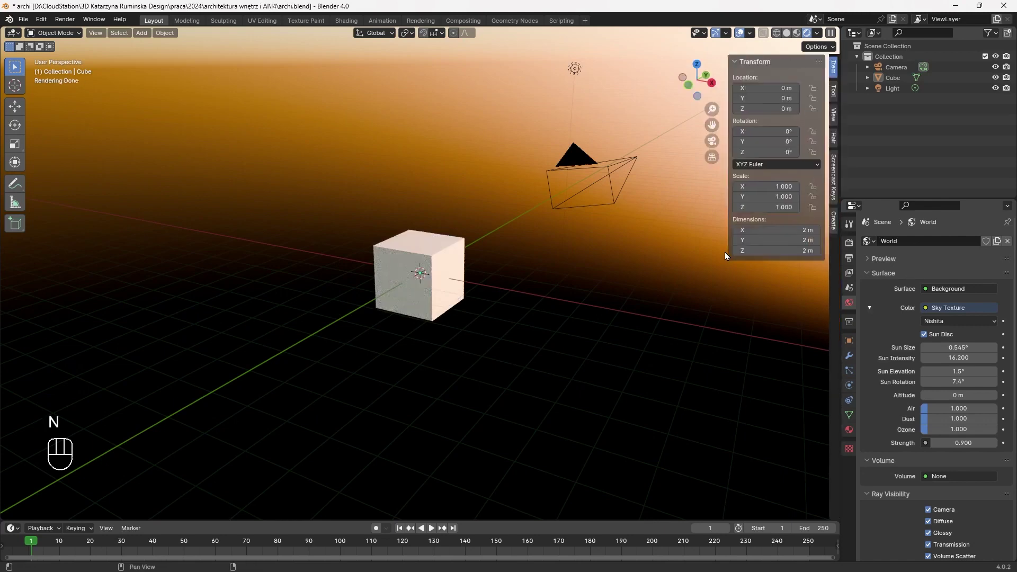
key(n)
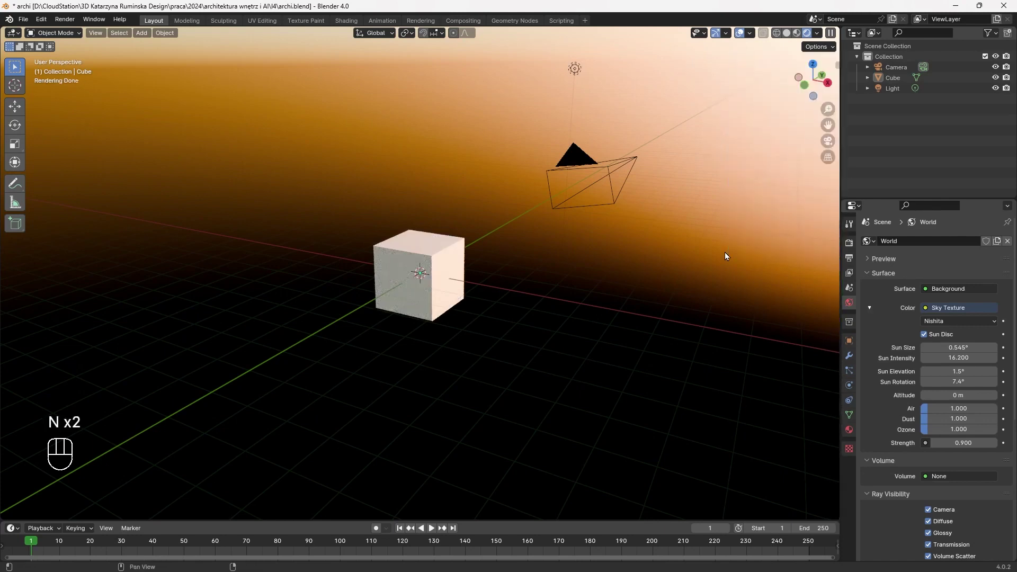
key(n)
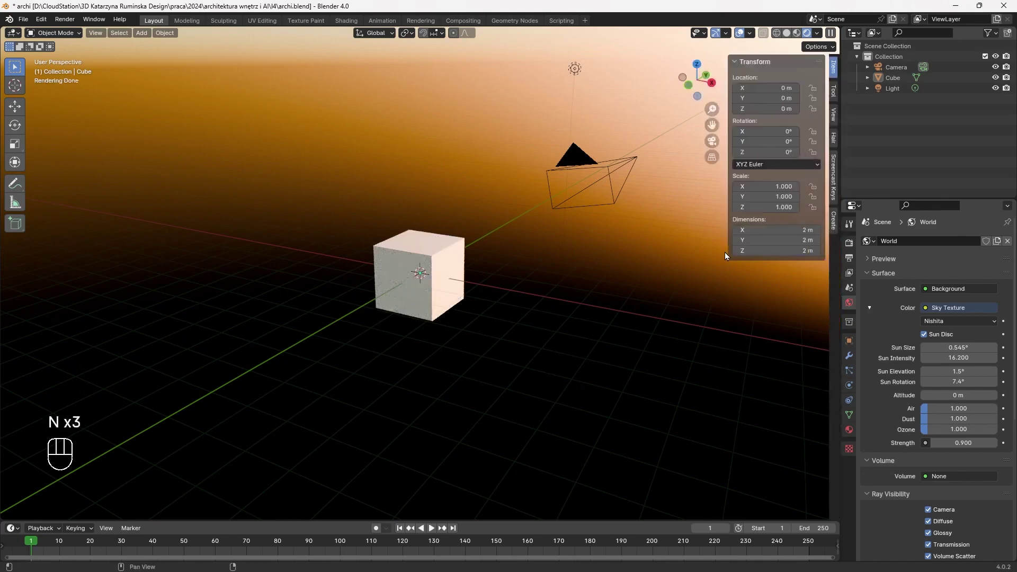
click(833, 230)
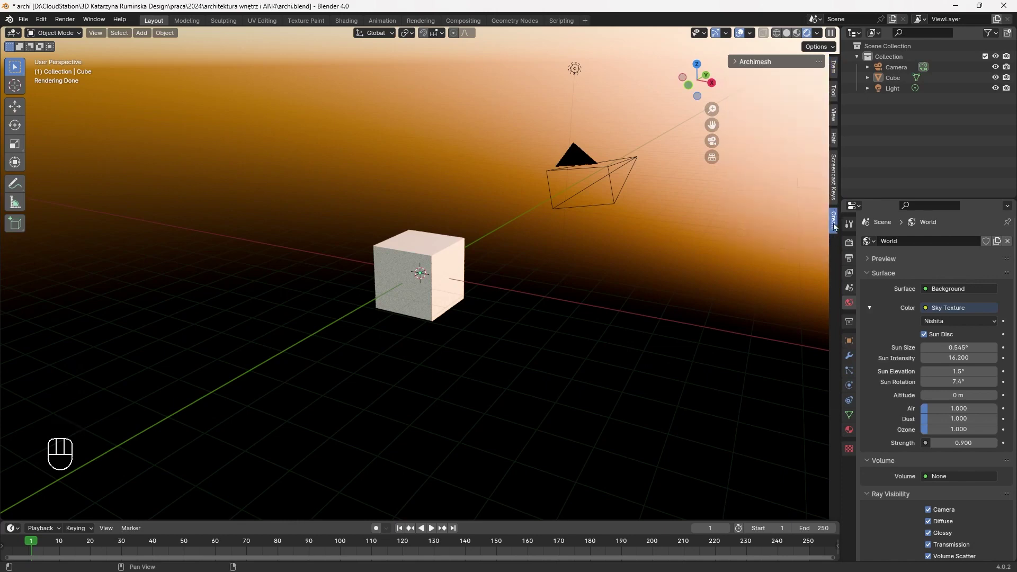
click(737, 62)
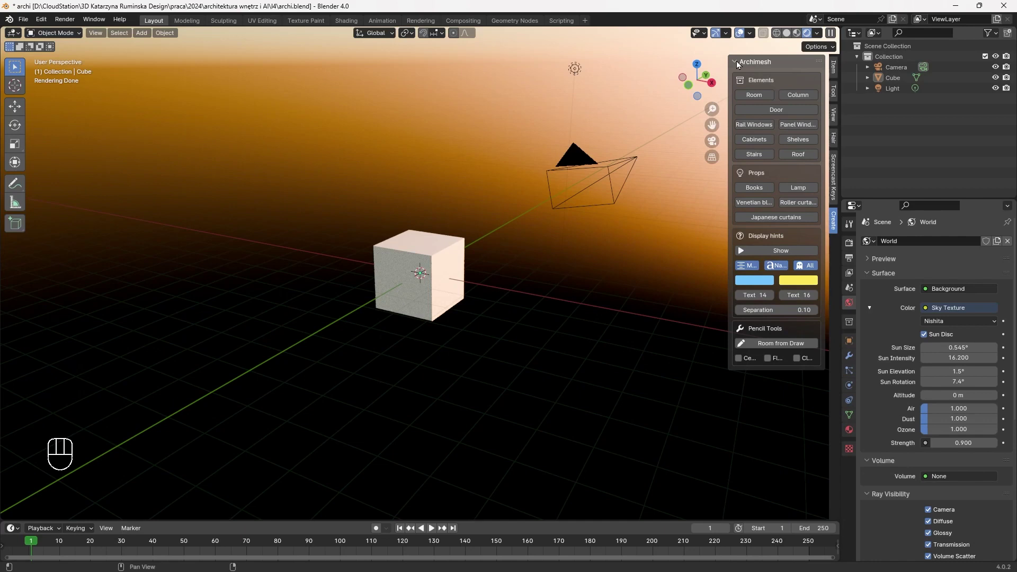
Delete the default cube from the scene
key(ctrl+z)
key(ctrl+z)
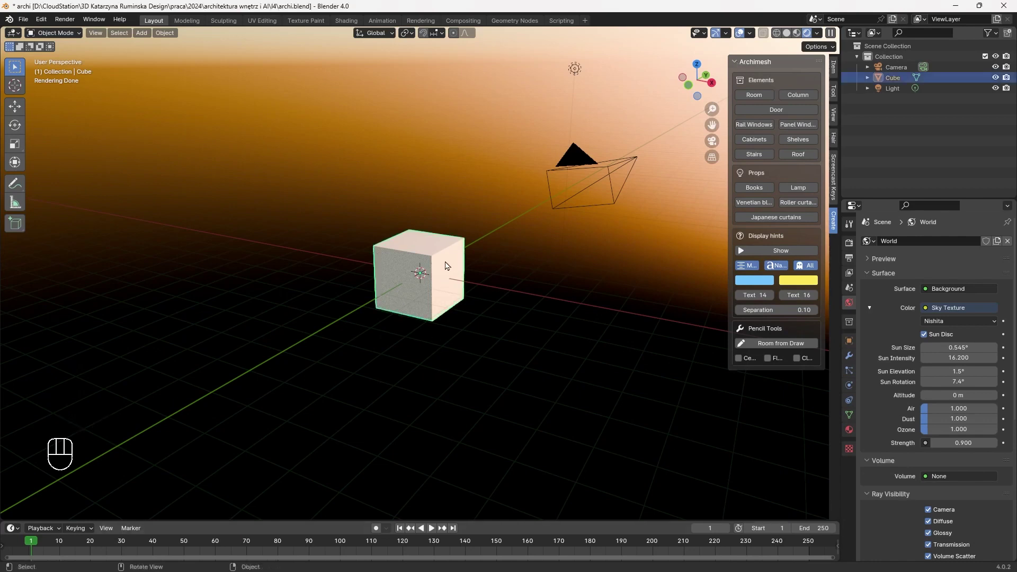
key(Delete)
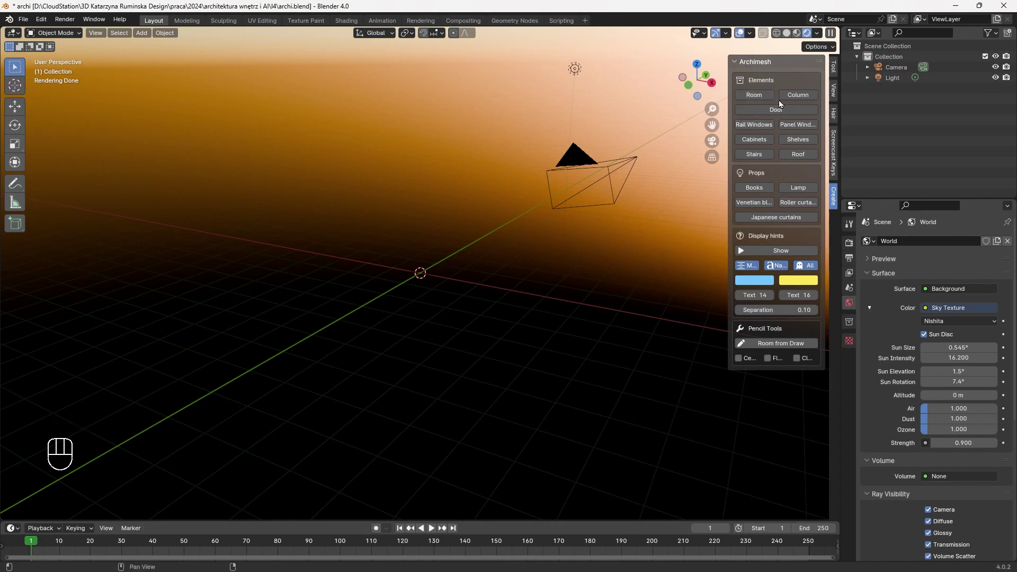
Add an Archimesh room, widen the sidebar for readable settings and lengthen Wall 1 to 5.71
click(754, 96)
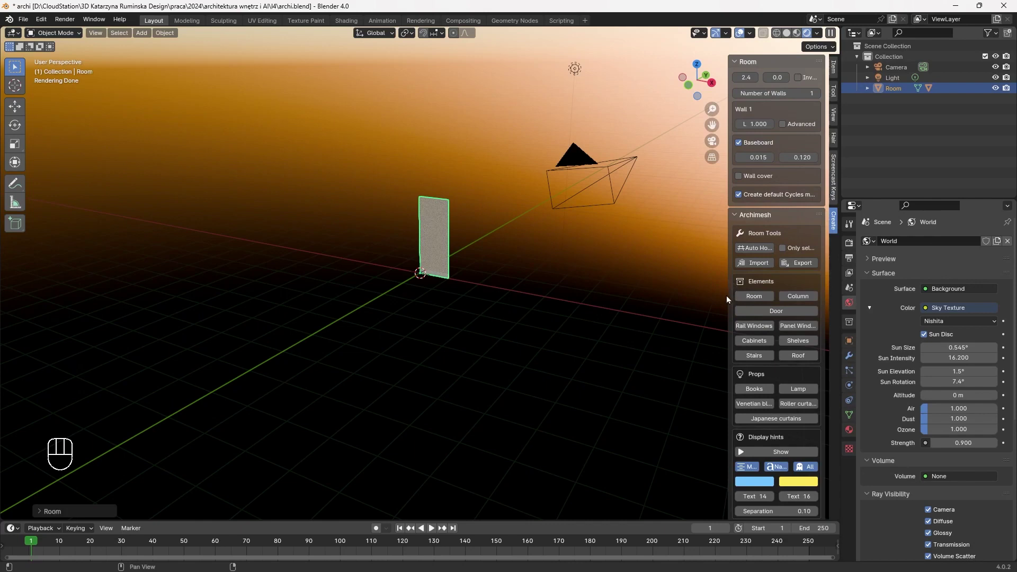
drag(727, 295, 634, 293)
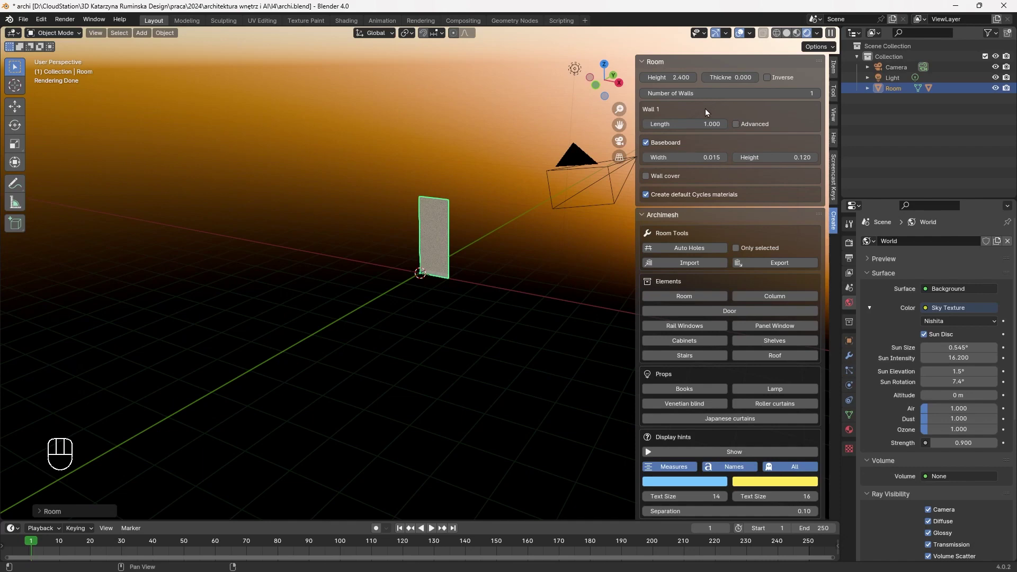
drag(702, 124, 790, 138)
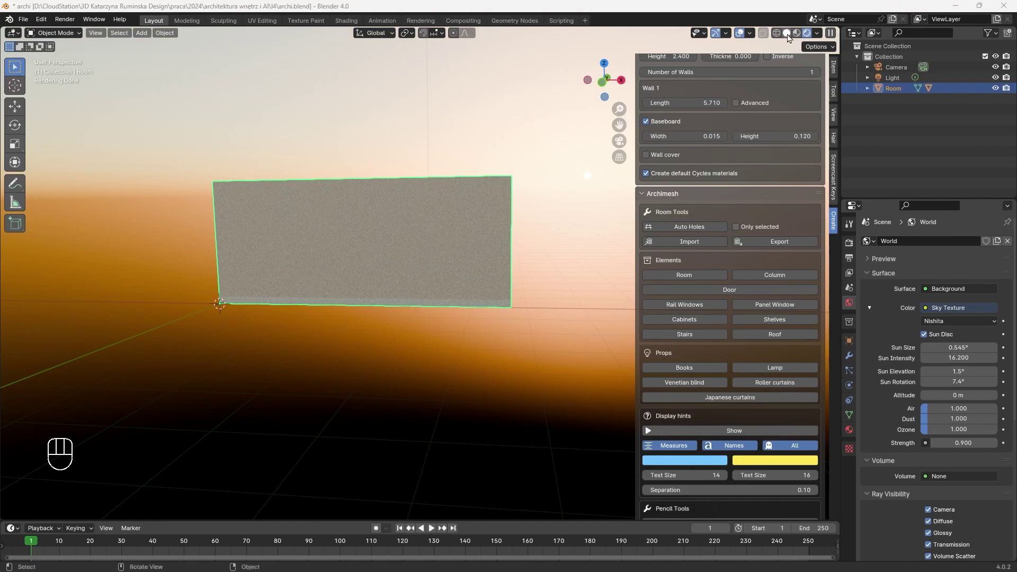
Switch the viewport to solid shading
click(787, 34)
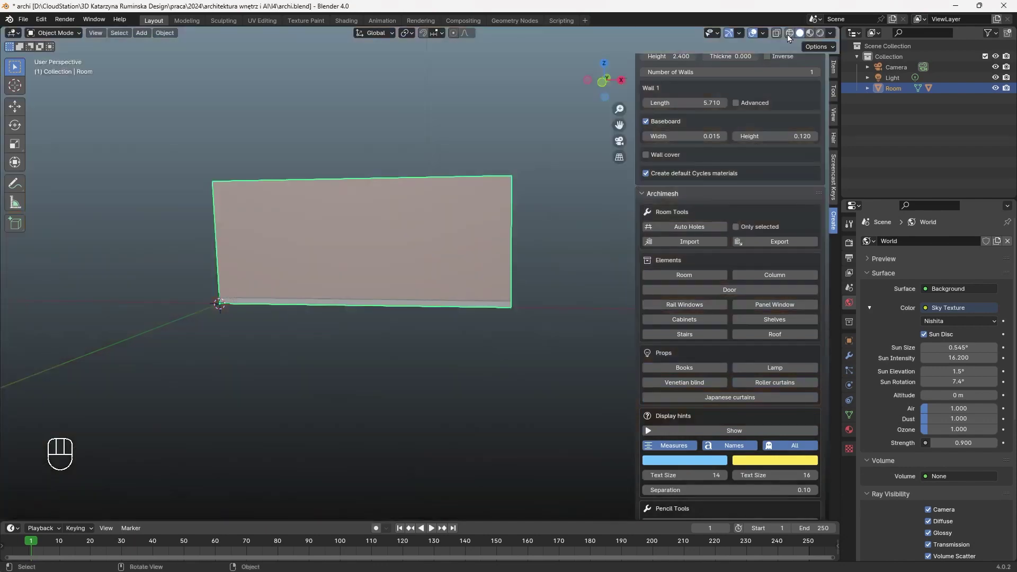
click(798, 36)
scroll(771, 386, up, 1)
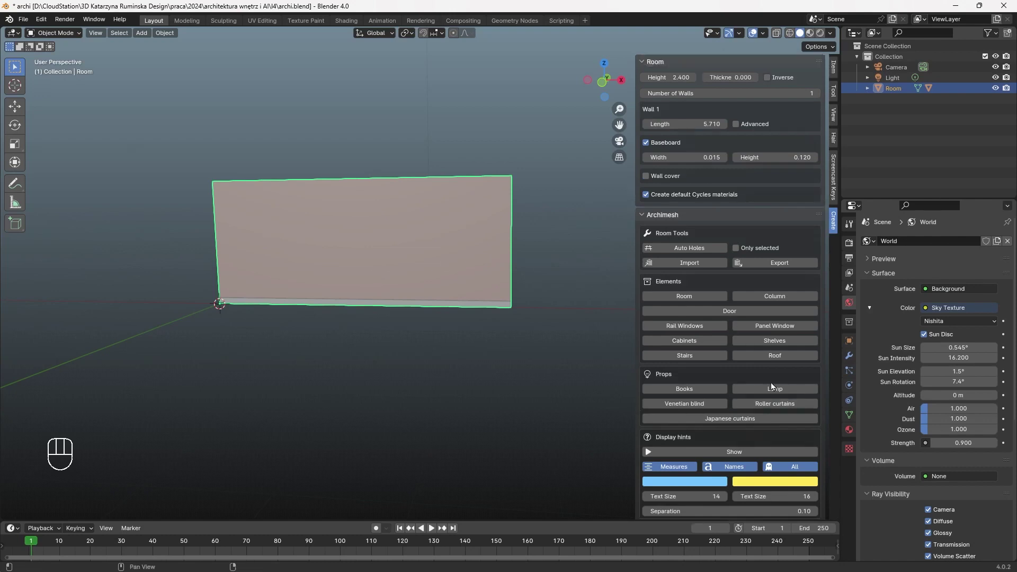
Show the Archimesh display hints and set both hint text sizes to 10
scroll(801, 405, down, 2)
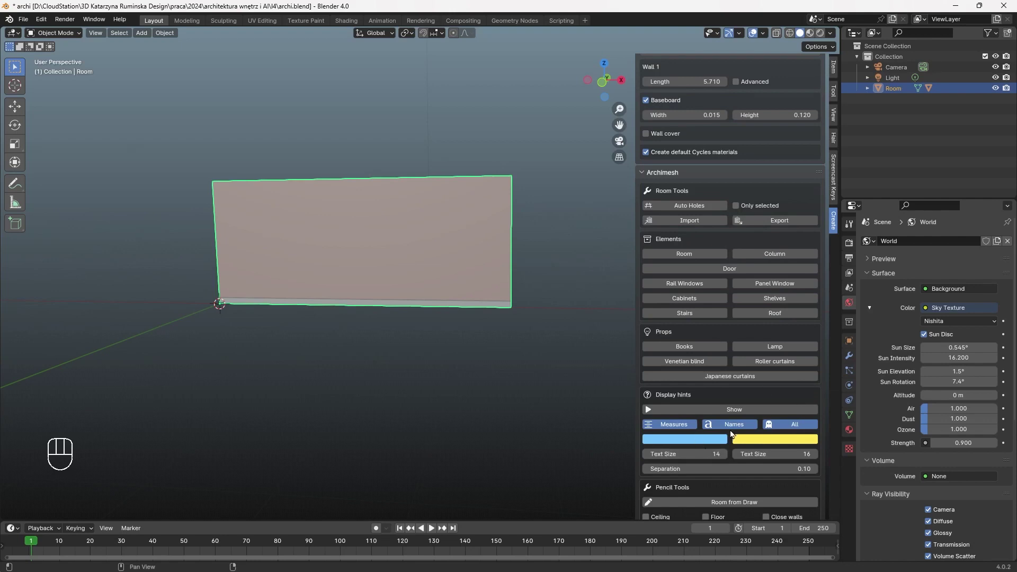
click(741, 409)
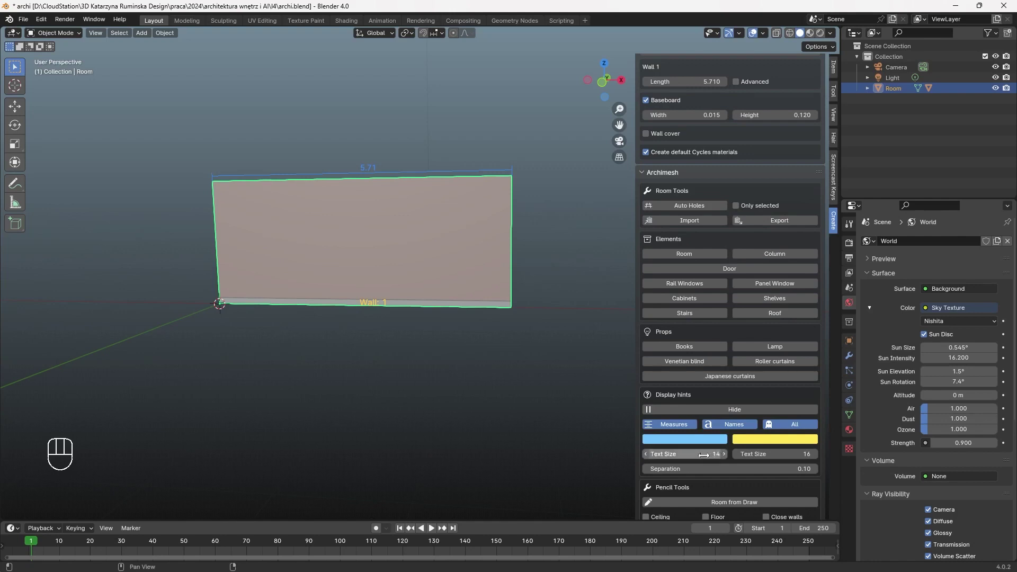
drag(702, 454, 699, 455)
drag(800, 456, 778, 455)
scroll(774, 409, up, 2)
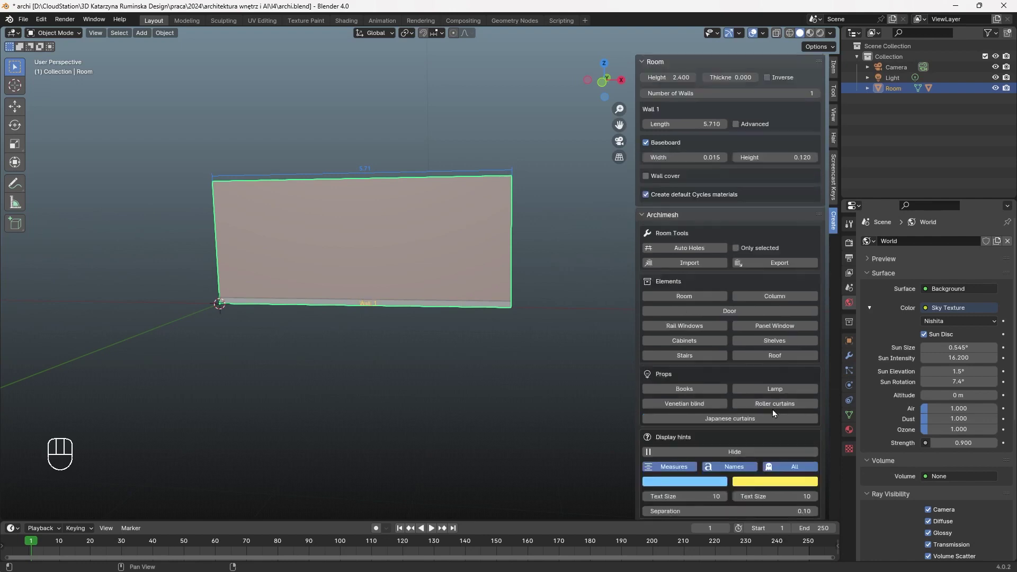
Set the room's height to 3 and briefly check Wall 1's advanced options, leaving them off
click(670, 77)
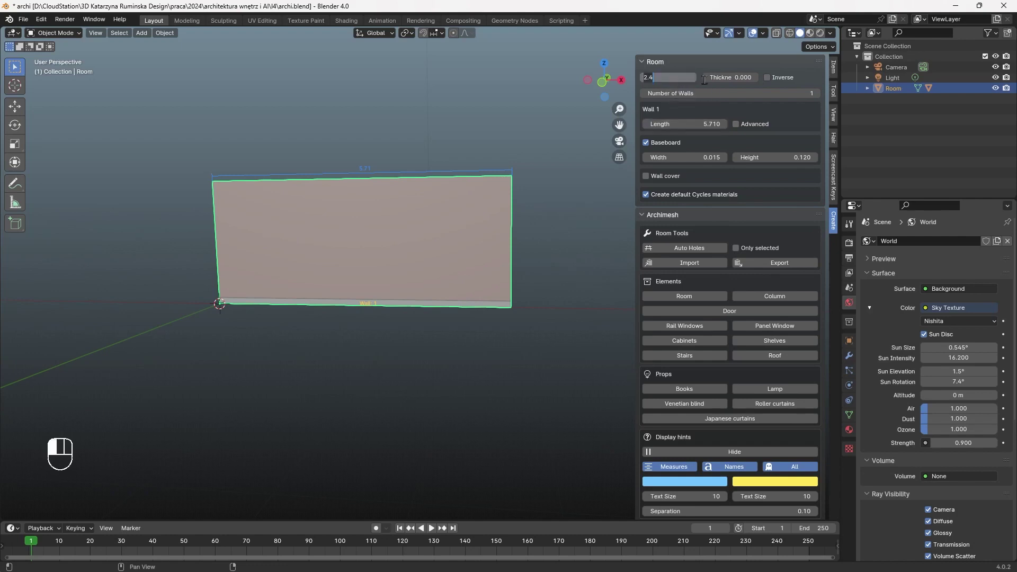
text(3)
key(Return)
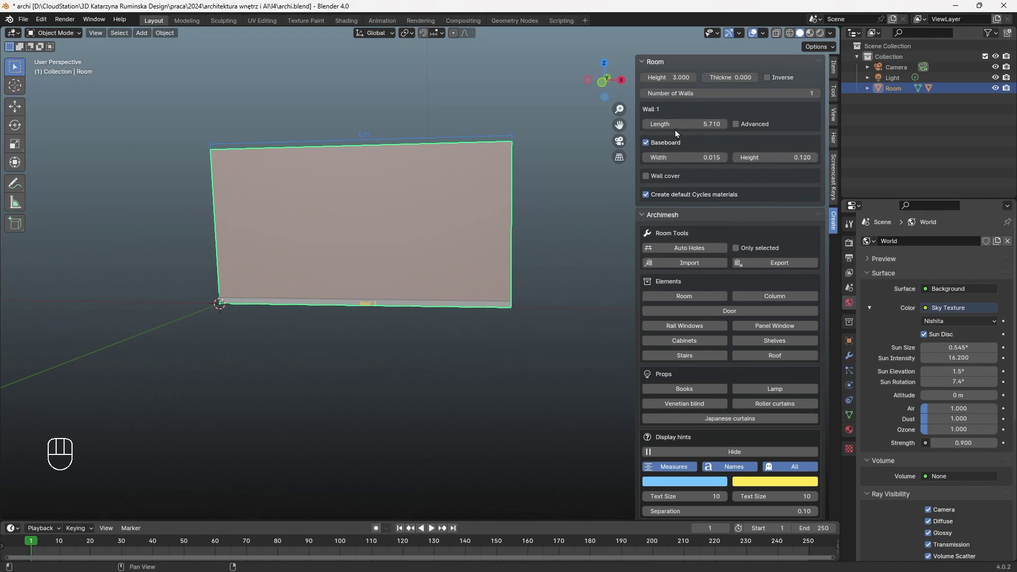
click(736, 124)
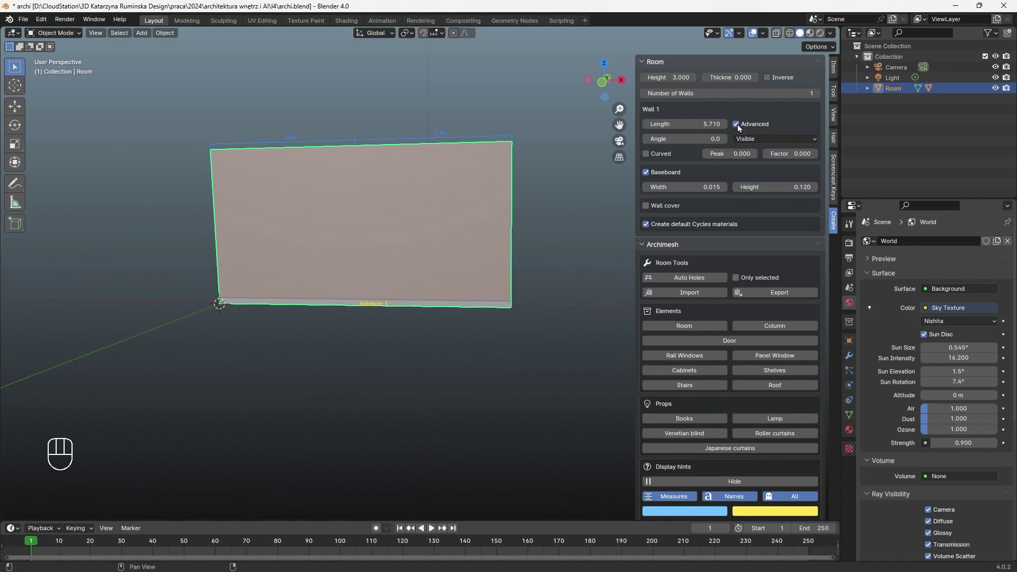
click(736, 125)
Increase the room's number of walls to 2
middle_drag(390, 259, 480, 320)
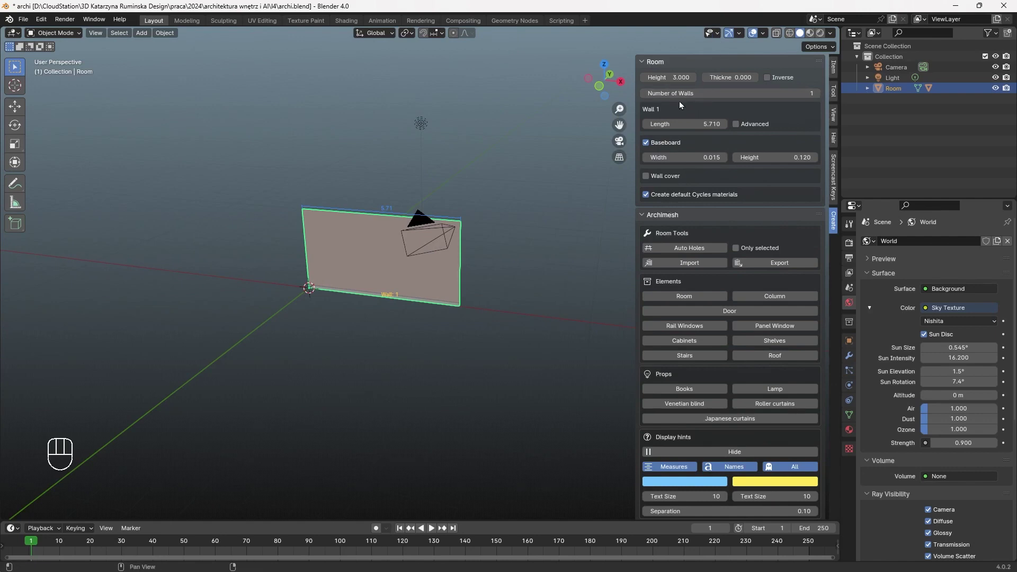
click(817, 94)
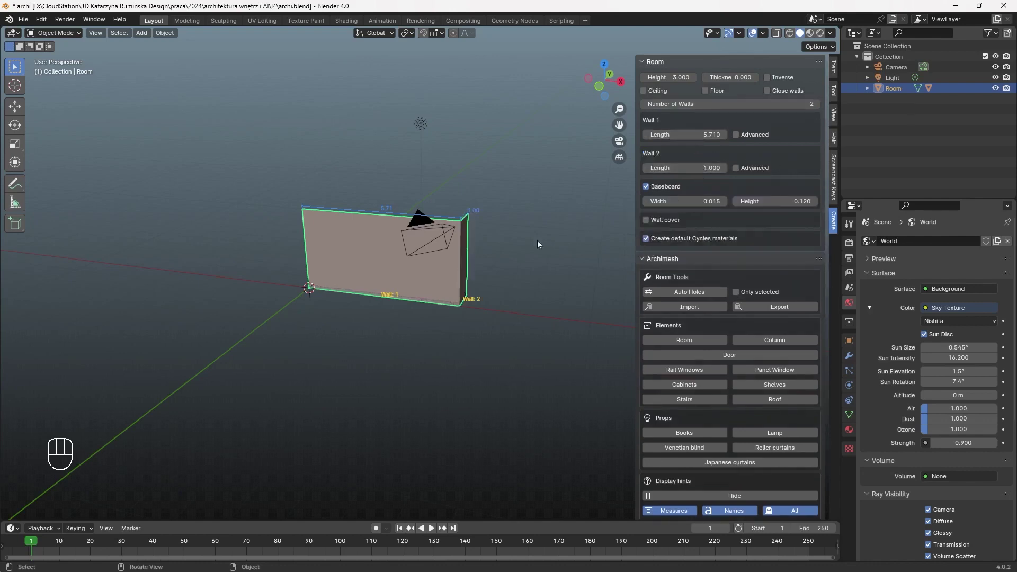
middle_drag(537, 241, 459, 310)
Try a length of -1 for Wall 2 and return it to 1
double_click(700, 168)
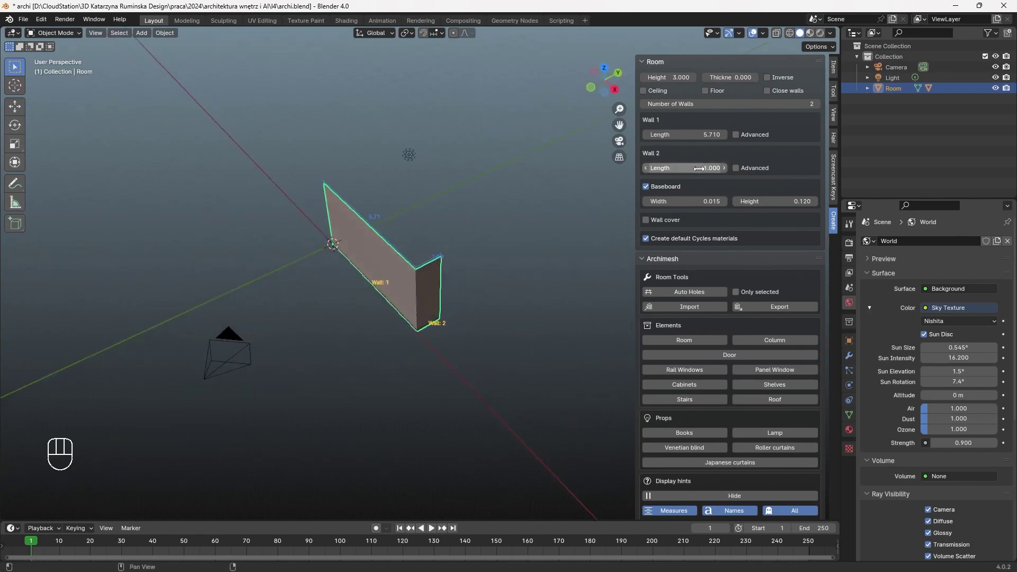
text(1.0)
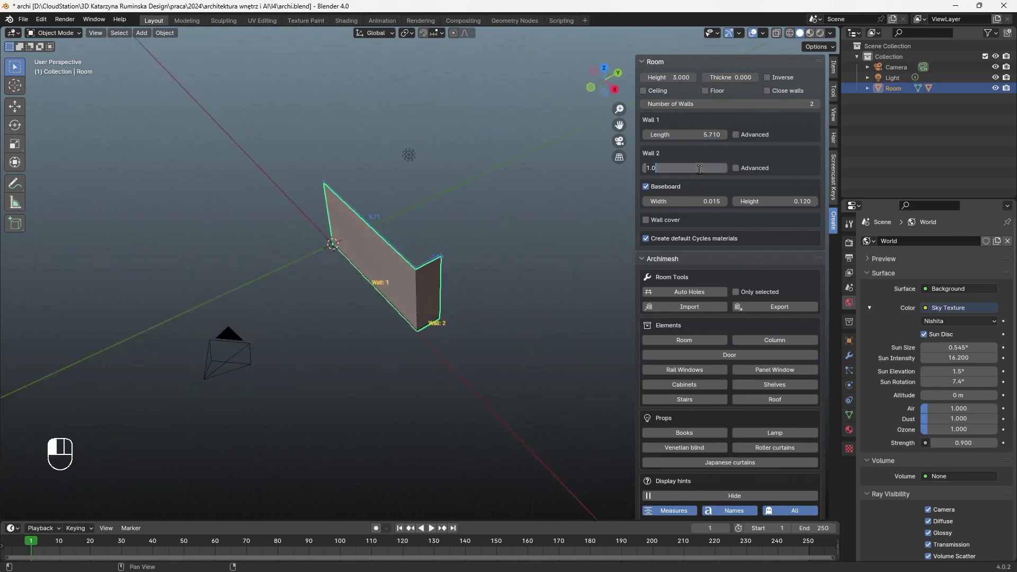
click(647, 167)
text(-)
key(Return)
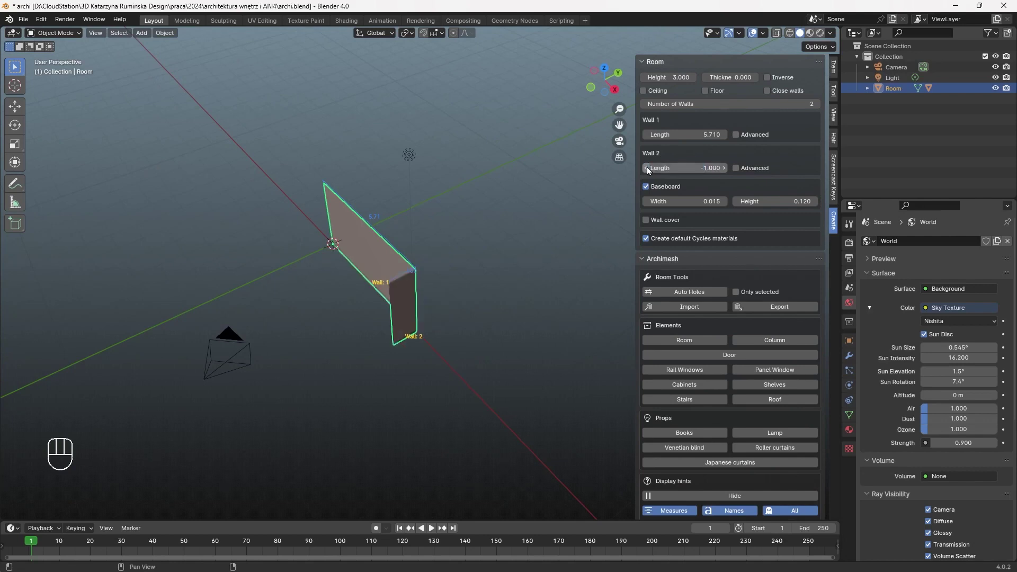
click(693, 168)
text(1)
key(Return)
Examine the inner and outer sides of both walls and where the baseboard runs
scroll(450, 297, up, 4)
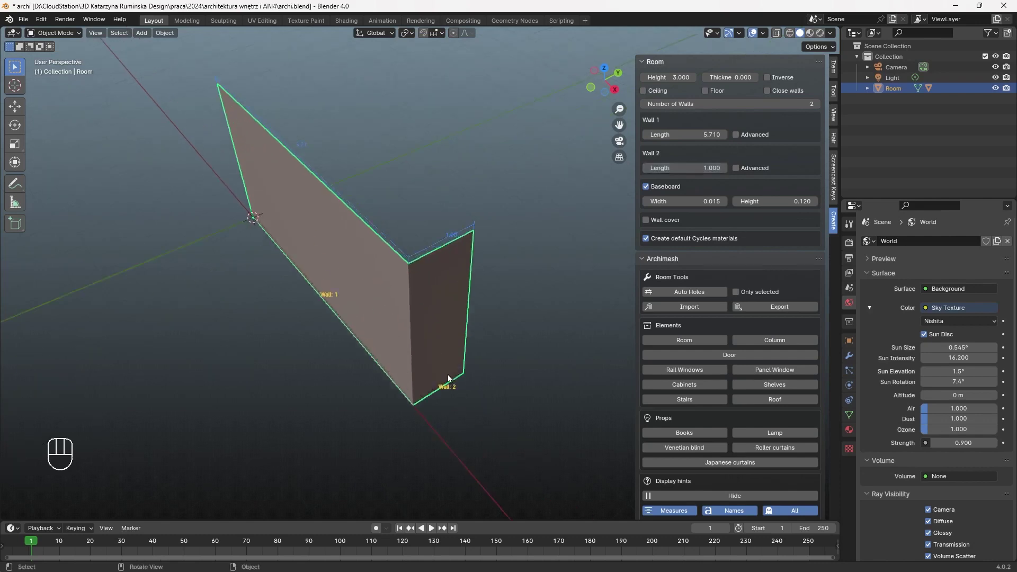
middle_drag(448, 379, 513, 296)
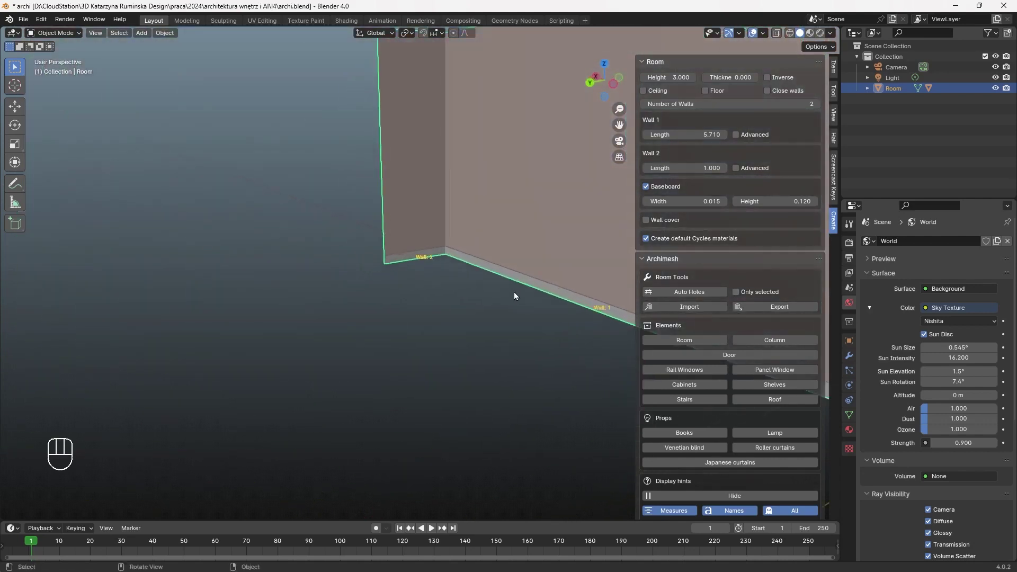
scroll(427, 308, up, 2)
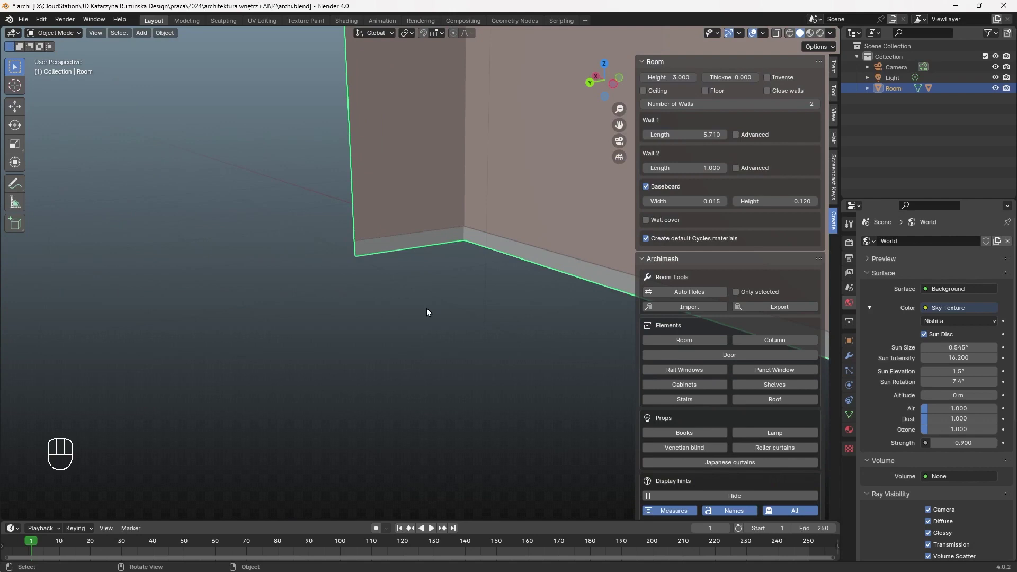
middle_drag(439, 280, 426, 398)
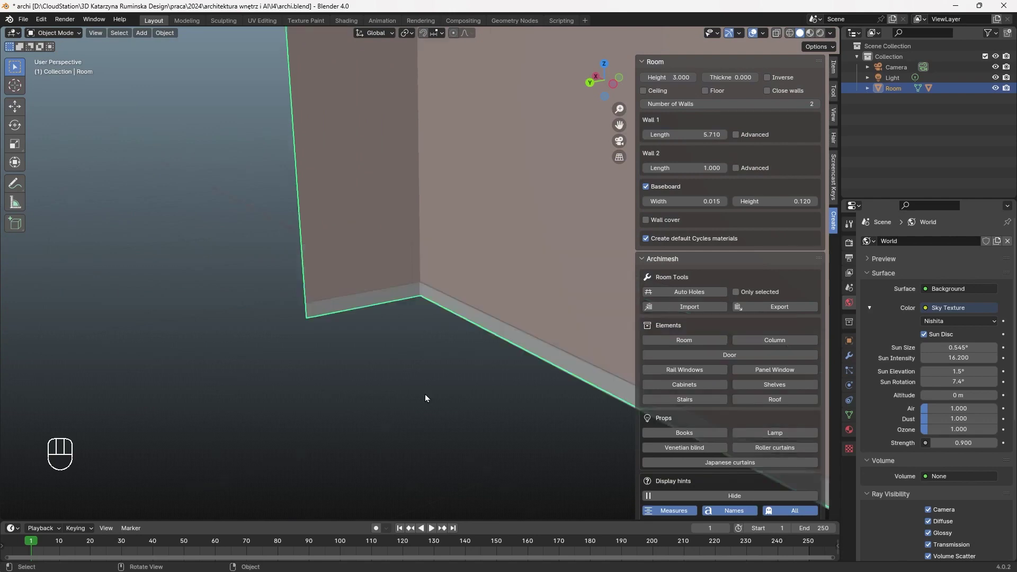
scroll(417, 376, down, 7)
middle_drag(422, 361, 335, 361)
scroll(335, 361, up, 5)
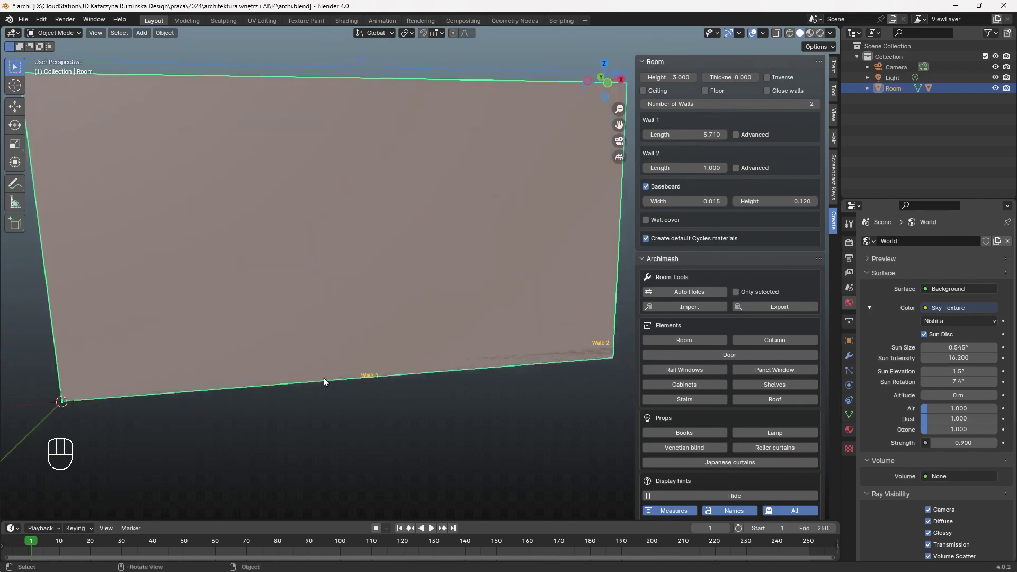
Set Wall 2's length to 2.89
scroll(410, 361, down, 2)
middle_drag(411, 364, 478, 386)
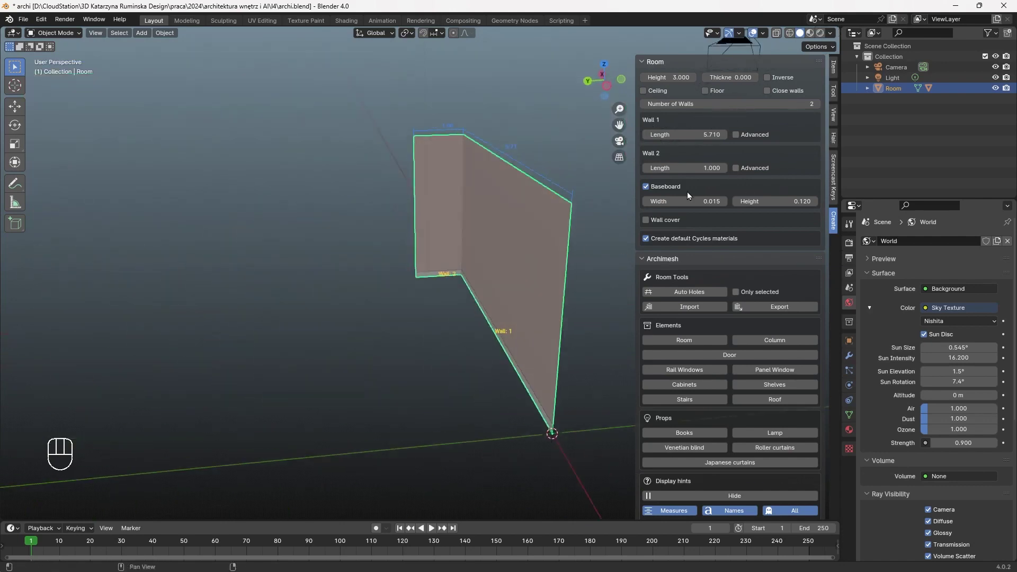
drag(691, 171, 728, 171)
scroll(450, 298, down, 4)
middle_drag(450, 299, 505, 295)
Increase the room to 3 walls and set Wall 3's length to 8.86
click(816, 104)
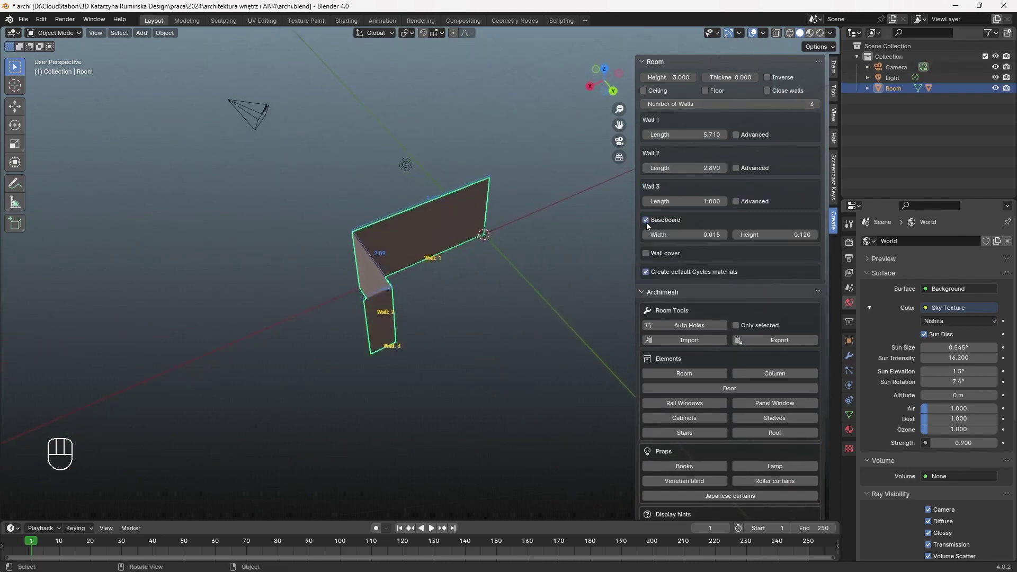
mouse_move(709, 197)
mouse_down()
mouse_move(789, 206)
mouse_move(697, 200)
mouse_up()
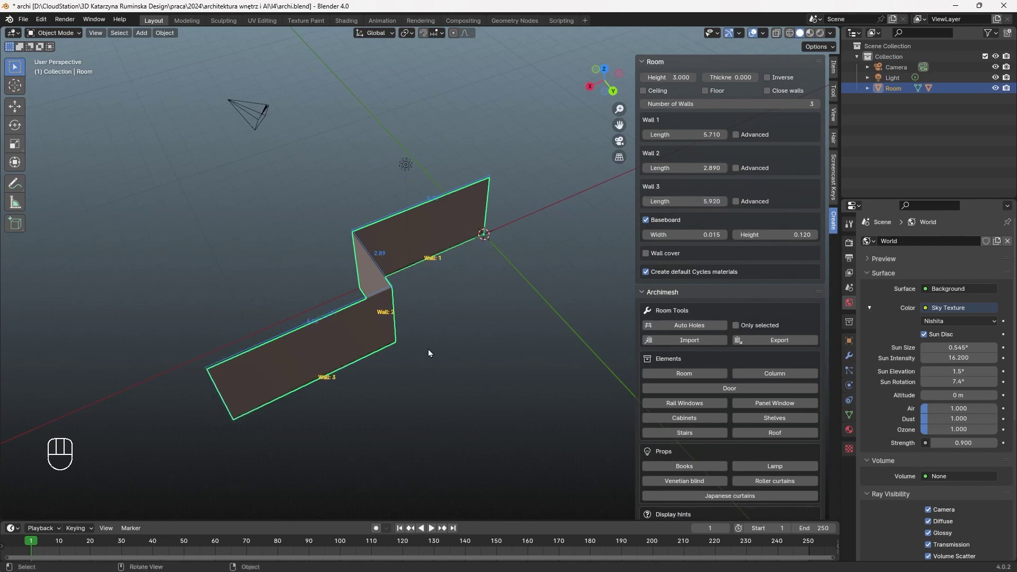
key(KP_7)
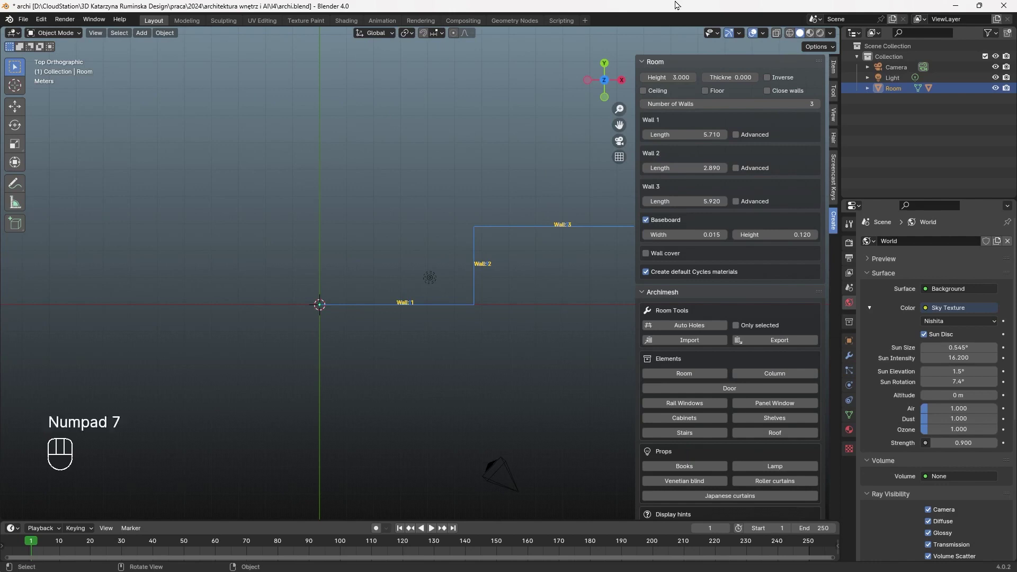
middle_drag(511, 343, 286, 244)
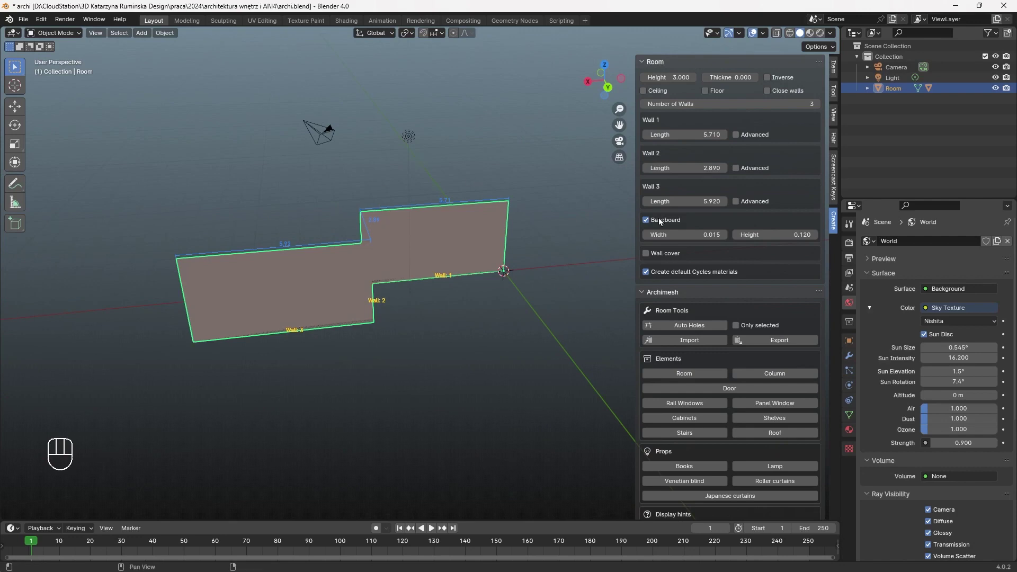
drag(707, 201, 745, 201)
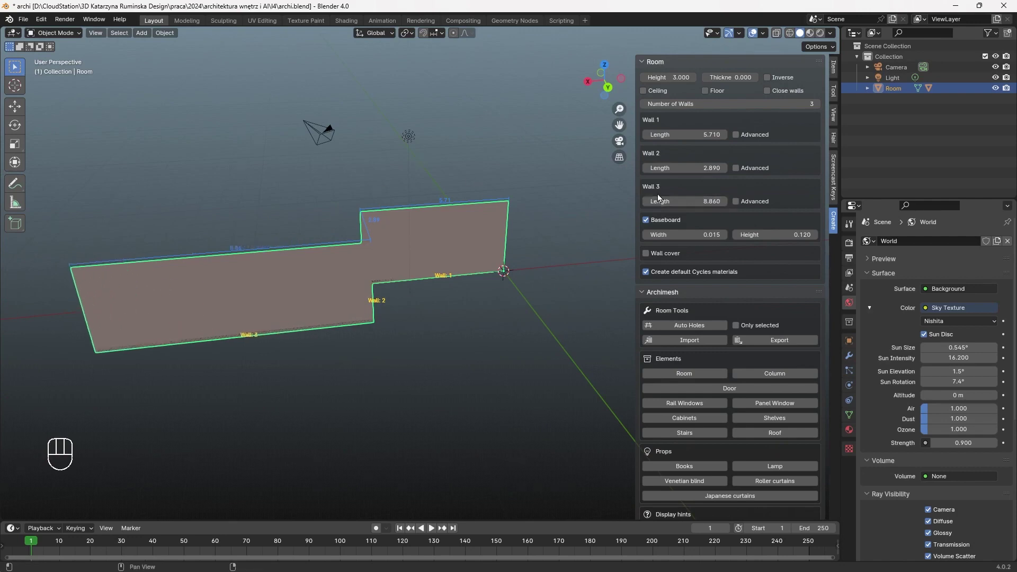
middle_drag(280, 255, 323, 324)
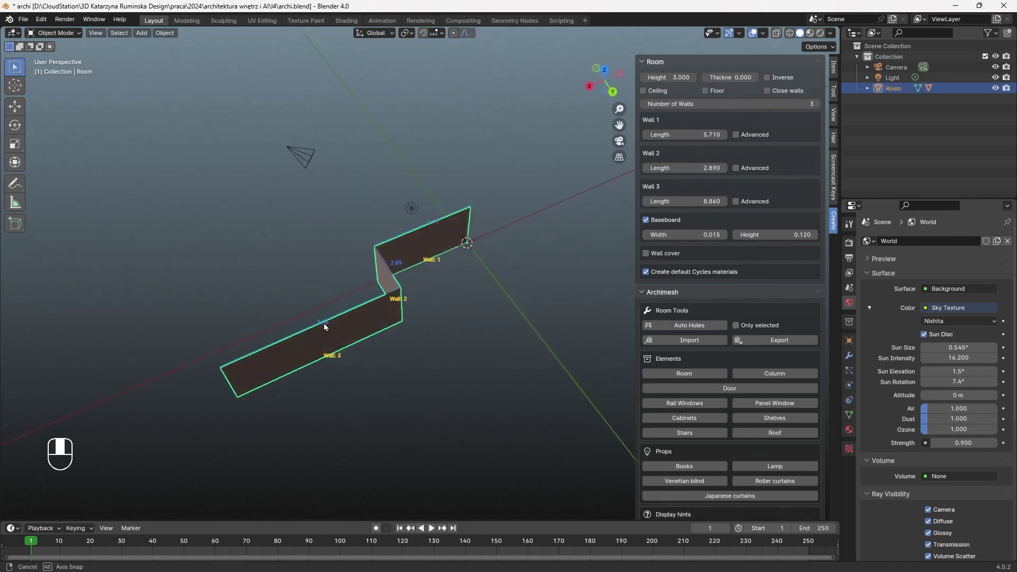
Increase the room to 5 walls, with Wall 4 at length 6.46 and Wall 5 at length 9.19
click(819, 104)
middle_drag(521, 316, 414, 409)
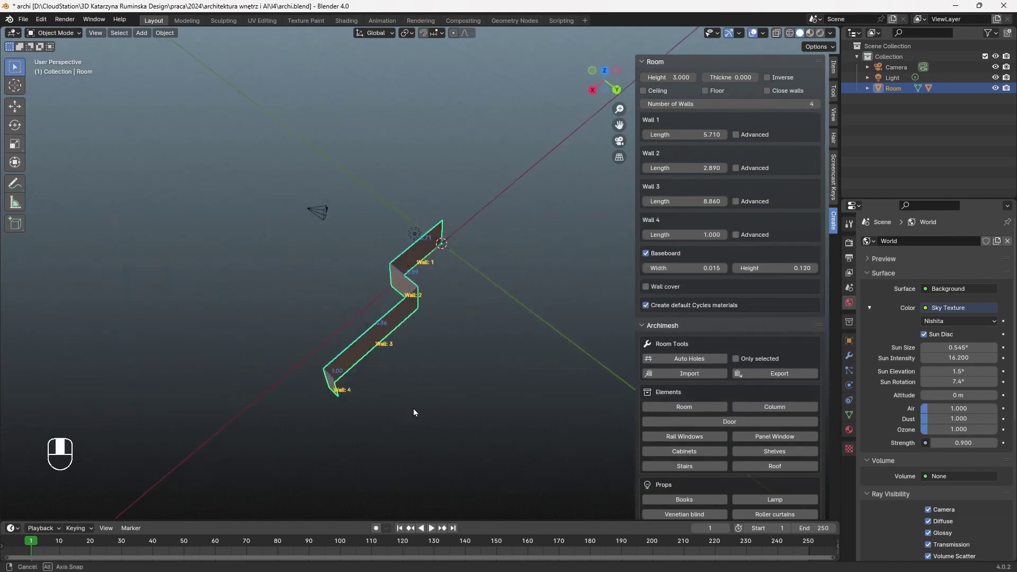
drag(669, 235, 860, 268)
click(818, 103)
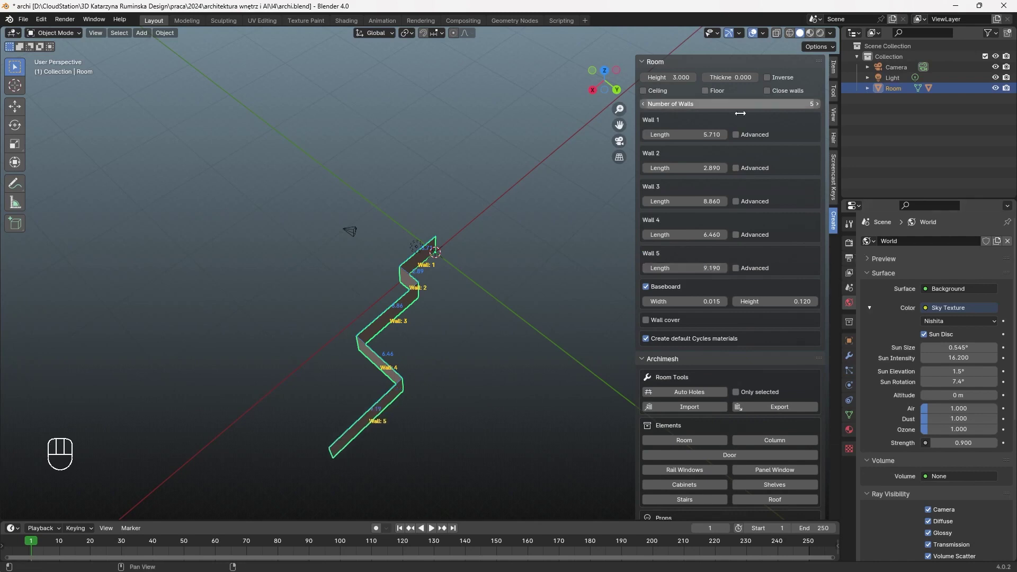
Try the automatic floor on the open room and switch it off again
click(705, 91)
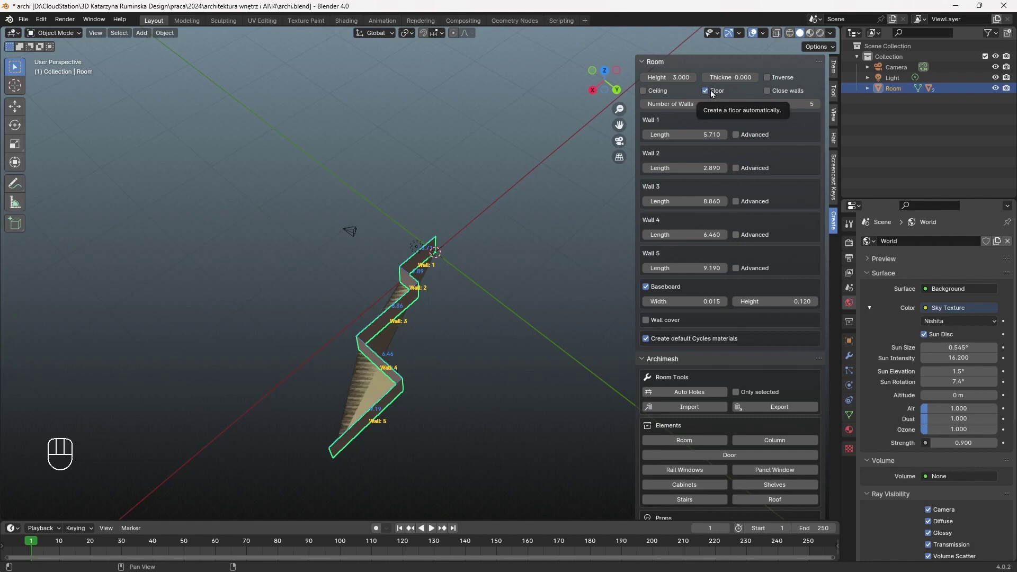
click(706, 92)
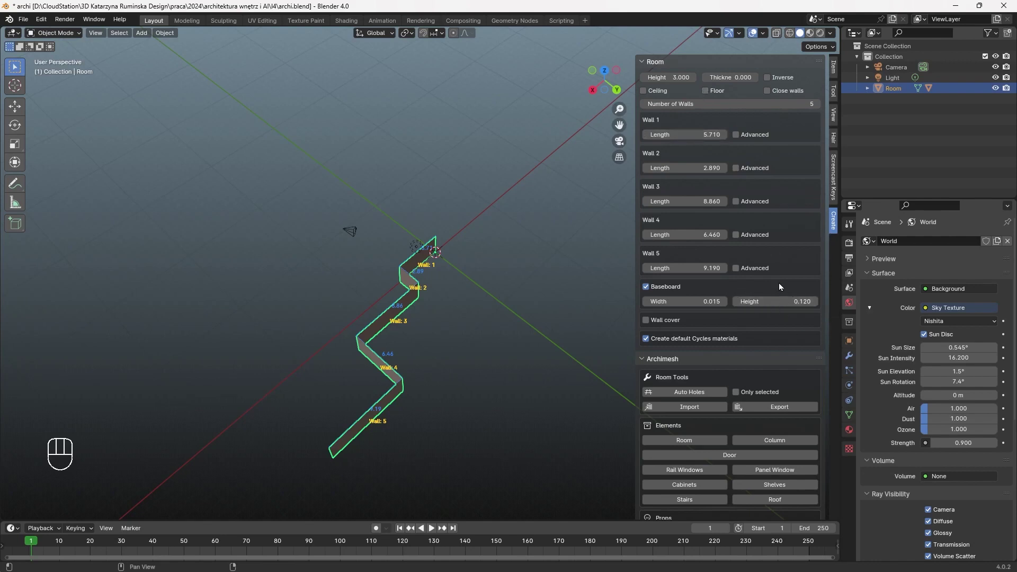
Set the baseboard's height to 0.39 along the room's walls
key(KP_Decimal)
middle_drag(583, 276, 402, 330)
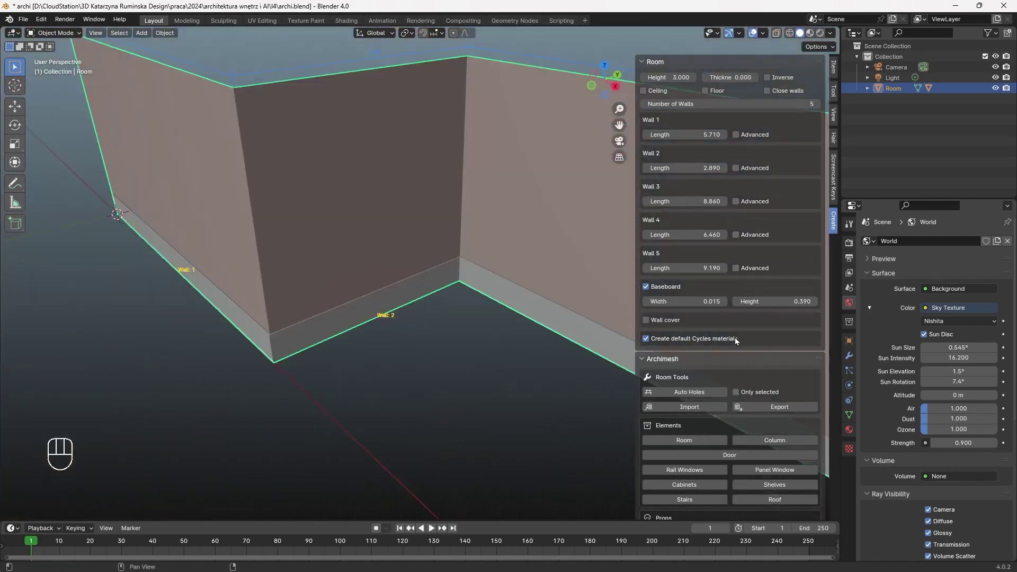
scroll(736, 338, down, 1)
scroll(449, 280, down, 9)
middle_drag(446, 259, 381, 386)
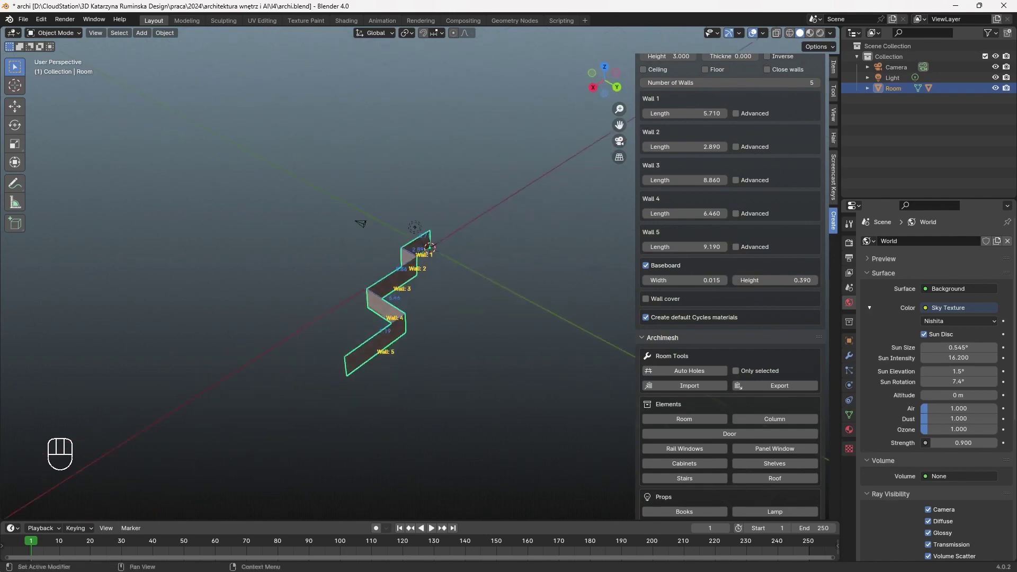
Increase the room to 7 walls, with Wall 6 at length 15.97 and Wall 7 at length -23.92
scroll(815, 121, up, 1)
click(816, 103)
click(816, 104)
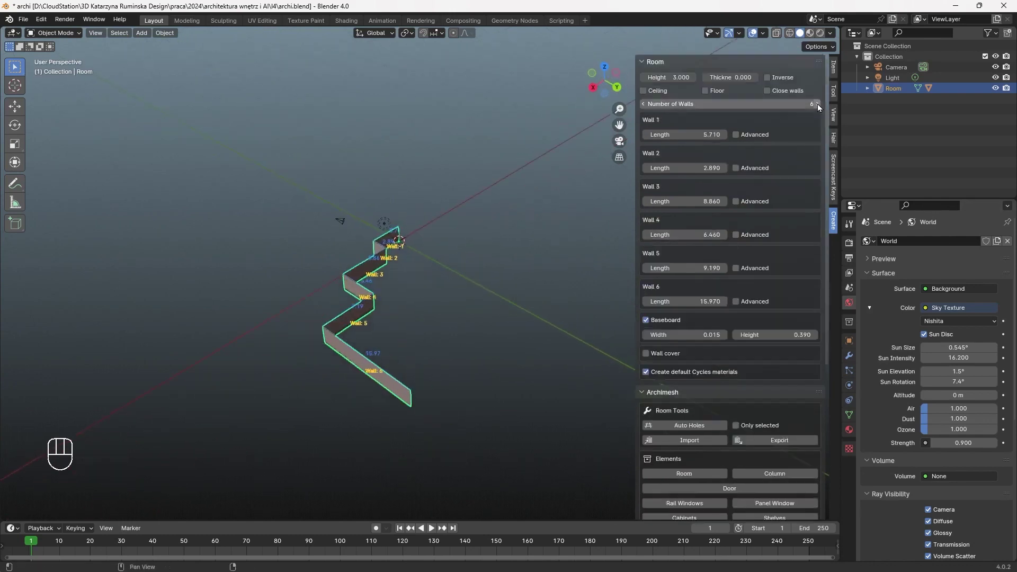
click(646, 335)
key(Return)
drag(683, 335, 311, 443)
From the top view, add an eighth wall and set its length to 6.7
key(KP_7)
key(KP_7)
shift+middle_drag(476, 202, 435, 275)
click(816, 104)
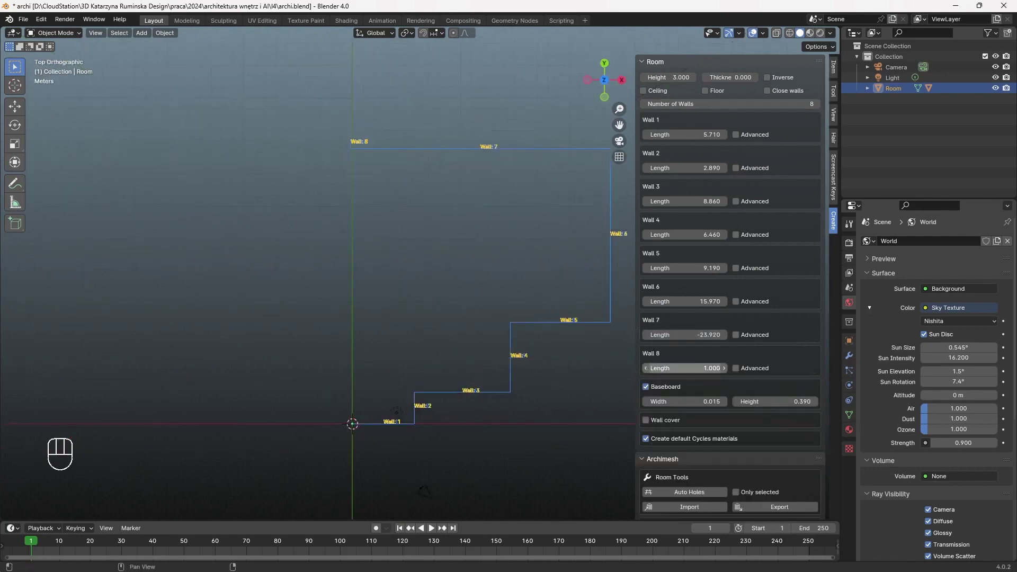
drag(655, 368, 679, 367)
Add a ninth wall and set its length to -12.79
click(816, 104)
click(693, 401)
key(Left)
text(-)
click(752, 406)
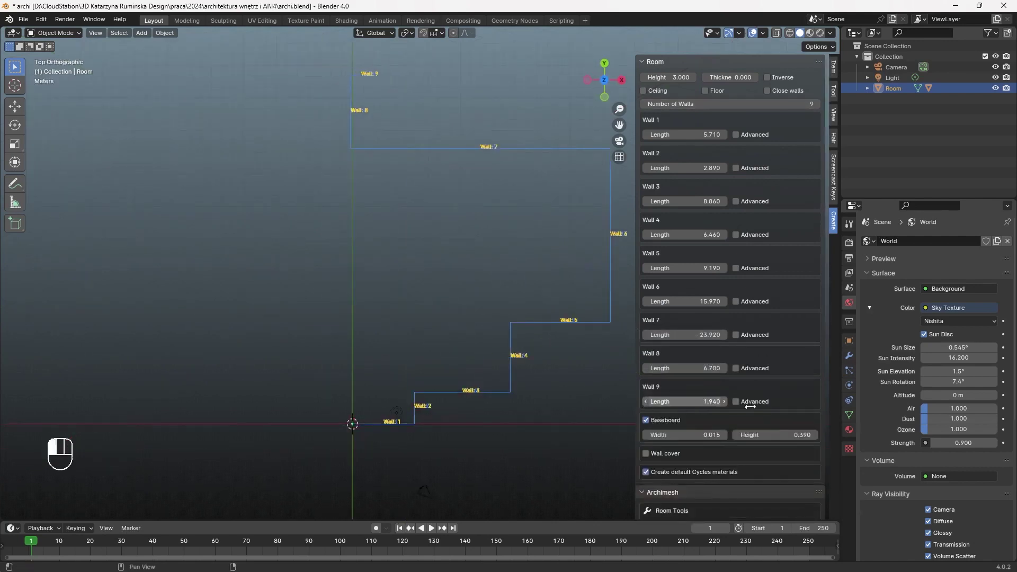
drag(709, 402, 641, 401)
Add a tenth wall and set its length to -22.04
click(817, 104)
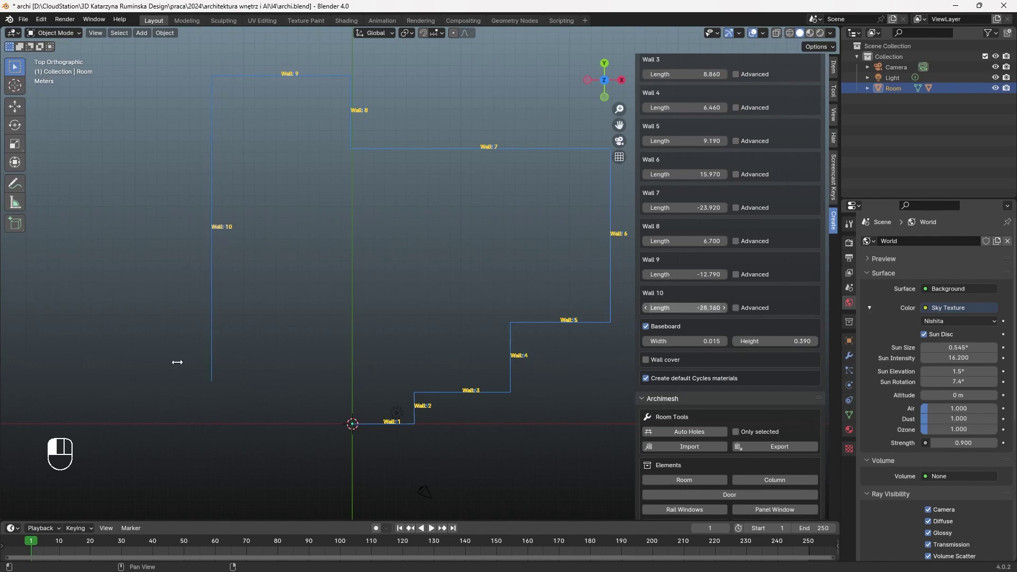
drag(785, 284, 758, 289)
scroll(756, 291, up, 6)
Add an eleventh wall and set its length to 13.09
click(815, 104)
scroll(749, 307, down, 11)
drag(694, 234, 892, 230)
scroll(756, 352, up, 11)
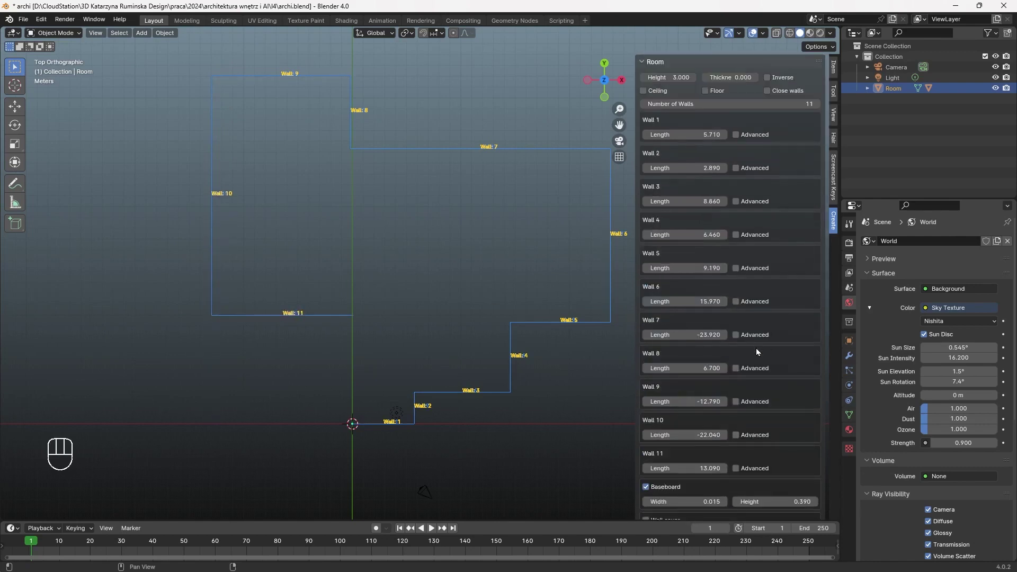
Automatically close the gap between Wall 11 and the start of Wall 1
middle_drag(324, 404, 310, 343)
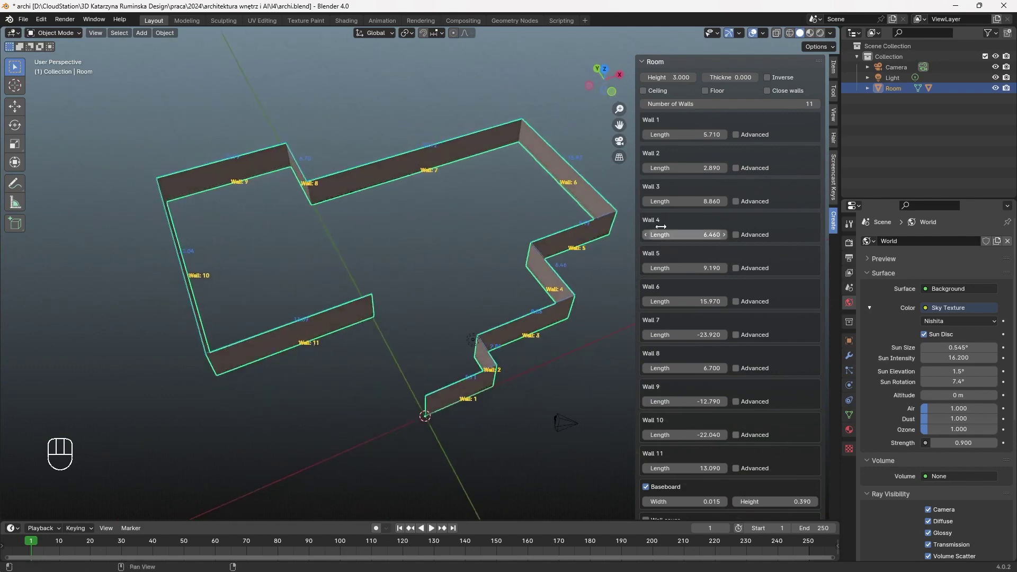
click(768, 91)
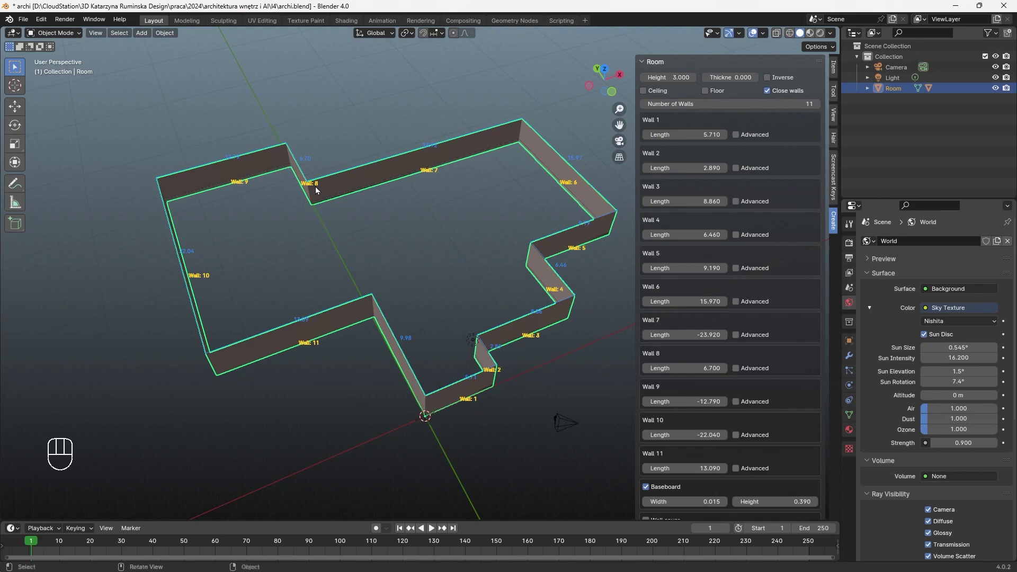
middle_drag(334, 354, 448, 340)
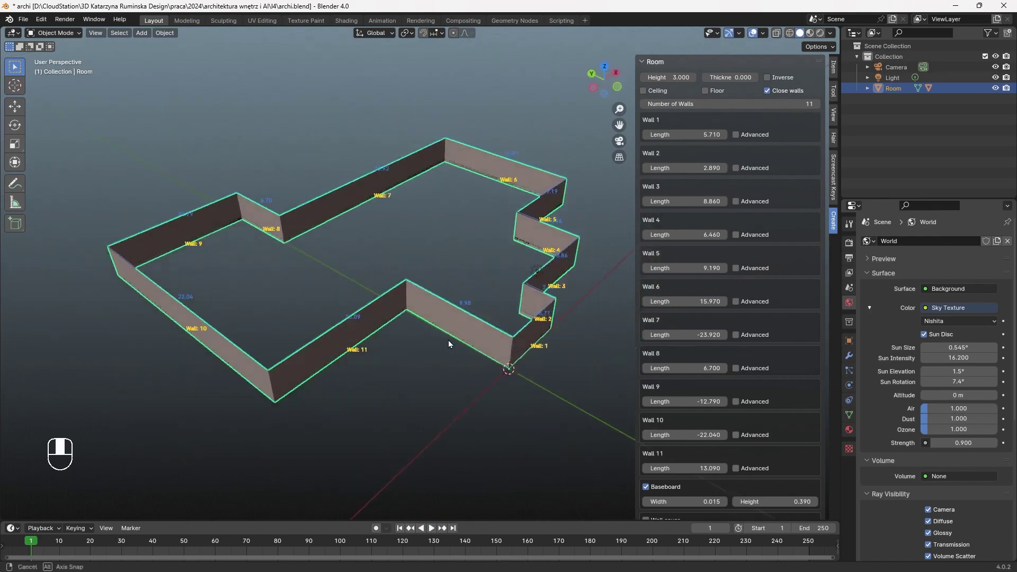
Create a floor for the closed room and view it from several sides
click(705, 90)
scroll(229, 399, up, 2)
click(343, 432)
middle_drag(343, 433, 559, 403)
scroll(421, 449, up, 3)
scroll(481, 390, down, 3)
scroll(284, 393, down, 3)
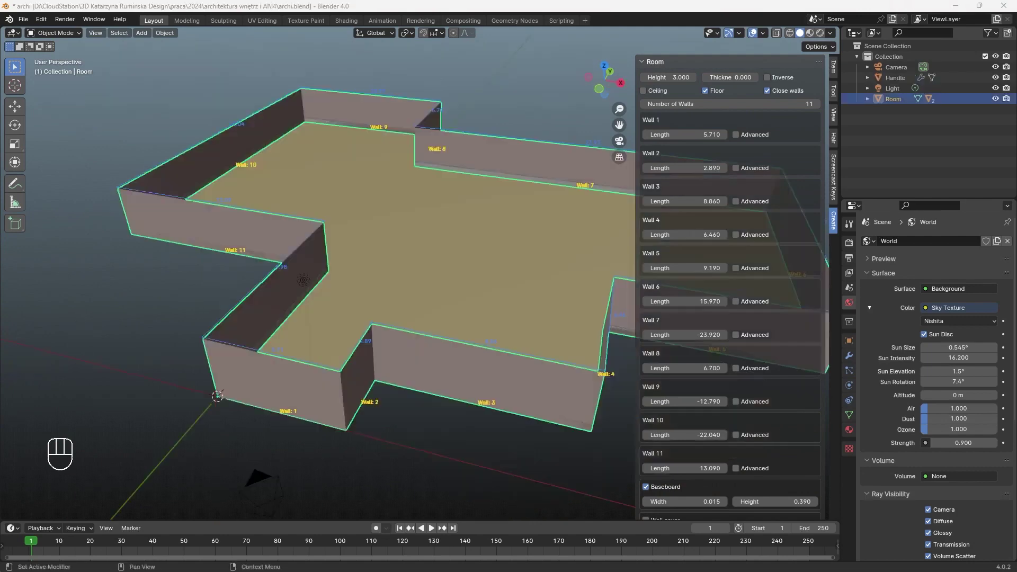
Create a ceiling over the room, check it from outside and deselect the room
click(642, 92)
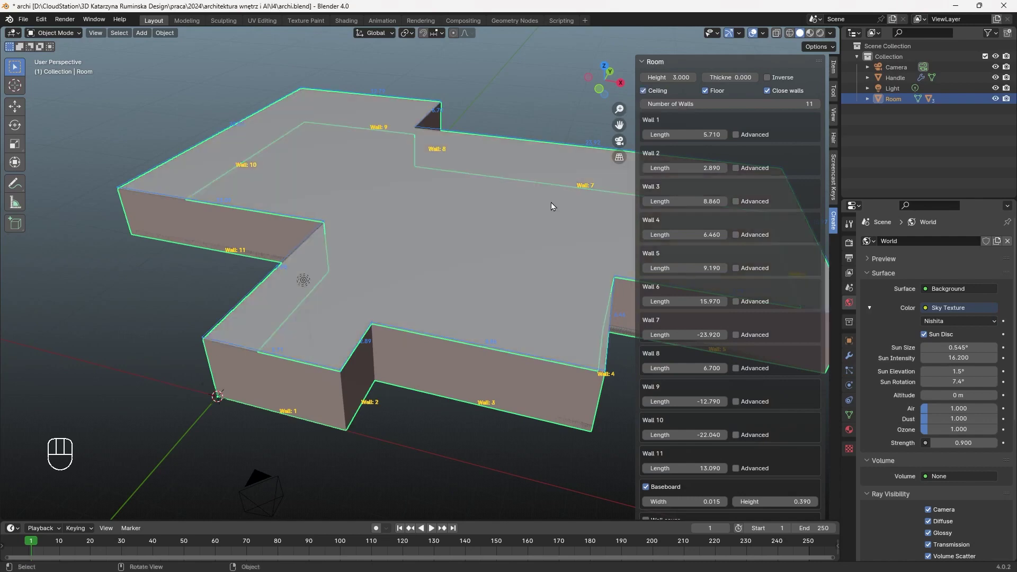
middle_drag(551, 202, 516, 355)
shift+middle_drag(489, 273, 497, 351)
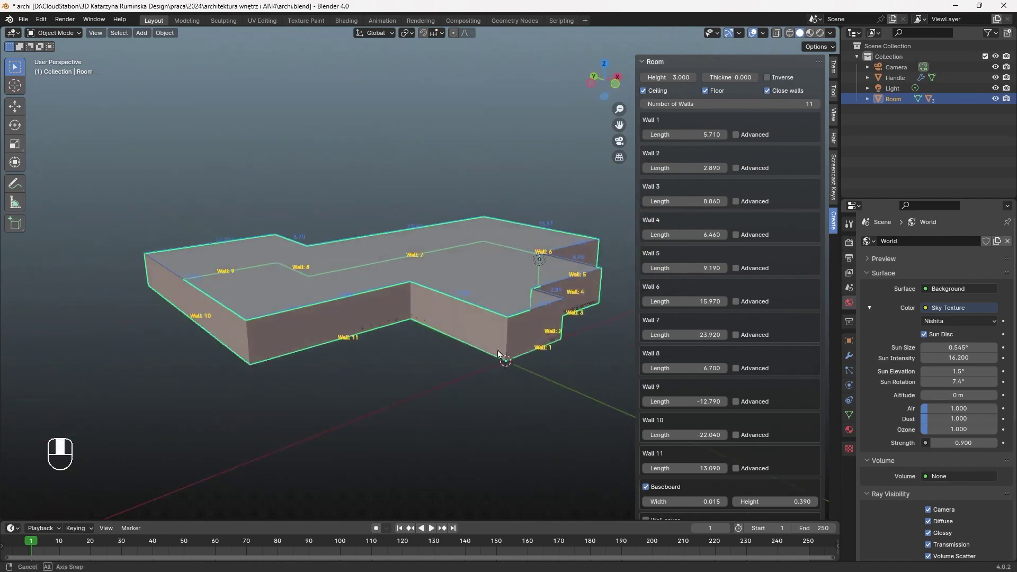
click(461, 415)
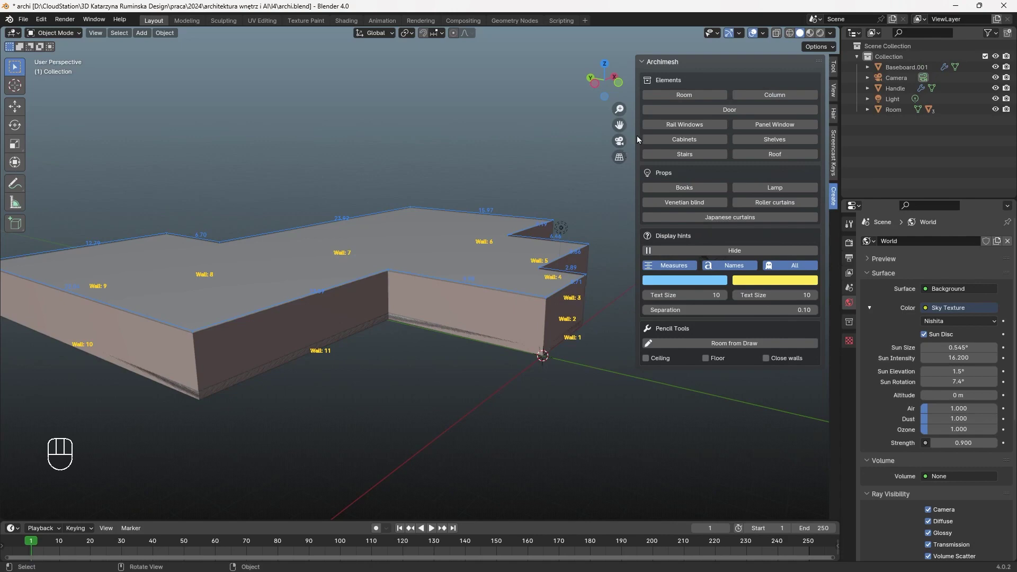
Create a second Archimesh room with a single wall and move it up about 3 m along Z, onto the first room's ceiling
click(697, 98)
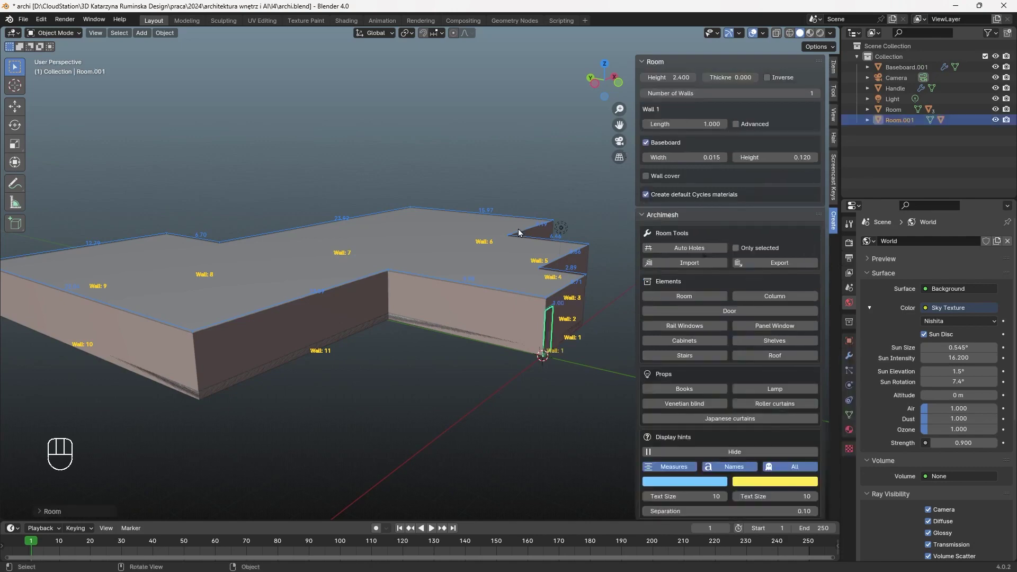
scroll(542, 399, up, 4)
shift+middle_drag(543, 398, 362, 346)
key(g)
key(z)
key(x)
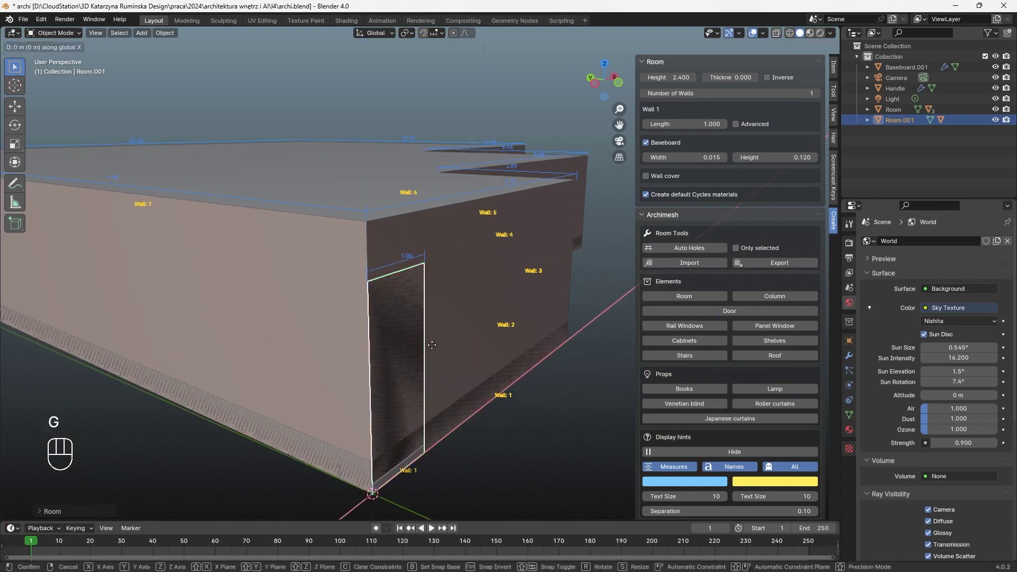
key(y)
key(z)
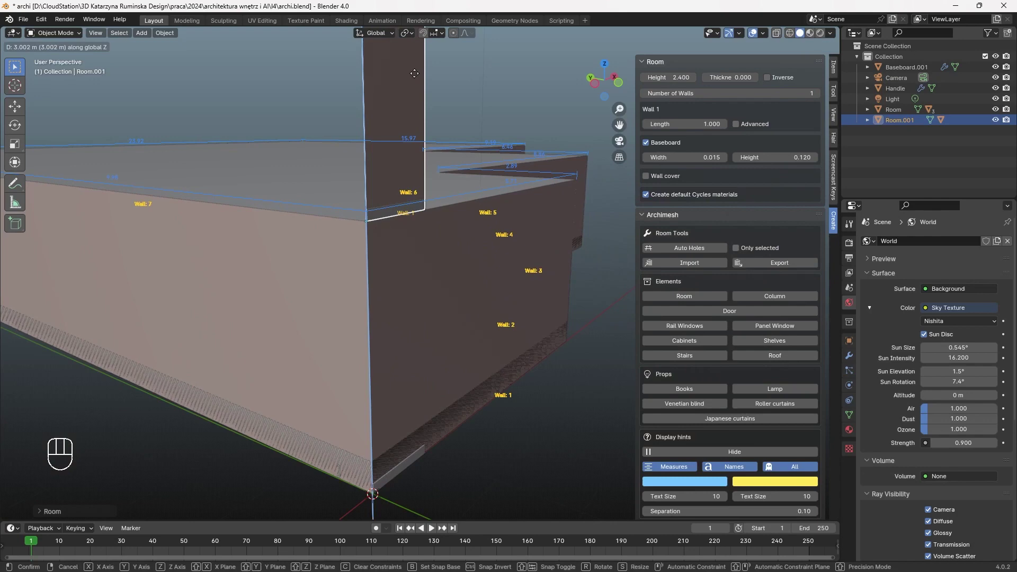
click(383, 183)
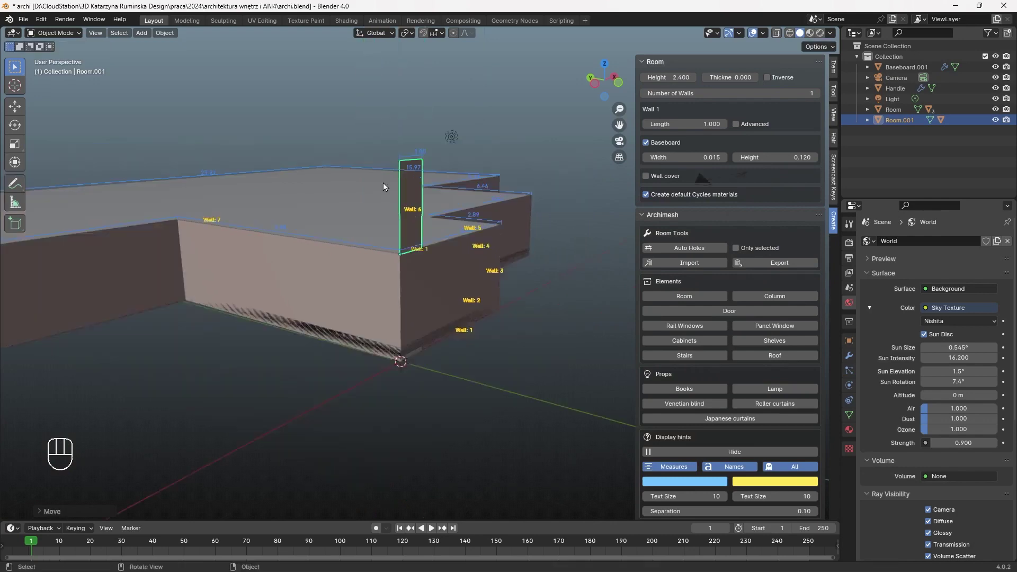
From the top view, move the new wall in line with Wall 11 and set its length to 23.77
key(KP_7)
key(g)
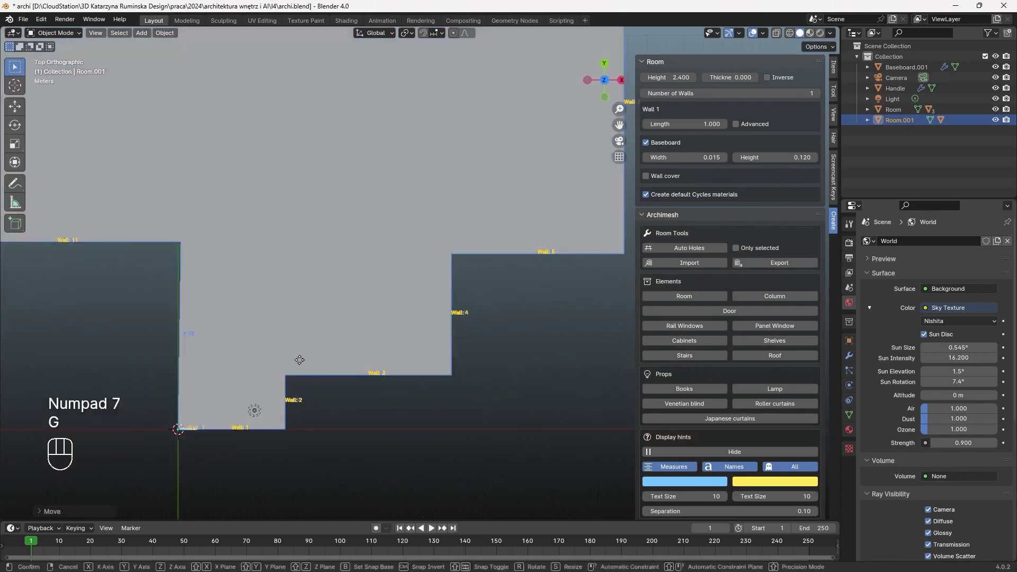
key(x)
drag(251, 145, 259, 142)
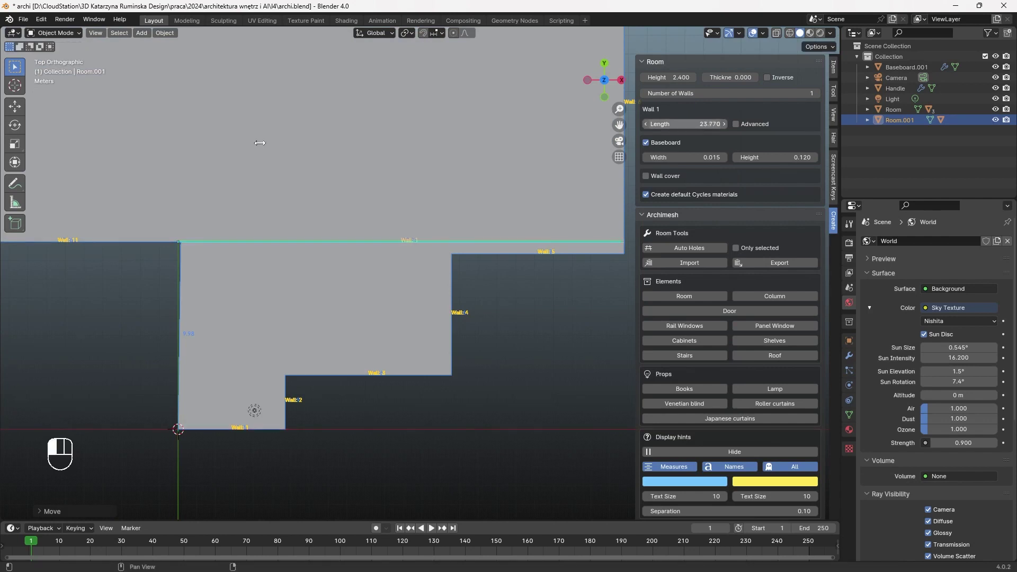
Set the upper wall's height to 3
click(686, 79)
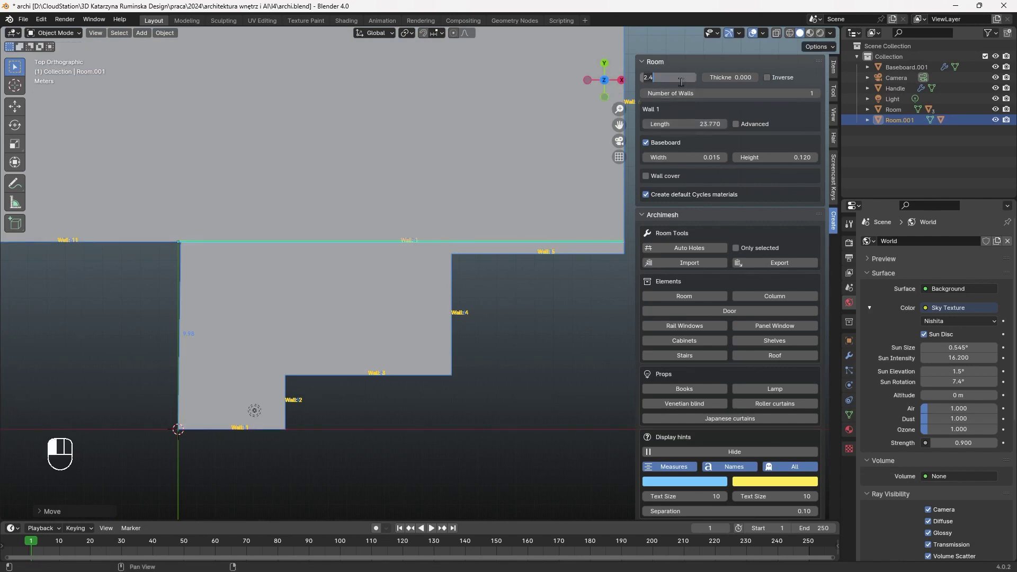
text(3)
key(Return)
shift+middle_drag(417, 240, 410, 335)
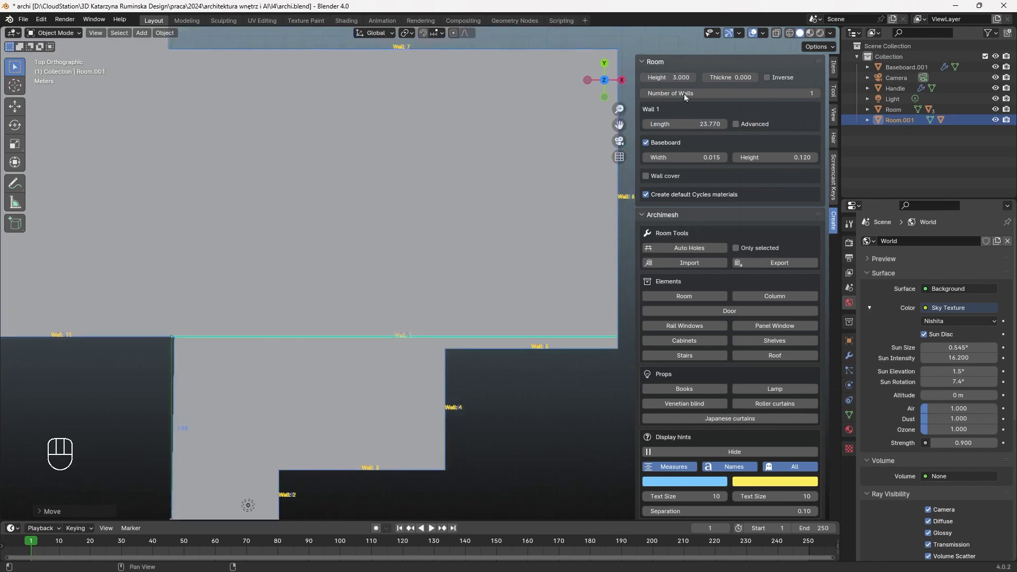
Set the upper wall's thickness to 0.06 and view the result in perspective
click(755, 78)
click(755, 78)
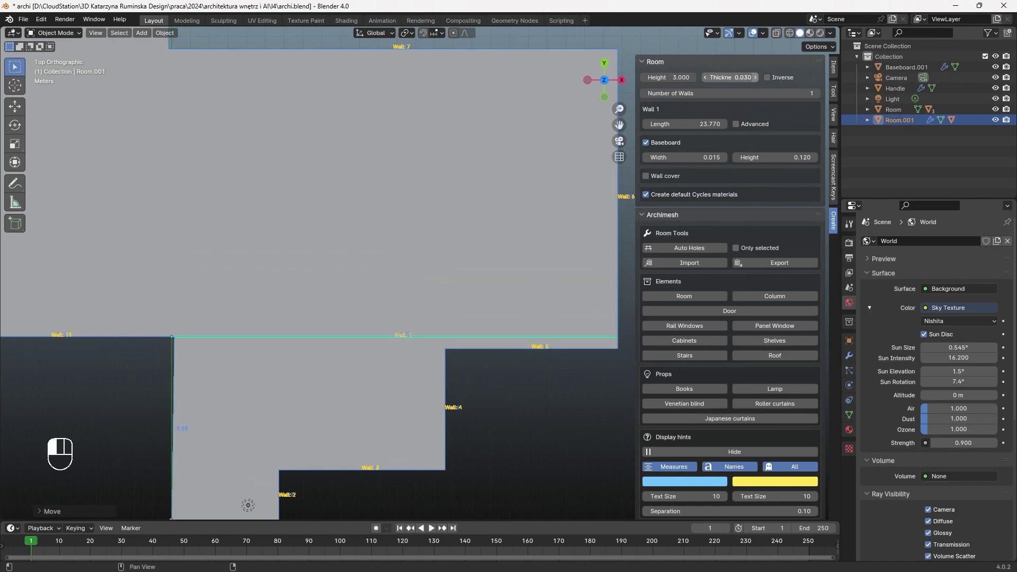
middle_drag(392, 402, 481, 294)
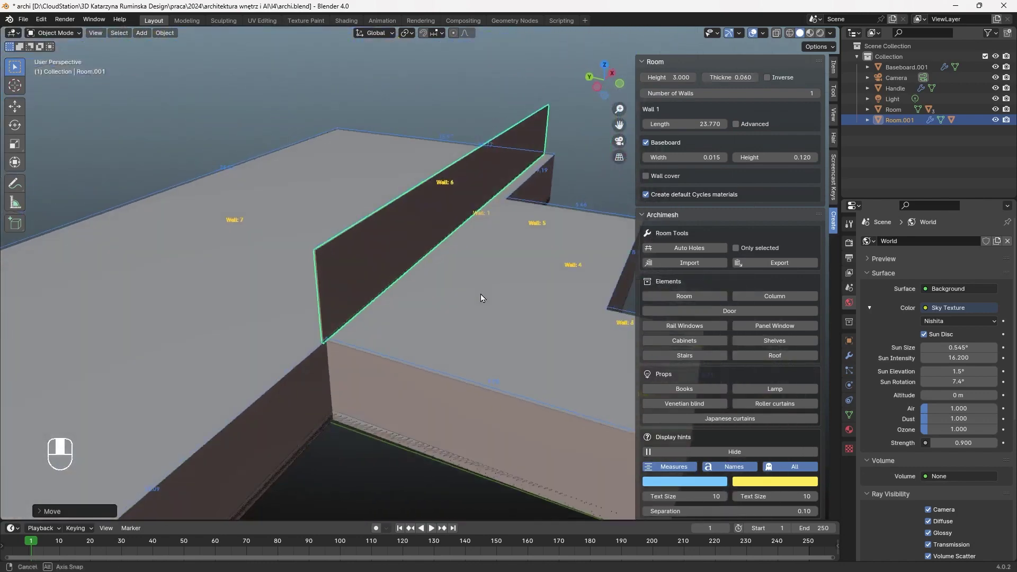
Select the lower room and set its wall thickness to 0.06
click(391, 407)
click(755, 77)
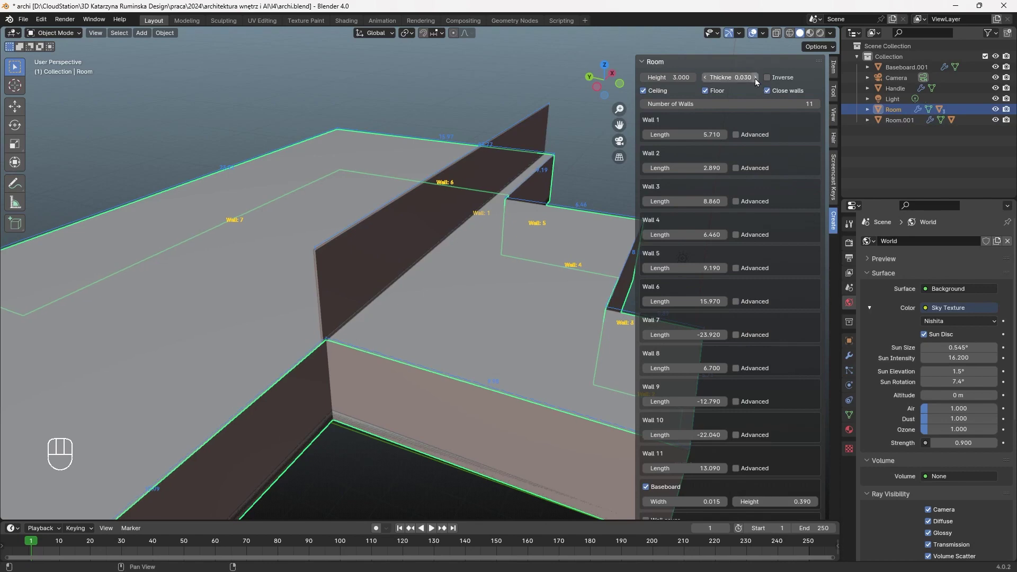
Extend the upper room to five walls (36.67, 13.39, -24.02, 6.67, -12.71) over the lower outline and enable Floor, Ceiling and Close walls
key(KP_7)
click(371, 288)
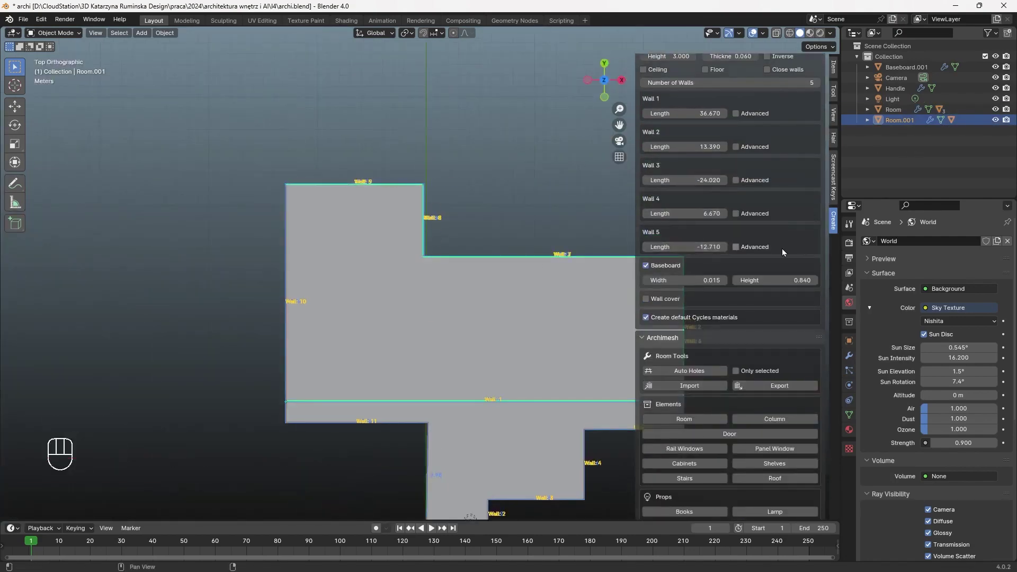
key(ctrl+z)
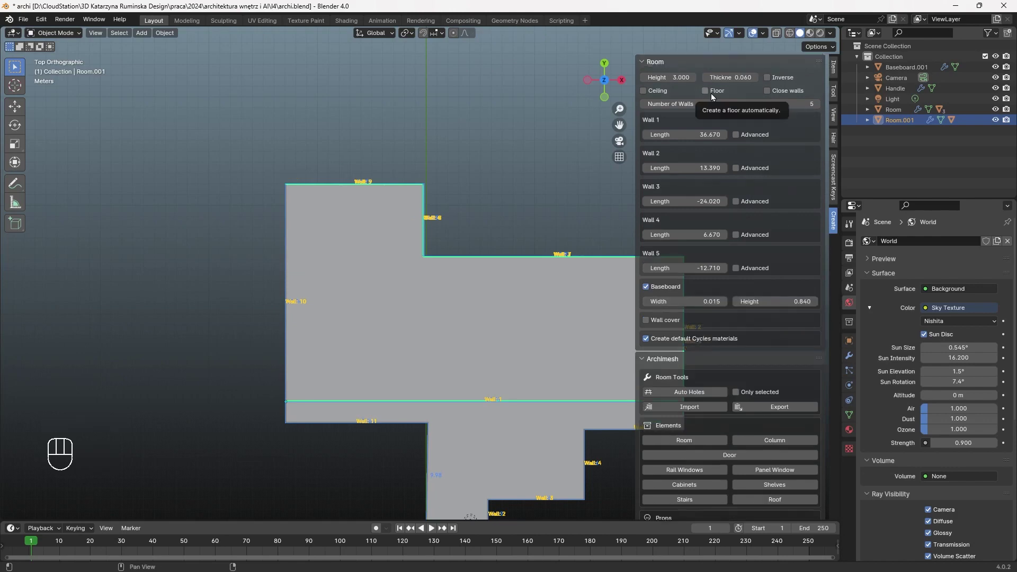
click(711, 93)
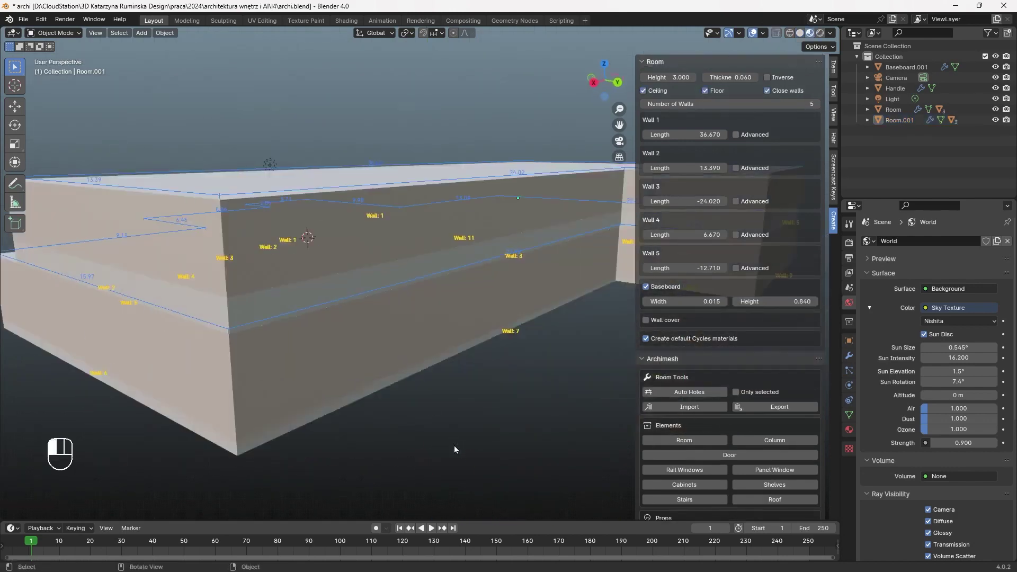
key(ctrl+z)
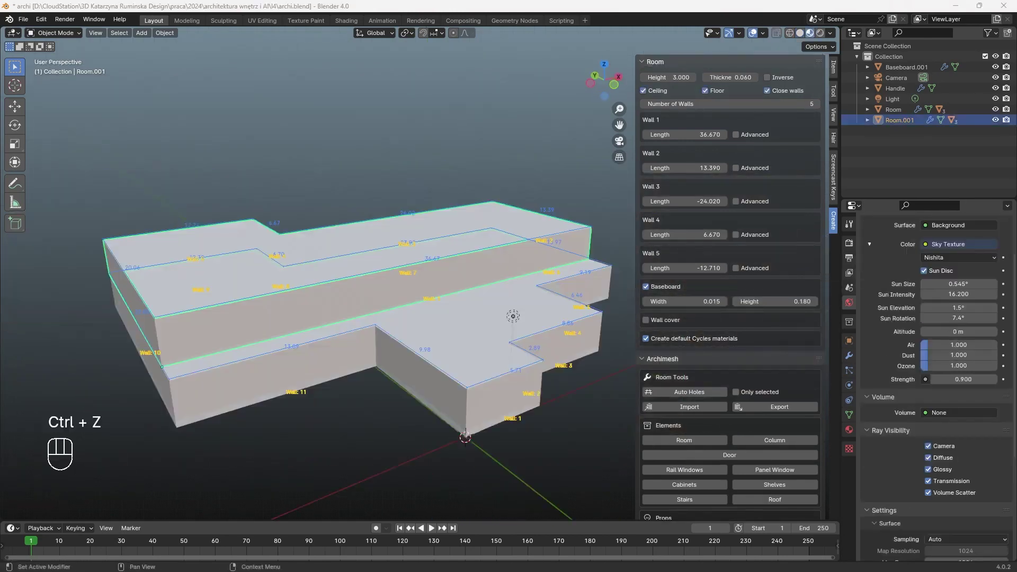
Add an Archimesh roof element and move it up along Z onto the lower room's ceiling at the corner
click(370, 444)
scroll(373, 444, up, 2)
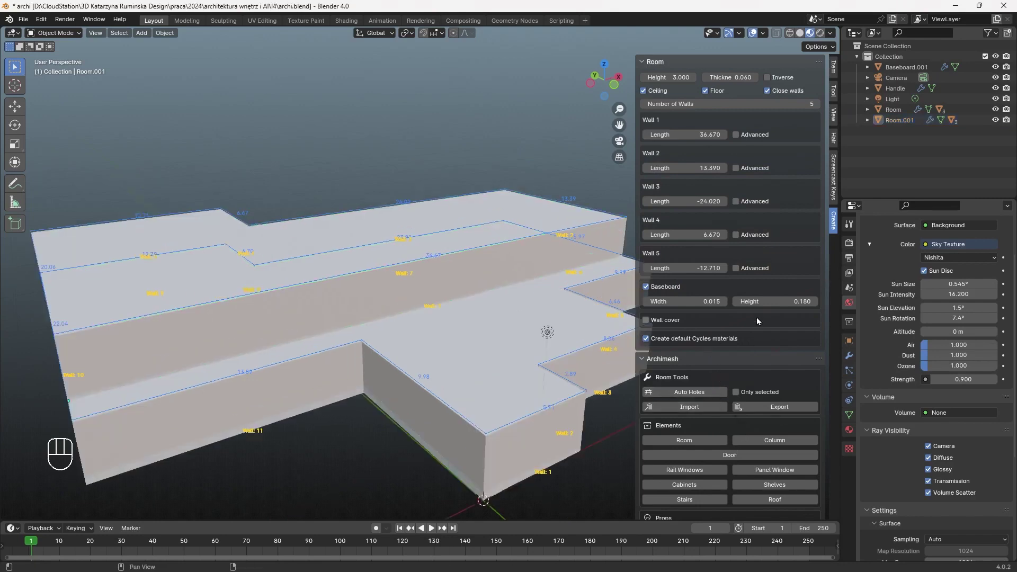
scroll(757, 320, down, 1)
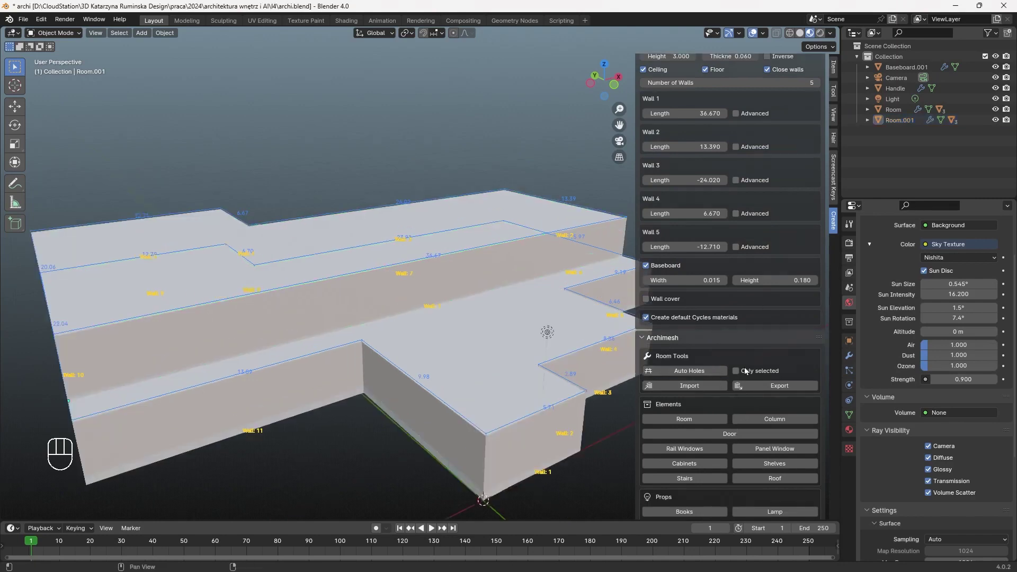
scroll(795, 368, down, 2)
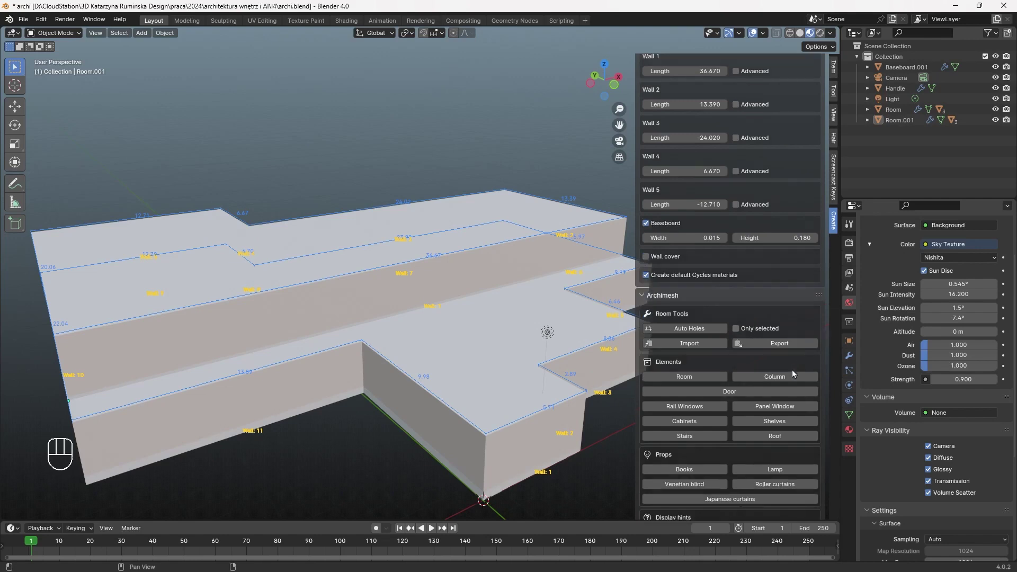
scroll(792, 370, down, 1)
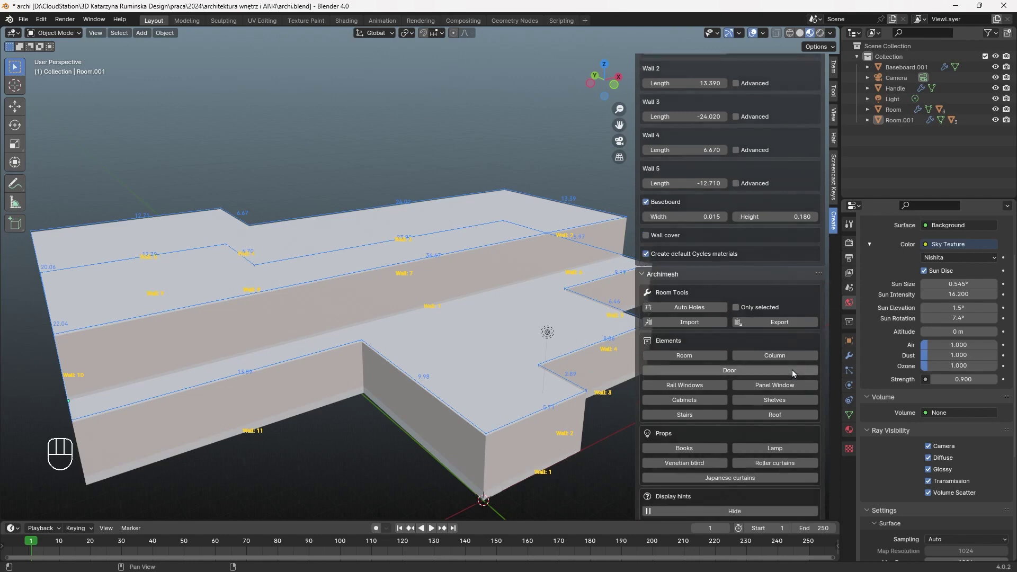
click(794, 412)
key(g)
key(z)
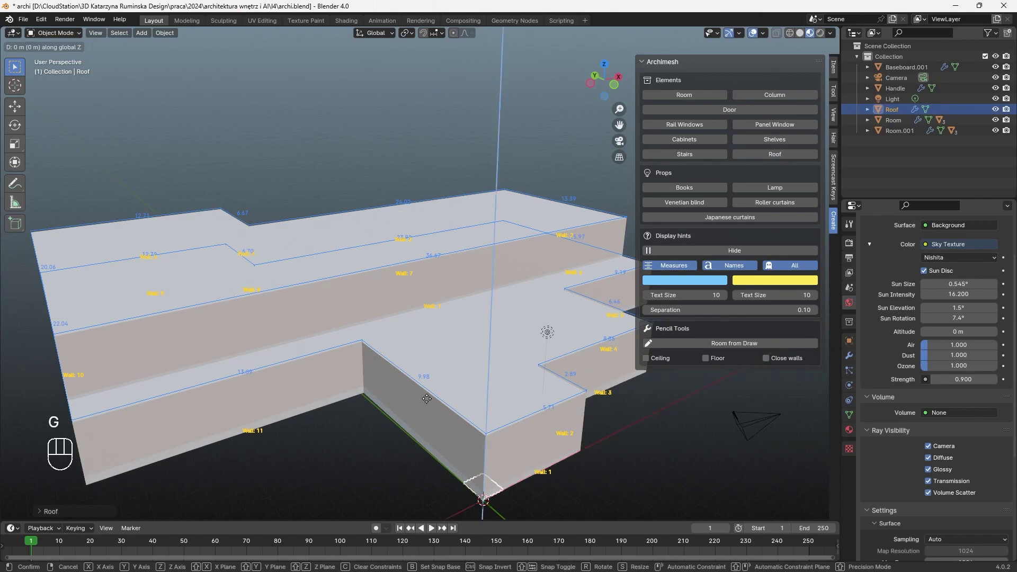
click(531, 439)
scroll(531, 439, up, 2)
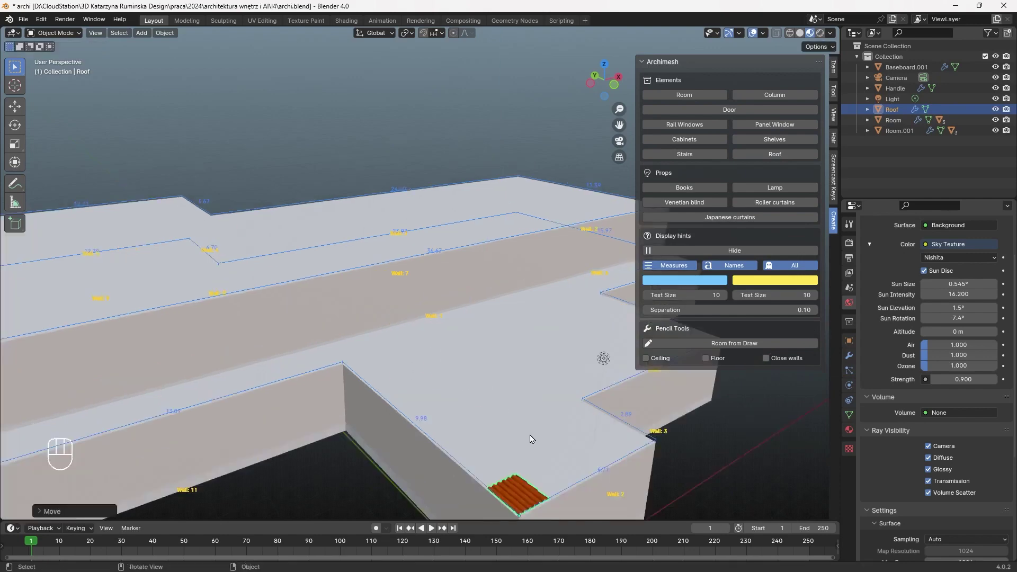
scroll(531, 439, up, 3)
shift+middle_drag(520, 424, 449, 320)
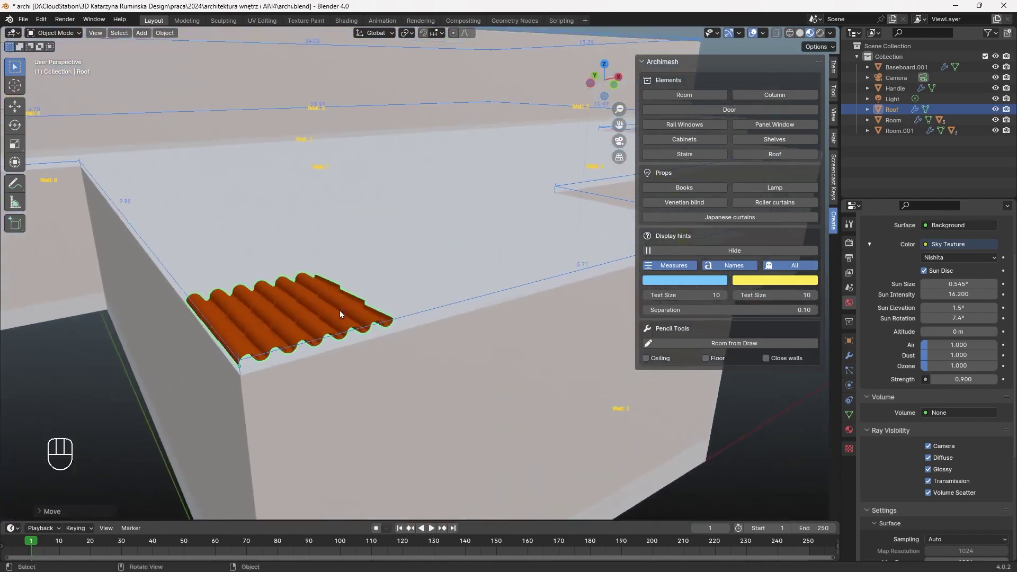
Tilt the roof piece by about 36 degrees around the global X axis
key(r)
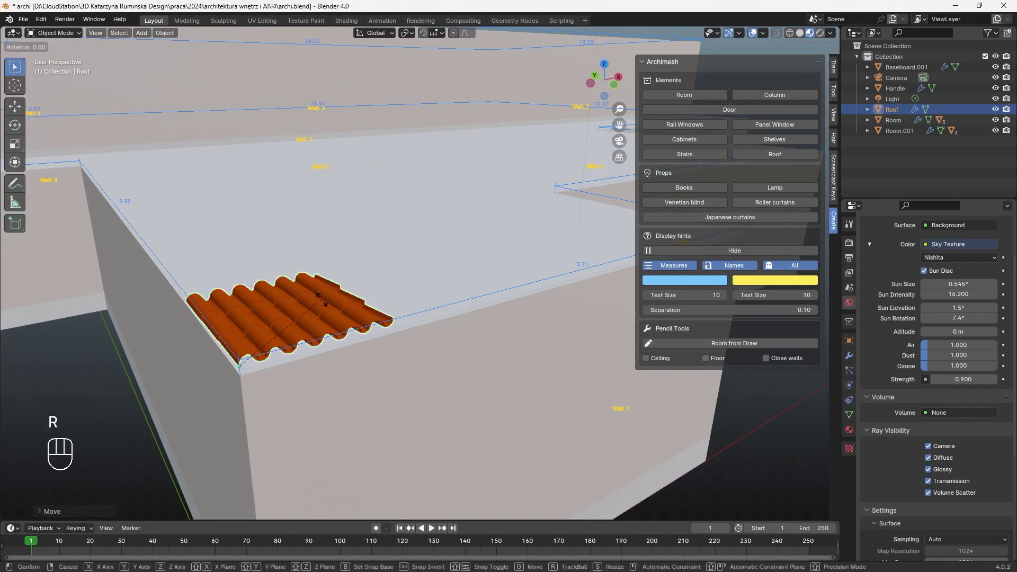
right_click(315, 307)
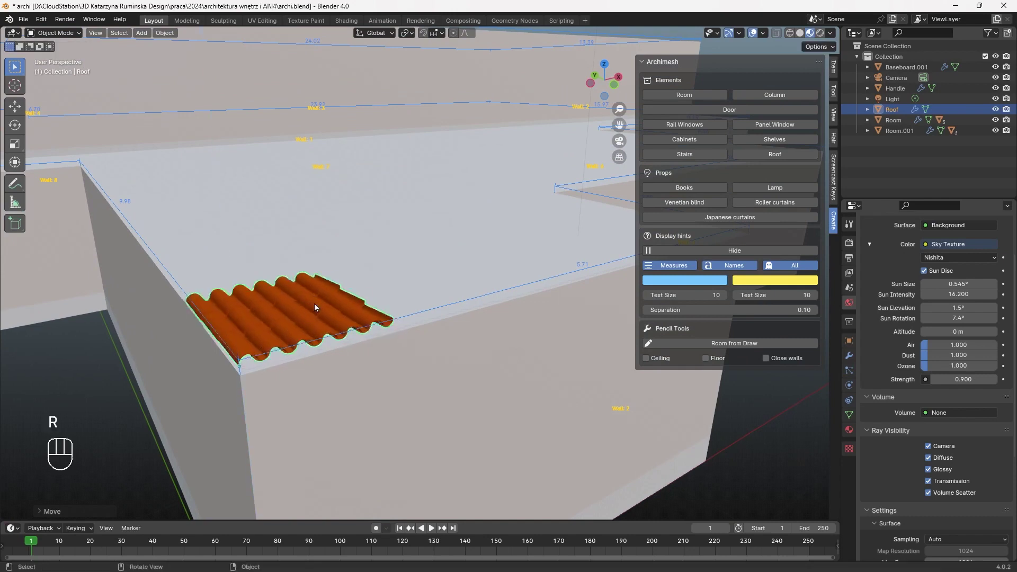
key(r)
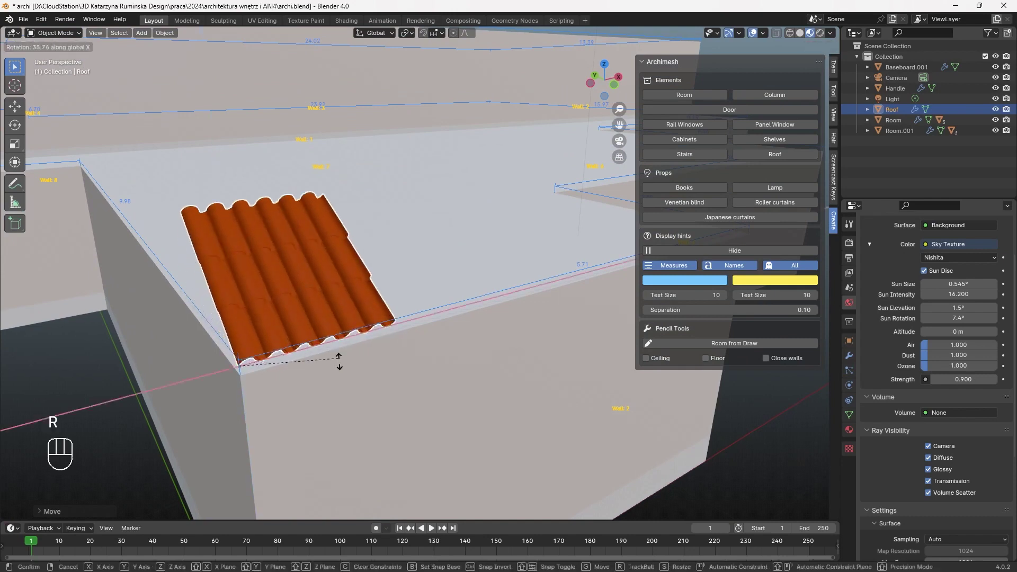
click(354, 350)
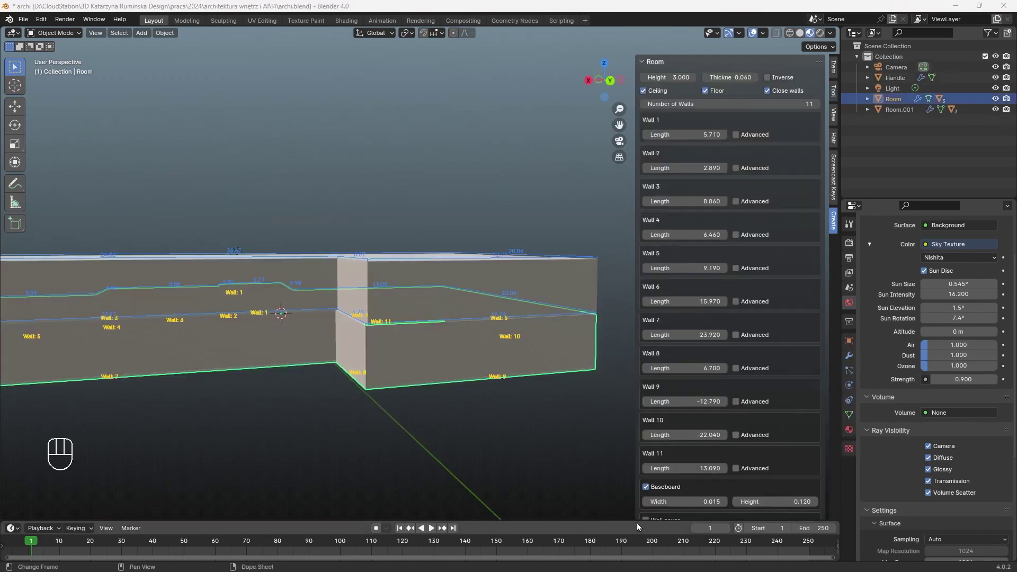
Set the lower room's Wall 8 length to 5.95 and its Wall 7 length to -24.73
mouse_move(340, 454)
middle_down()
mouse_move(366, 467)
mouse_move(339, 440)
middle_up()
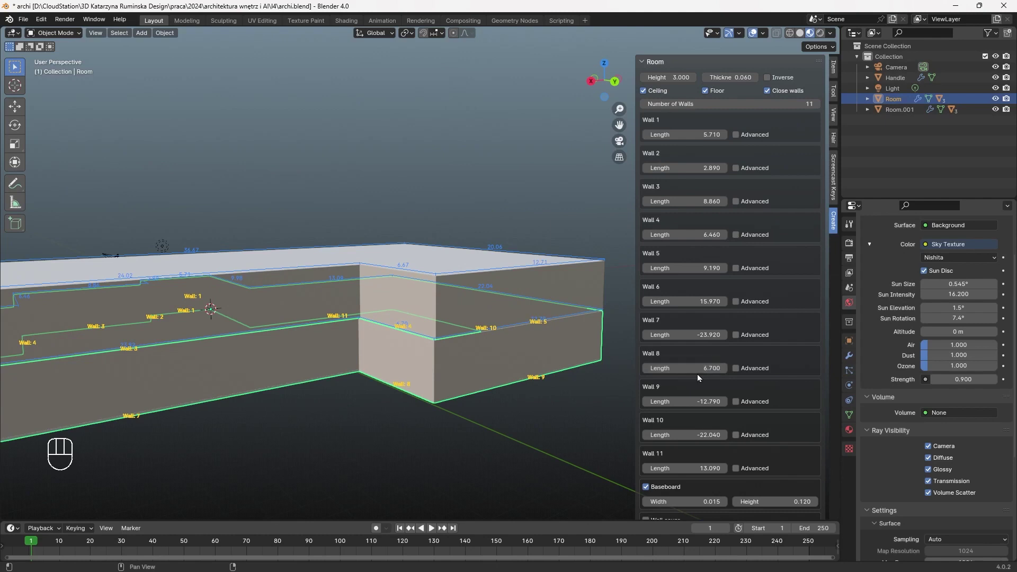
drag(701, 368, 679, 372)
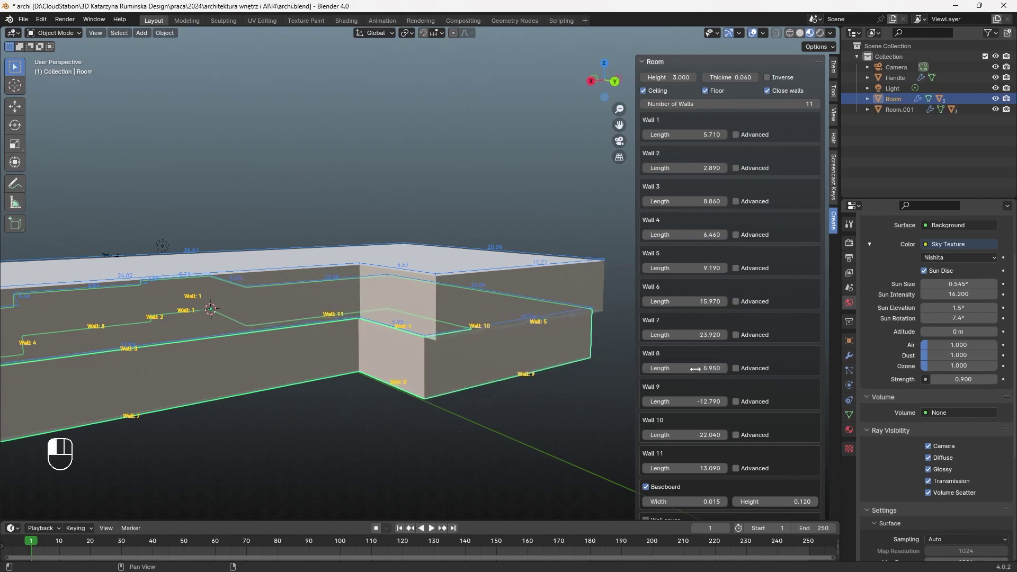
drag(686, 337, 673, 340)
Try other lengths for the lower room's Walls 6 and 10, undo them, and set Wall 9's length to -11.53
middle_drag(536, 389, 445, 402)
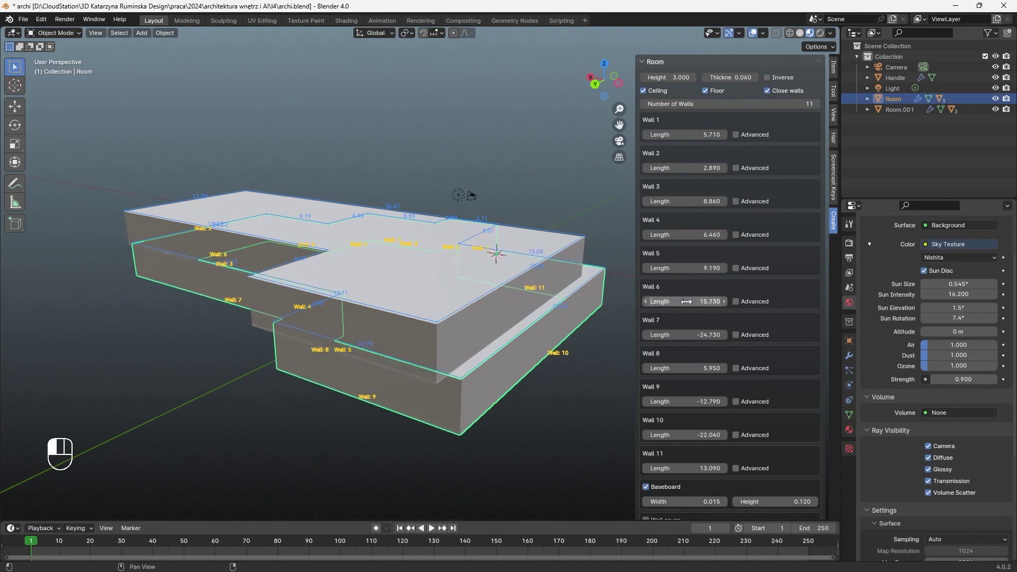
key(ctrl+z)
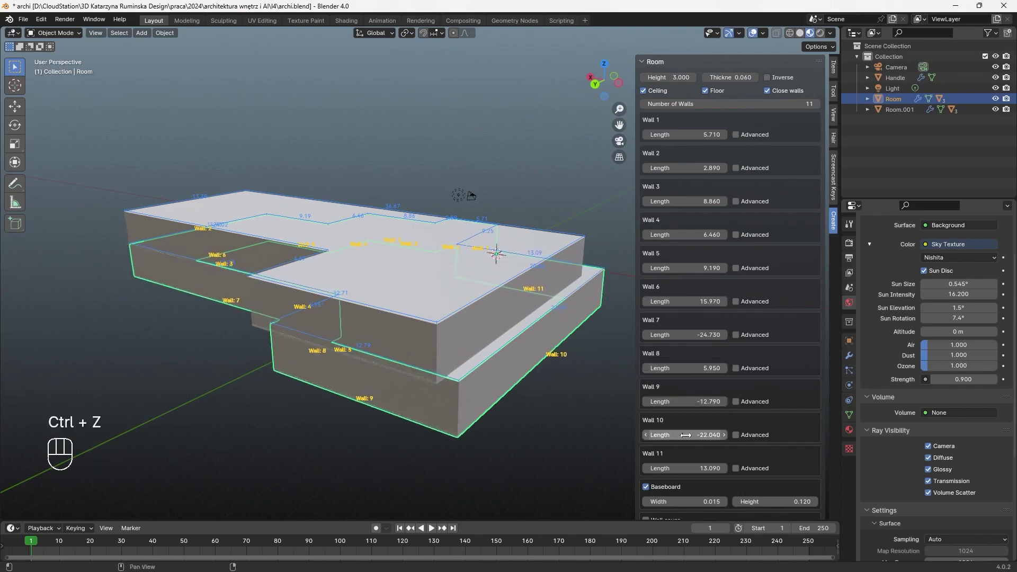
drag(671, 435, 667, 434)
key(ctrl+z)
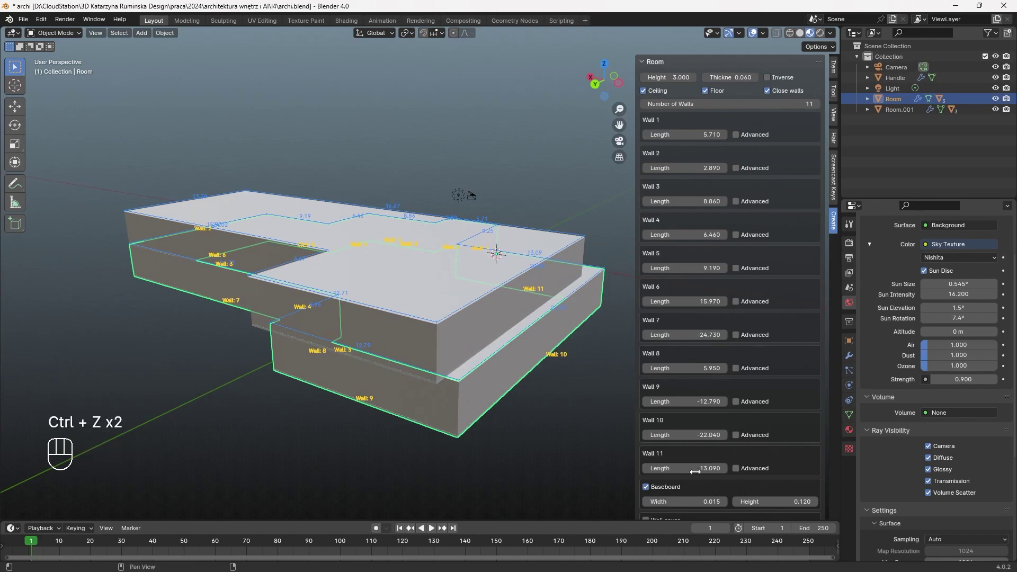
key(ctrl+z)
drag(679, 435, 680, 438)
key(ctrl+z)
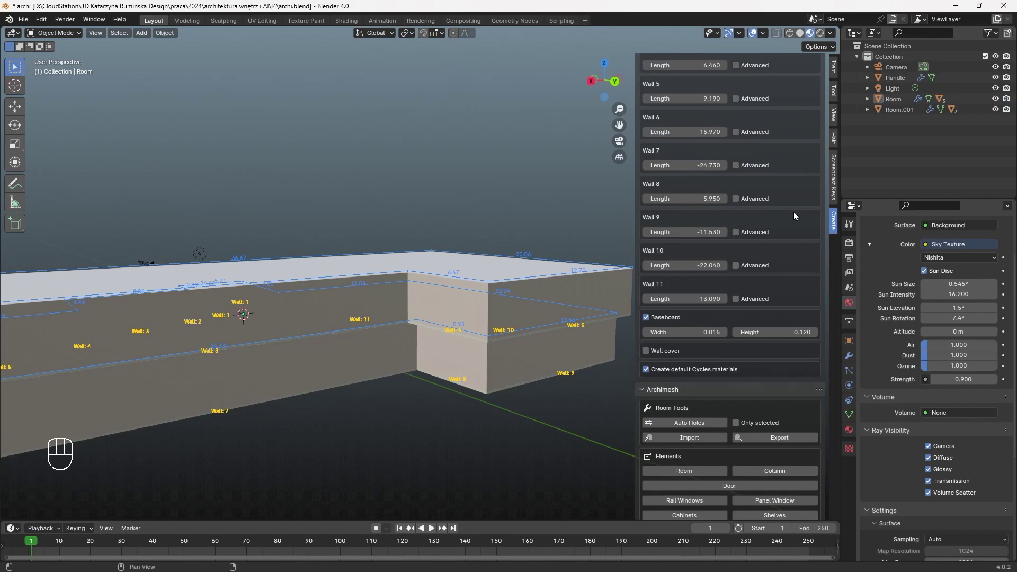
Add an Archimesh door at the origin and try moving its frame along the Y axis
click(730, 486)
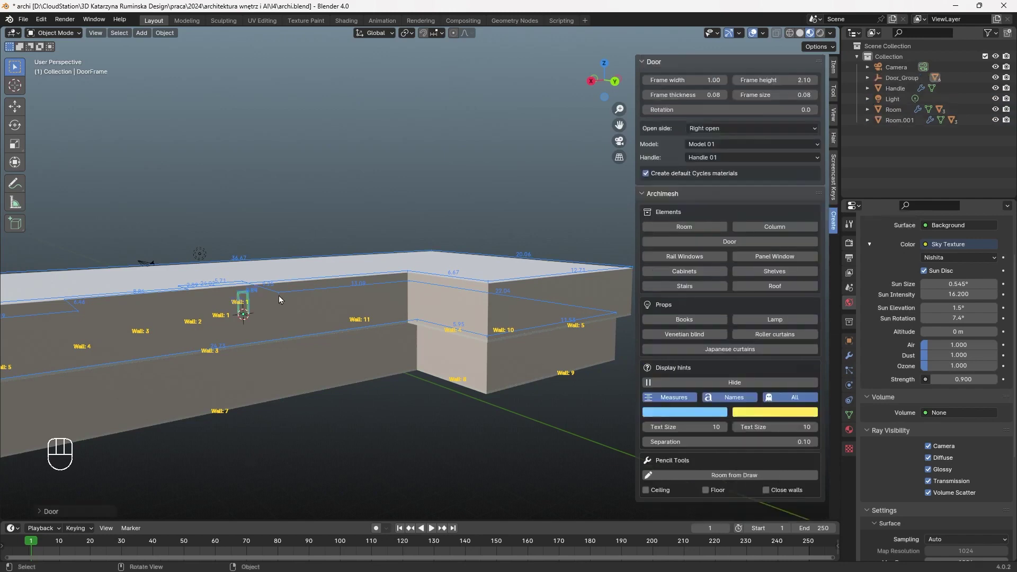
key(g)
middle_drag(280, 300, 279, 295)
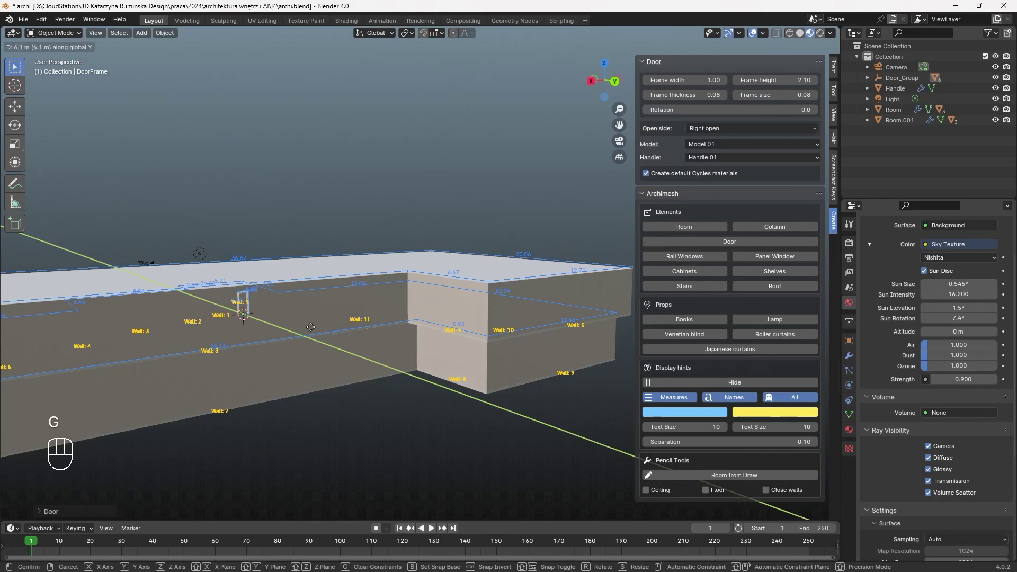
right_click(252, 329)
Try to move the door frame away from the corner of Wall 1, testing the X, Y and Z axis constraints
middle_drag(253, 330, 448, 381)
scroll(448, 381, down, 3)
scroll(477, 454, up, 2)
key(g)
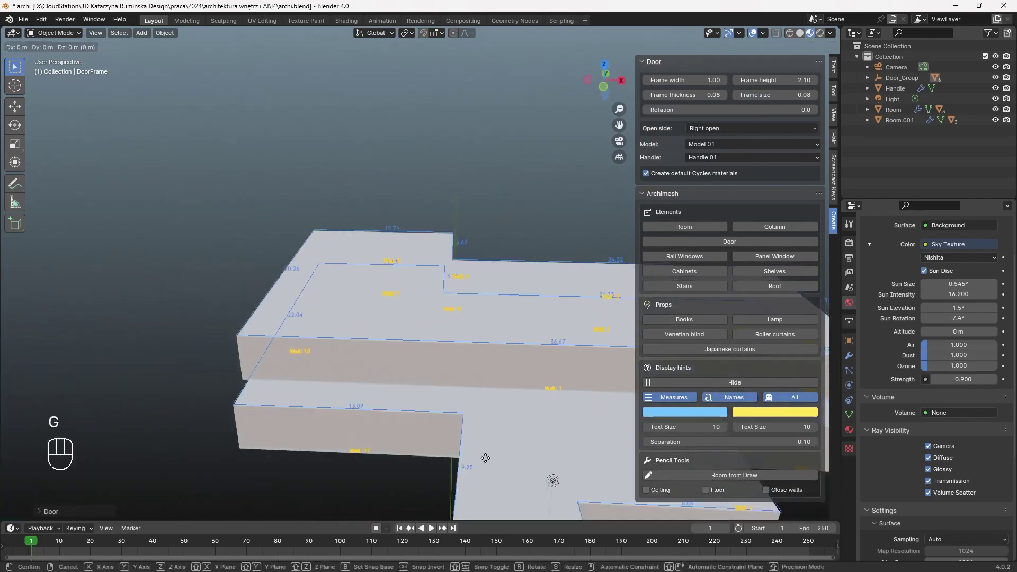
middle_click(482, 456)
click(484, 459)
scroll(486, 460, down, 1)
key(g)
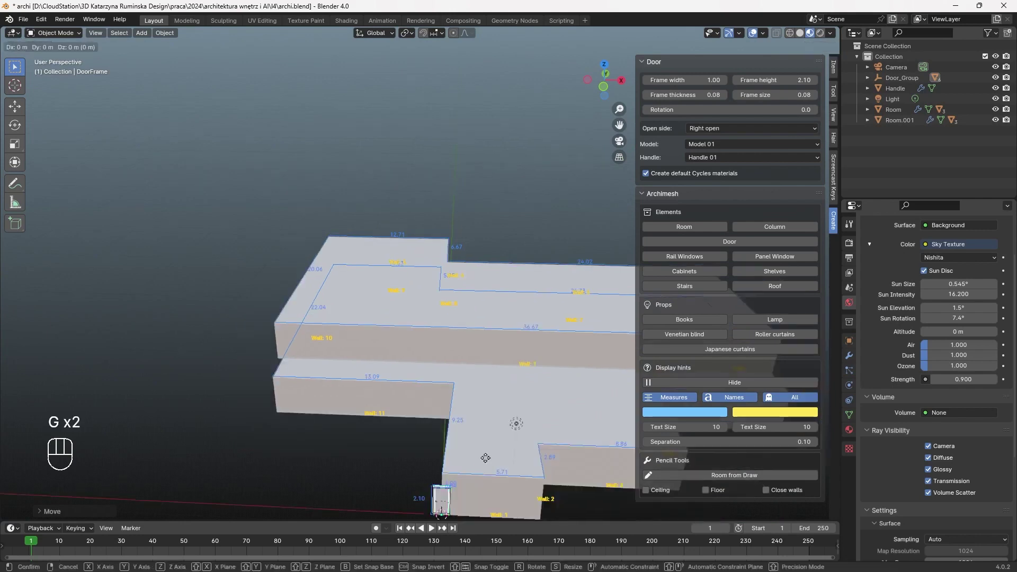
middle_drag(486, 461, 485, 458)
key(y)
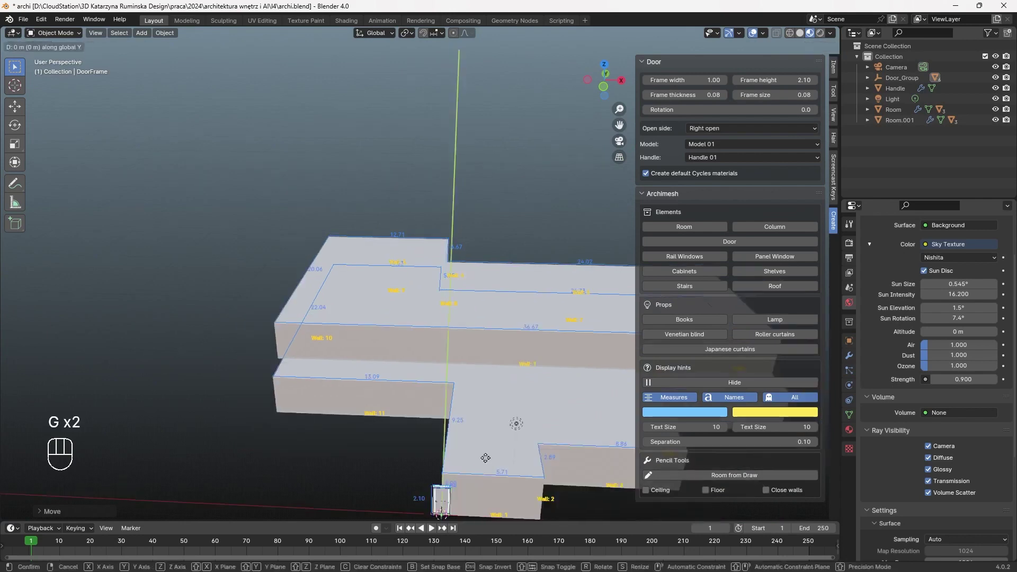
key(x)
key(z)
key(x)
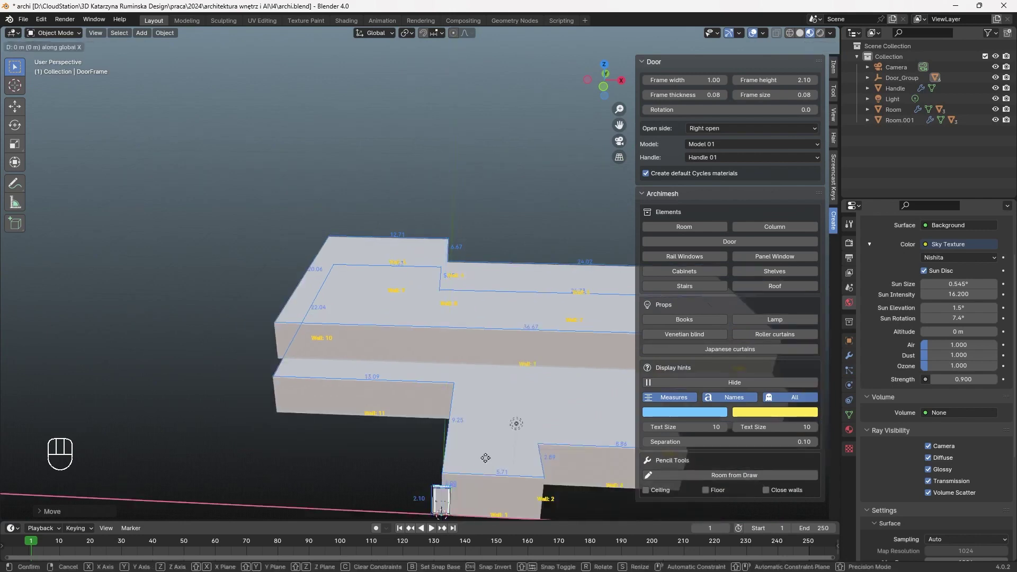
key(y)
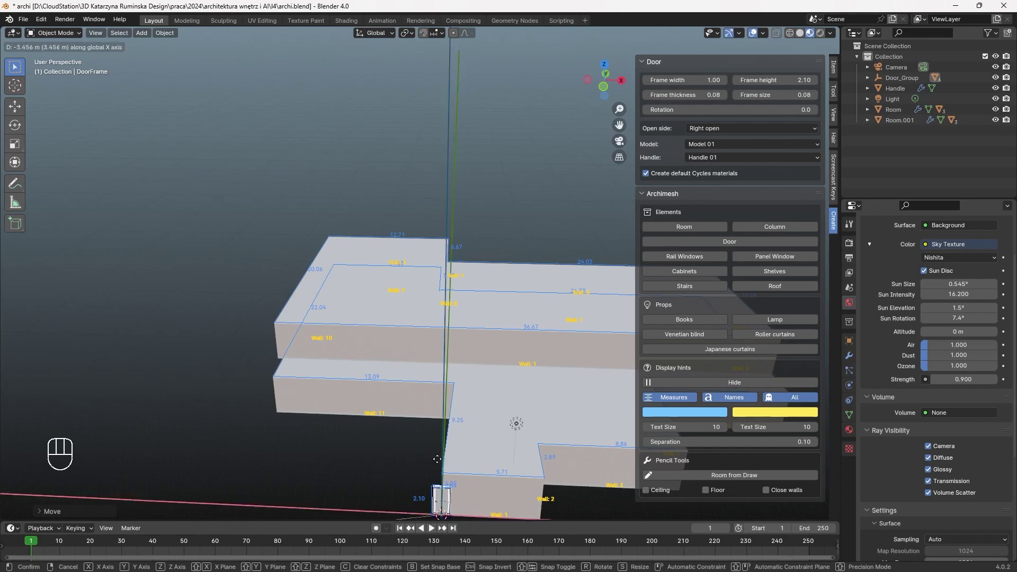
key(x)
key(y)
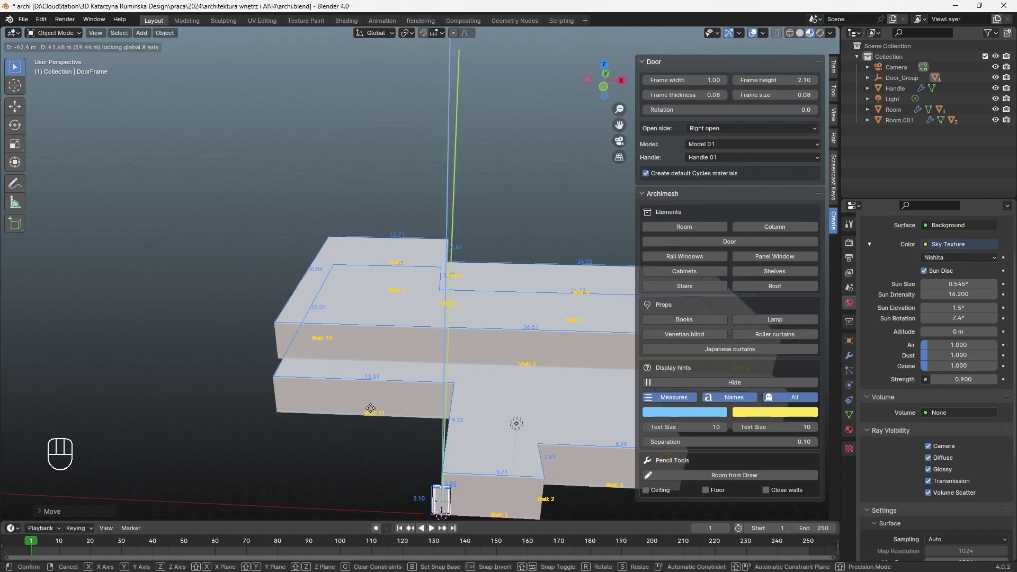
click(338, 464)
Examine the door's position at the corner of Wall 1 and reselect its frame
scroll(339, 466, down, 2)
middle_drag(339, 465, 437, 456)
scroll(558, 389, up, 2)
shift+middle_drag(549, 389, 434, 350)
scroll(435, 350, up, 2)
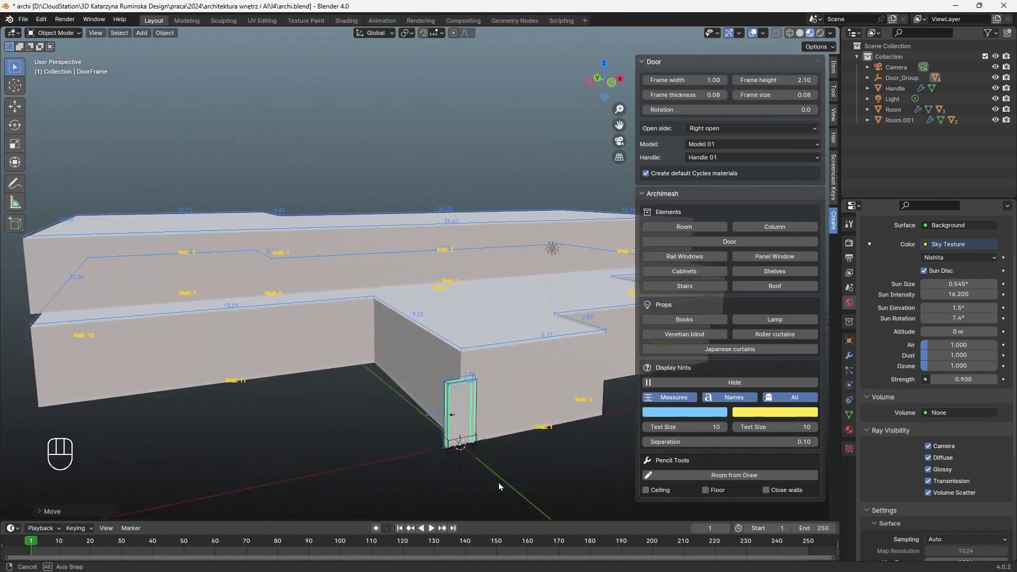
middle_drag(498, 482, 502, 485)
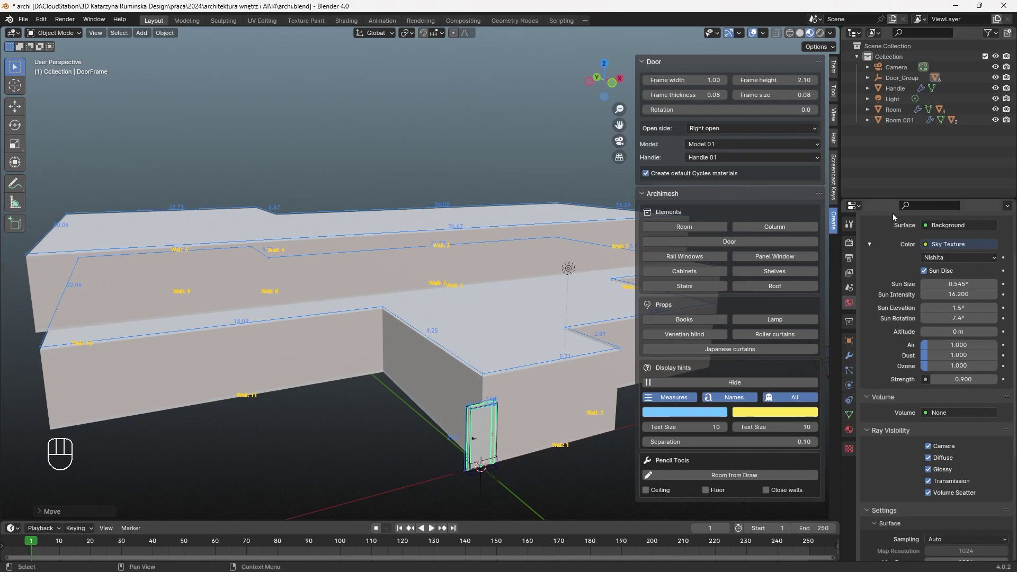
click(577, 459)
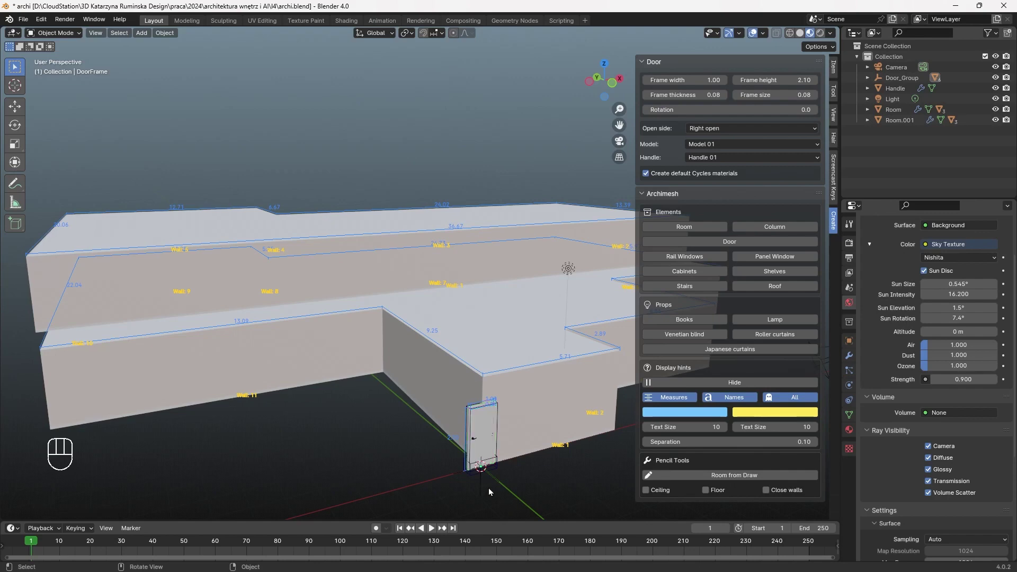
click(482, 489)
click(468, 467)
scroll(504, 483, up, 2)
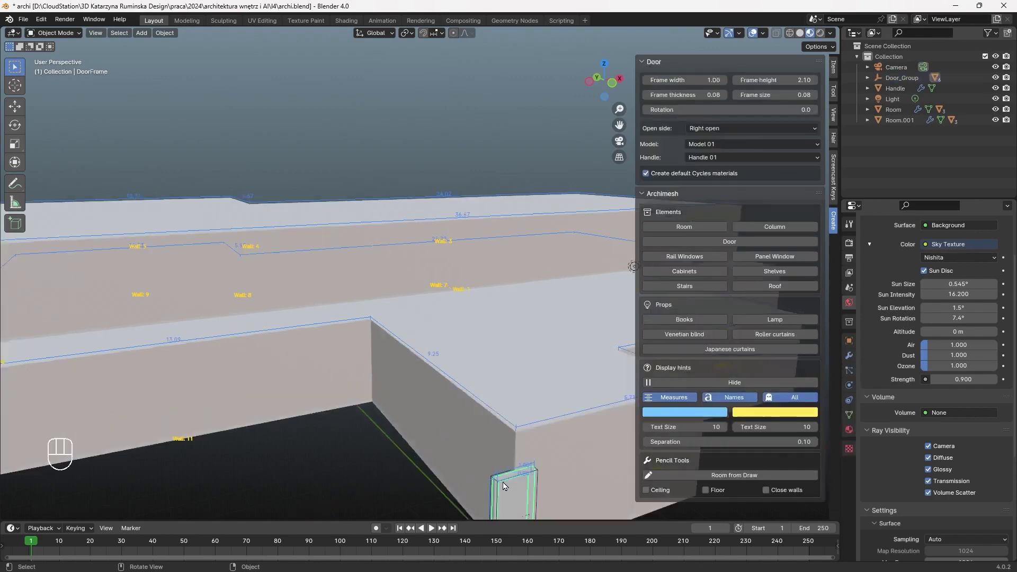
shift+middle_drag(531, 458, 477, 384)
scroll(471, 389, down, 2)
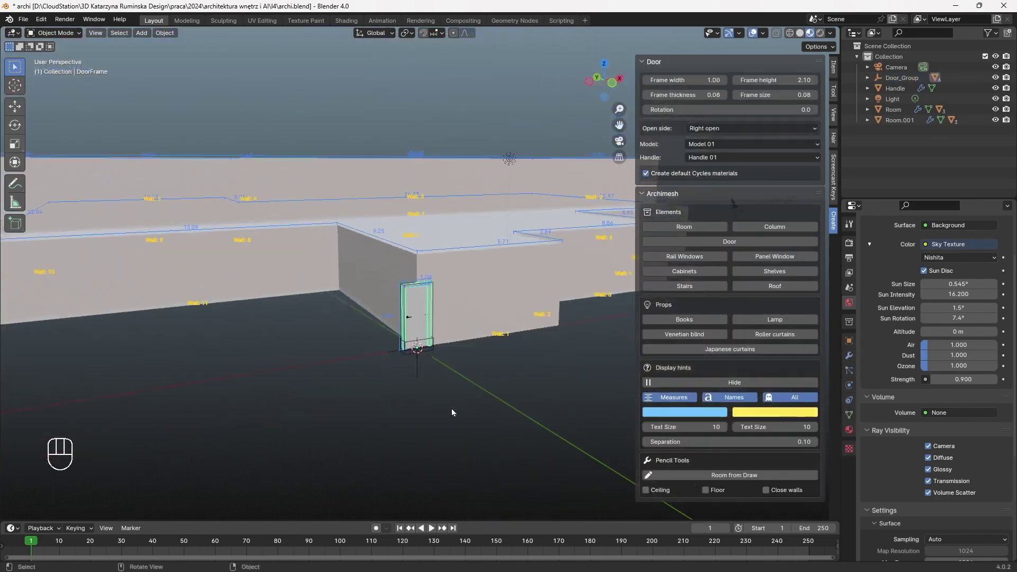
Select the whole door group and move it along the X axis to the far wall, beside the lower room's recessed corner
click(907, 78)
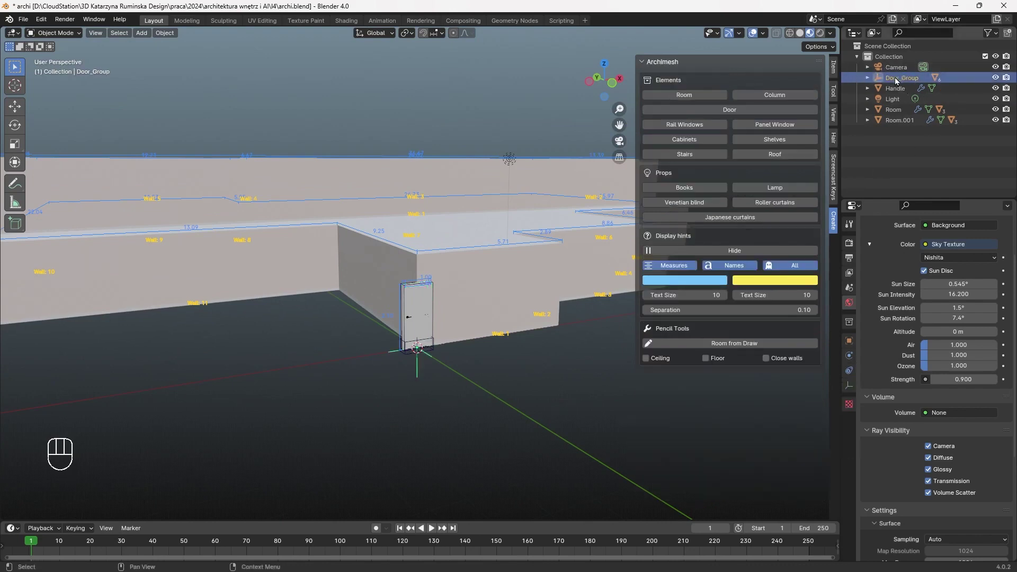
key(g)
key(x)
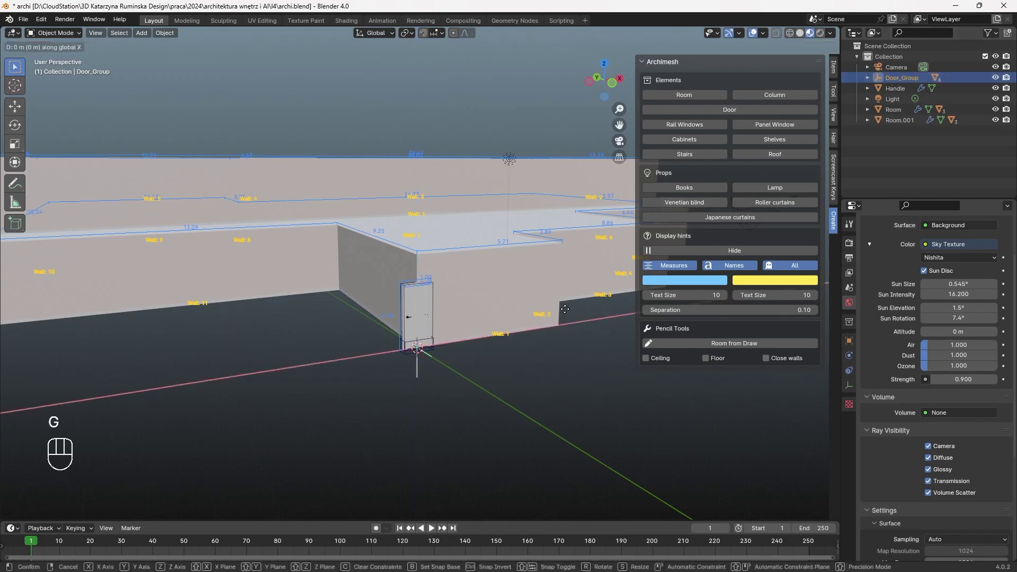
click(263, 260)
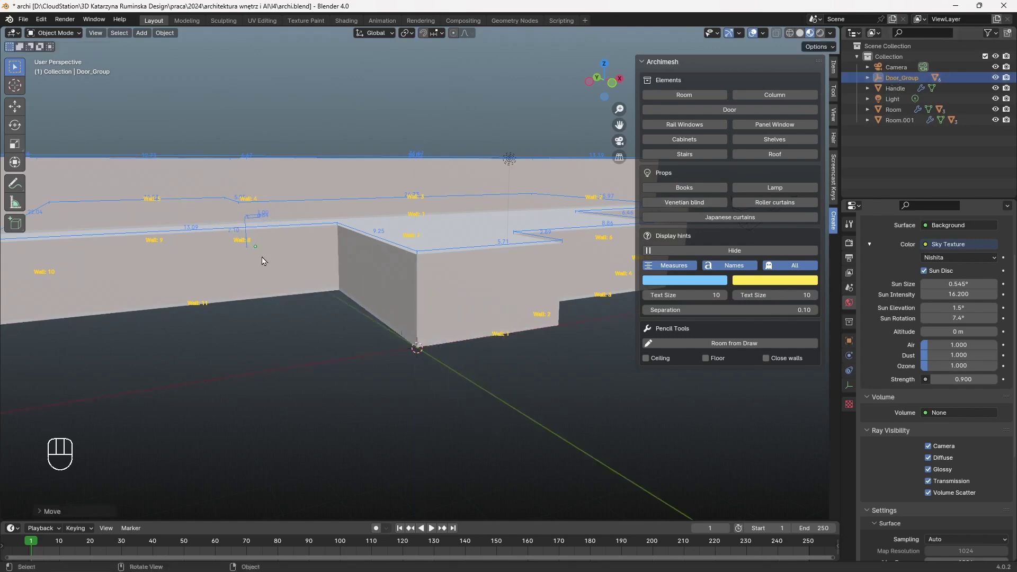
middle_drag(264, 261, 536, 355)
scroll(553, 296, up, 3)
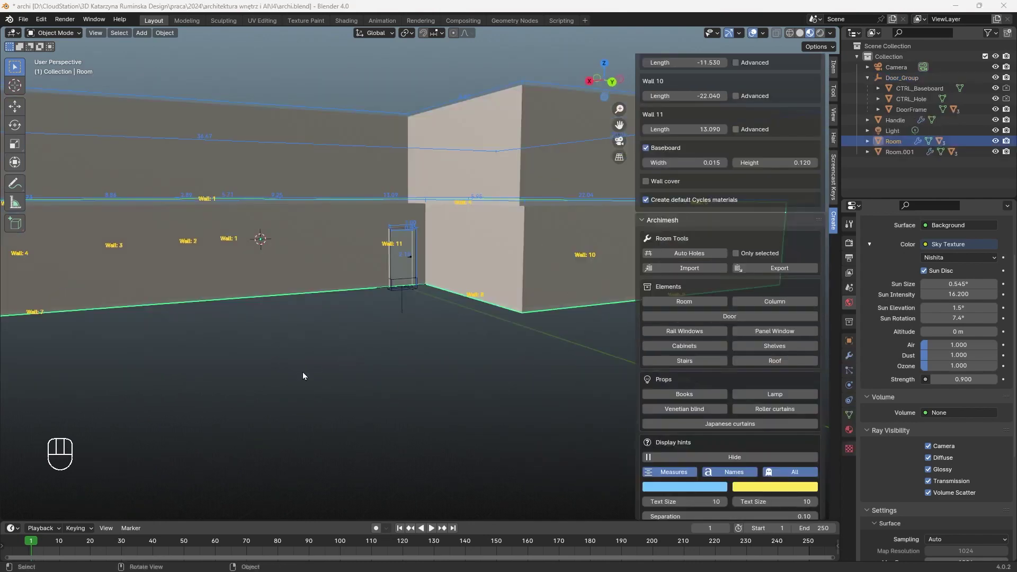
Cut the door's opening into the lower room's wall with Auto Holes
scroll(350, 334, up, 2)
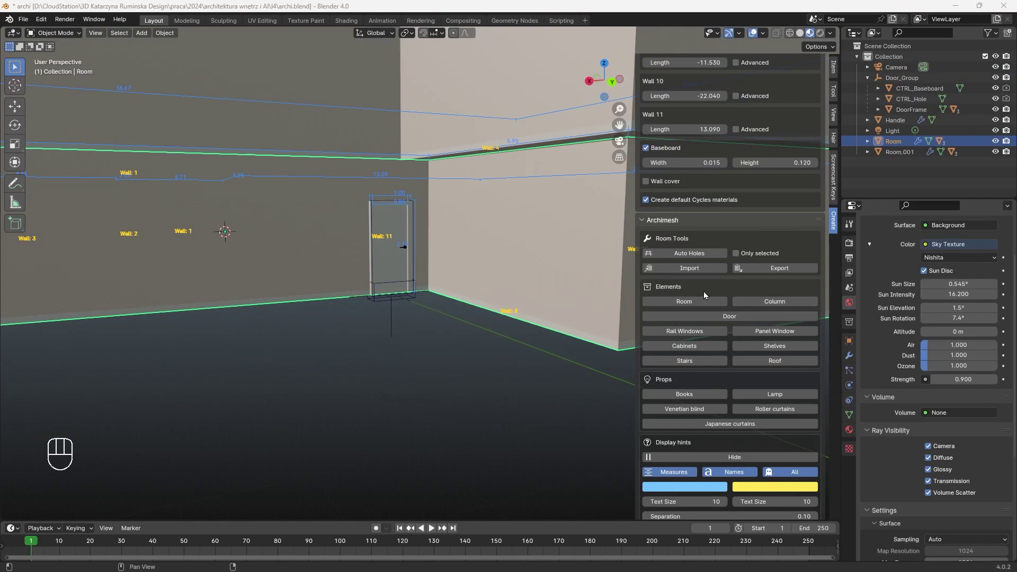
scroll(381, 275, up, 2)
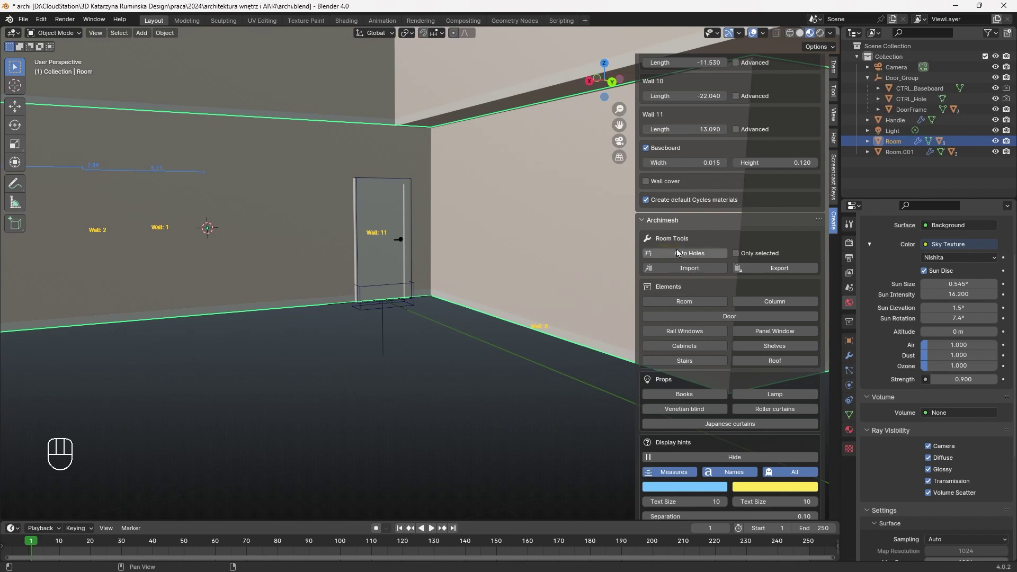
click(706, 256)
middle_drag(413, 290, 435, 309)
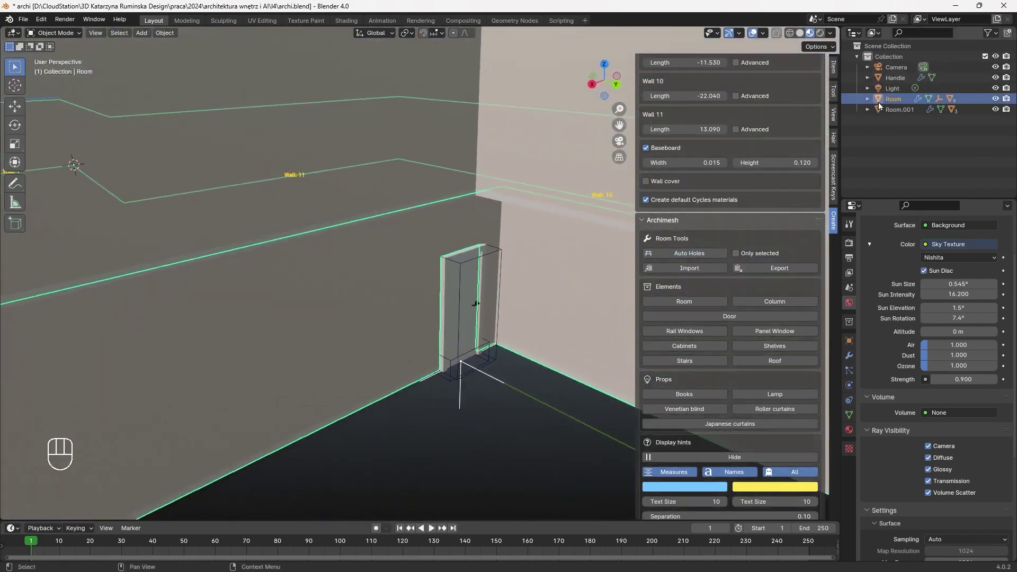
Look through the outliner for the door's parts, checking the Light, Room and Handle entries
click(901, 68)
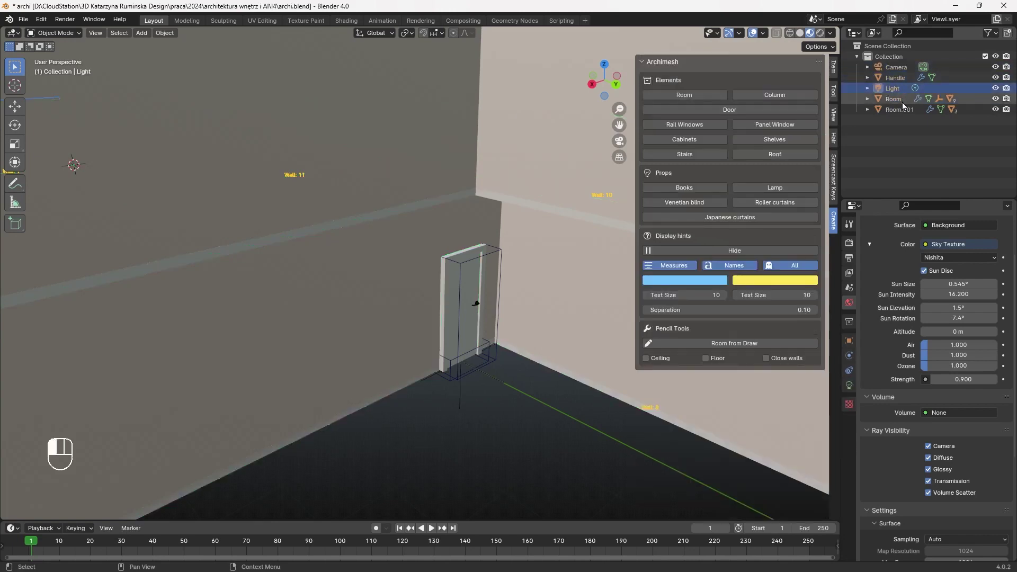
click(902, 100)
click(896, 87)
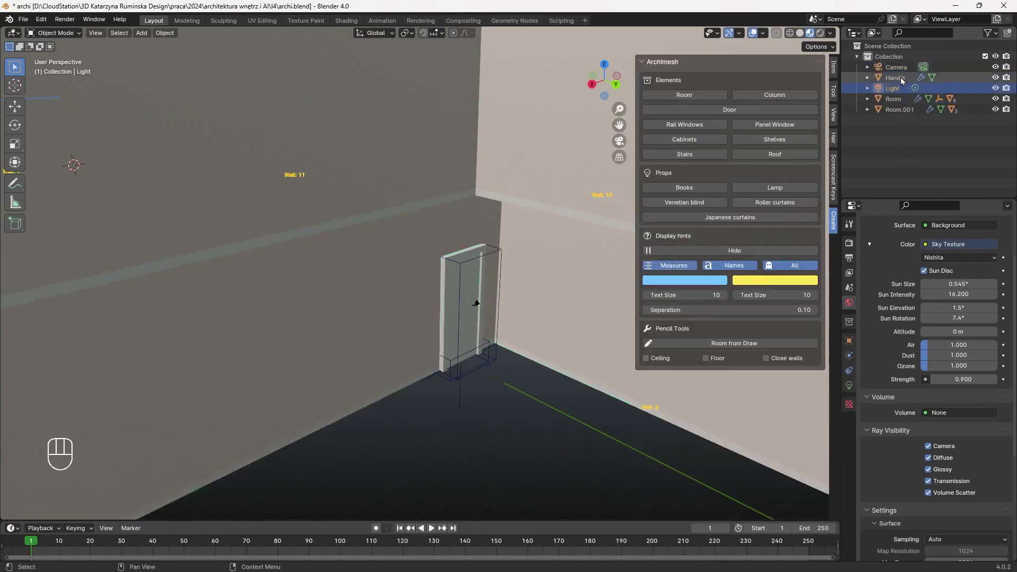
click(908, 77)
click(867, 78)
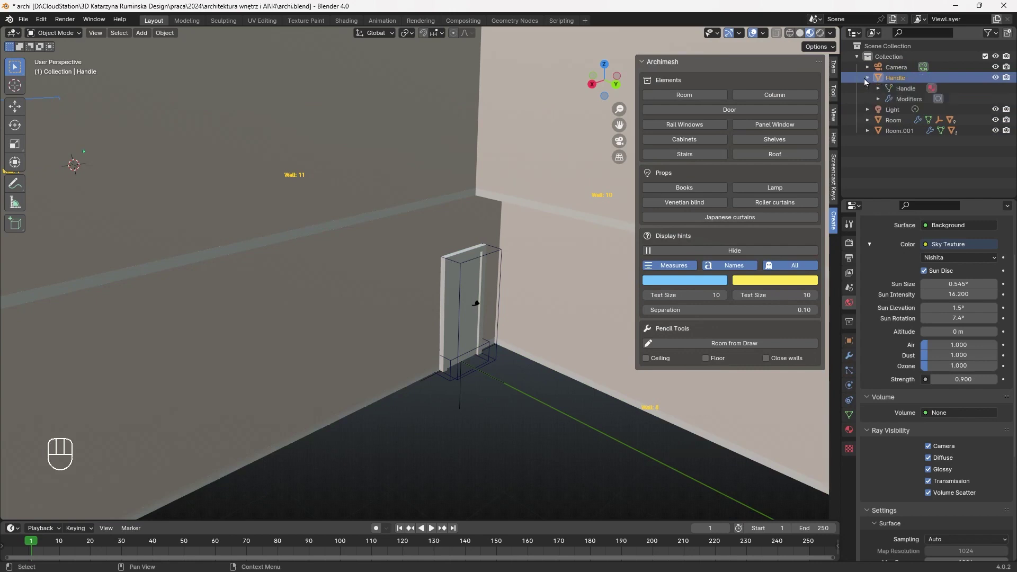
click(868, 78)
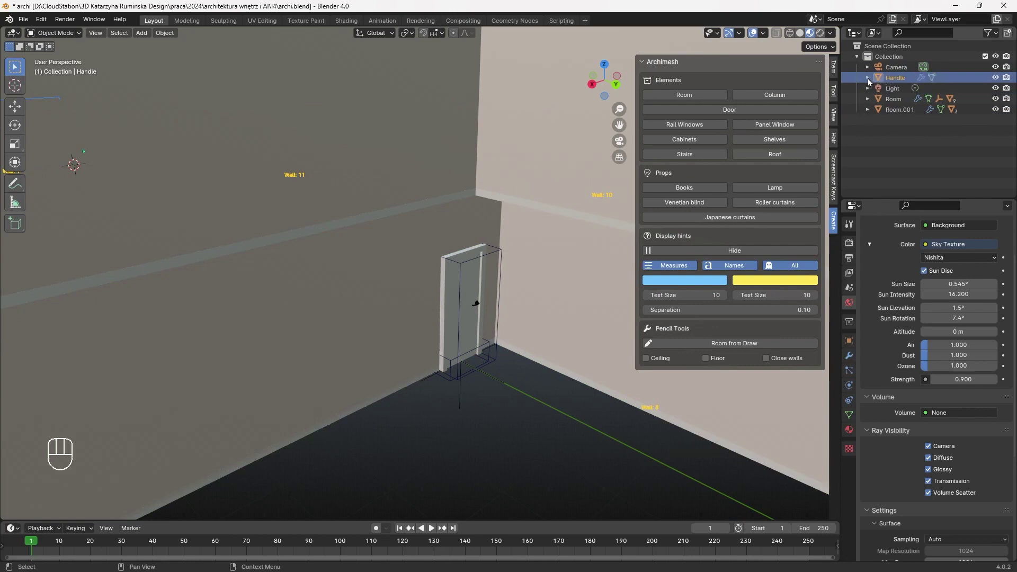
Select the door leaf inside its frame and rotate it open
click(463, 374)
click(463, 374)
click(481, 382)
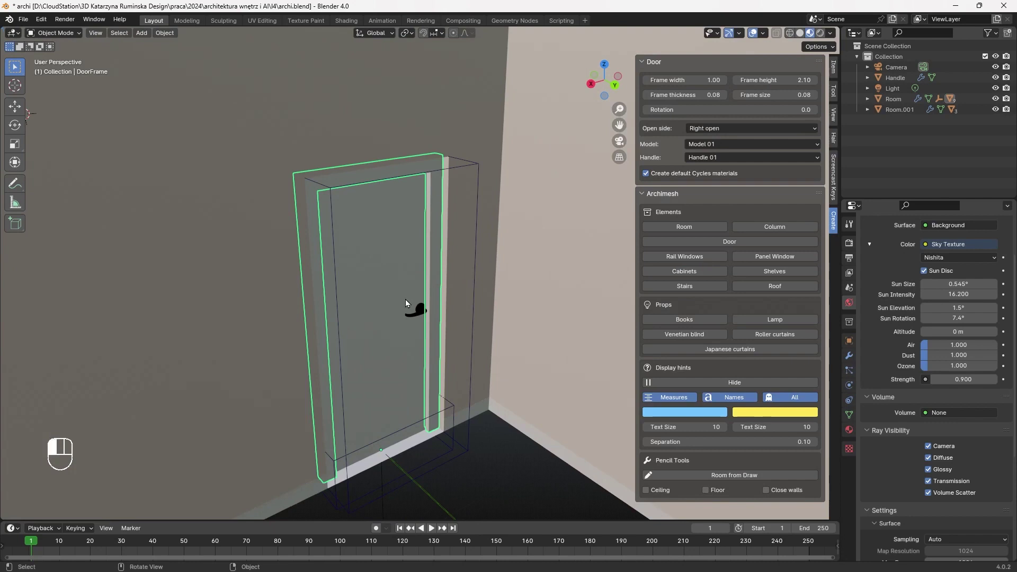
click(405, 300)
click(403, 304)
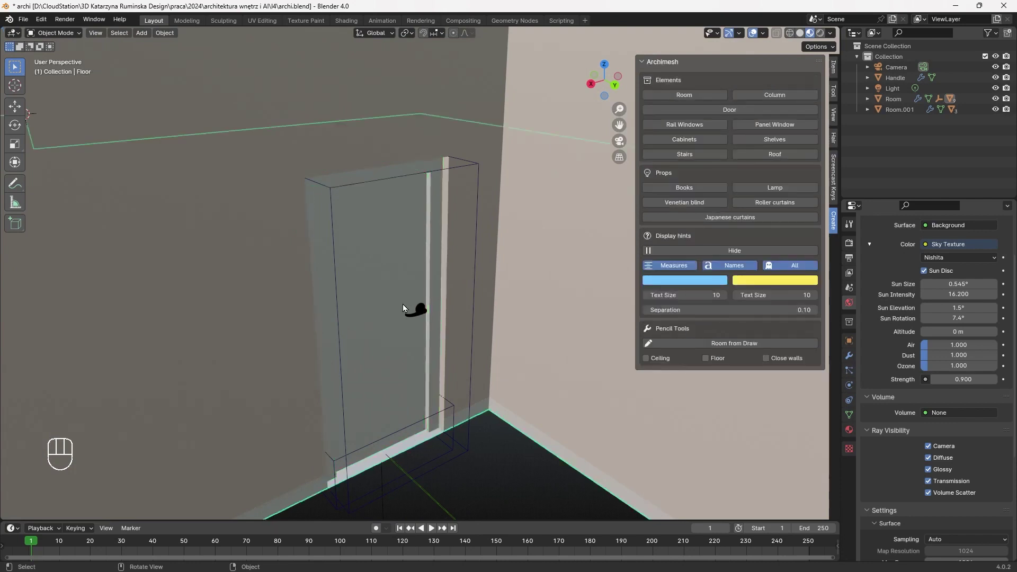
click(403, 305)
click(403, 304)
click(417, 353)
click(418, 353)
click(417, 353)
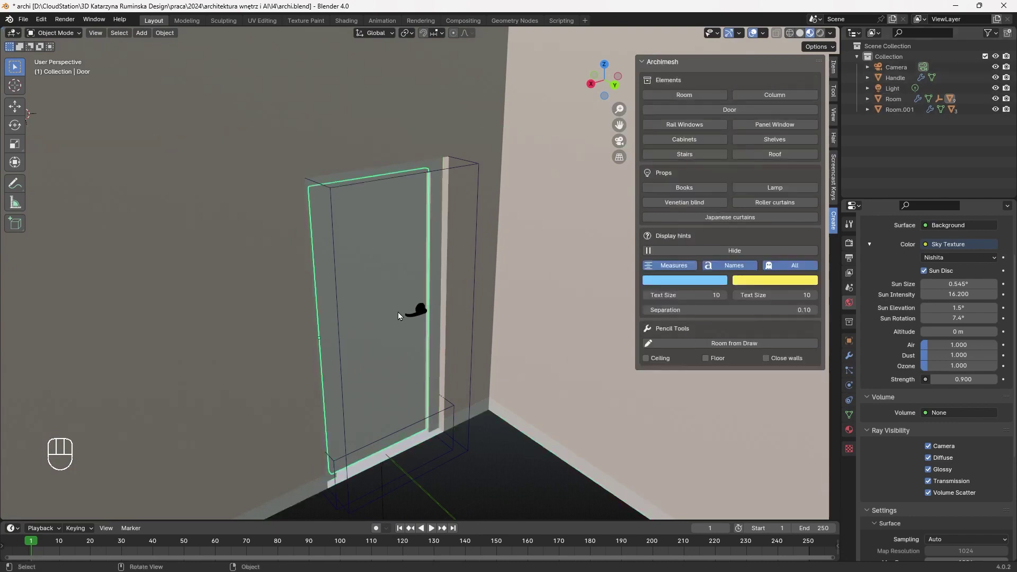
key(r)
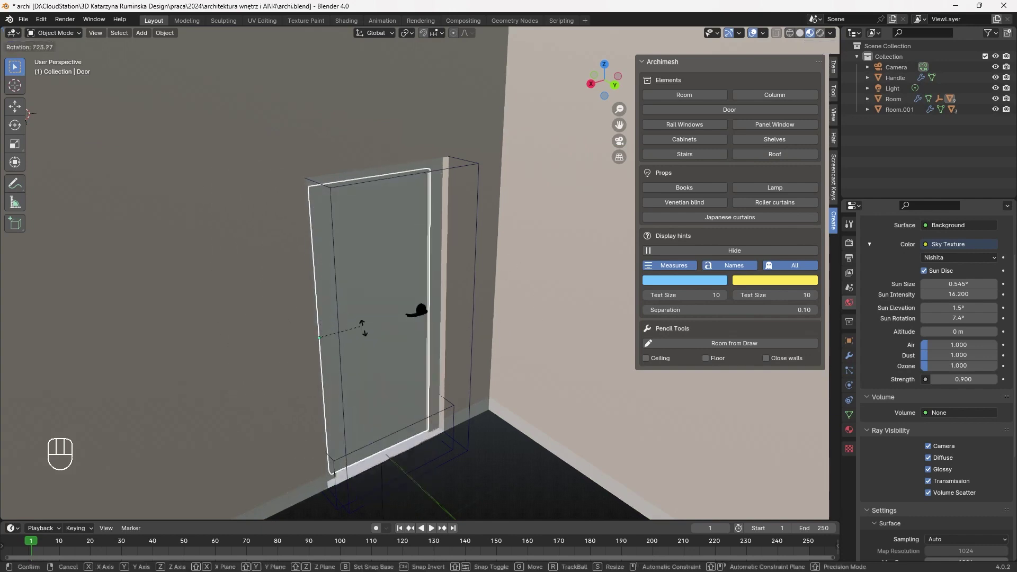
click(327, 287)
middle_drag(333, 305, 352, 322)
scroll(351, 323, down, 4)
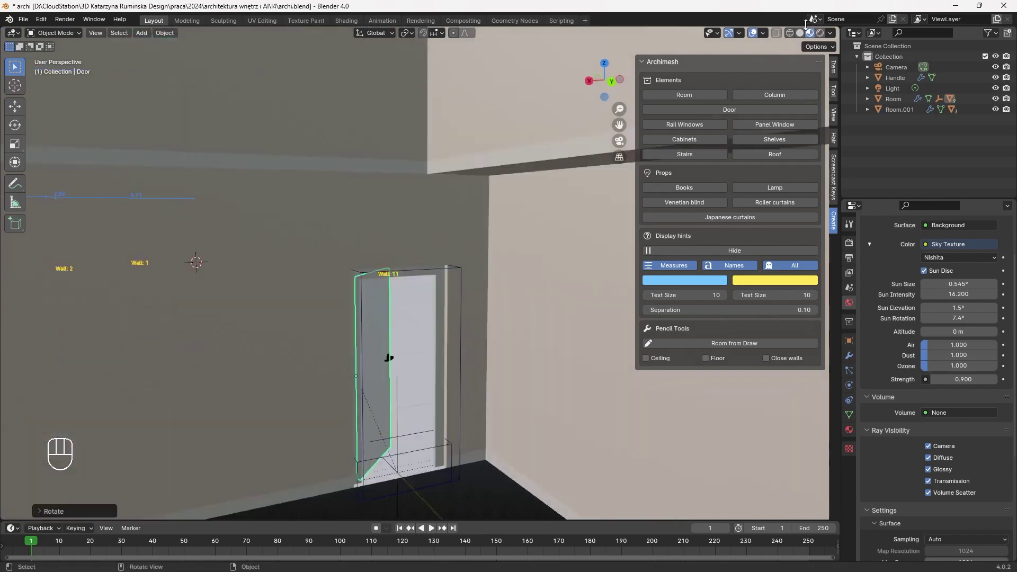
Examine the open door from inside the room in Solid shading
click(804, 34)
scroll(397, 331, down, 3)
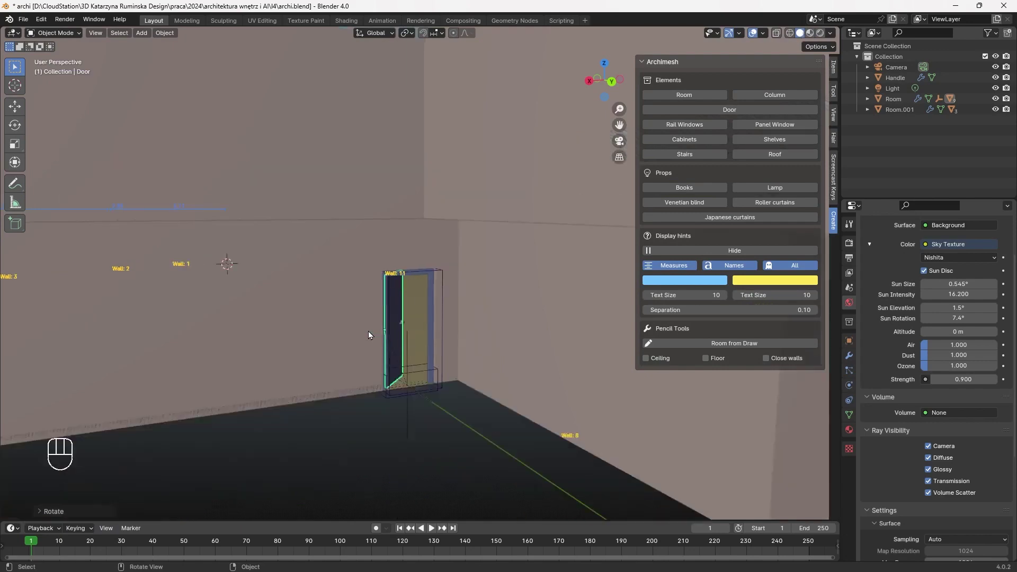
middle_drag(371, 336, 551, 288)
scroll(551, 288, up, 4)
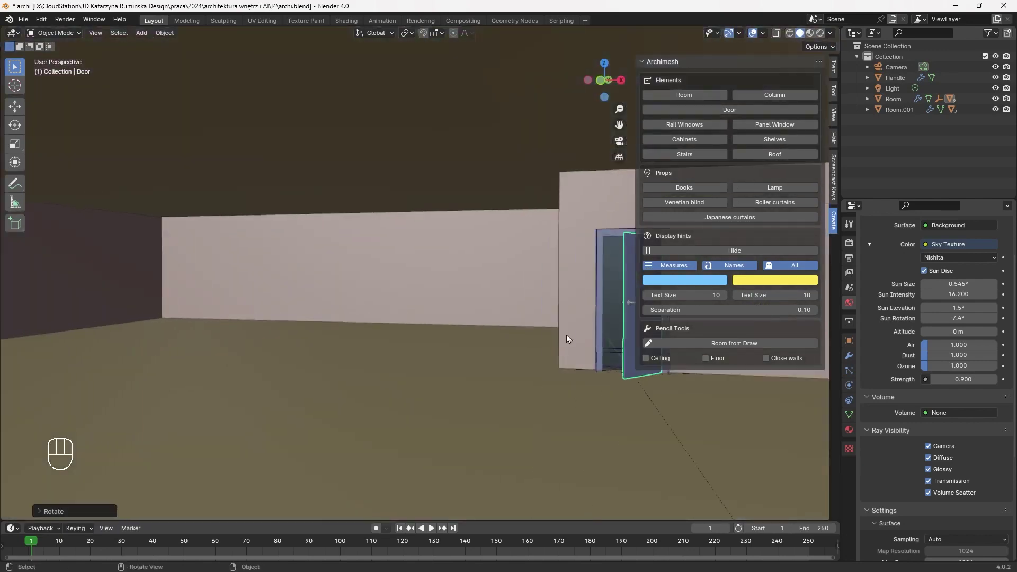
shift+middle_drag(568, 338, 42, 312)
middle_drag(609, 434, 540, 412)
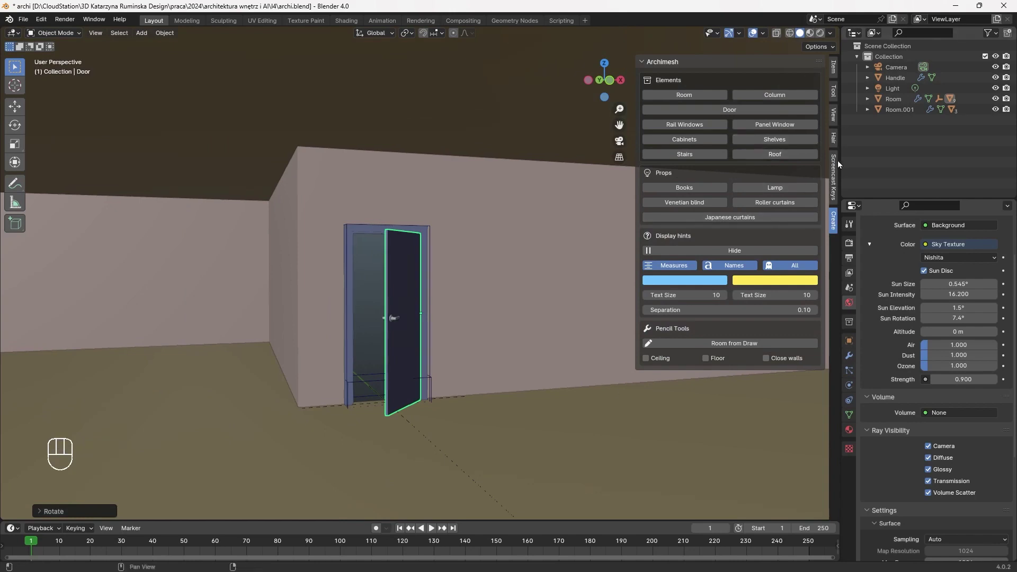
Preview the interior with the open door in Rendered shading and save the file
click(810, 33)
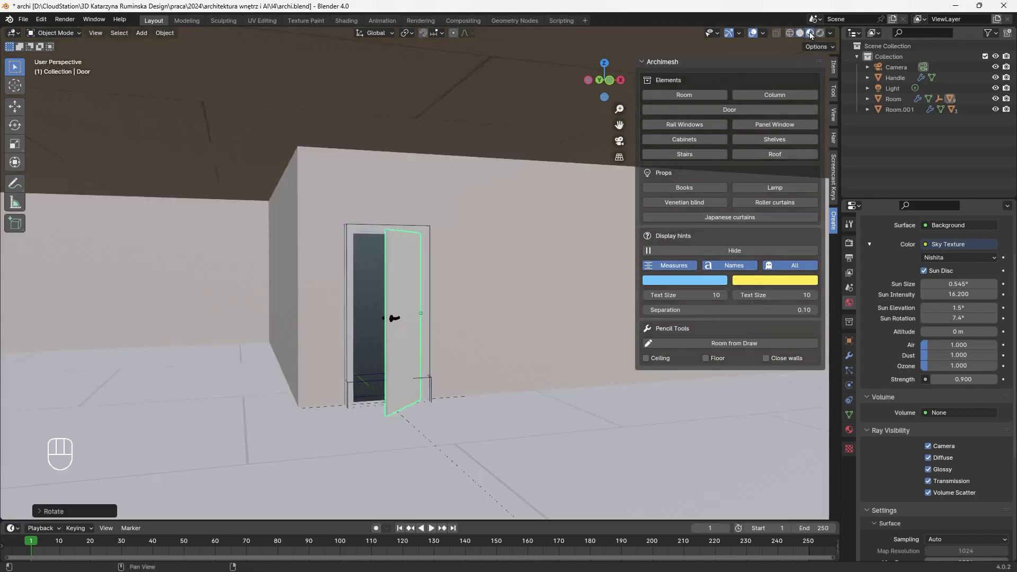
click(499, 458)
click(820, 33)
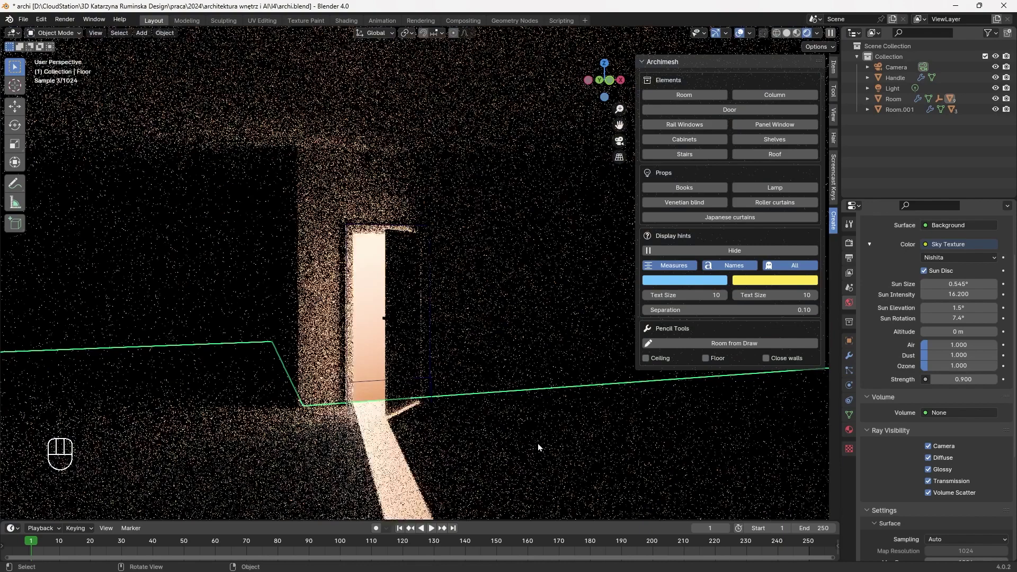
key(ctrl+s)
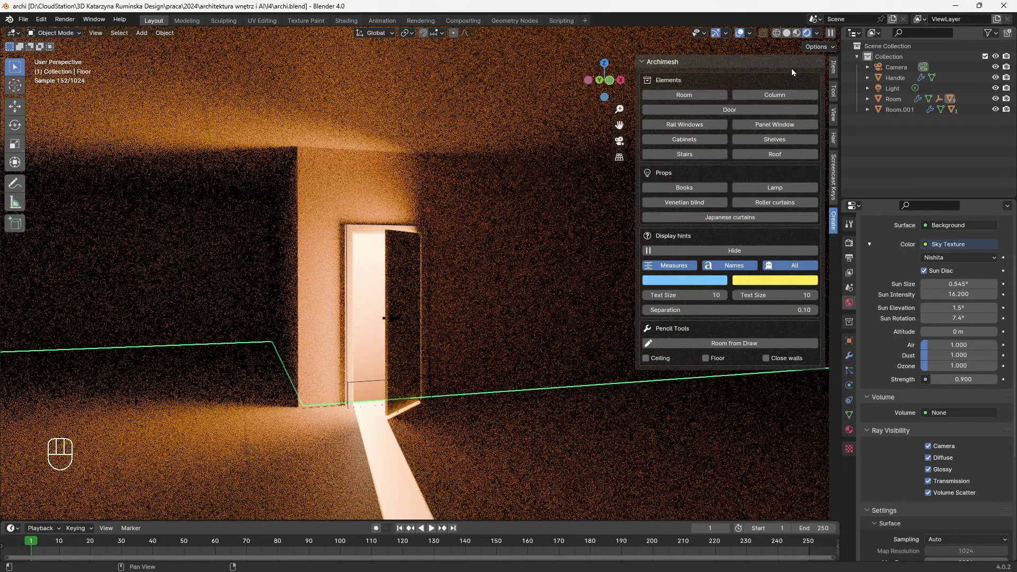
Return to Material Preview shading outside the house and add an Archimesh rail window at the 3D cursor
click(797, 33)
middle_drag(237, 331, 366, 388)
middle_drag(366, 389, 375, 391)
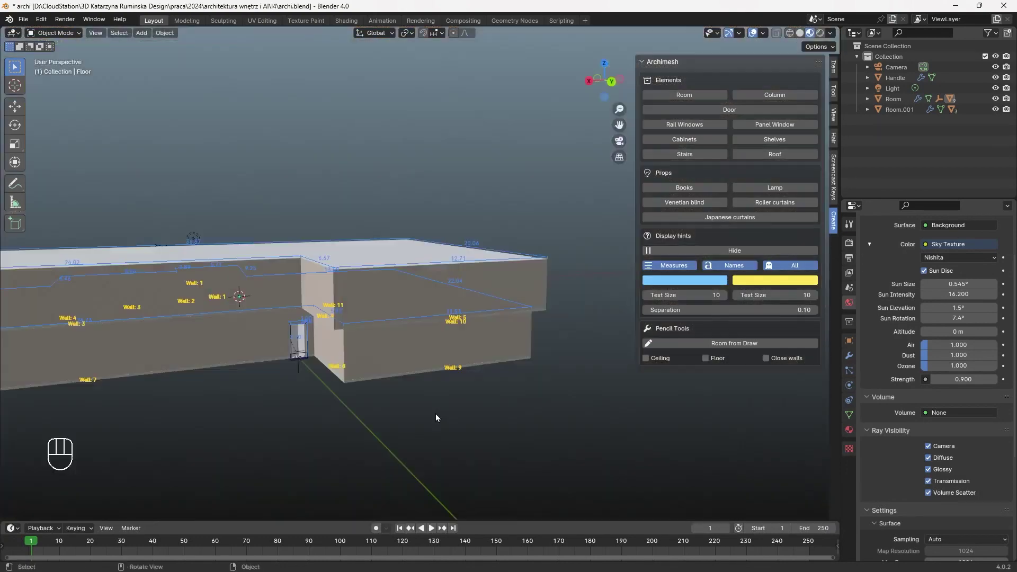
scroll(435, 415, up, 2)
shift+middle_drag(435, 418, 472, 415)
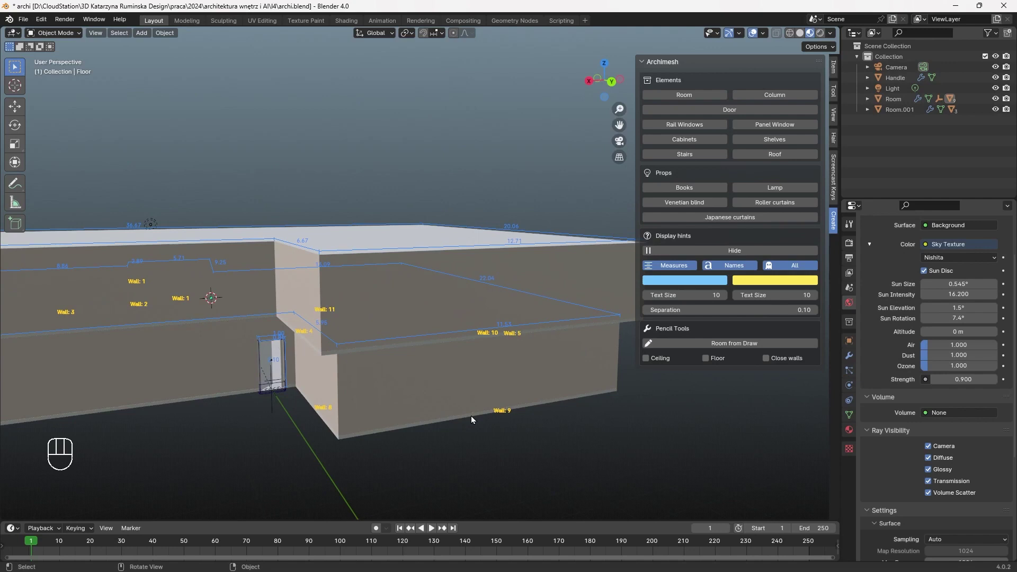
click(725, 124)
key(g)
key(x)
key(y)
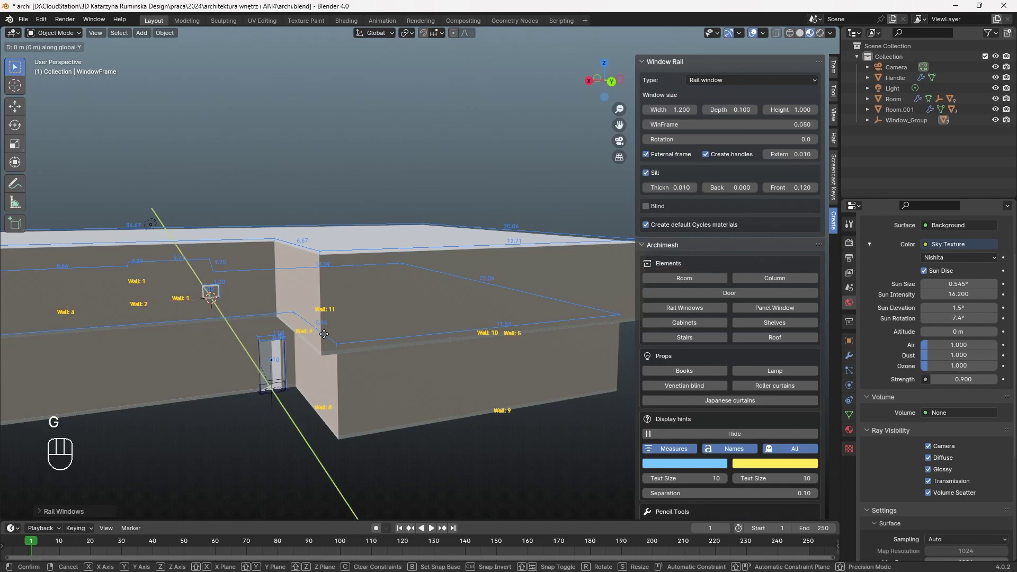
right_click(323, 368)
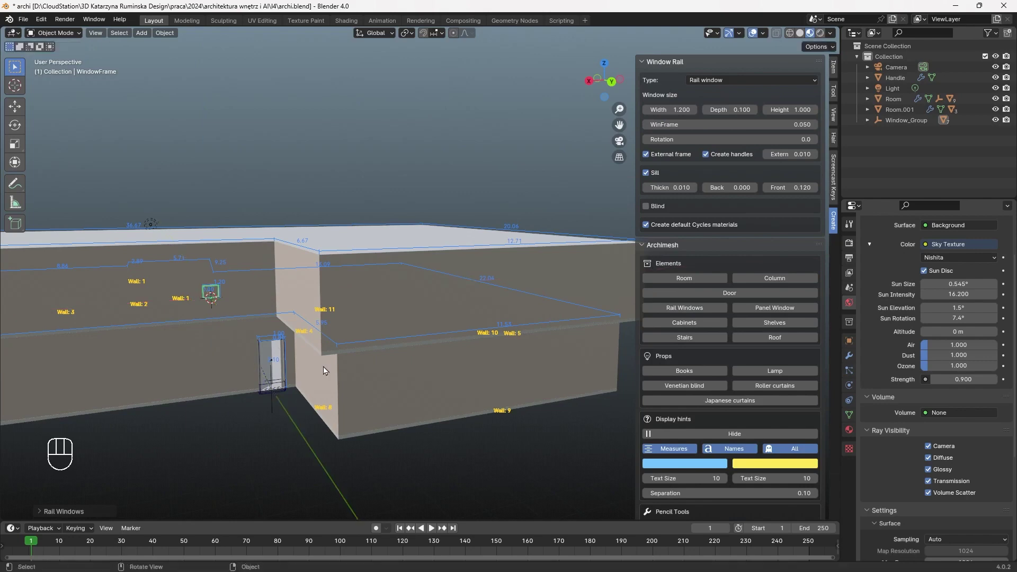
Select the whole window group and move it along the Y axis out past the door side of the house
middle_drag(310, 340, 418, 366)
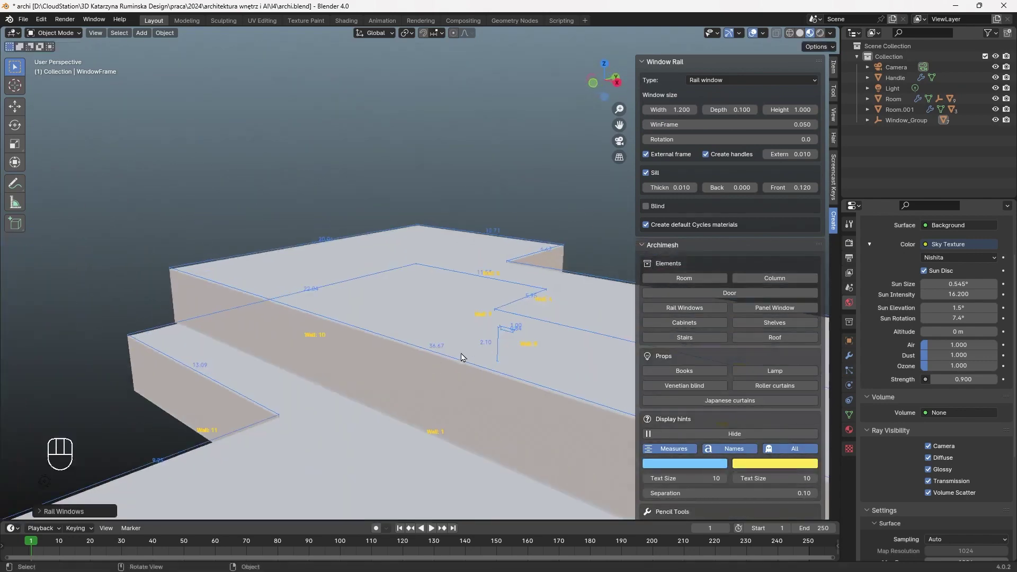
click(904, 122)
scroll(416, 301, down, 4)
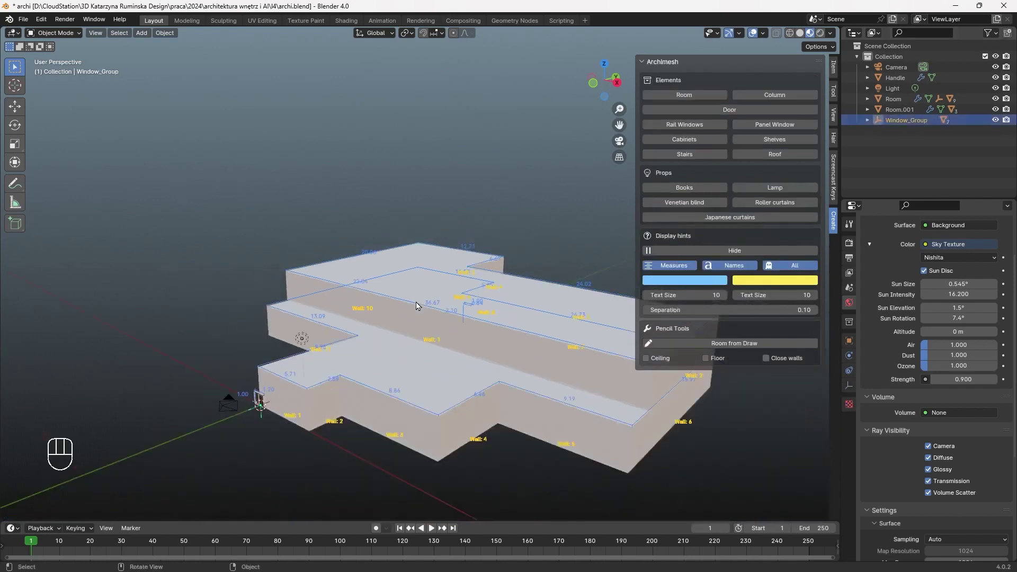
key(g)
key(z)
key(x)
key(y)
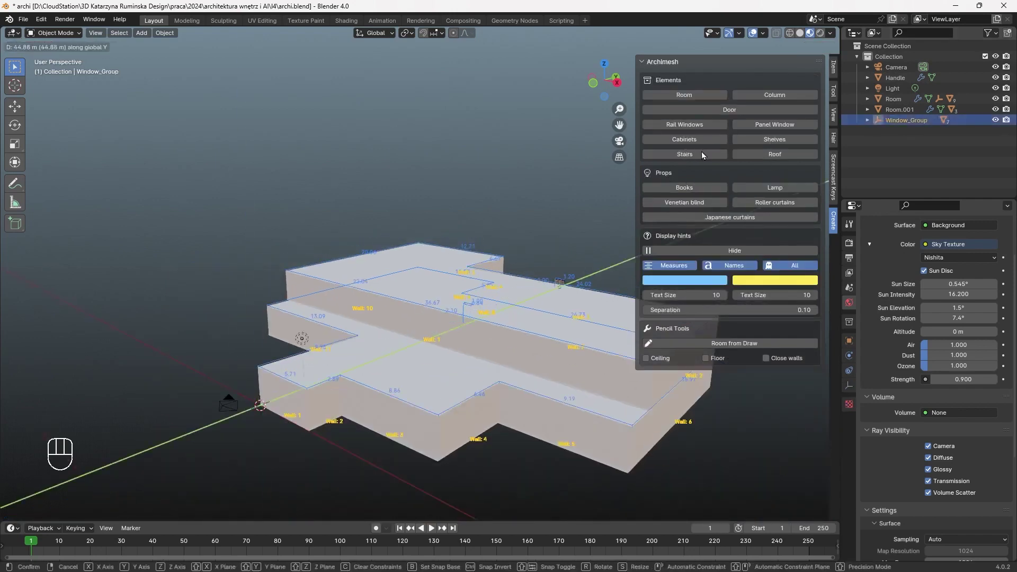
click(565, 281)
middle_drag(565, 281, 318, 415)
Move the window group back along the Y axis toward the house and across along the X axis to Wall 9
key(g)
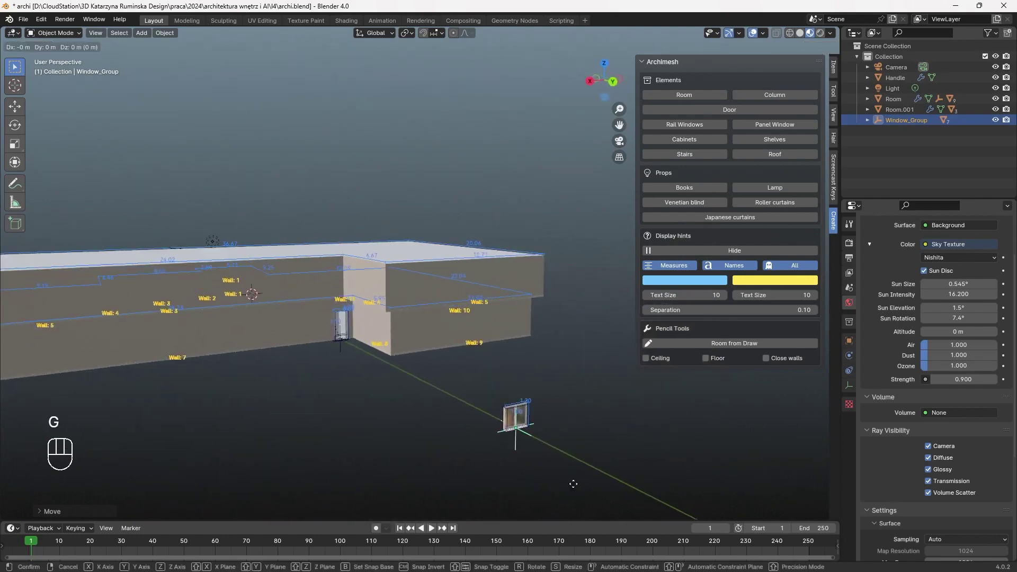
key(x)
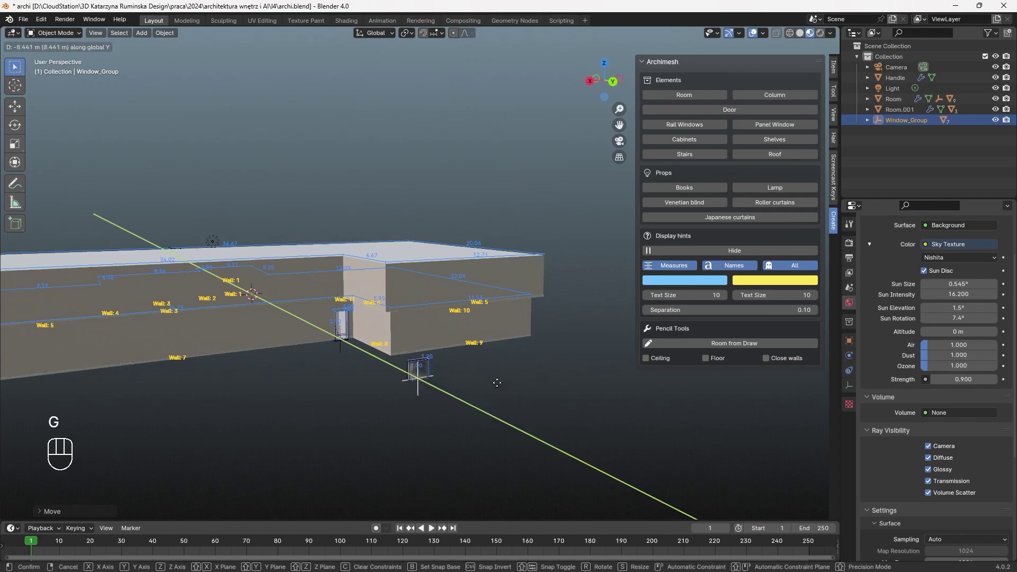
click(447, 356)
scroll(447, 357, up, 2)
key(g)
key(x)
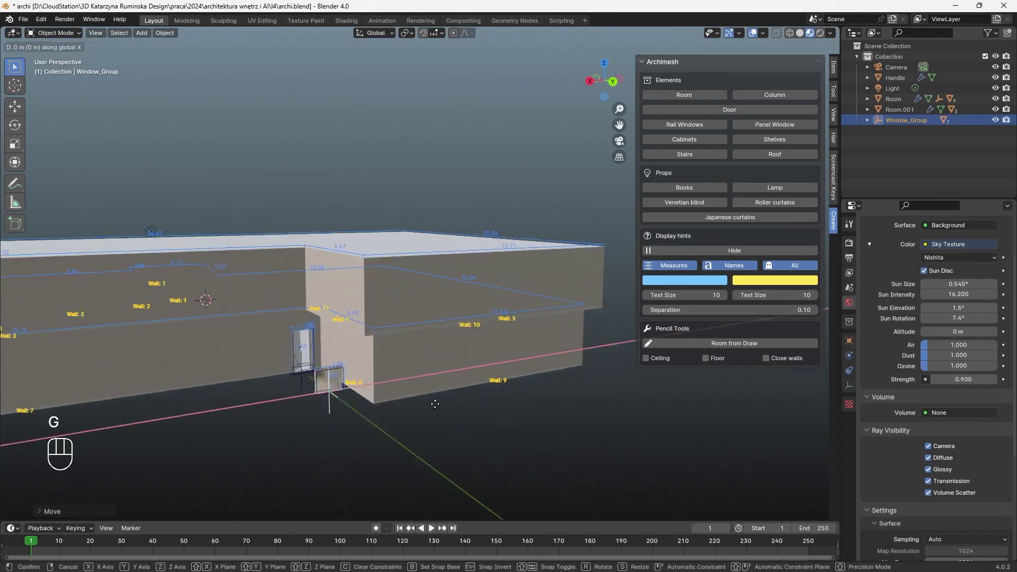
Move the window group along the X axis to Wall 9 and raise it along the Z axis to the upper storey
key(g)
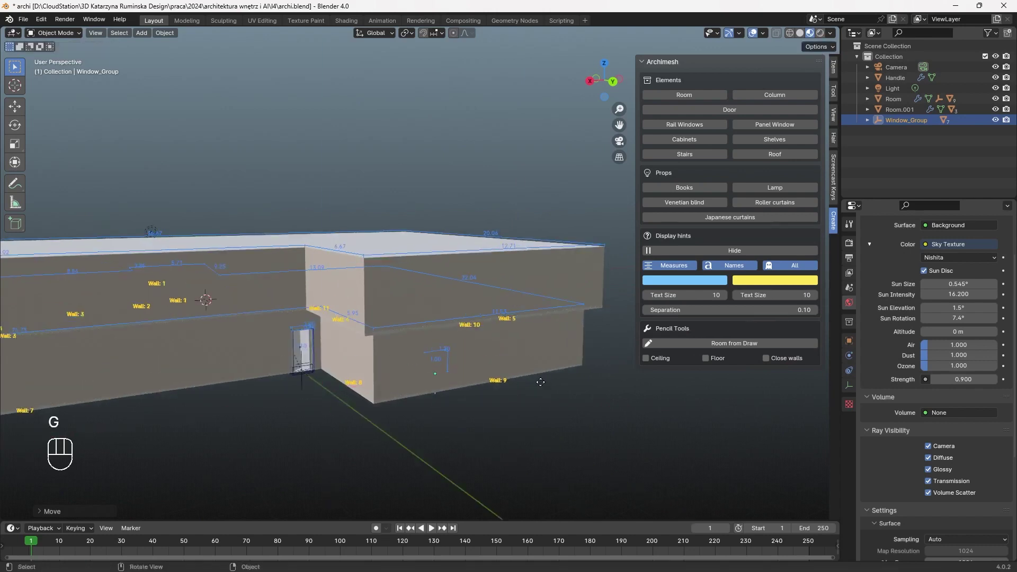
key(y)
key(z)
scroll(431, 315, up, 2)
key(g)
key(x)
key(y)
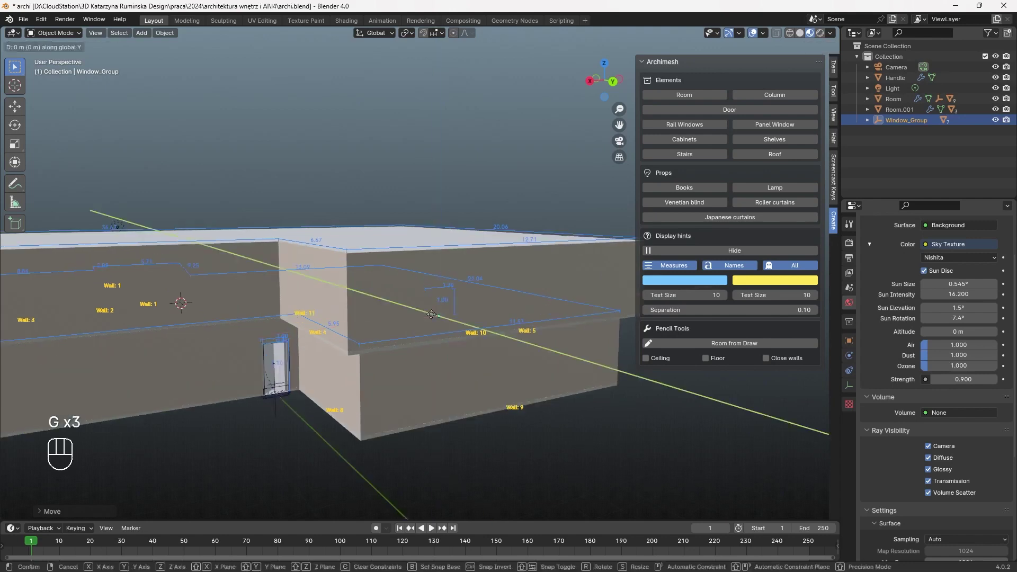
Shift the window group along the X and Z axes on the upper storey and seat it in the wall along the Y axis
key(g)
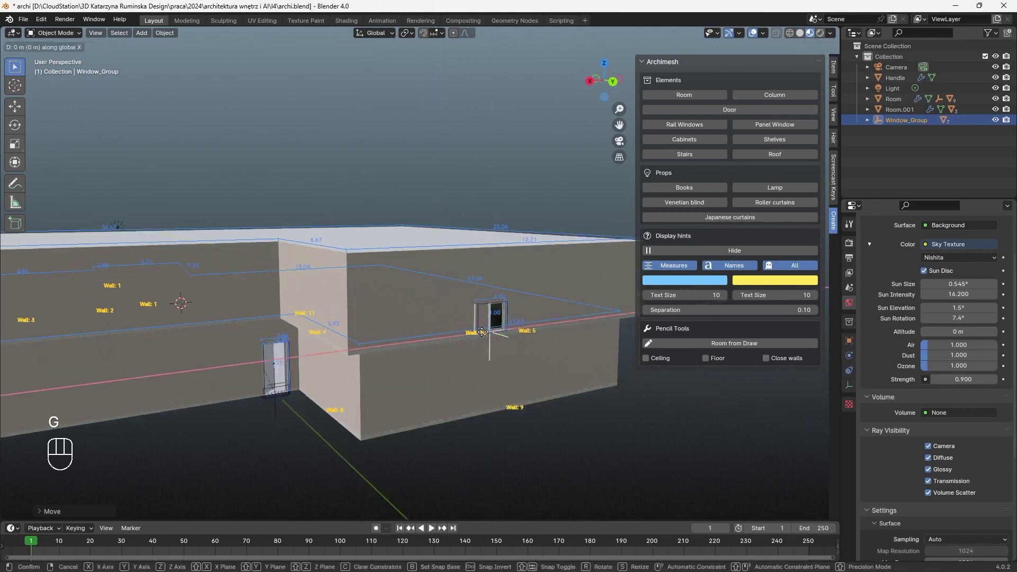
key(z)
key(g)
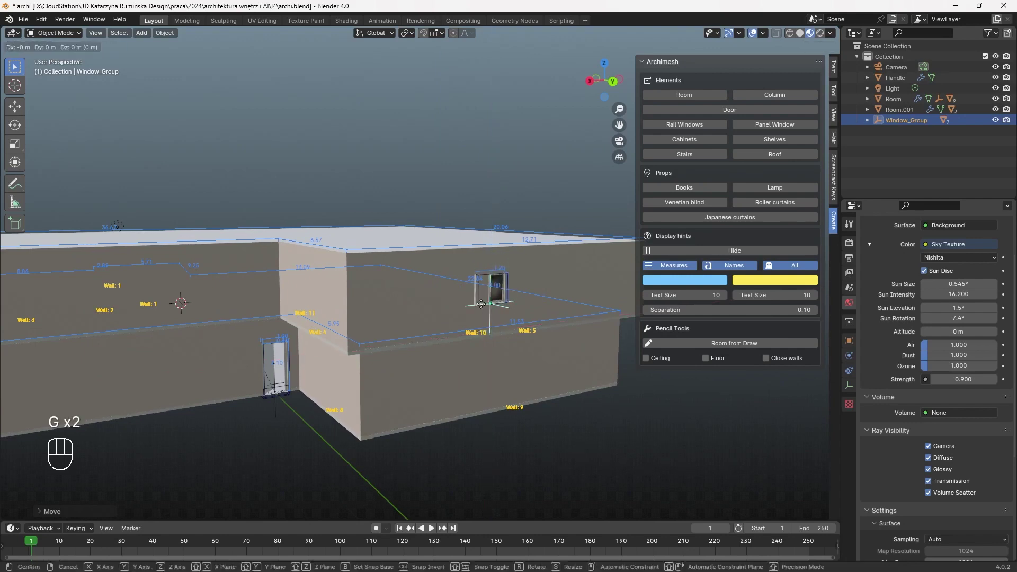
key(x)
key(y)
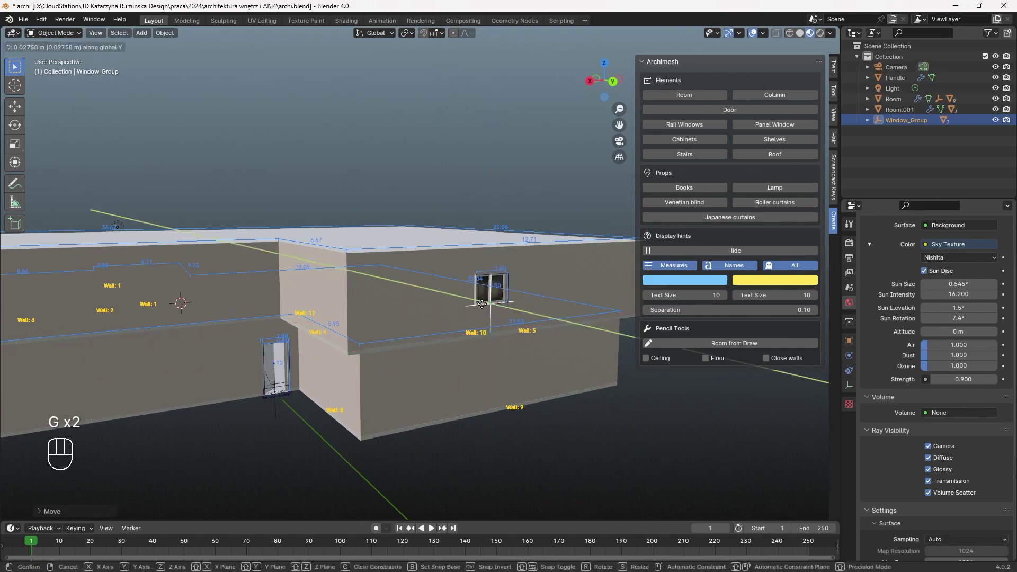
click(481, 303)
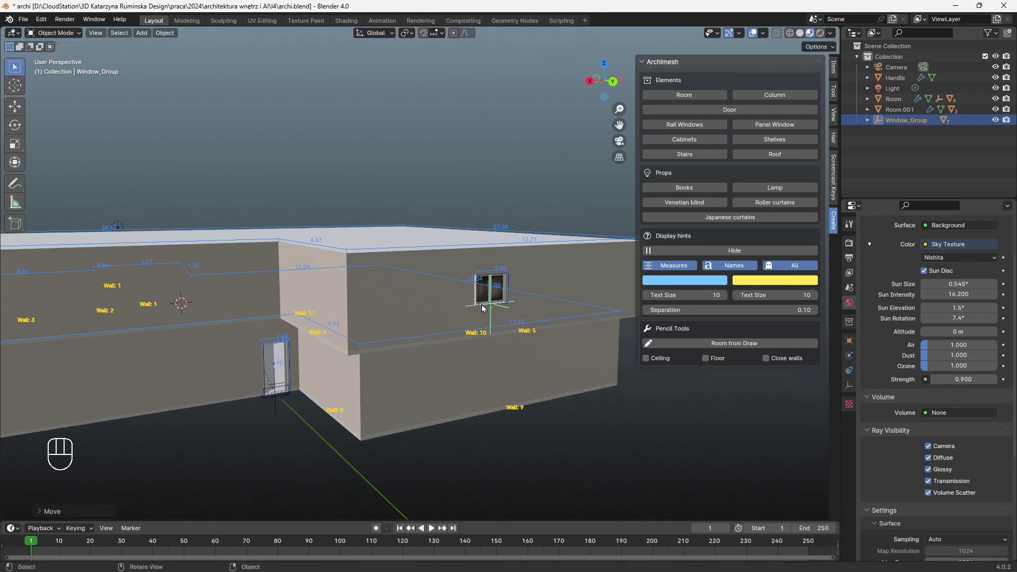
Select the window's frame and set the window type to Right leaf
scroll(595, 329, up, 3)
shift+middle_drag(596, 329, 416, 367)
scroll(318, 405, up, 3)
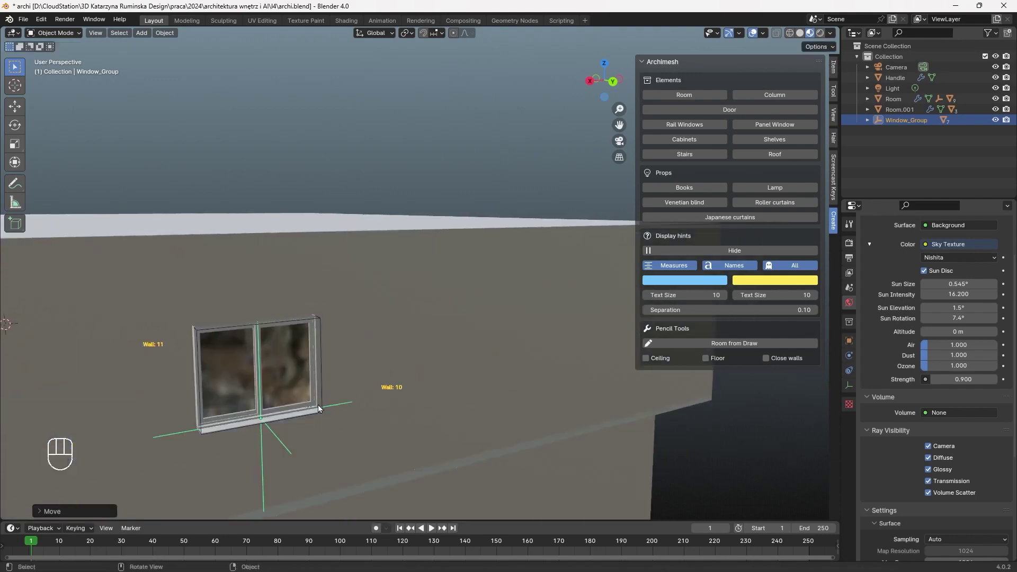
shift+middle_drag(318, 405, 436, 354)
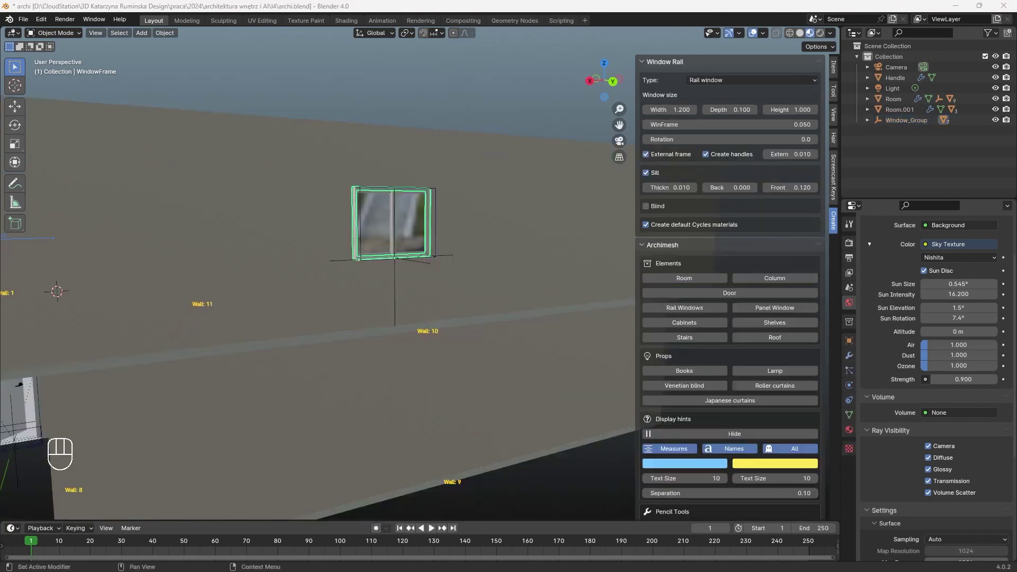
scroll(457, 223, up, 4)
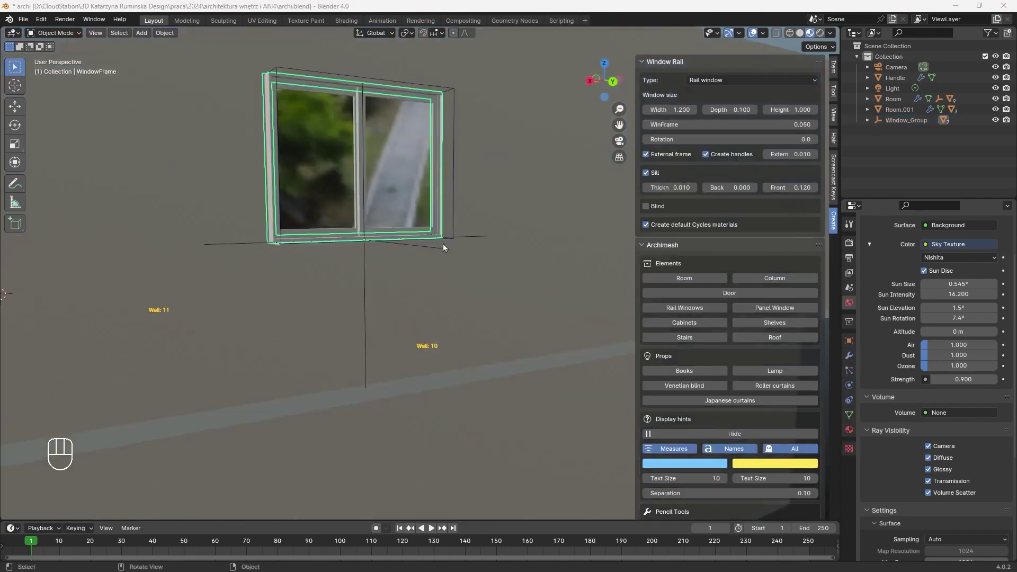
scroll(456, 239, down, 3)
shift+middle_drag(463, 237, 460, 263)
click(774, 80)
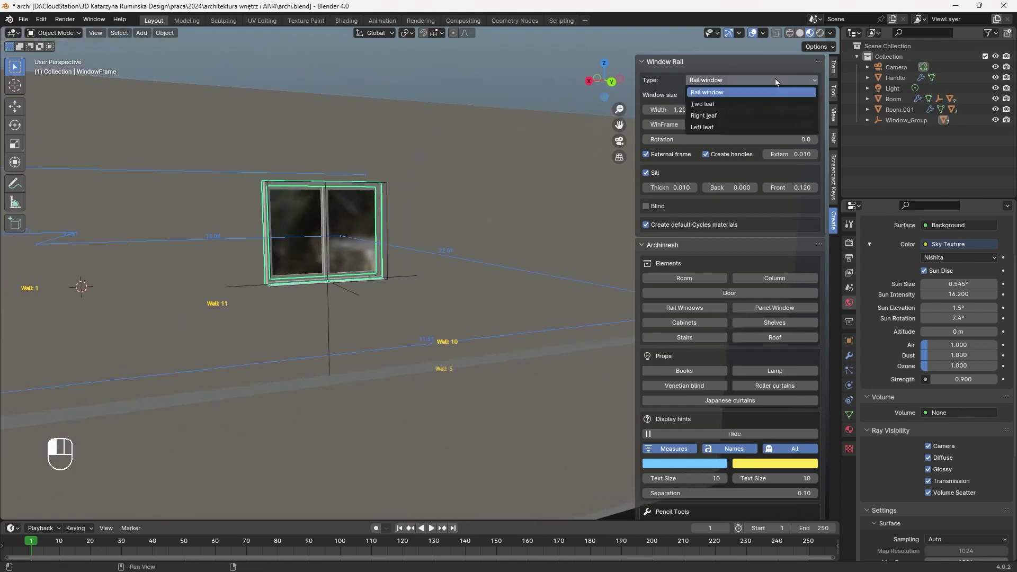
click(738, 115)
Try the Left leaf and Two leaf types on the window and return to Right leaf
click(740, 79)
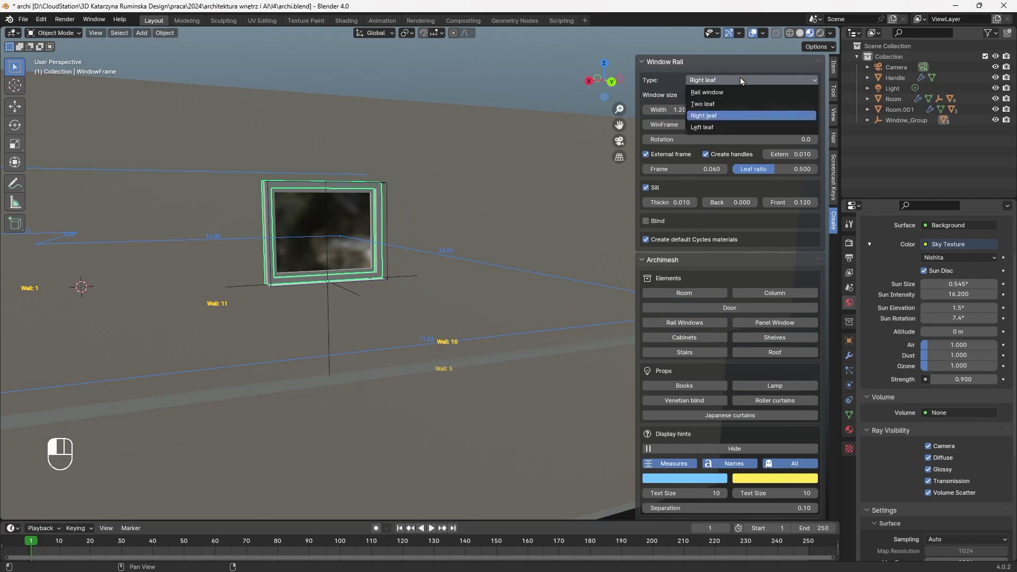
click(713, 129)
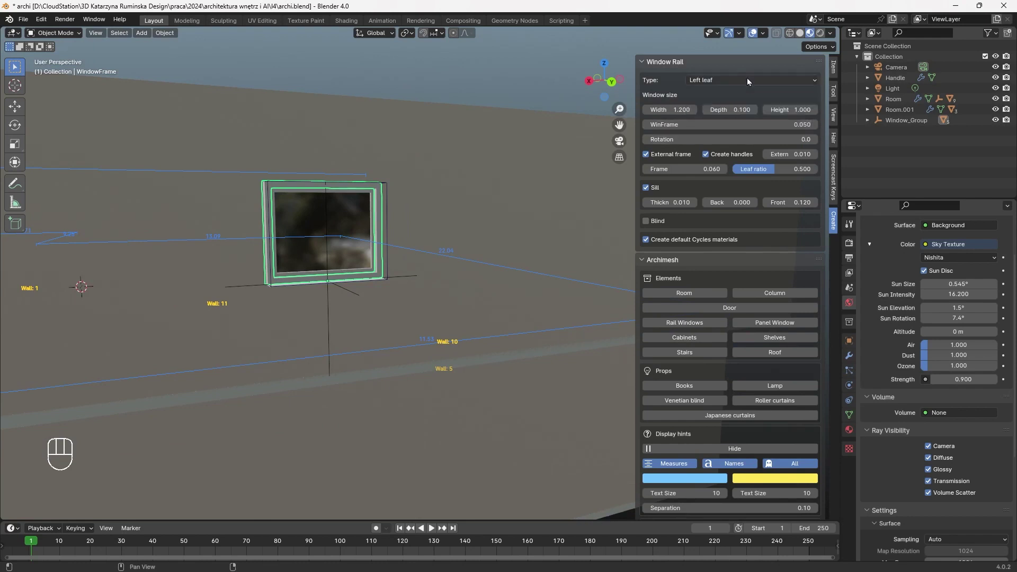
click(747, 79)
click(716, 104)
click(729, 81)
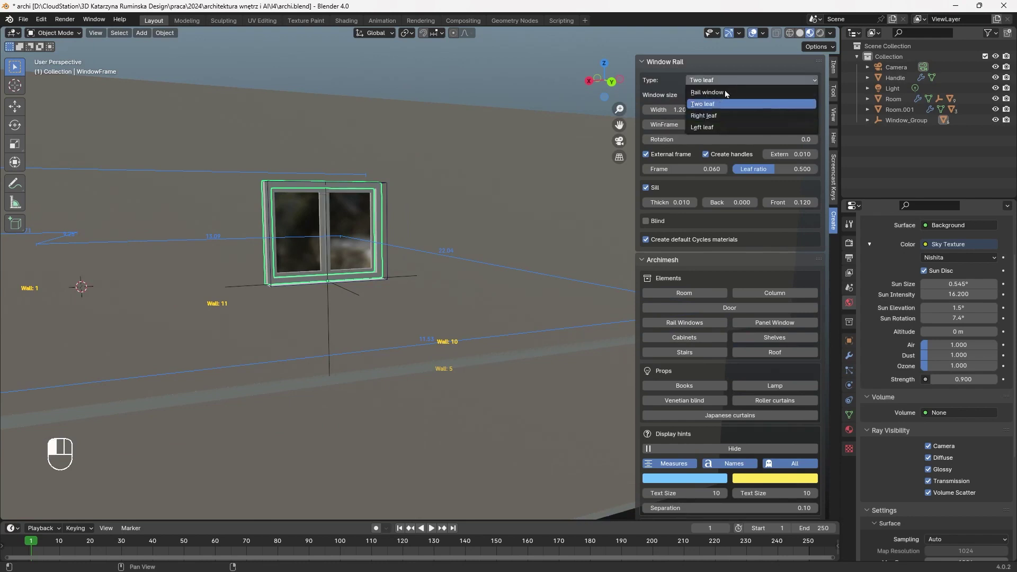
click(723, 115)
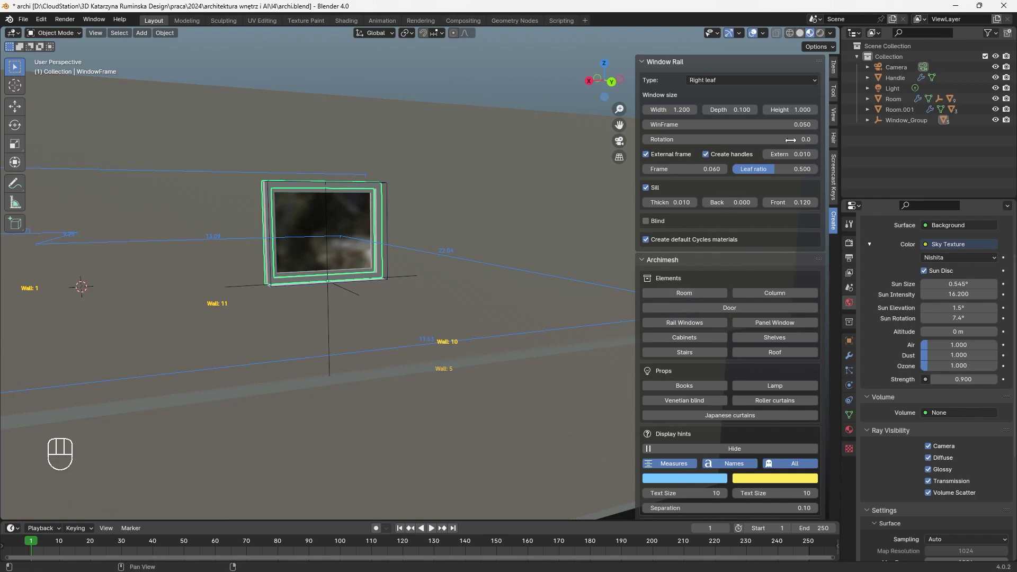
Set the window's WinFrame thickness to 0.031
drag(685, 126, 737, 121)
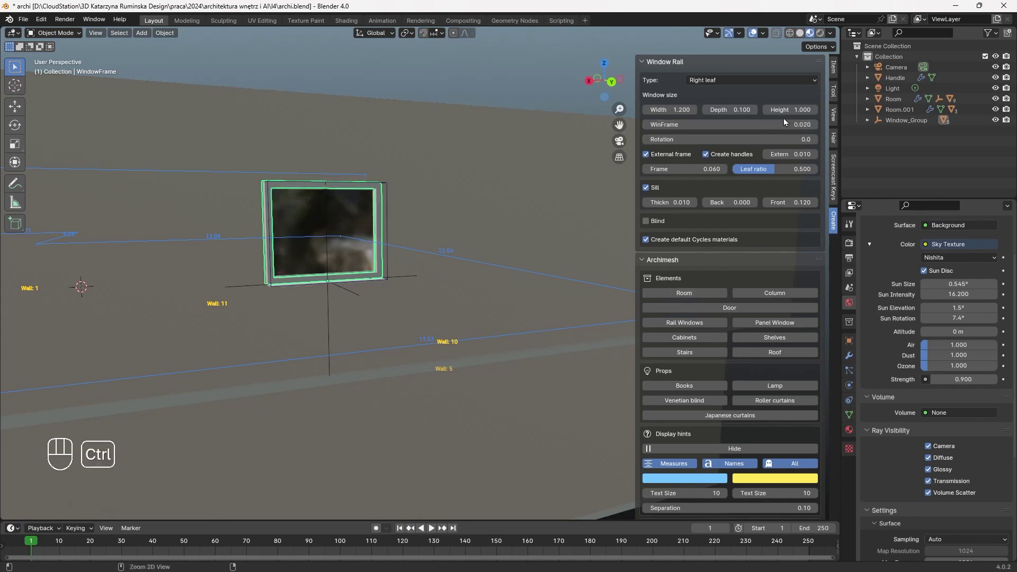
key(ctrl+z)
click(646, 125)
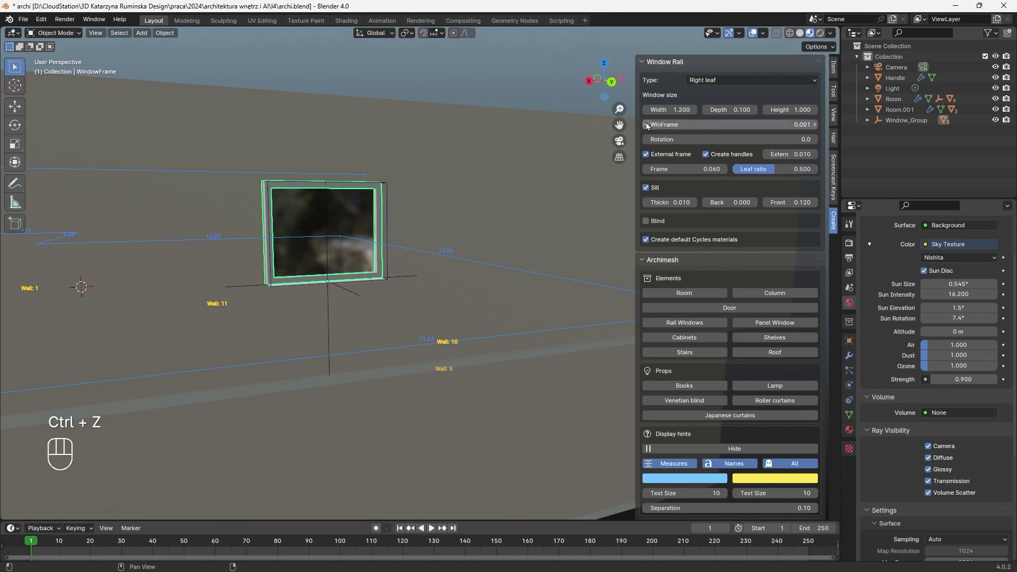
drag(647, 125, 818, 128)
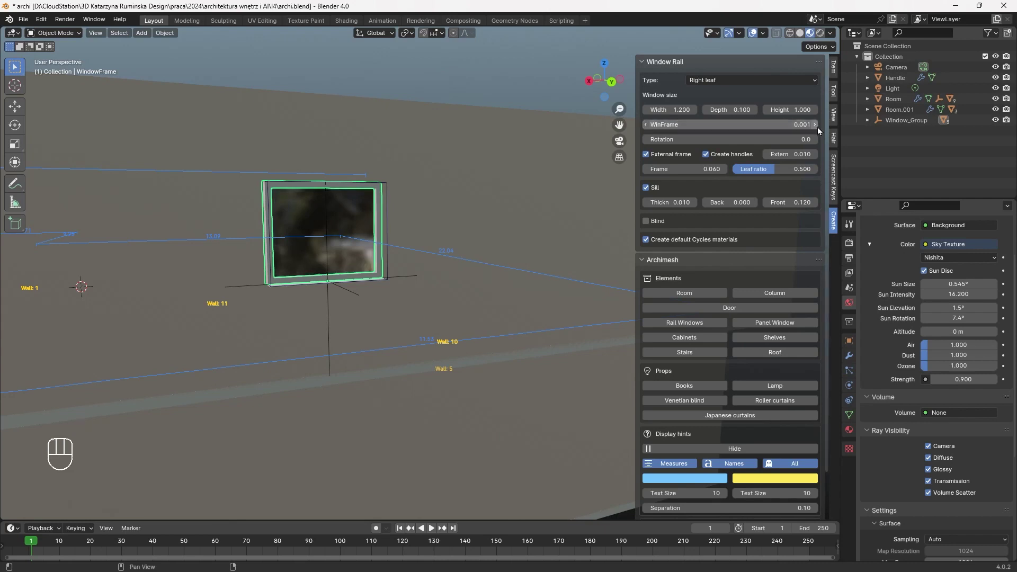
click(646, 125)
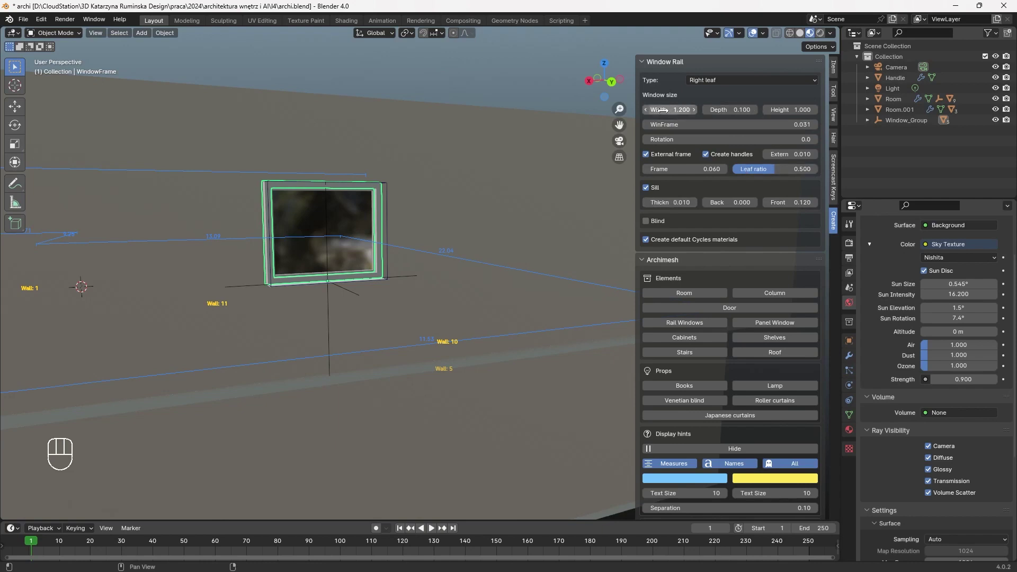
Enlarge the window to a width of 3.180 and a height of 1.720
drag(684, 111, 704, 115)
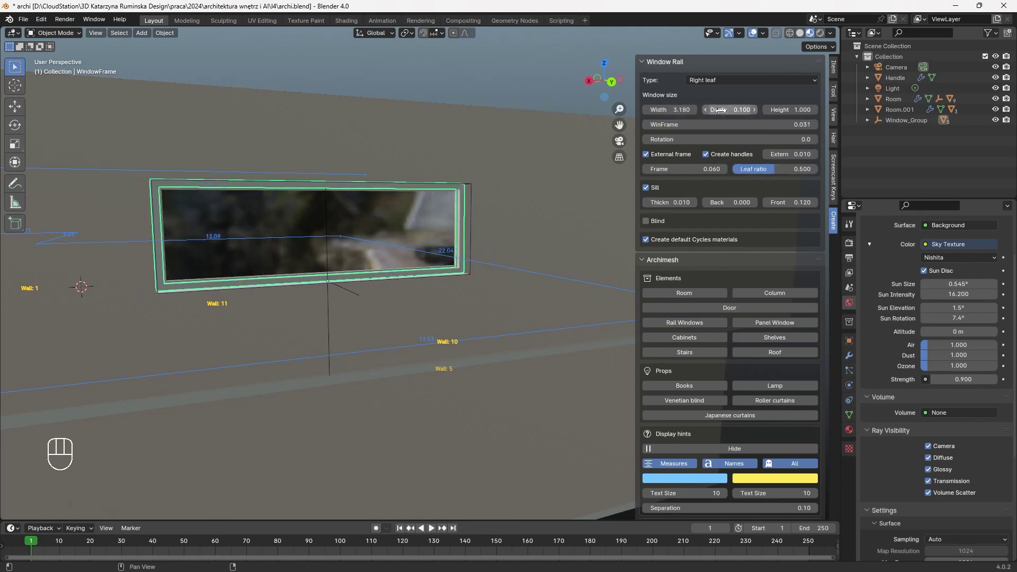
key(ctrl+z)
drag(777, 109, 797, 109)
Select the whole window group and lower it along the Z axis on the upper storey wall
scroll(348, 244, down, 7)
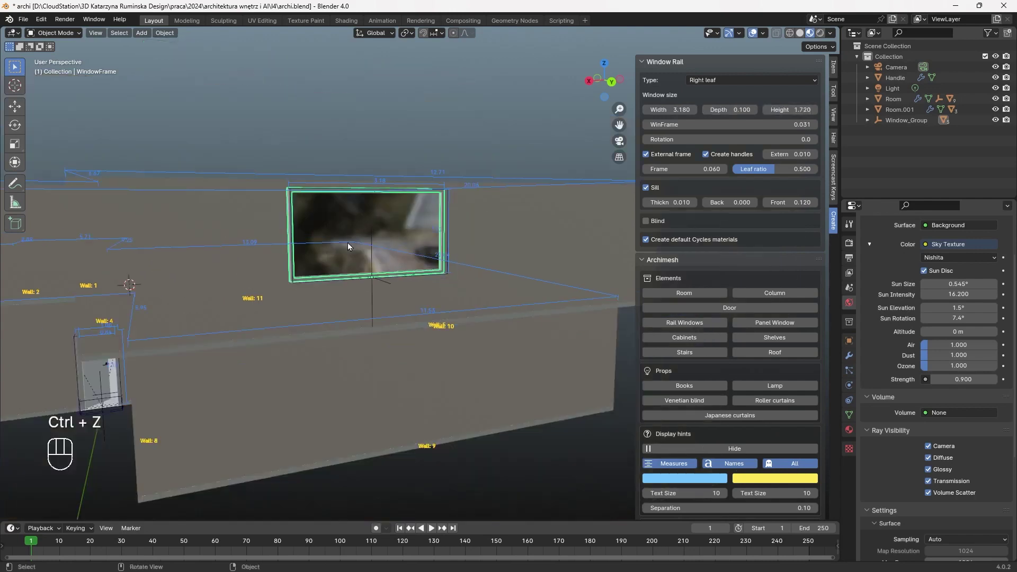
mouse_move(352, 266)
middle_down()
mouse_move(382, 295)
mouse_move(363, 269)
middle_up()
click(912, 122)
key(g)
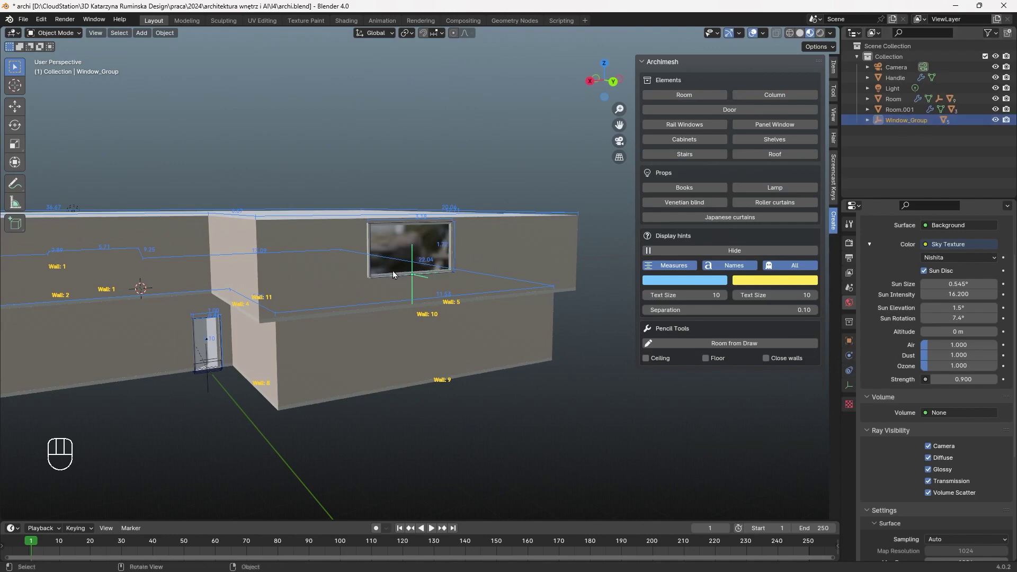
key(g)
key(z)
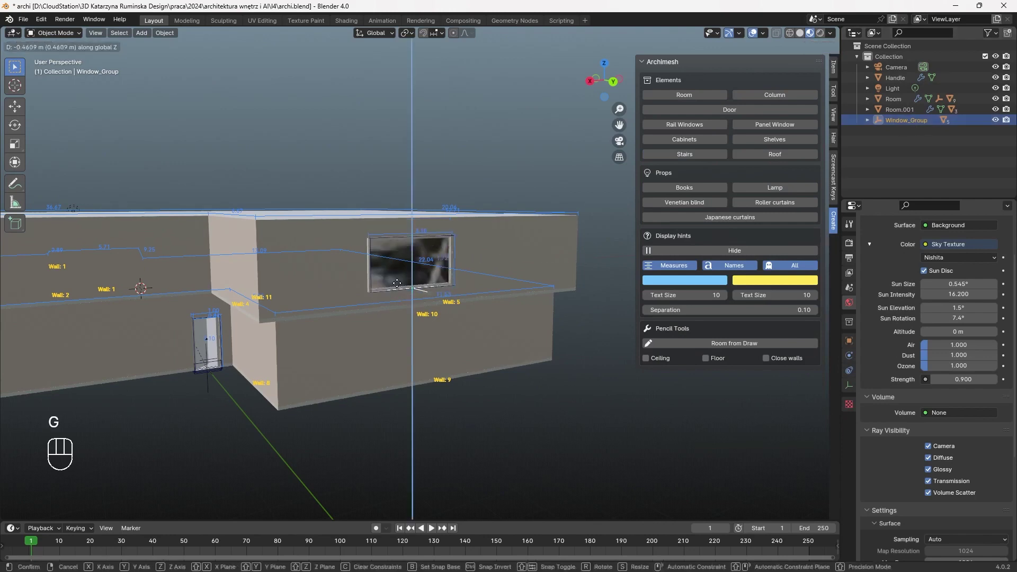
click(412, 291)
Push the window group along the Y axis until its frame sits in the upper storey wall
scroll(445, 325, up, 2)
middle_drag(445, 325, 547, 350)
key(g)
key(y)
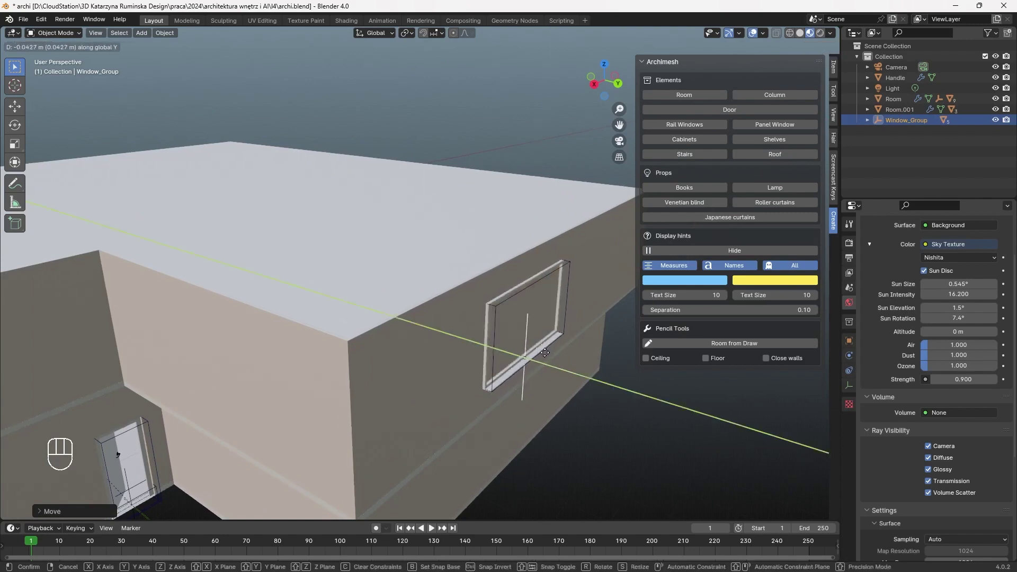
click(492, 377)
scroll(492, 377, down, 1)
middle_drag(491, 377, 437, 368)
middle_drag(441, 305, 440, 305)
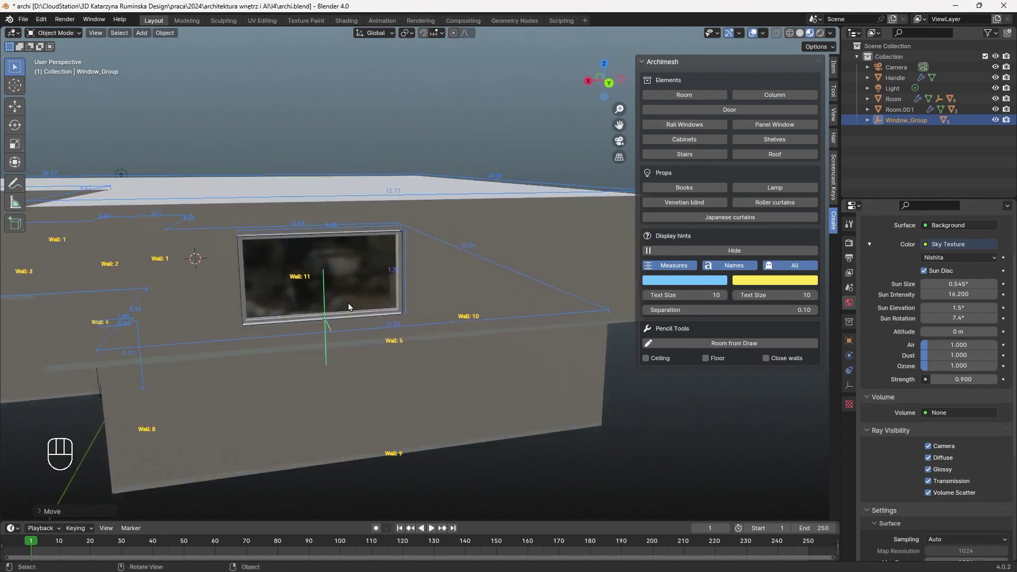
Select the window frame instead of the sill so that its Window Rail settings are open
click(292, 320)
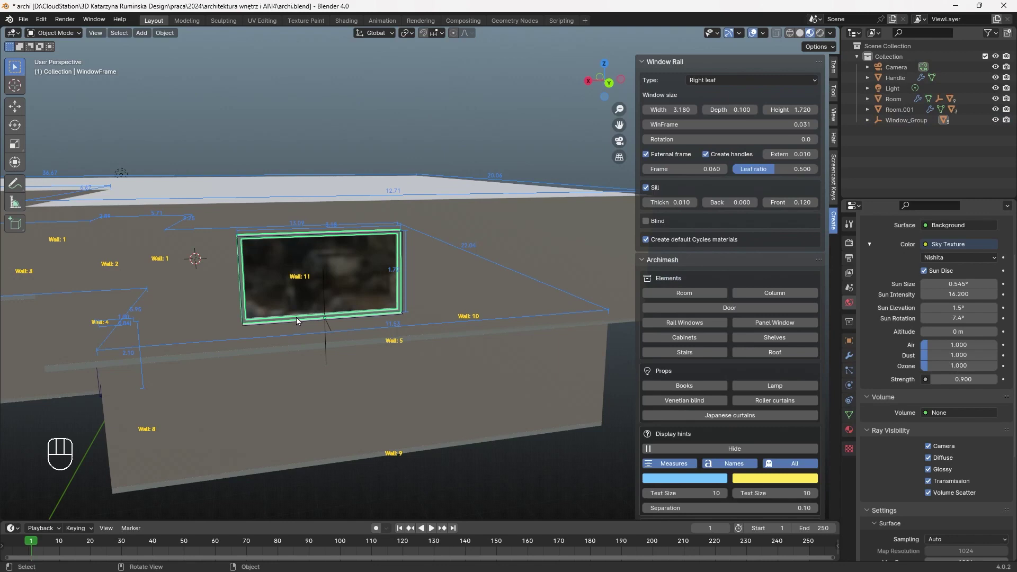
click(297, 322)
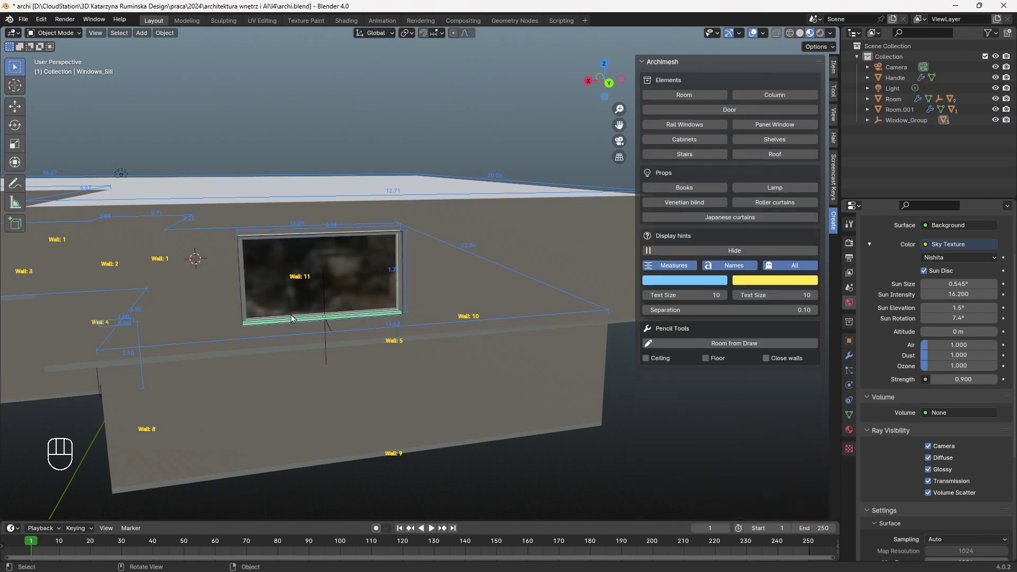
click(291, 315)
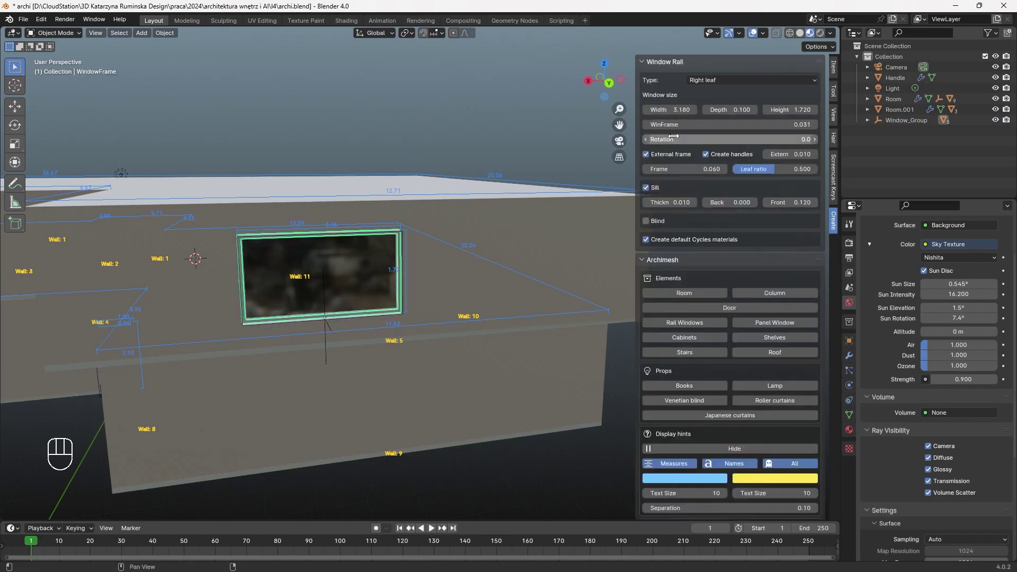
scroll(287, 301, up, 2)
mouse_move(303, 339)
middle_down()
mouse_move(296, 343)
mouse_move(323, 343)
middle_up()
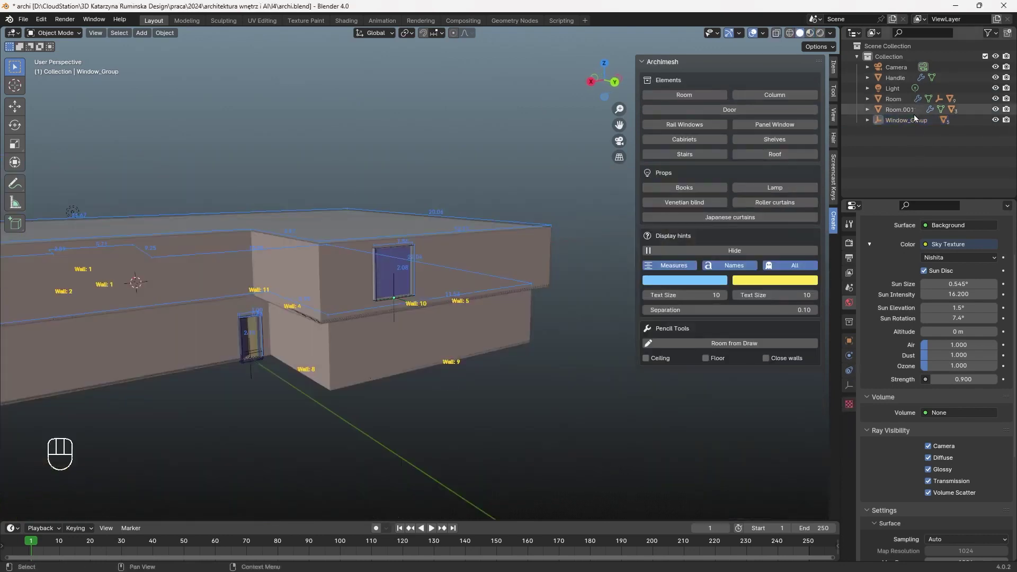
Try to duplicate the window group by copying and pasting it
key(ctrl+c)
key(ctrl+v)
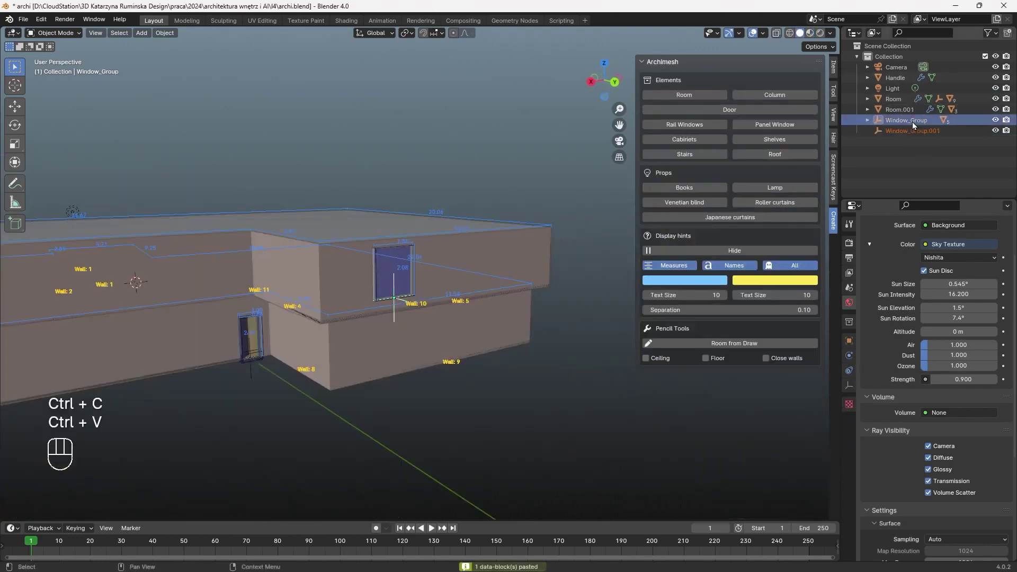
key(g)
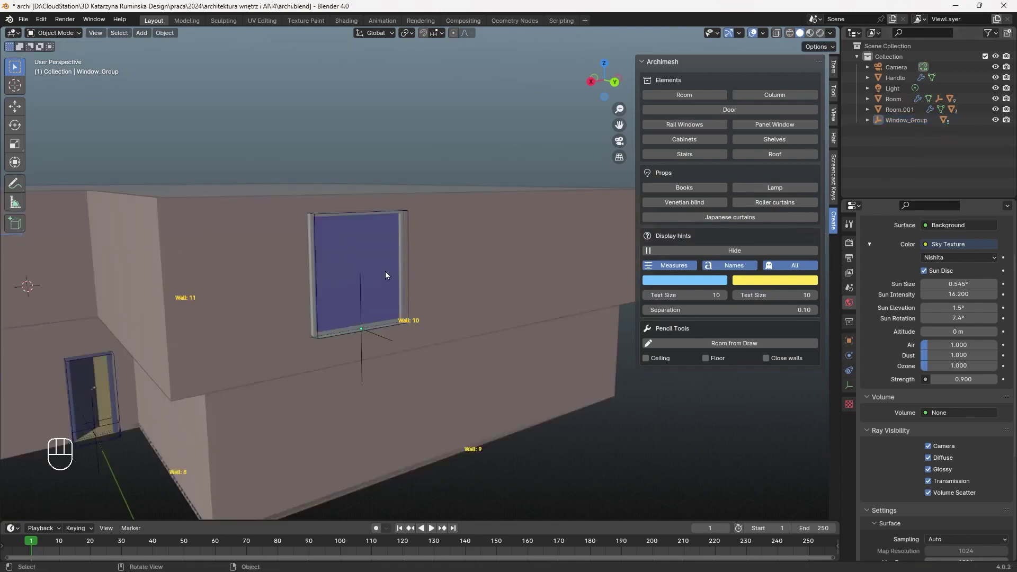
Add a second Archimesh rail window at the 3D cursor
click(386, 275)
click(472, 240)
click(607, 136)
scroll(781, 242, down, 9)
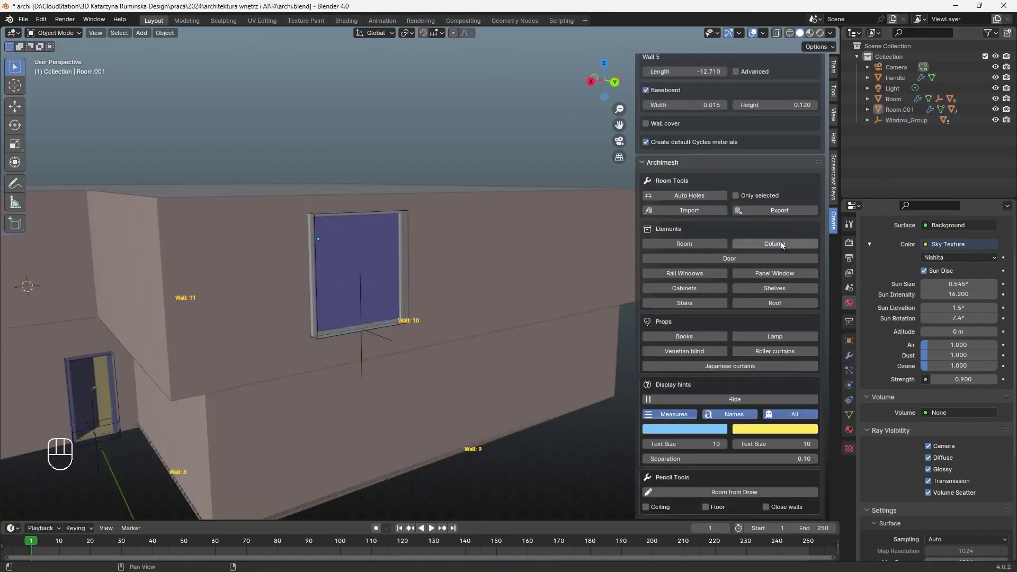
click(710, 277)
Select the new window group and move it about 27 m along the Y axis toward the door side of the house
middle_drag(376, 339, 350, 360)
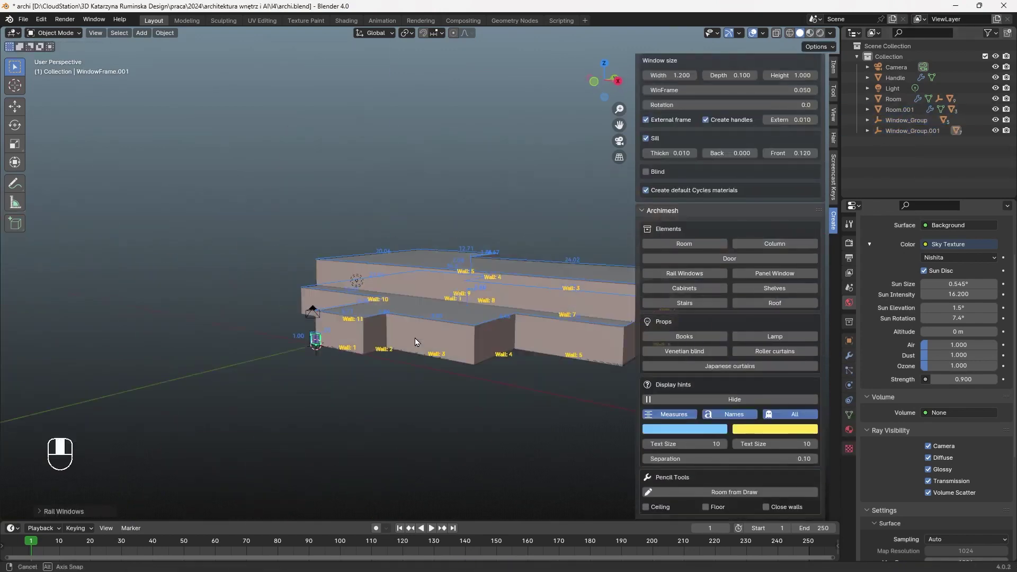
click(912, 131)
key(g)
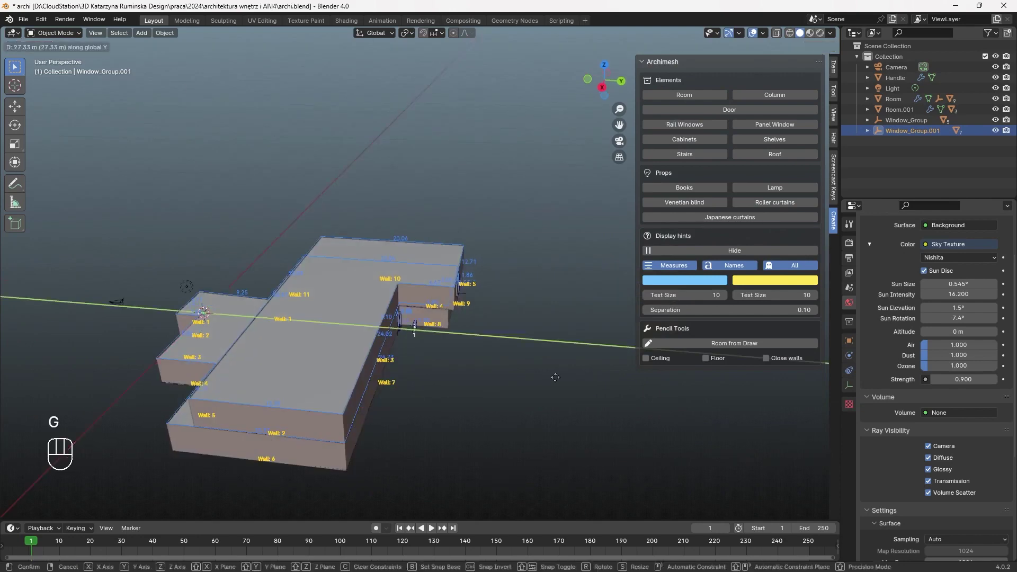
click(555, 377)
Raise the new window group to the upper storey from the side view and move it across to the wall with the first window
key(KP_3)
scroll(406, 360, up, 6)
key(g)
middle_click(384, 333)
click(387, 228)
middle_drag(387, 229, 334, 336)
key(g)
click(593, 311)
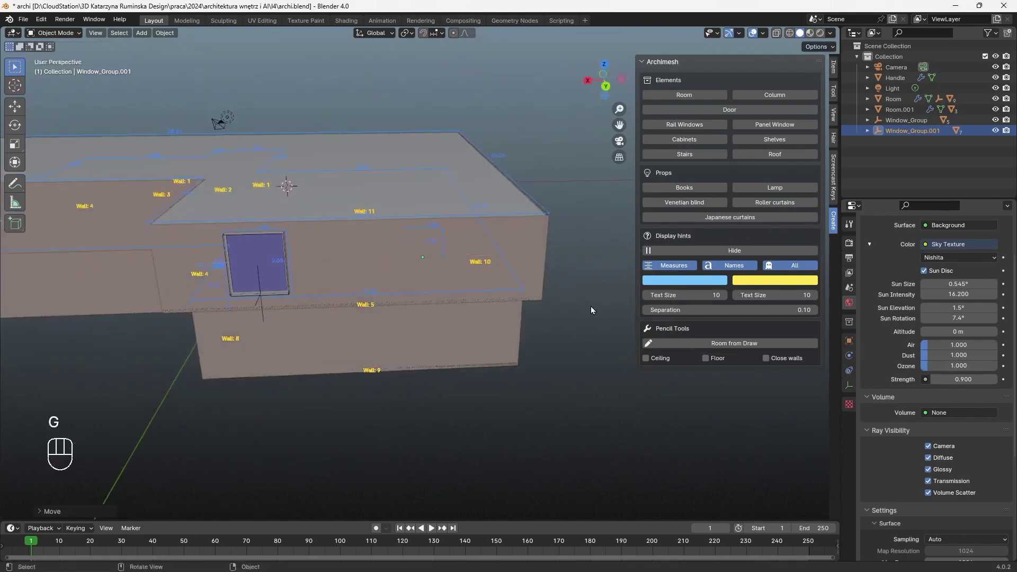
Seat the new window group in the upper storey wall beside the first window and select its hole control
key(g)
click(584, 320)
middle_drag(584, 320, 538, 319)
key(g)
click(535, 319)
scroll(477, 318, up, 5)
middle_drag(445, 318, 471, 247)
click(490, 240)
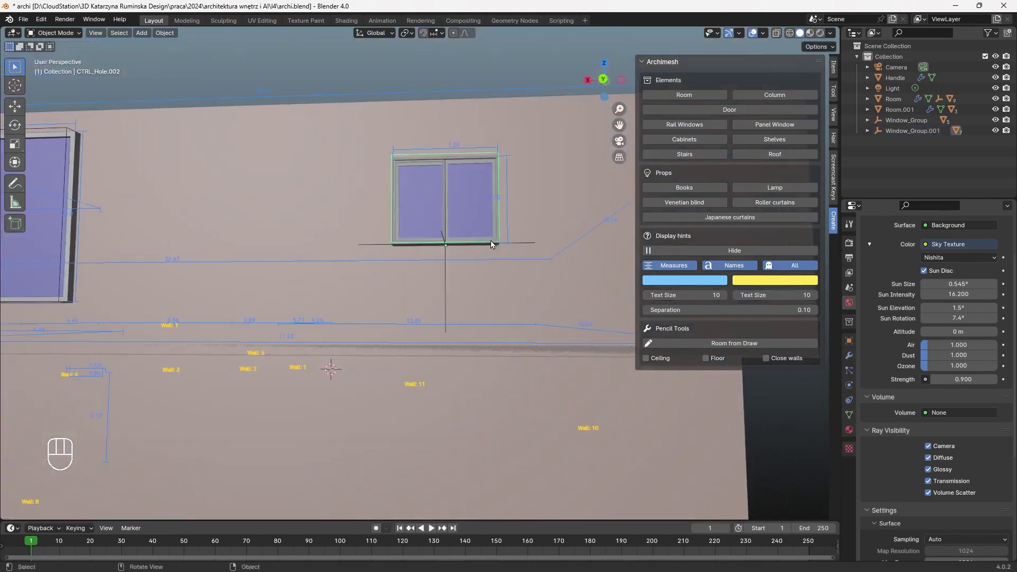
Set the second upper-storey window's type to Right leaf and widen it to 4.23 m
click(488, 243)
click(402, 157)
click(741, 84)
click(731, 116)
click(725, 81)
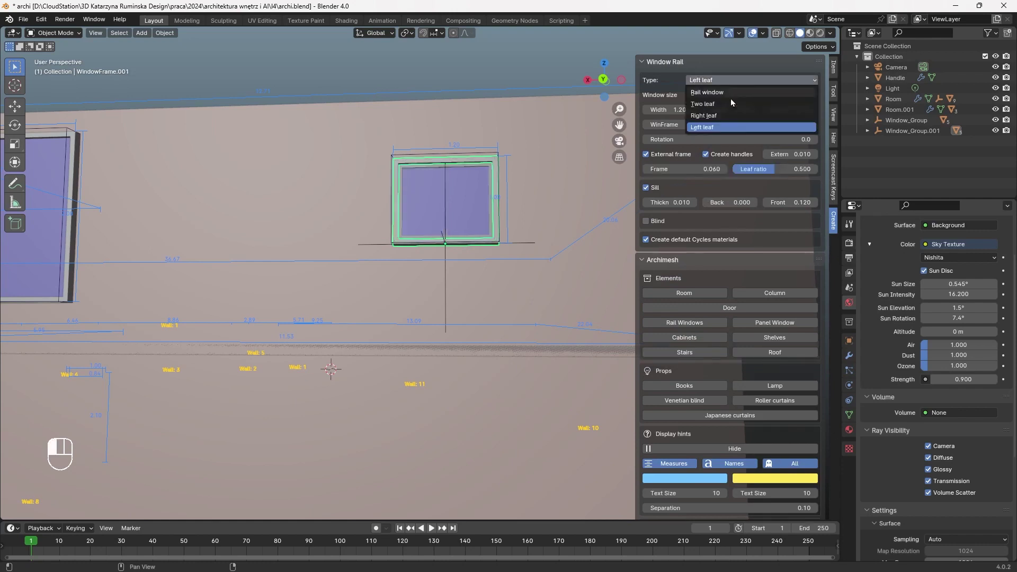
click(731, 115)
drag(731, 126, 689, 126)
drag(669, 110, 734, 110)
Check the first window's size settings and enter a greater height for the second window
click(67, 242)
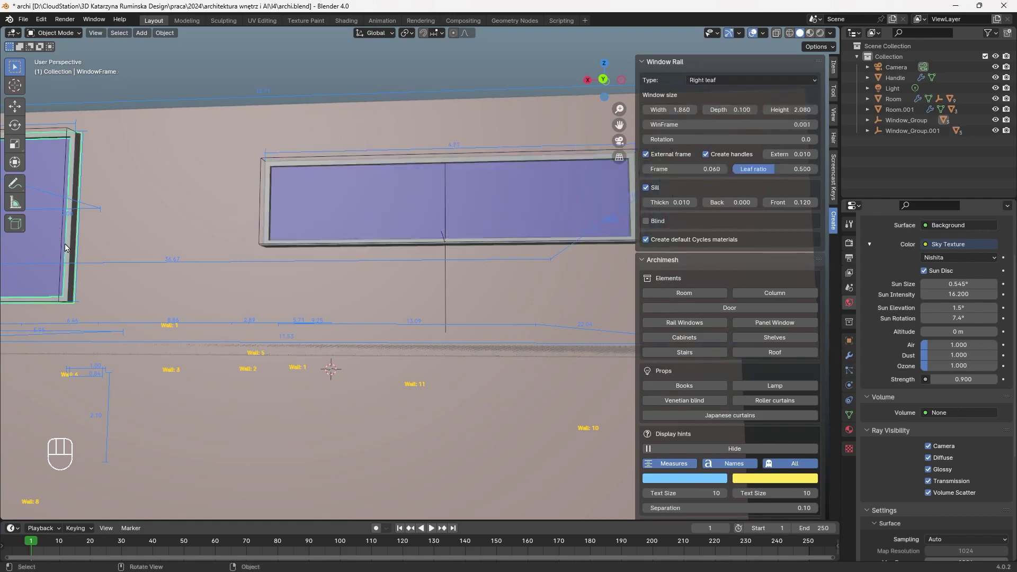
click(266, 226)
click(266, 225)
click(77, 137)
click(491, 178)
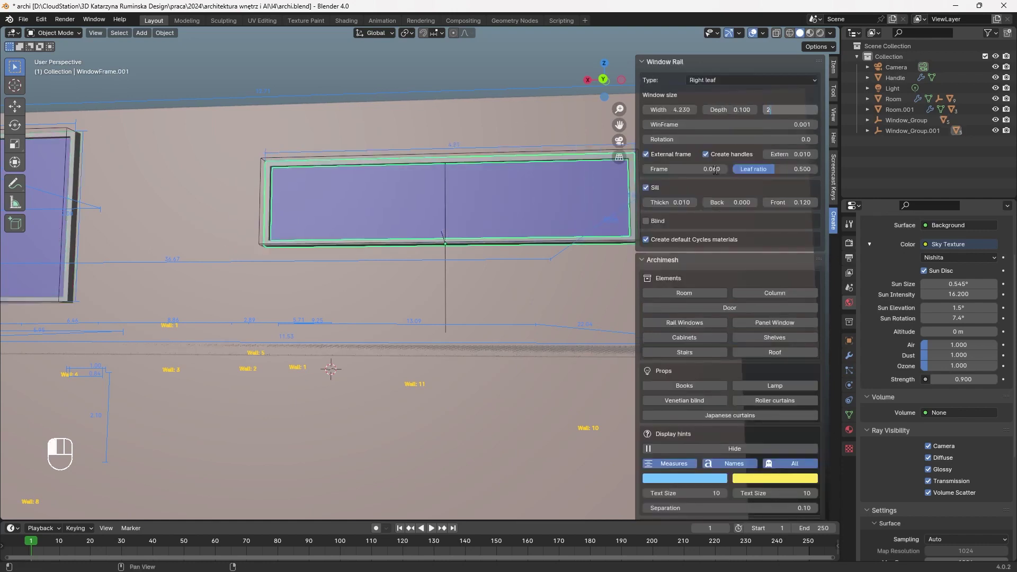
key(KP_Decimal)
Lower the second window group along the Z axis within the upper-storey wall
click(916, 132)
key(g)
key(z)
click(491, 261)
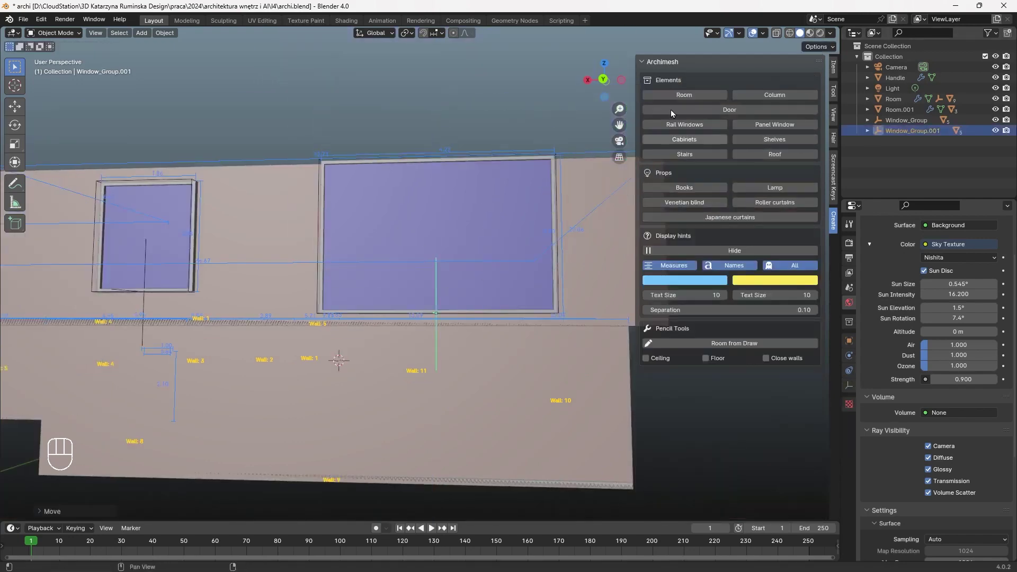
Set the second window's height to 2.08 m to match the first window
click(193, 284)
click(523, 160)
double_click(778, 111)
text(2.1)
key(Return)
Select the whole second window group and raise it along the Z axis in the upper-storey wall
key(g)
key(z)
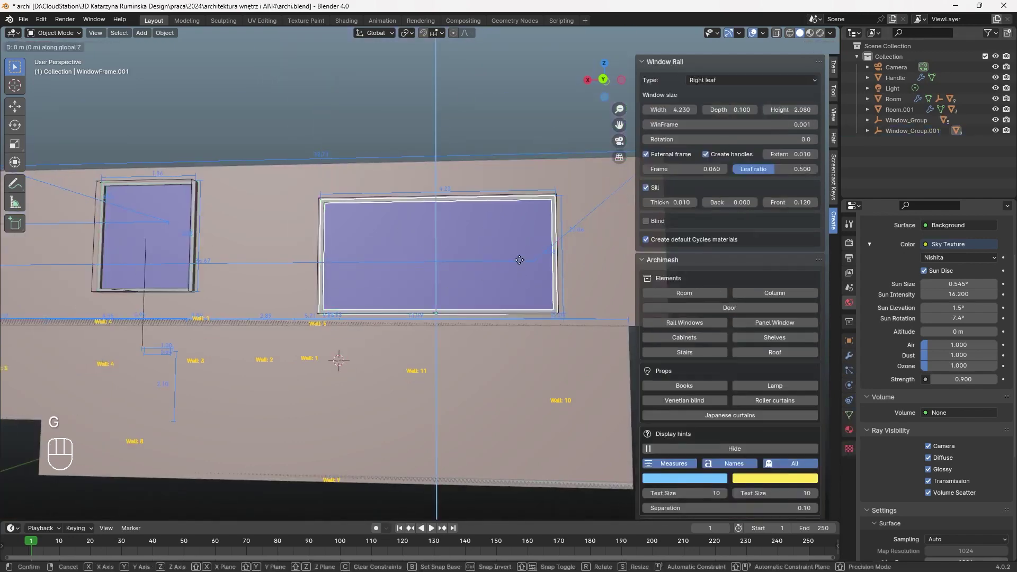
right_click(519, 259)
click(912, 130)
key(g)
key(z)
click(536, 182)
Select the upper-storey room and cut its window openings with Archimesh Auto Holes
middle_drag(291, 365, 398, 391)
shift+middle_drag(397, 391, 529, 329)
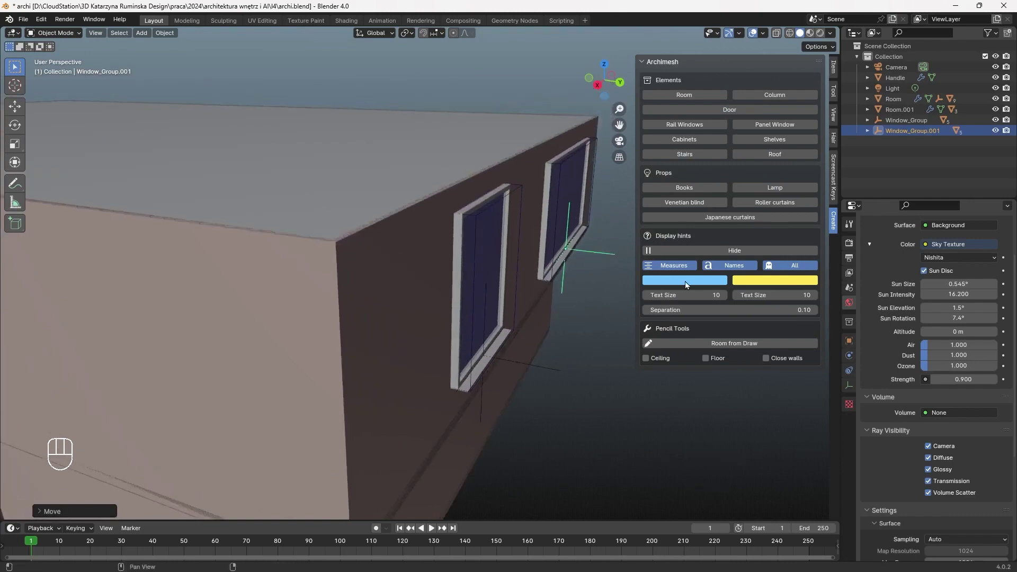
click(399, 318)
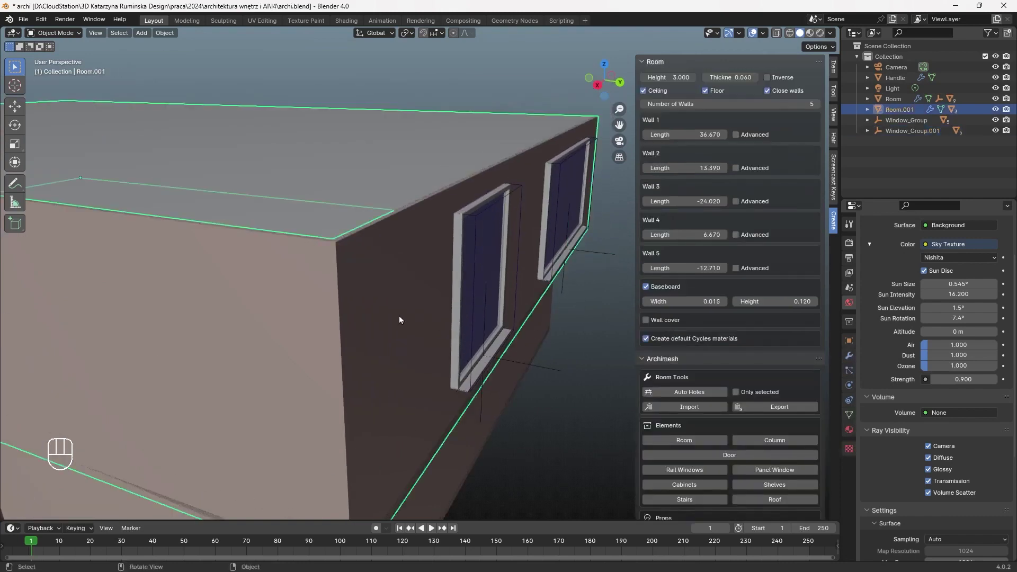
scroll(733, 438, down, 2)
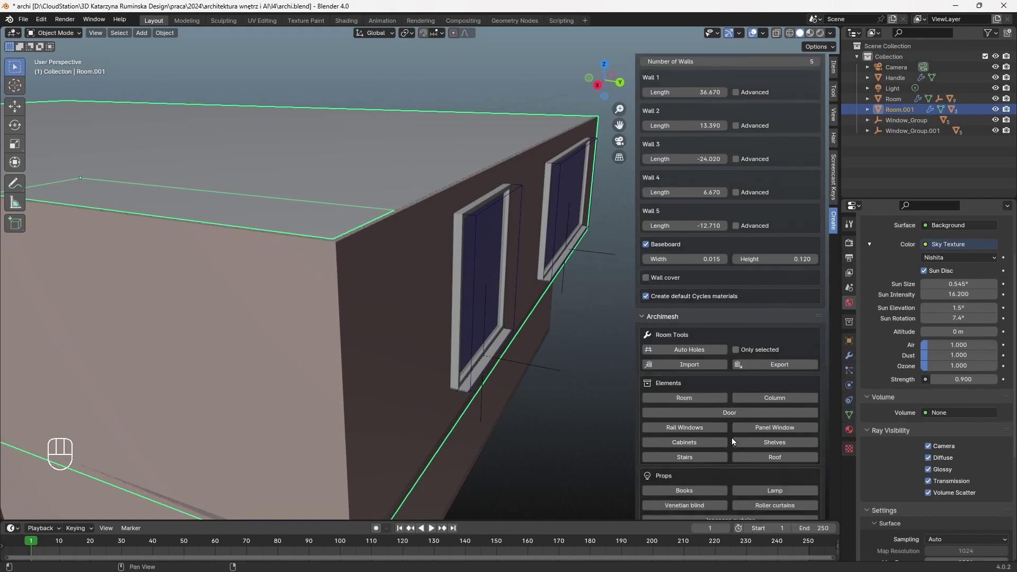
click(706, 349)
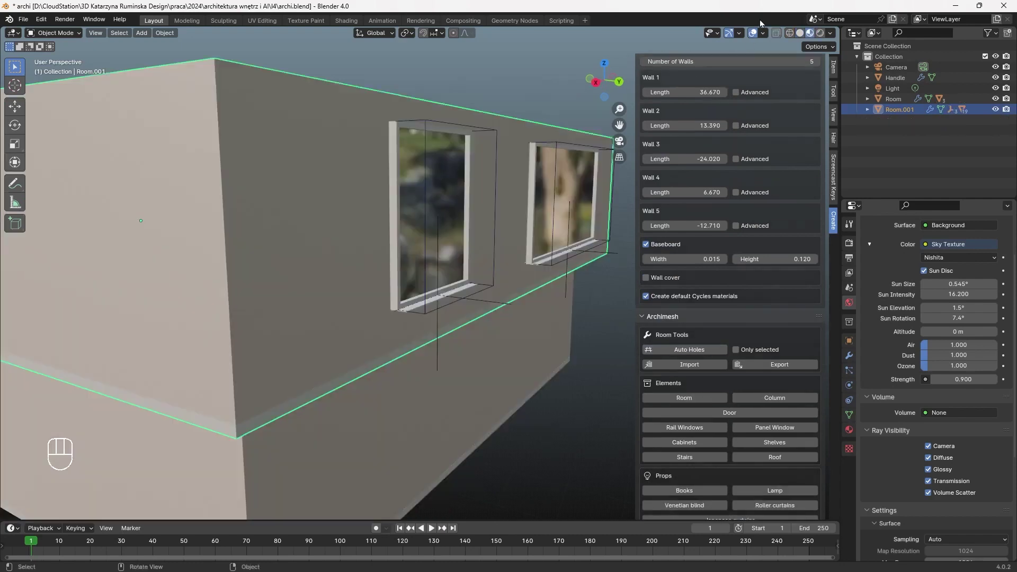
Inspect the window openings in wireframe and solid shading, toggling the upper room's visibility
click(793, 33)
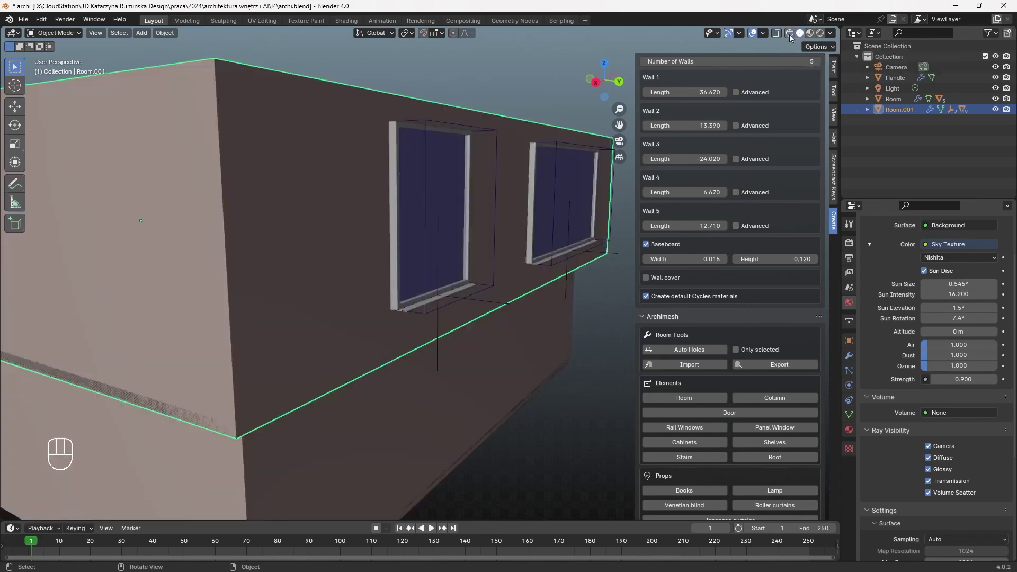
mouse_move(530, 239)
middle_down()
mouse_move(467, 266)
mouse_move(443, 240)
mouse_move(373, 268)
mouse_move(457, 260)
mouse_move(482, 286)
middle_up()
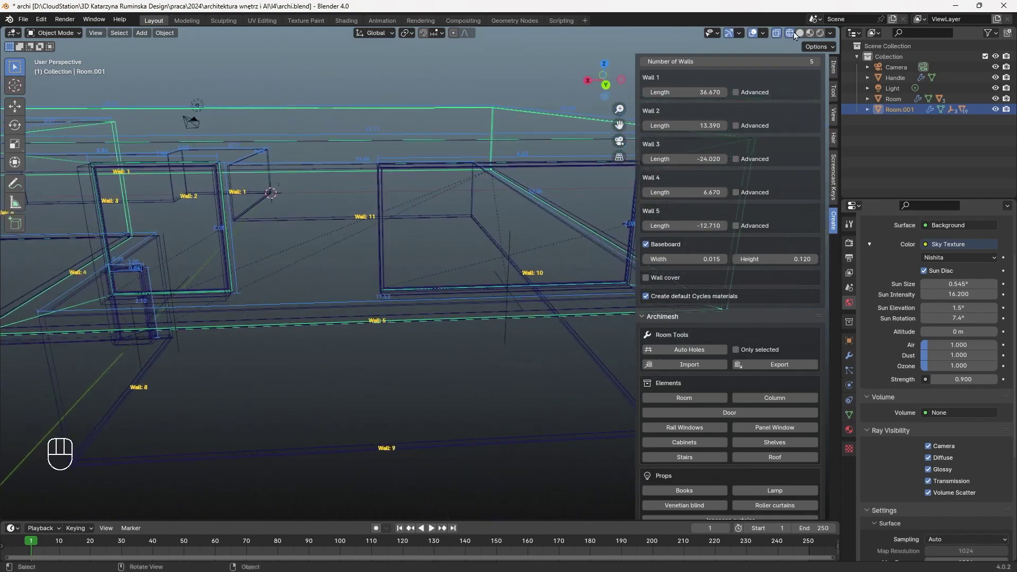
click(799, 33)
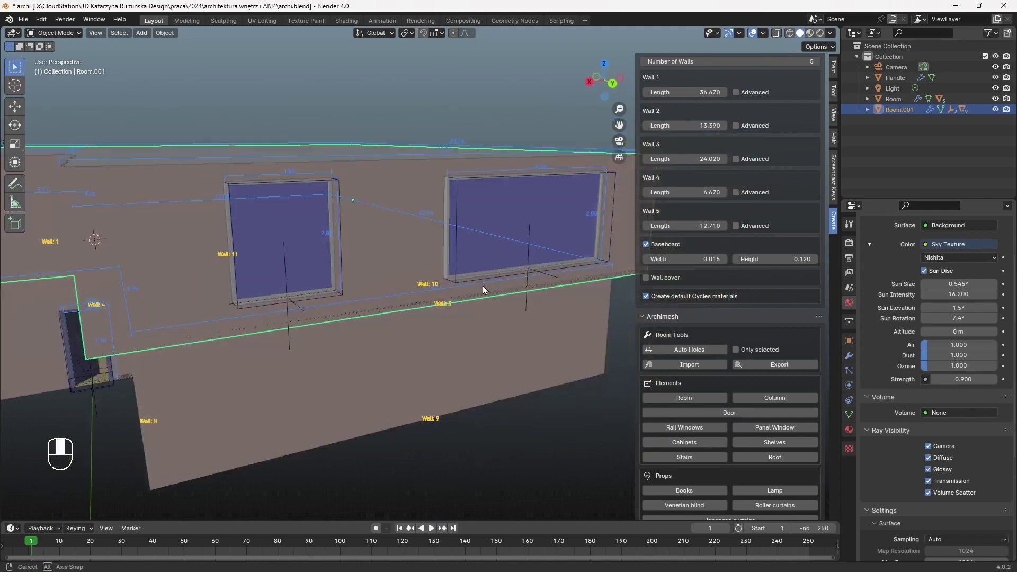
click(996, 109)
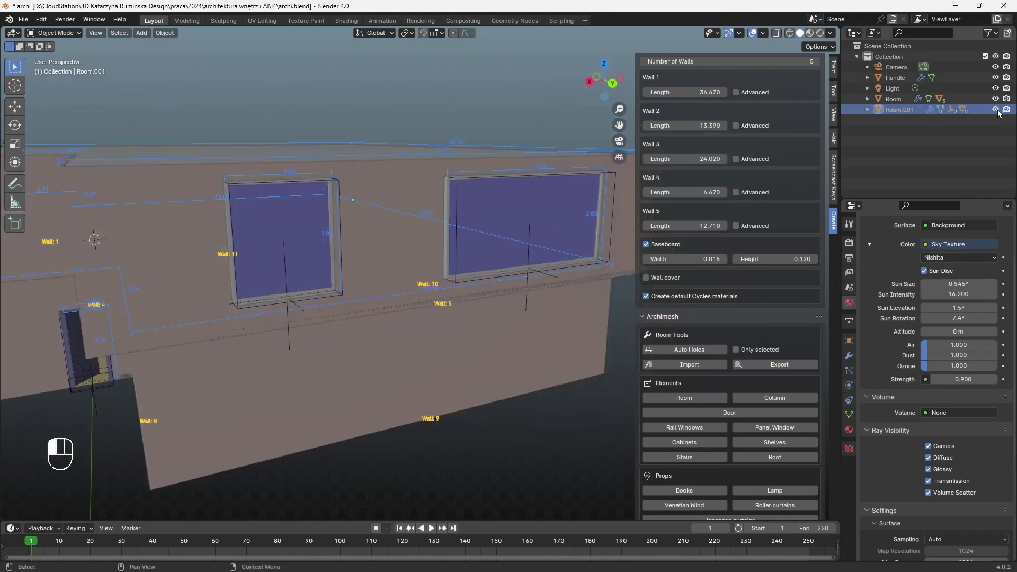
click(996, 110)
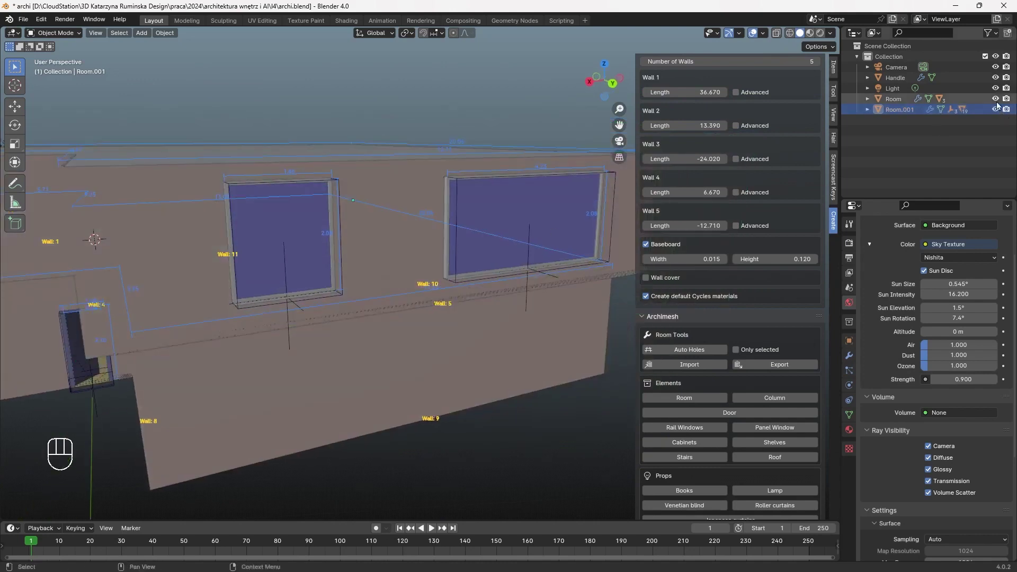
Move both window groups slightly deeper into the wall along the Y axis, the second one by about 0.1 m
key(g)
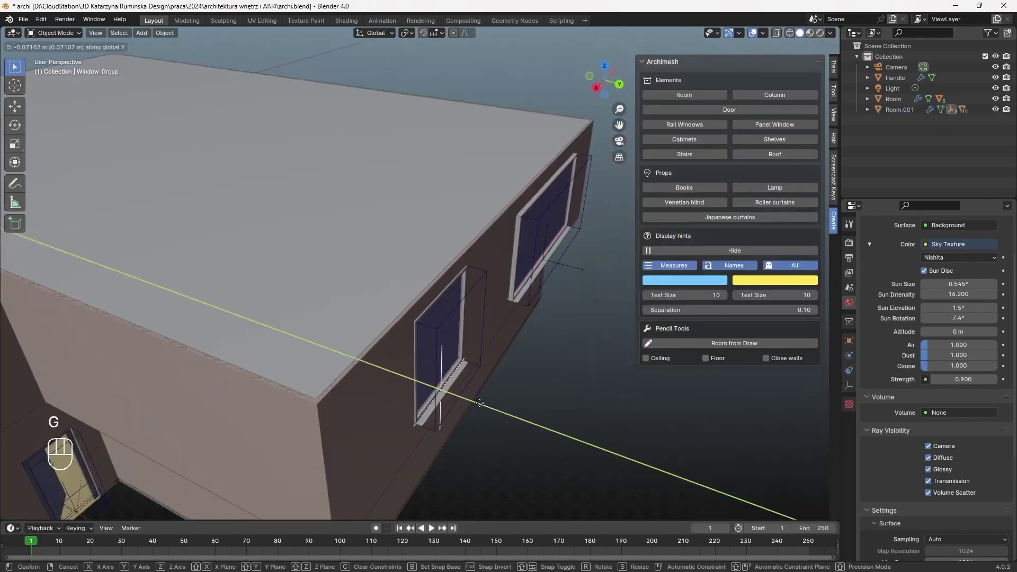
click(480, 407)
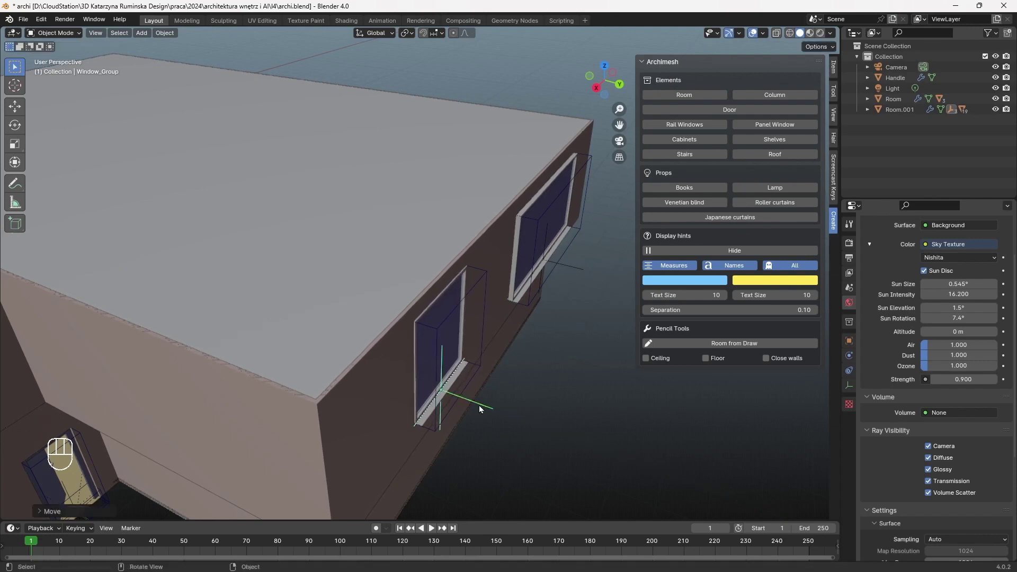
click(559, 266)
key(g)
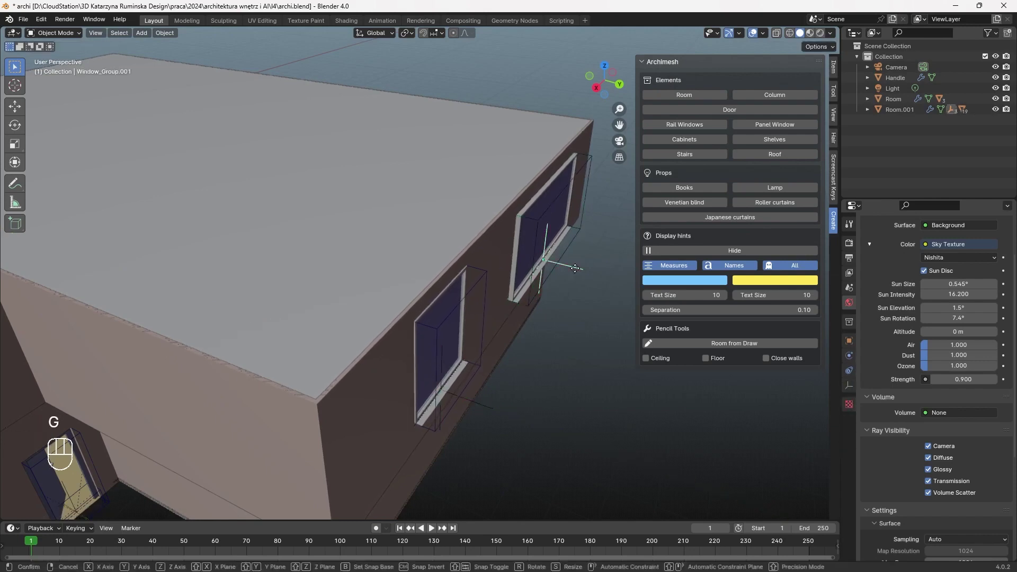
key(y)
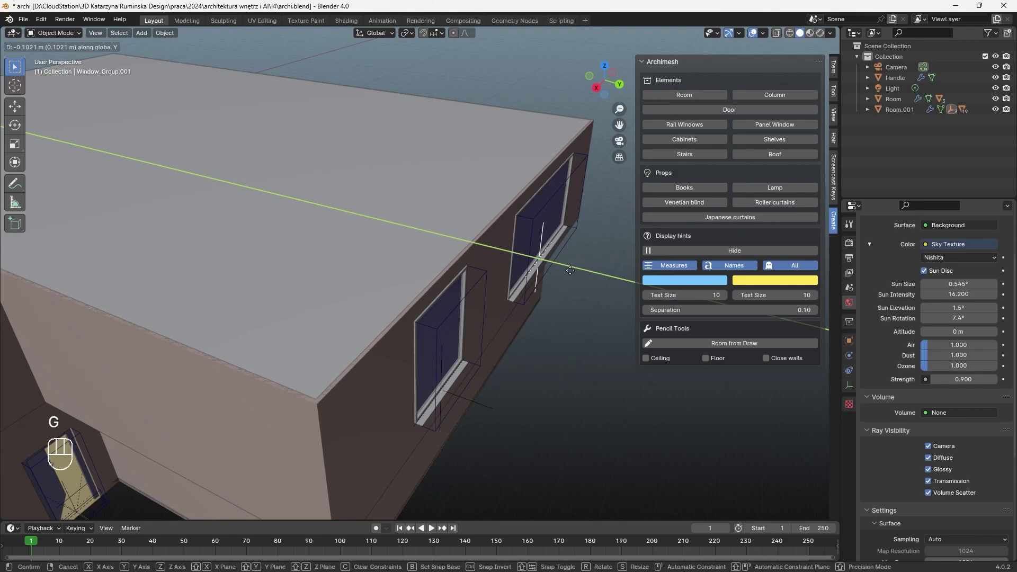
click(570, 270)
Examine the windows in material preview and rendered shading, from outside and from inside the upper storey
middle_drag(570, 271, 780, 81)
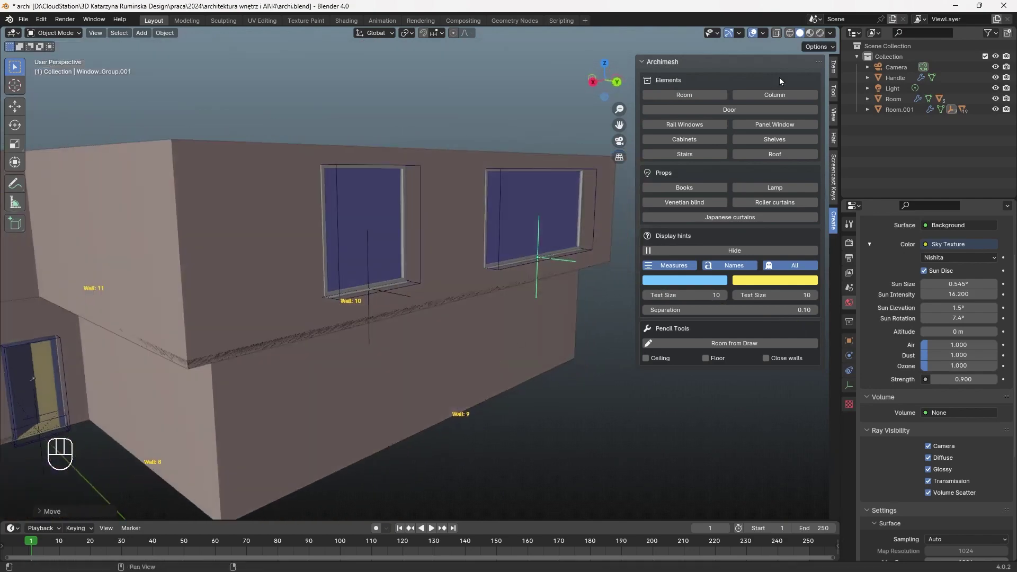
click(811, 33)
scroll(478, 235, up, 3)
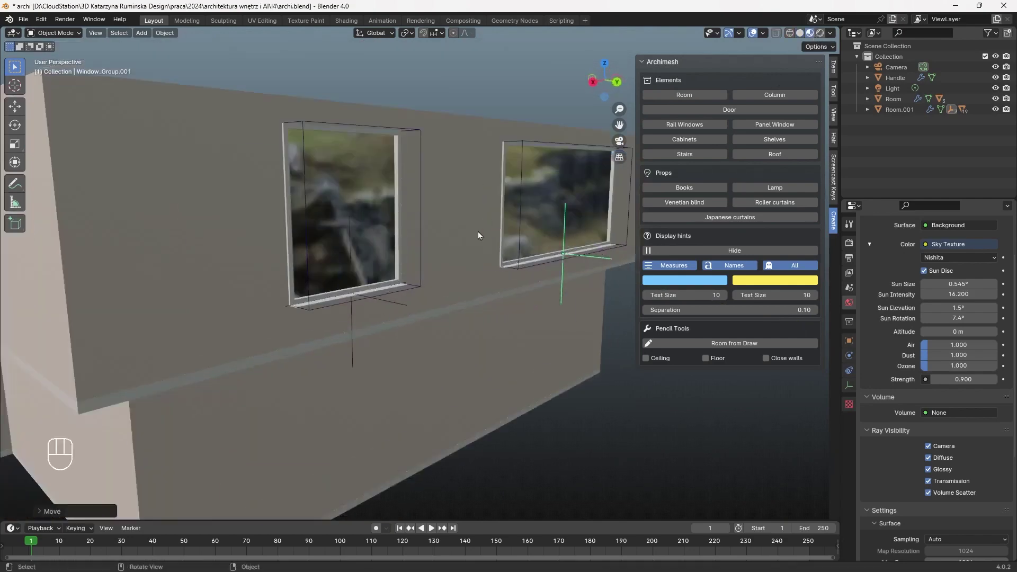
click(821, 34)
middle_drag(443, 306, 411, 391)
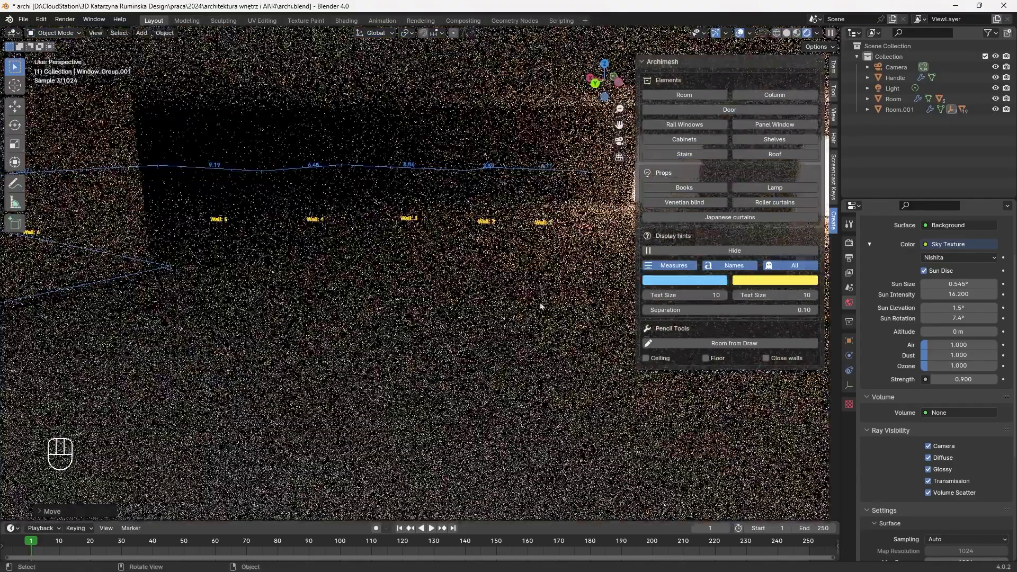
middle_drag(523, 318, 460, 363)
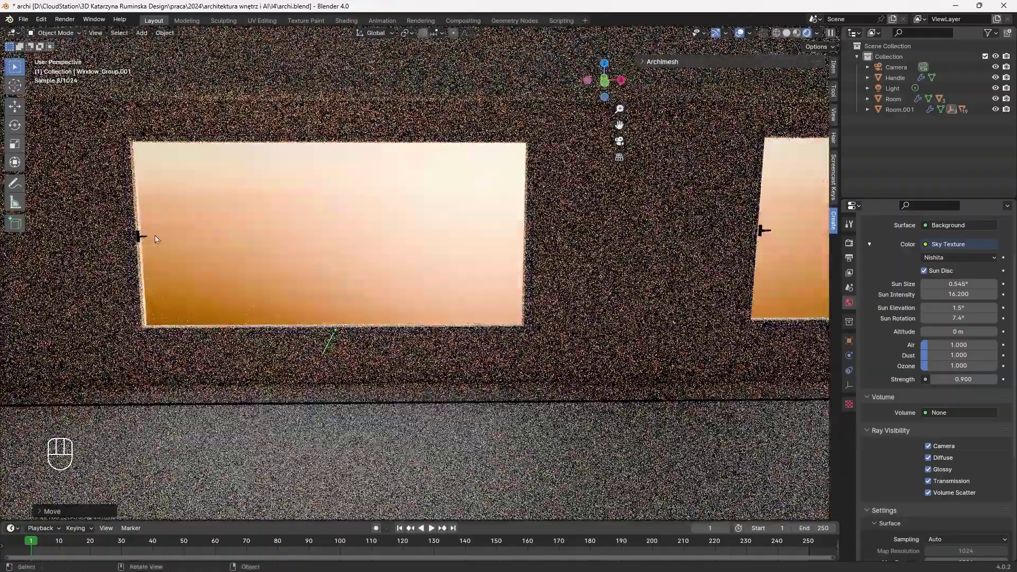
Examine the rendered interior, then select the narrower window's leaf and open its Glass_material settings
scroll(459, 362, down, 2)
middle_drag(398, 315, 387, 416)
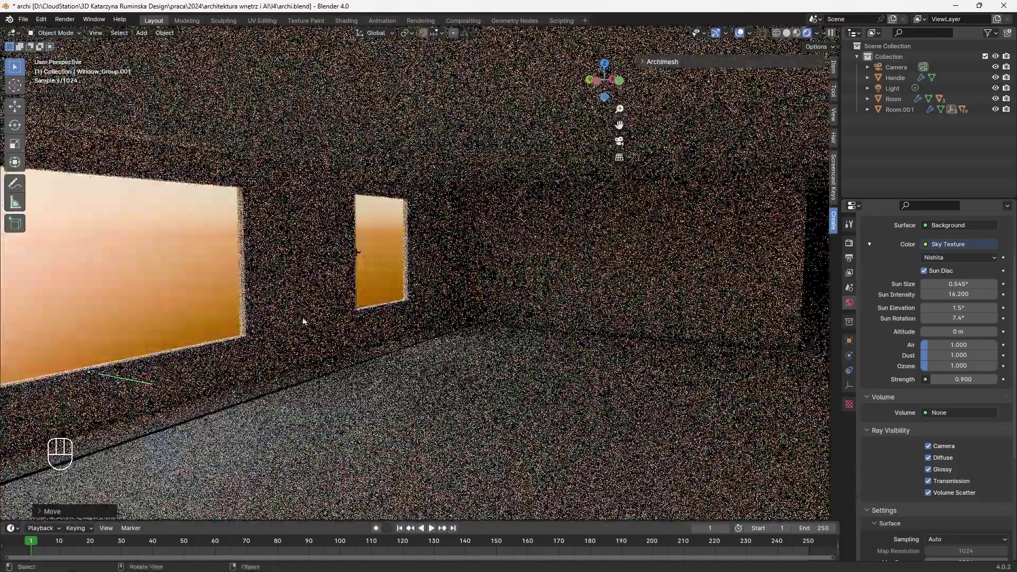
scroll(310, 323, down, 1)
scroll(309, 323, up, 1)
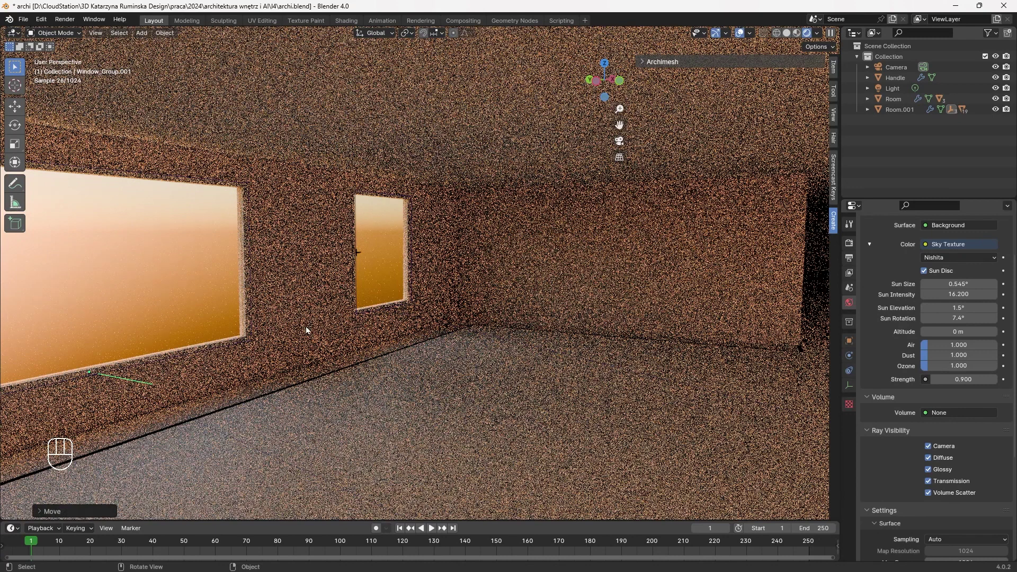
click(379, 286)
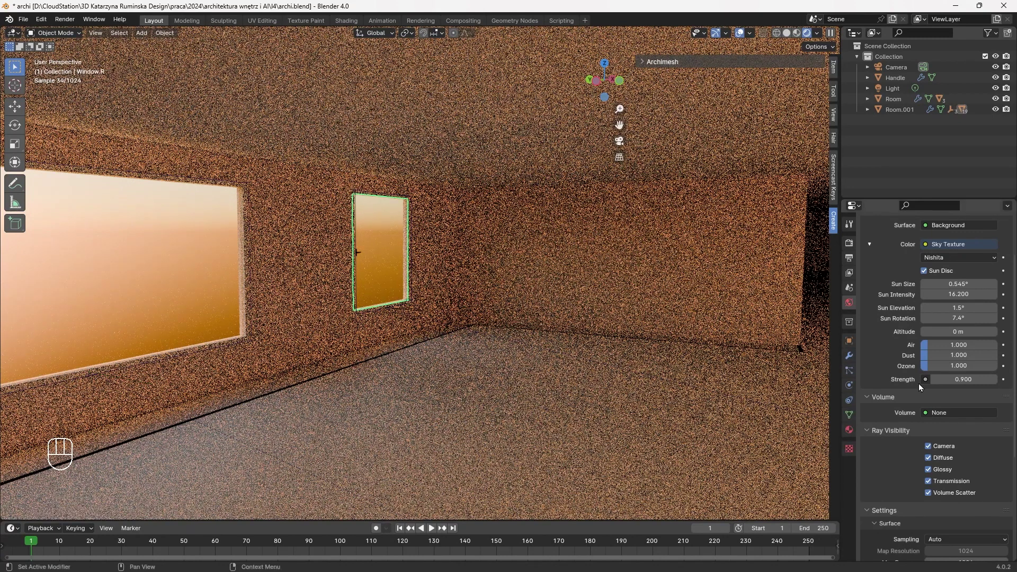
click(849, 429)
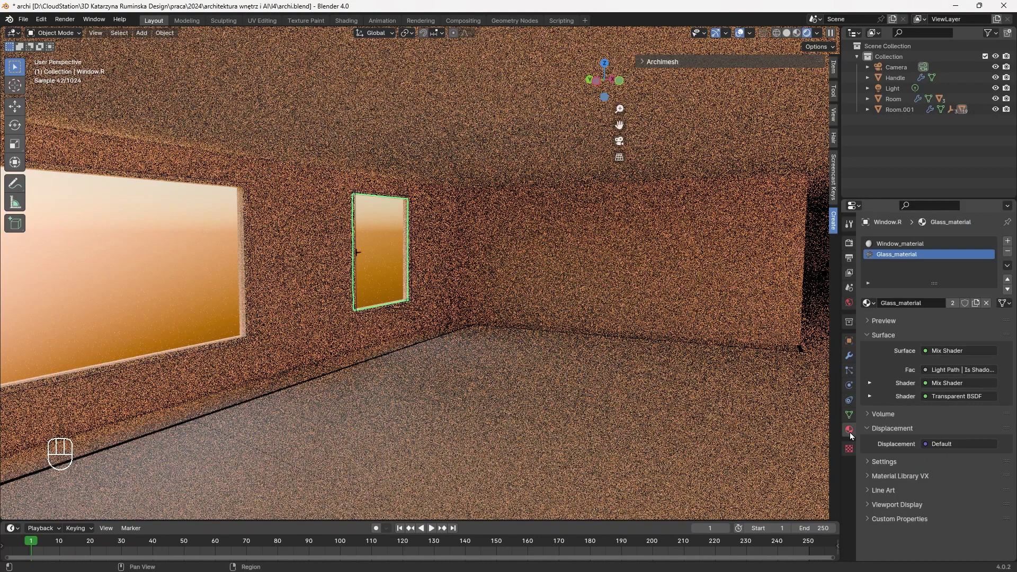
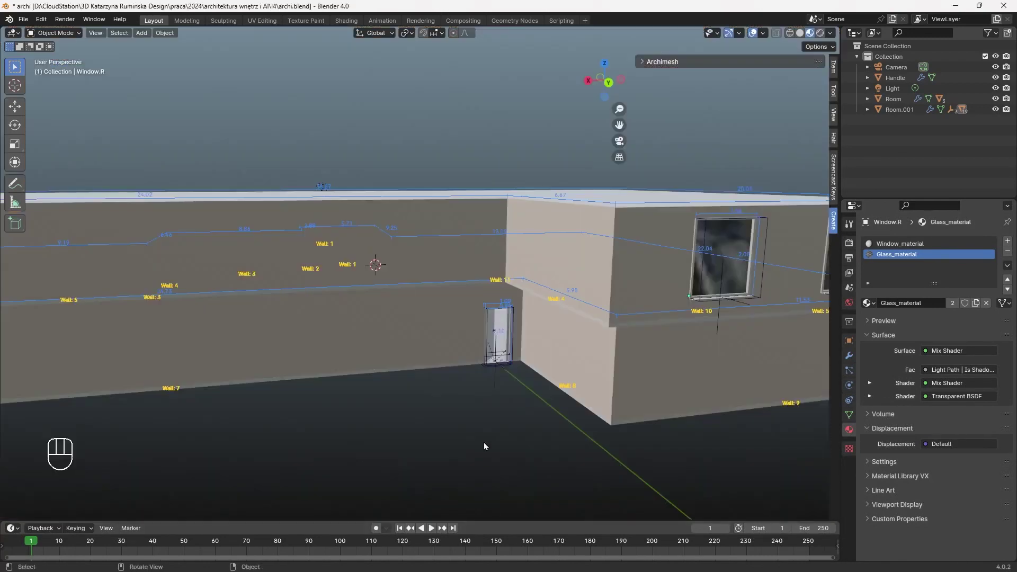
Select the lower-storey door frame, set its opening side to Left open and try a further opening-side option
mouse_move(484, 443)
middle_down()
mouse_move(512, 421)
mouse_move(682, 477)
mouse_move(484, 372)
mouse_move(386, 256)
middle_up()
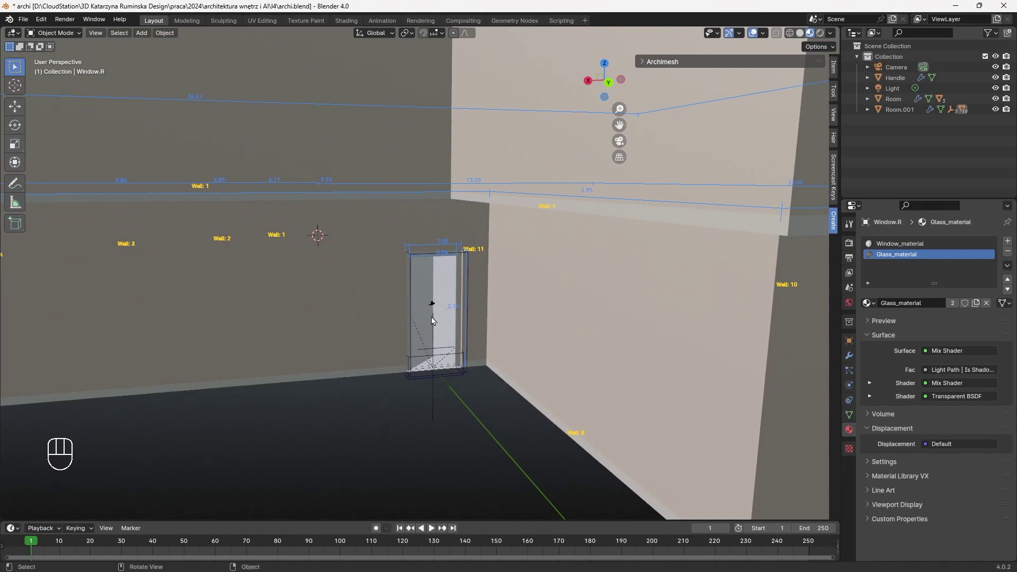
click(418, 272)
click(409, 275)
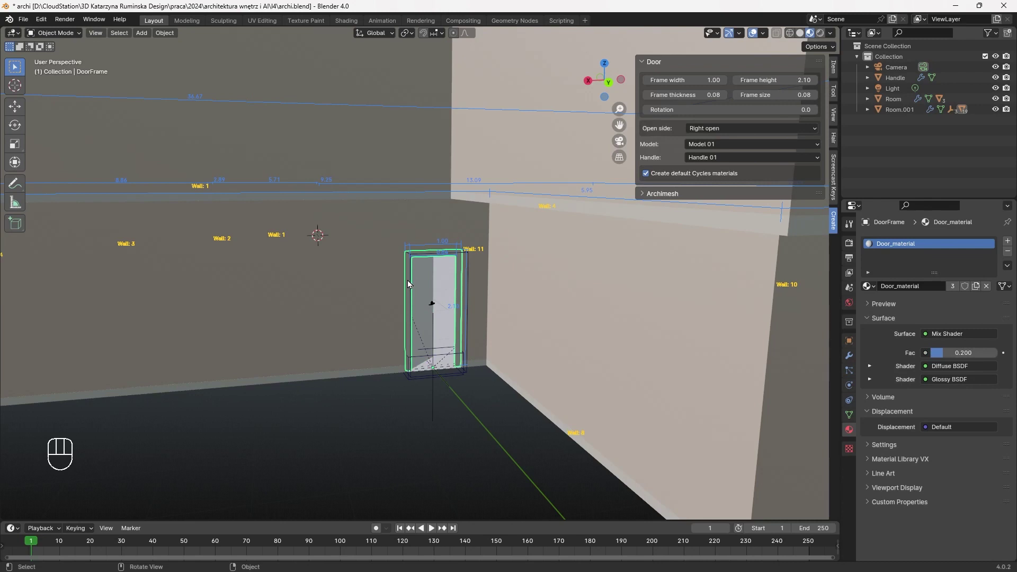
click(755, 127)
click(734, 151)
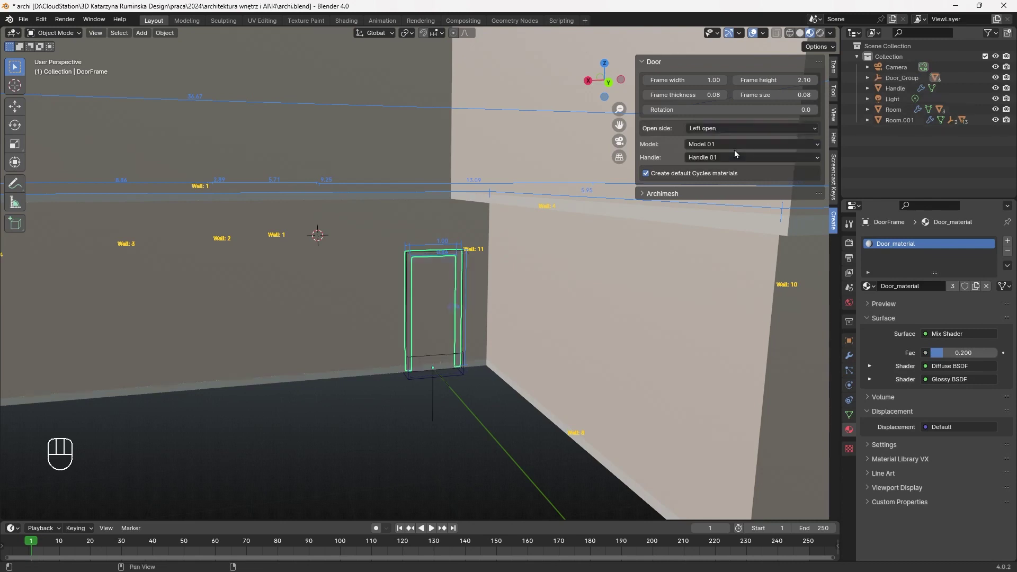
click(748, 130)
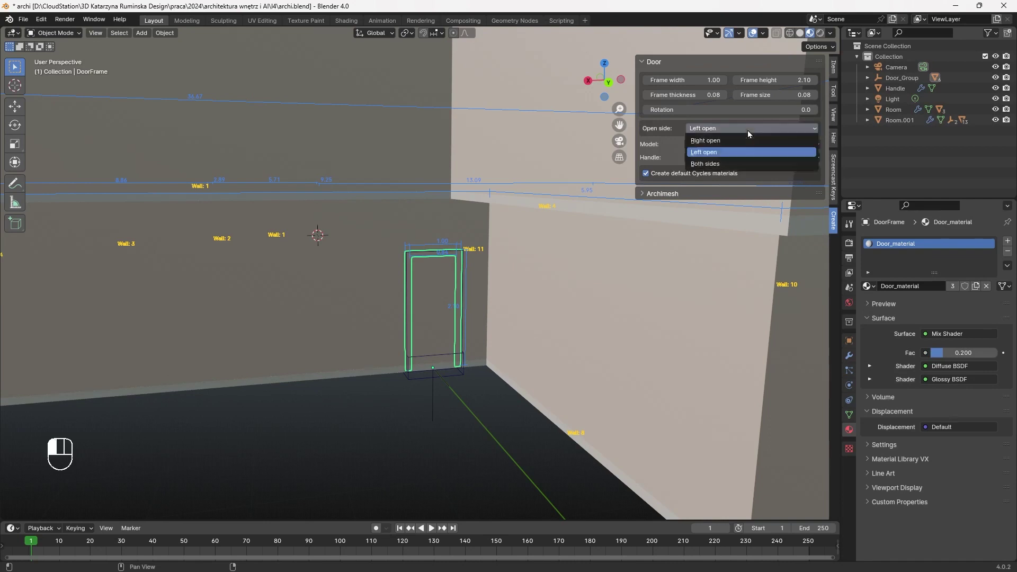
click(745, 159)
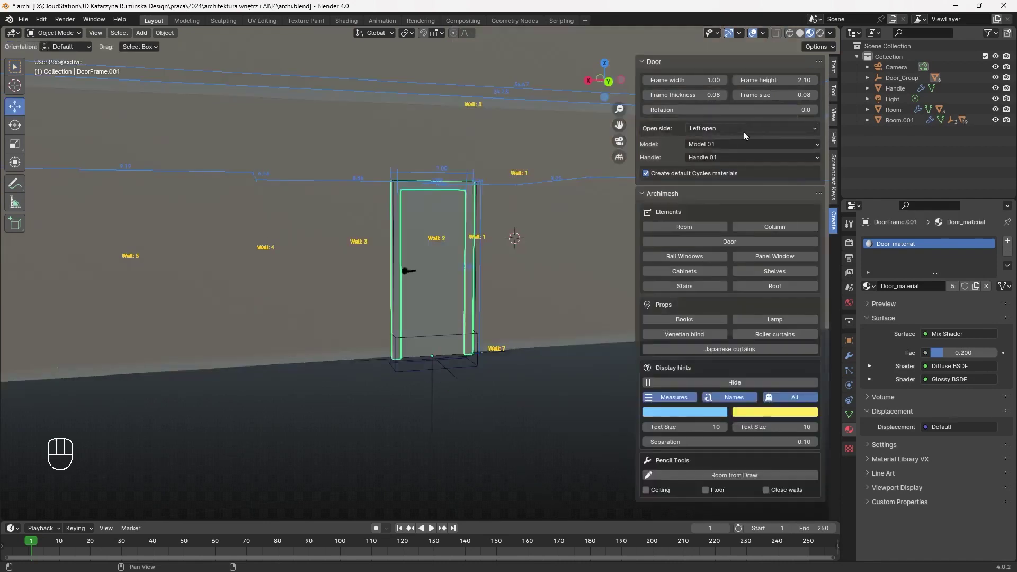
Set the newly added door to open on Both sides and undo a trial change of its leaf ratio
click(738, 127)
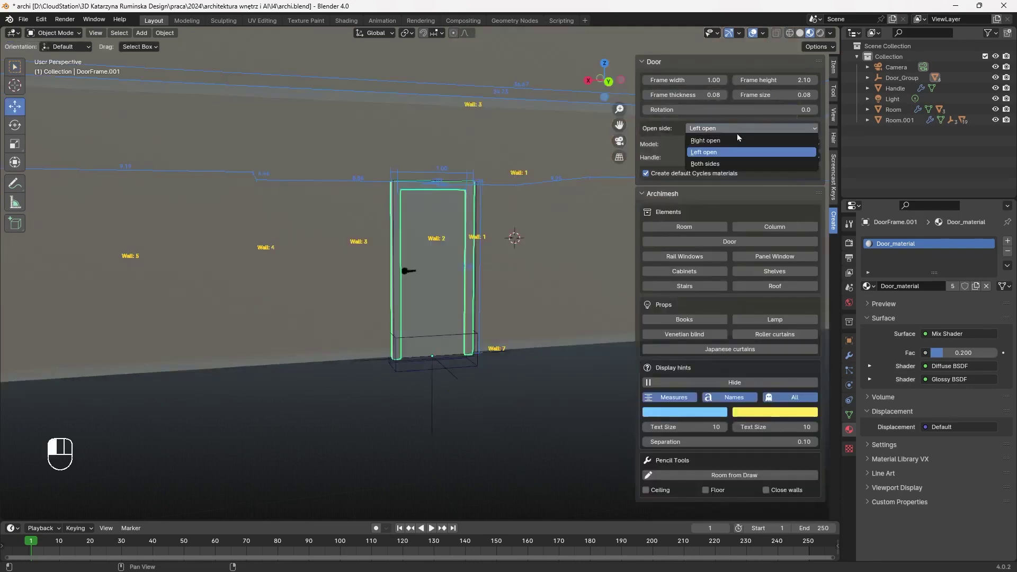
click(732, 163)
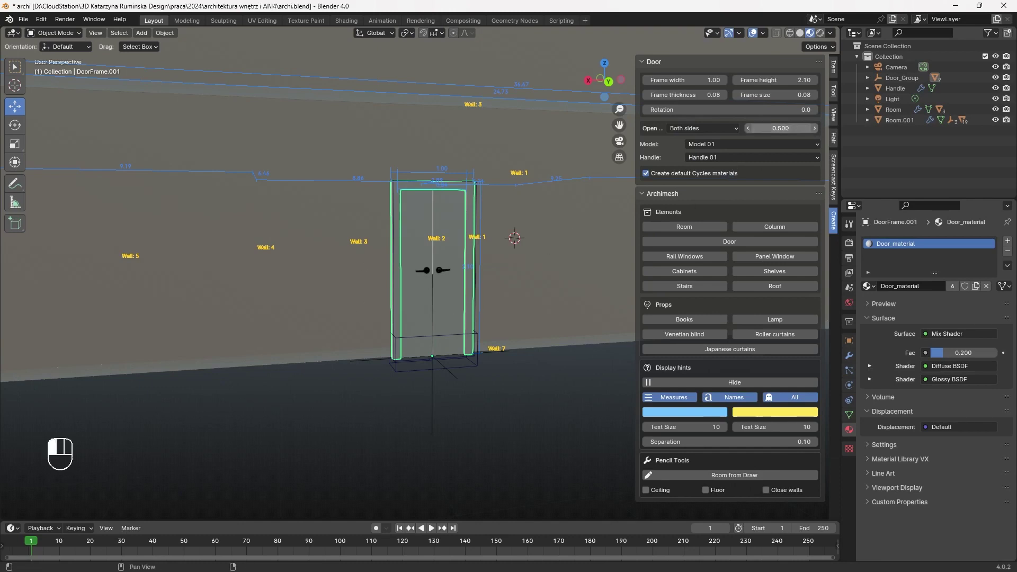
drag(800, 133, 790, 130)
key(ctrl+z)
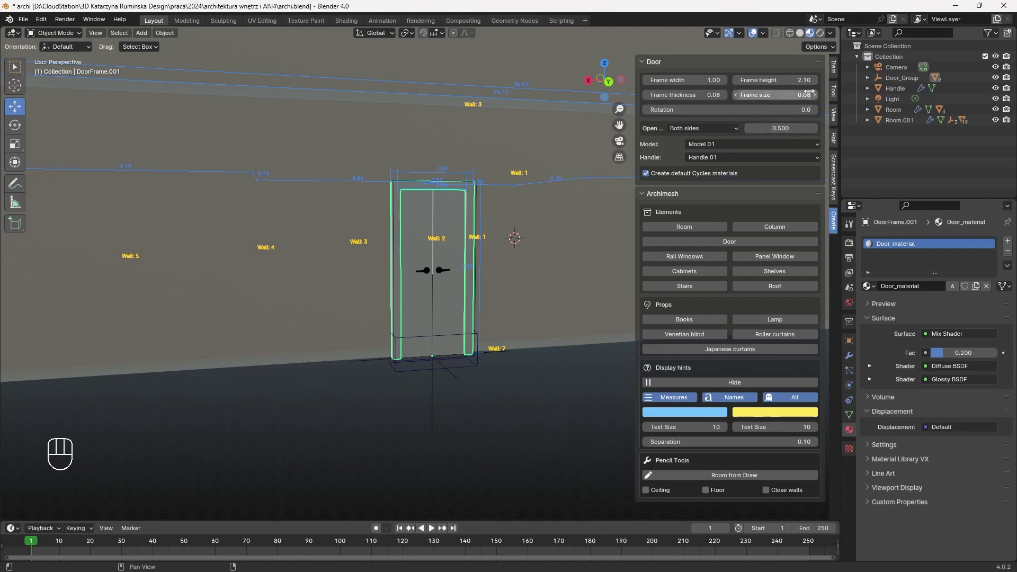
Set the double door's frame width to 2.38 and its frame size to 0.05
drag(688, 80, 725, 85)
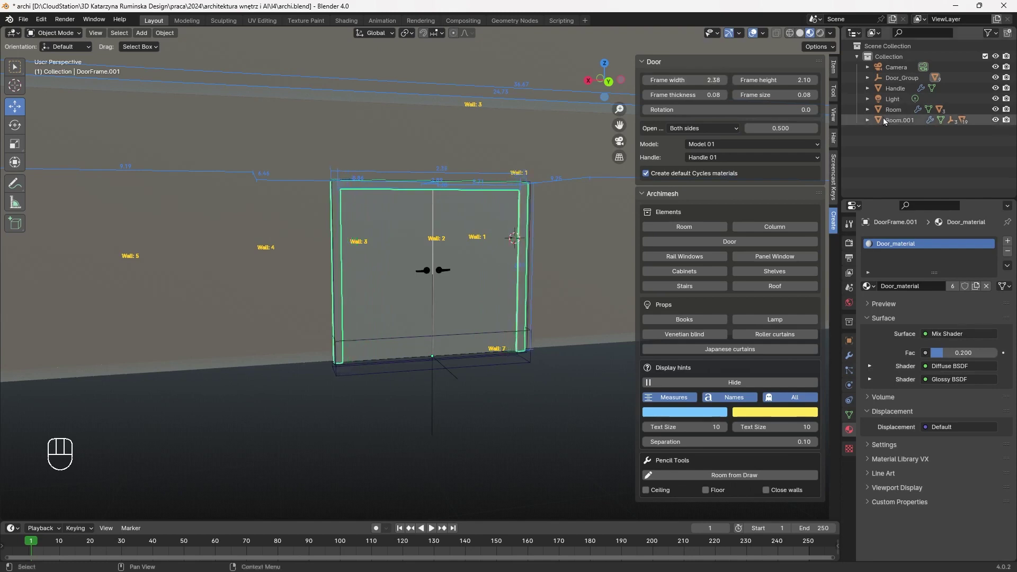
drag(815, 99, 815, 99)
click(815, 95)
click(815, 95)
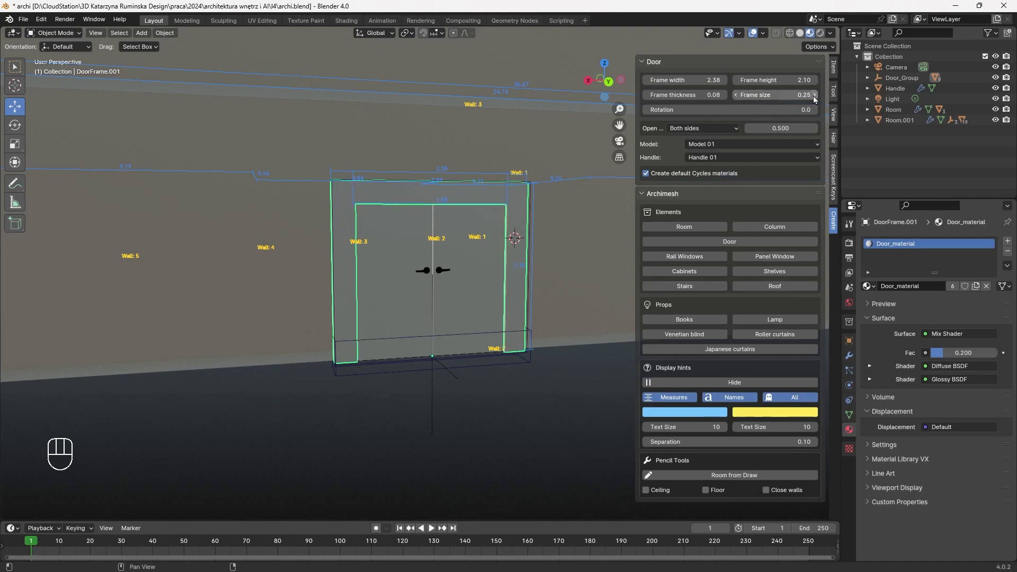
drag(744, 96, 736, 103)
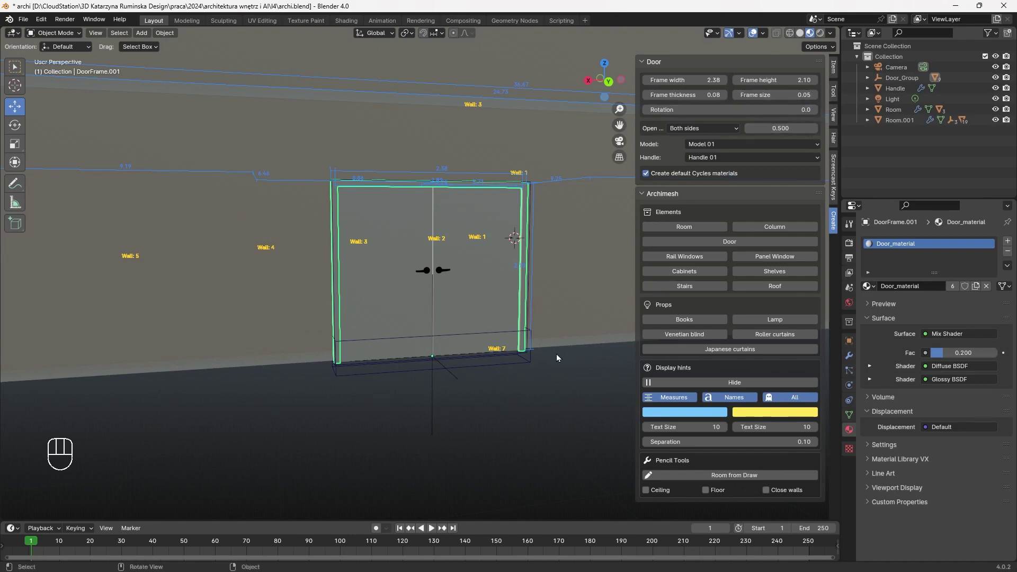
Select the upper-storey room and turn off its ceiling
middle_drag(556, 354, 593, 443)
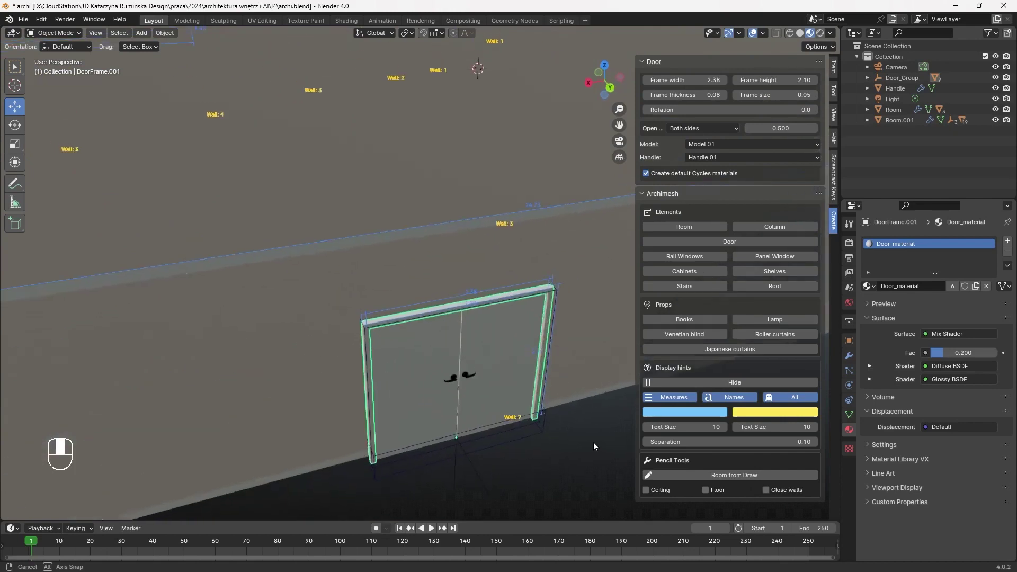
scroll(460, 371, down, 6)
scroll(415, 300, down, 2)
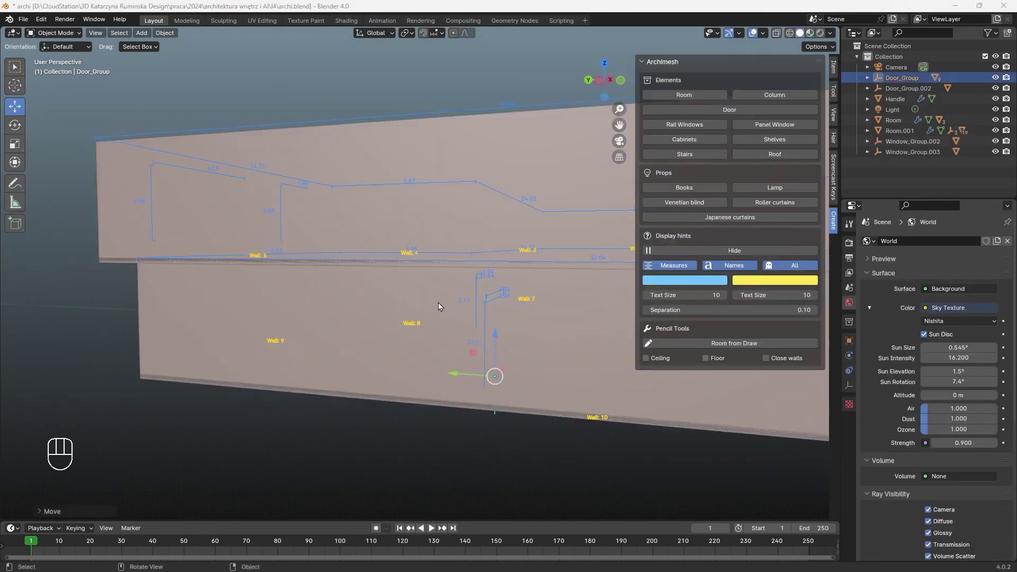
middle_drag(437, 303, 556, 198)
shift+middle_drag(455, 255, 402, 265)
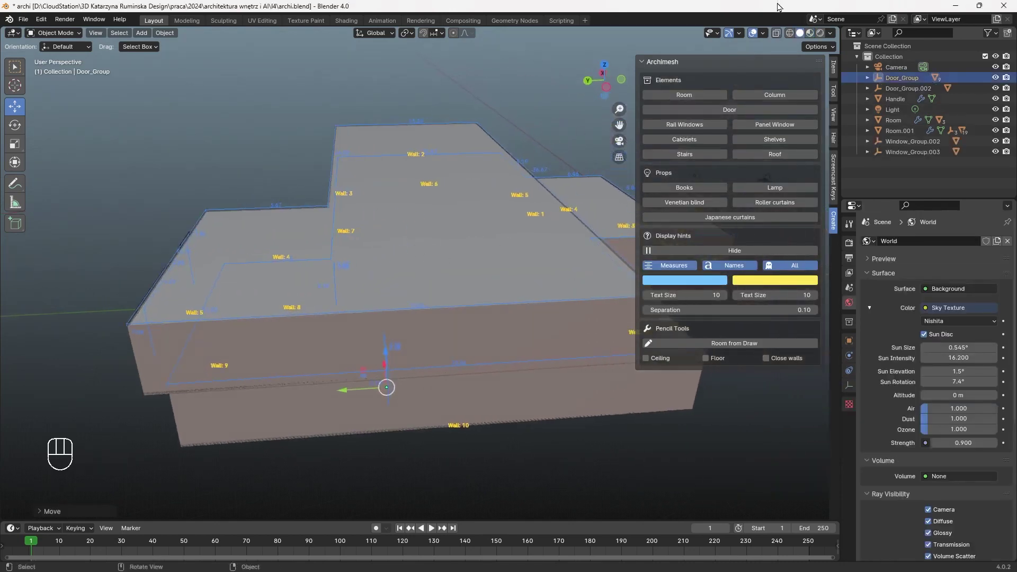
click(405, 292)
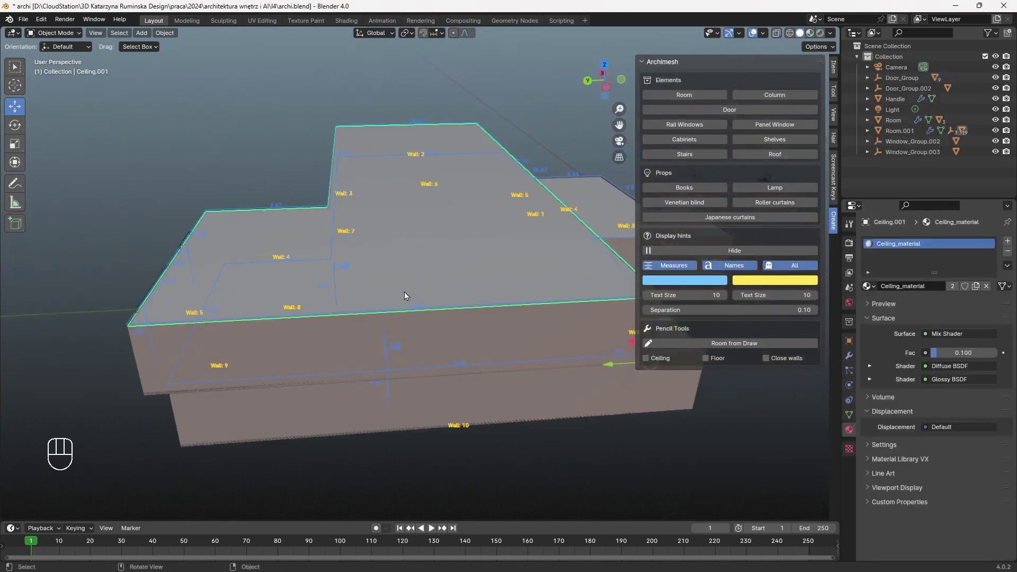
click(443, 322)
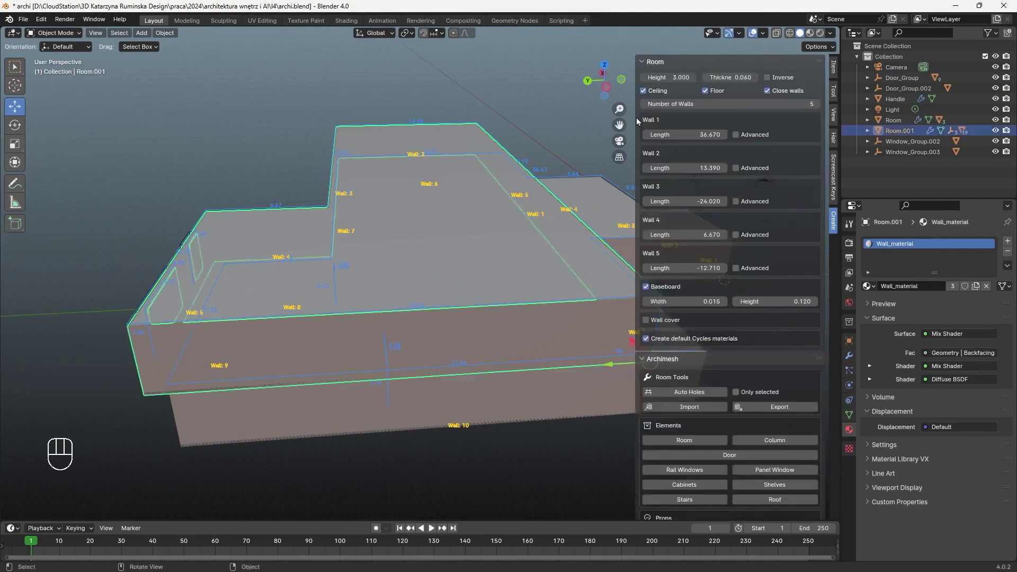
click(660, 92)
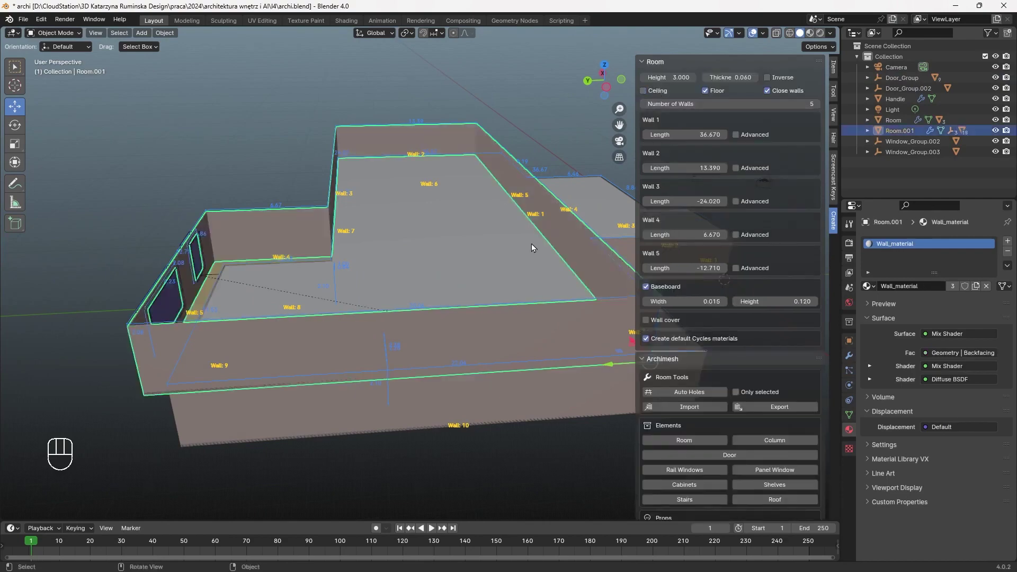
Select the double door's group and move it vertically from the lower storey into the upper storey
middle_drag(532, 244, 530, 289)
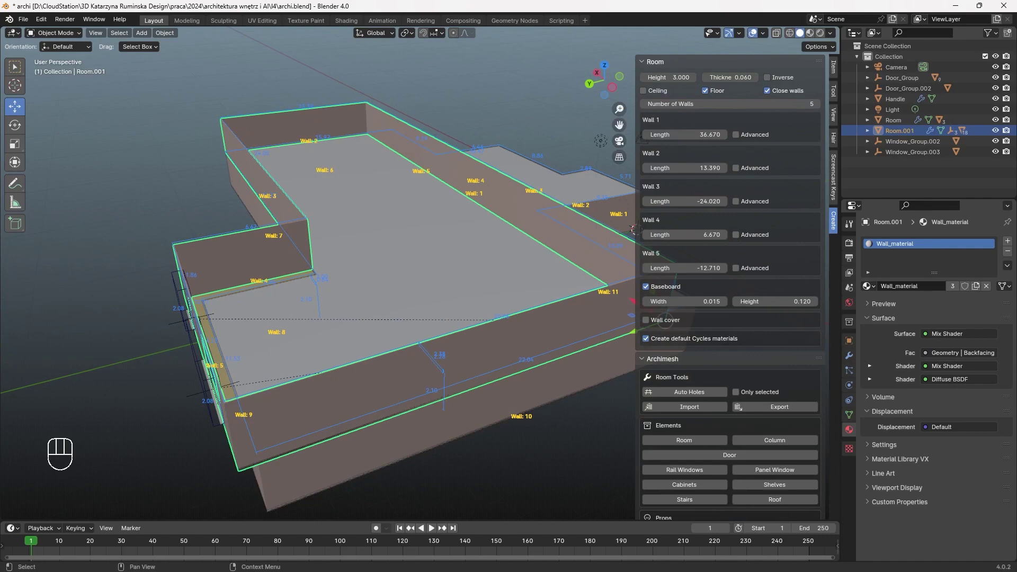
click(909, 78)
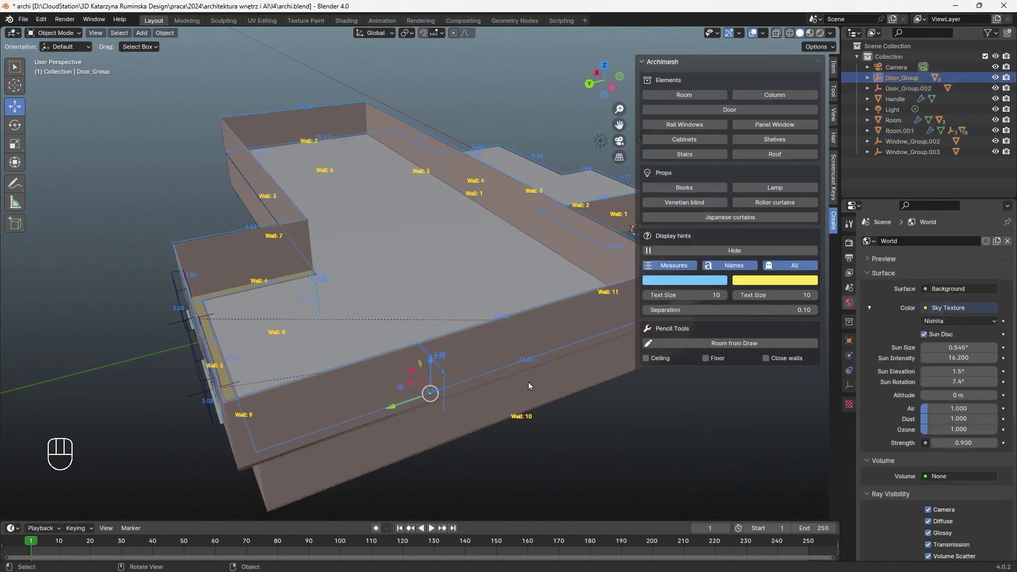
drag(429, 367, 430, 273)
middle_drag(456, 291, 542, 290)
scroll(556, 347, up, 5)
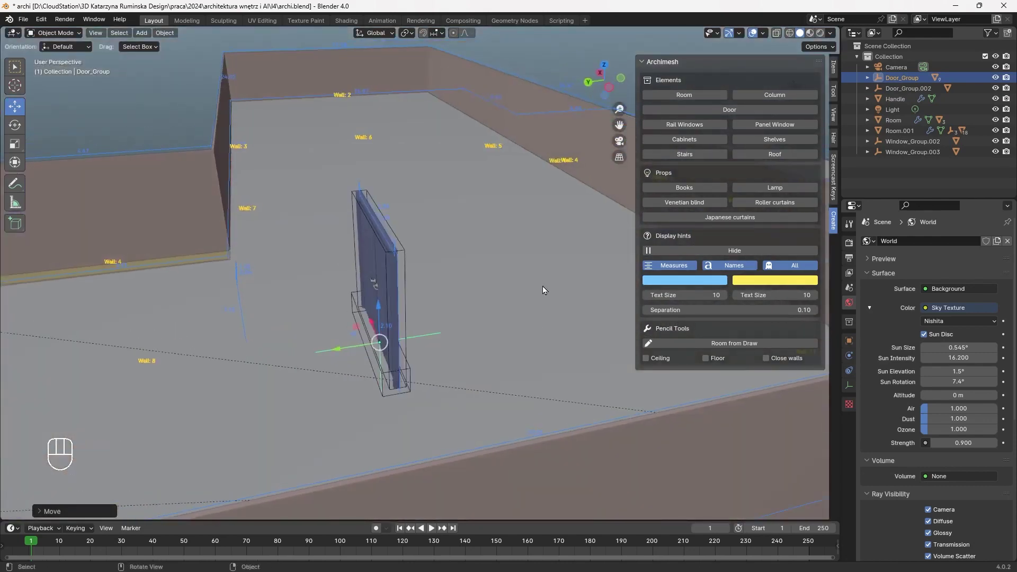
key(KP_3)
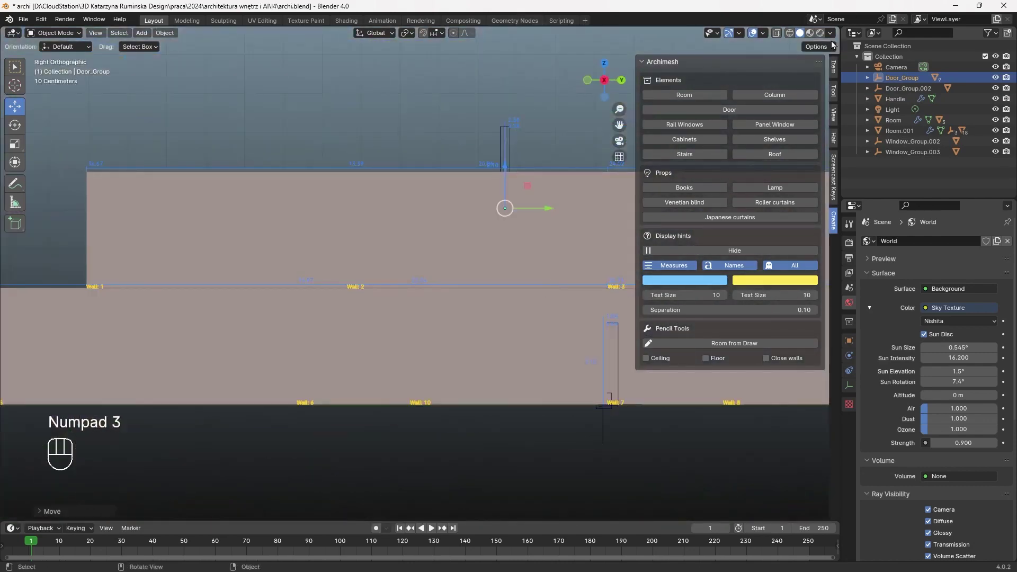
click(809, 34)
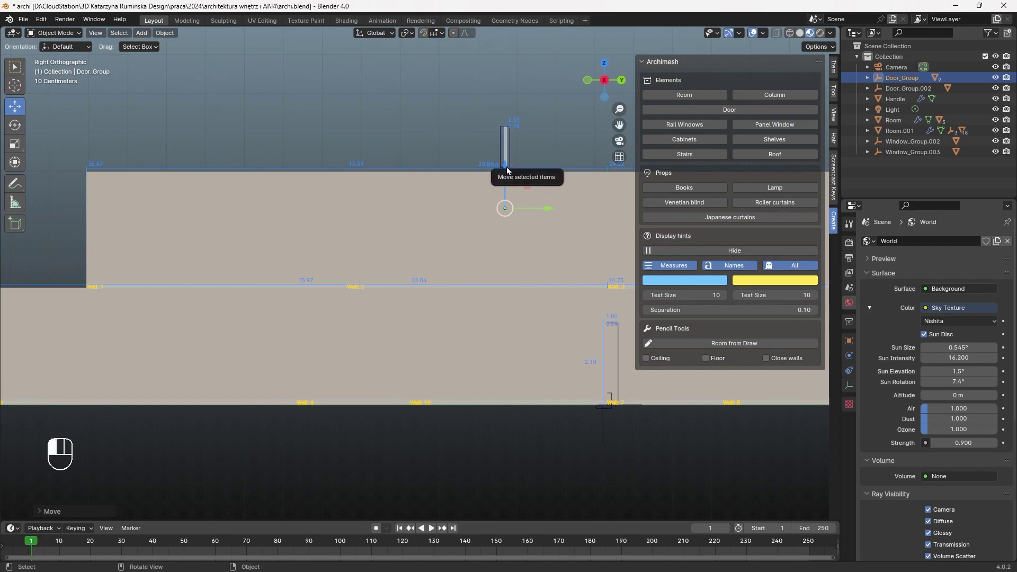
mouse_move(505, 170)
mouse_down()
mouse_move(510, 253)
mouse_move(517, 243)
mouse_up()
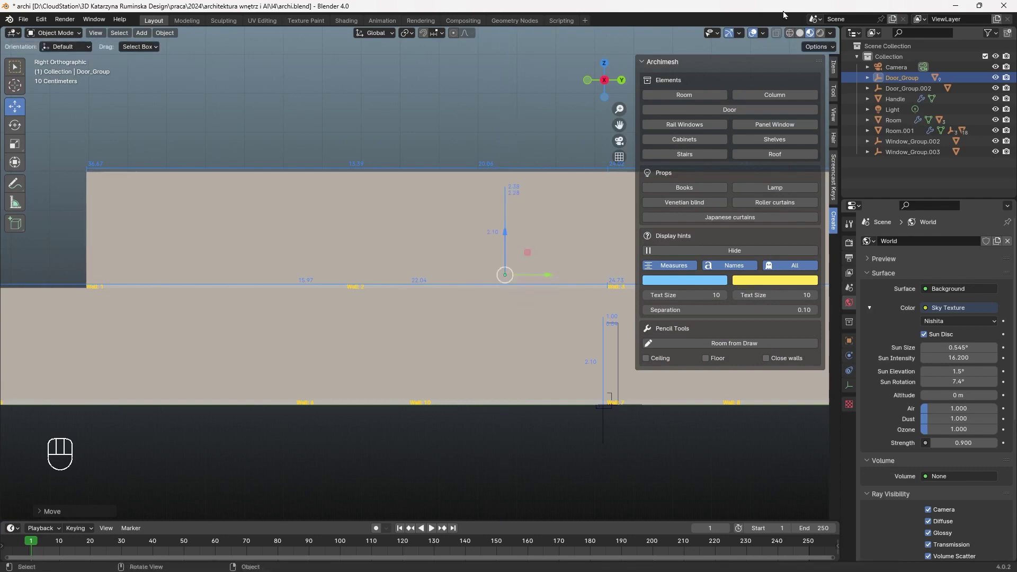
Show the model in wireframe and lower the double door onto the upper-storey floor
click(799, 35)
click(792, 34)
scroll(591, 260, up, 4)
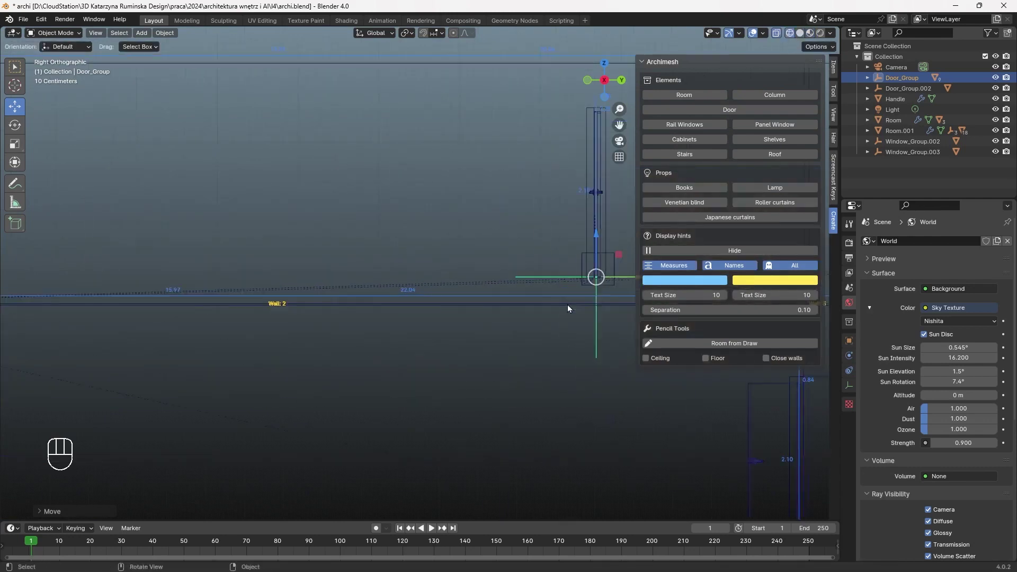
shift+middle_drag(554, 306, 337, 320)
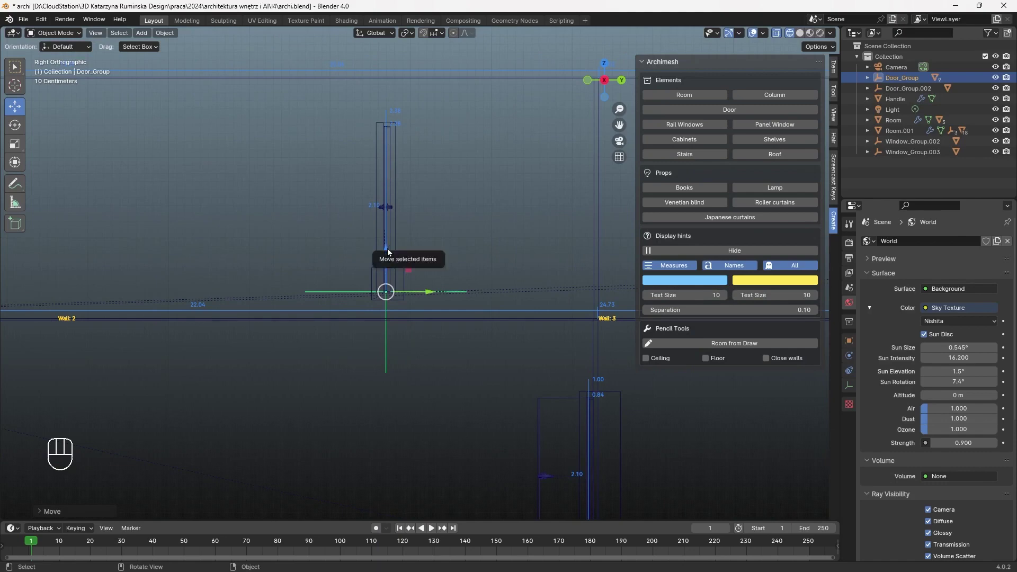
drag(385, 251, 388, 269)
middle_drag(442, 302, 376, 366)
scroll(456, 272, down, 7)
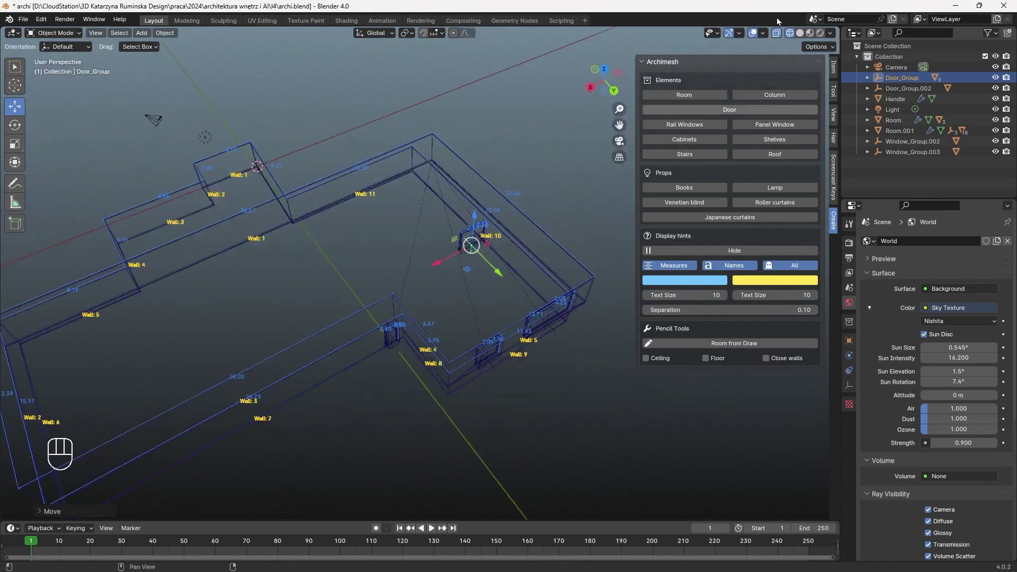
Return to solid shading, add a single-wall Archimesh room and move it near the upper storey's inner corner
click(801, 34)
scroll(456, 272, up, 1)
mouse_move(533, 273)
shift+middle_down()
mouse_move(460, 311)
mouse_move(406, 357)
mouse_move(386, 361)
mouse_move(395, 358)
mouse_move(377, 351)
shift+middle_up()
scroll(471, 290, up, 1)
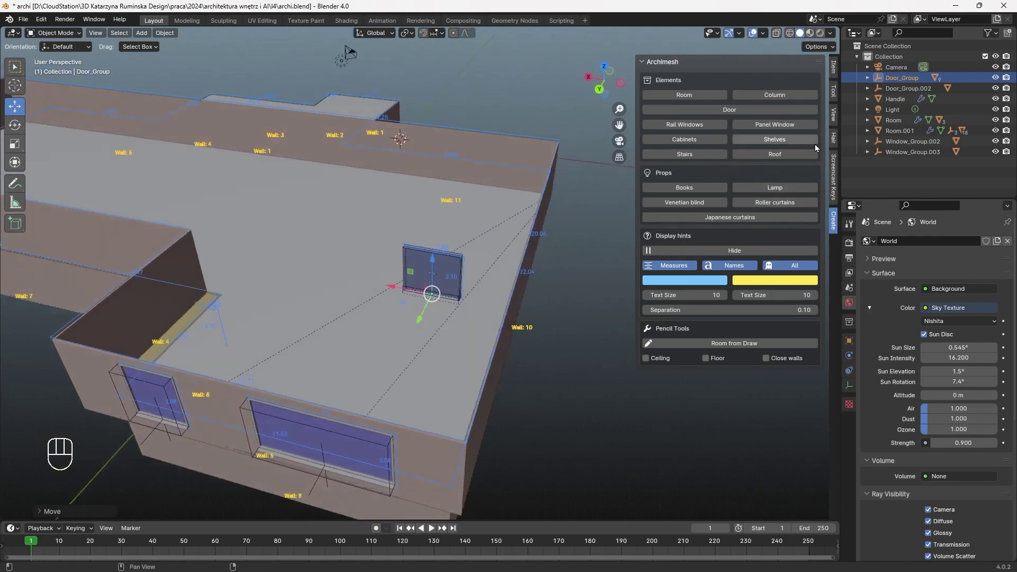
click(715, 97)
drag(375, 147, 212, 276)
middle_drag(466, 175, 366, 157)
scroll(366, 156, up, 3)
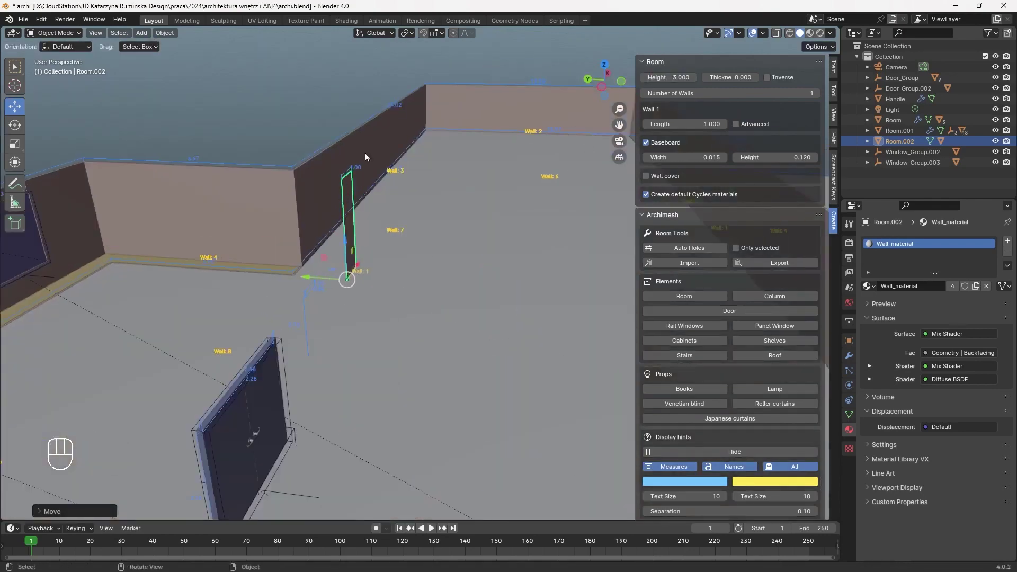
Rotate the new wall -90° about Z and align it with the upper storey's inner corner and floor
scroll(366, 157, up, 1)
key(r)
key(r)
click(834, 66)
click(712, 152)
text(-90)
drag(300, 278, 248, 286)
scroll(254, 254, up, 2)
drag(258, 227, 258, 222)
Save the file and set the new partition wall's length to 13.300 so it spans the upper storey
click(833, 220)
scroll(424, 254, down, 2)
key(ctrl+s)
drag(684, 124, 781, 136)
scroll(424, 254, down, 3)
middle_drag(456, 265, 480, 246)
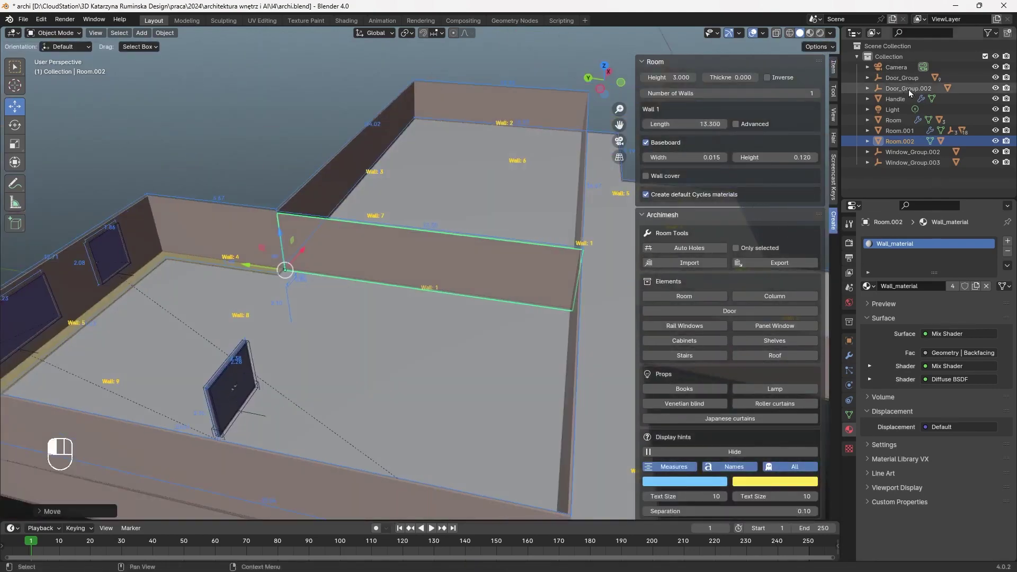
Move the double door's group towards the partition wall and set its Z rotation to 90°
click(902, 78)
drag(190, 409, 345, 433)
key(ctrl+z)
drag(413, 412, 460, 307)
click(834, 67)
click(713, 152)
text(90)
Position the double door in the partition wall and lower it to floor level
drag(323, 325, 265, 305)
key(ctrl+z)
middle_drag(265, 304, 329, 297)
drag(228, 329, 186, 329)
middle_drag(258, 330, 135, 366)
middle_drag(461, 342, 498, 303)
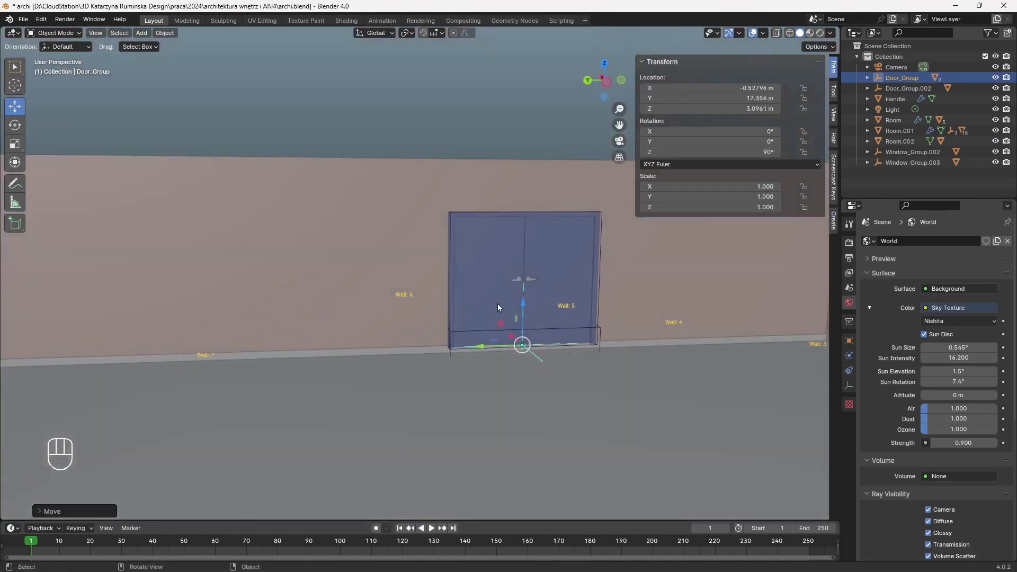
drag(524, 303, 523, 310)
shift+middle_drag(708, 309, 525, 354)
Select the partition wall with the Archimesh room tools showing
click(833, 91)
click(834, 220)
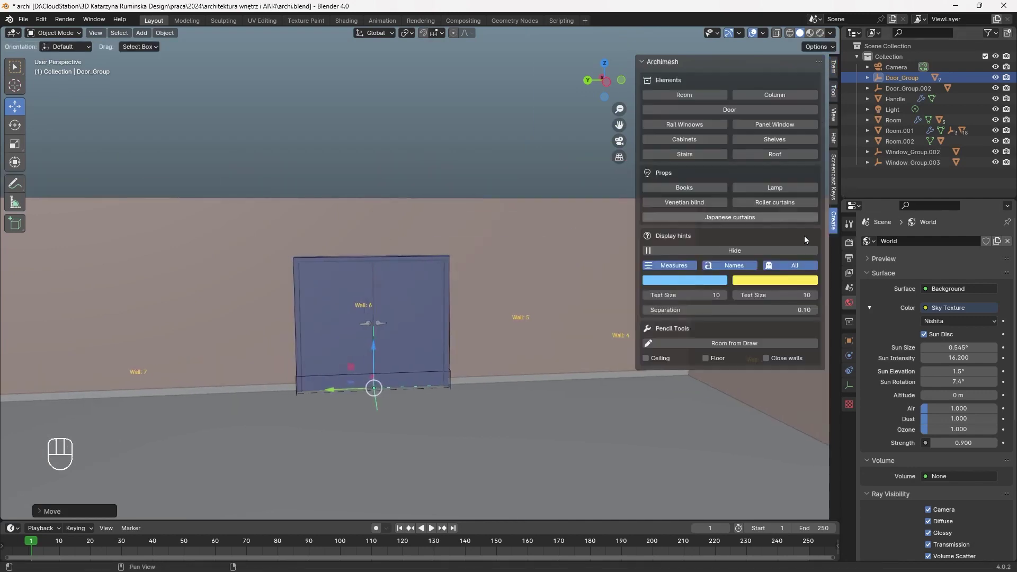
click(475, 249)
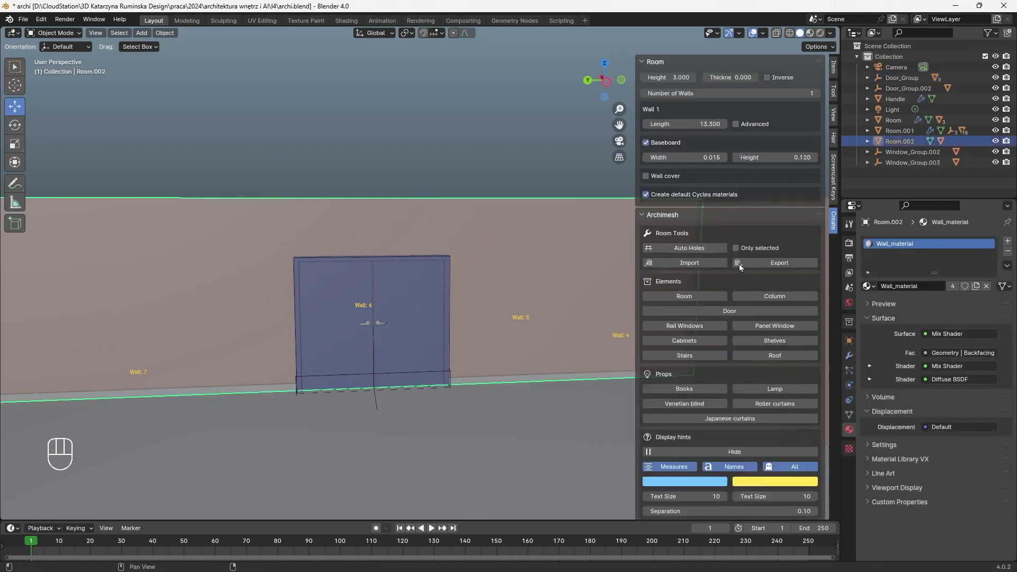
Run Auto Holes on the selected wall with the double door to cut the door opening
click(713, 249)
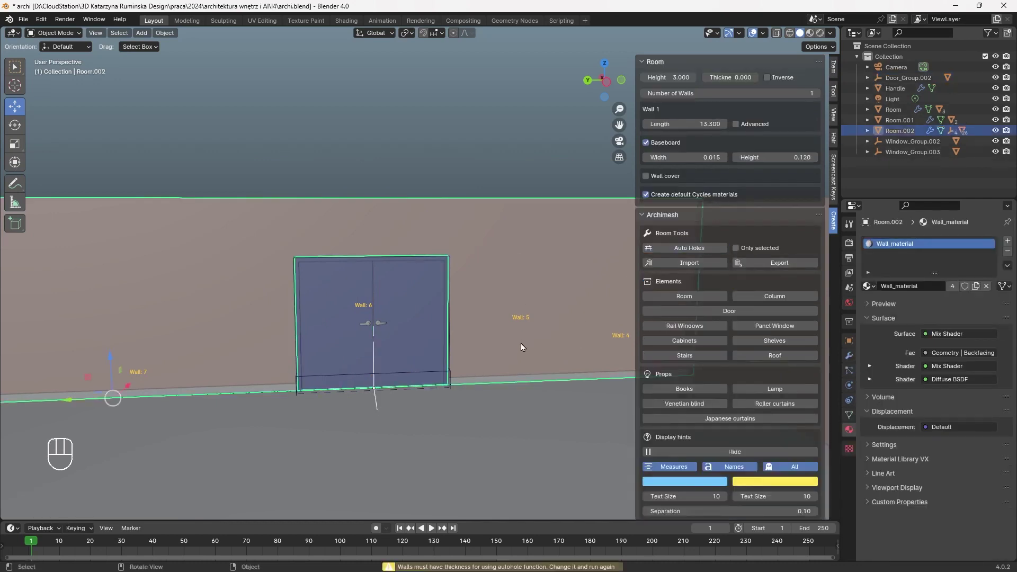
middle_drag(522, 344, 501, 366)
scroll(459, 366, up, 3)
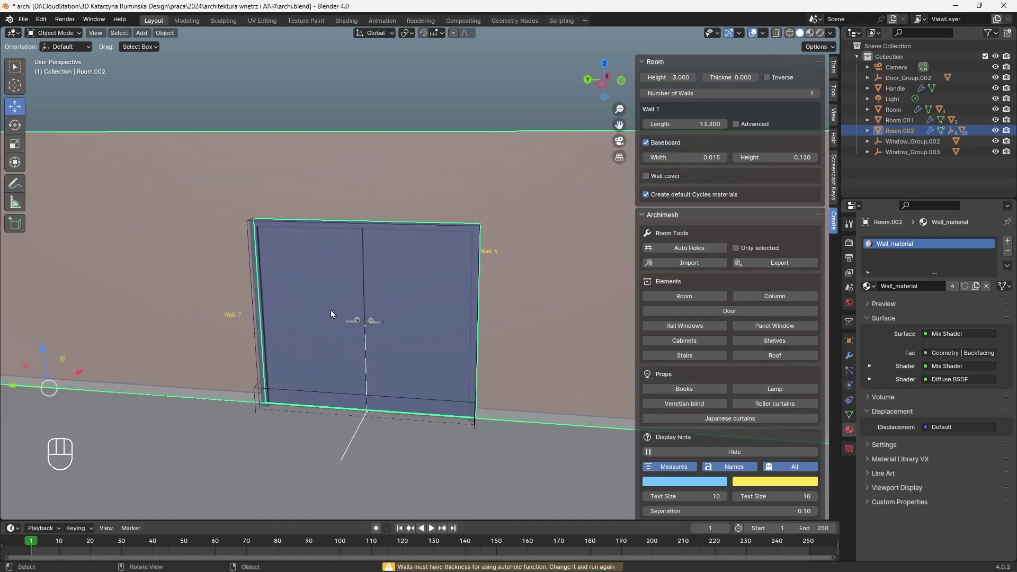
Swing the double door's left leaf open by rotating it about 40° around the global Z axis
click(331, 314)
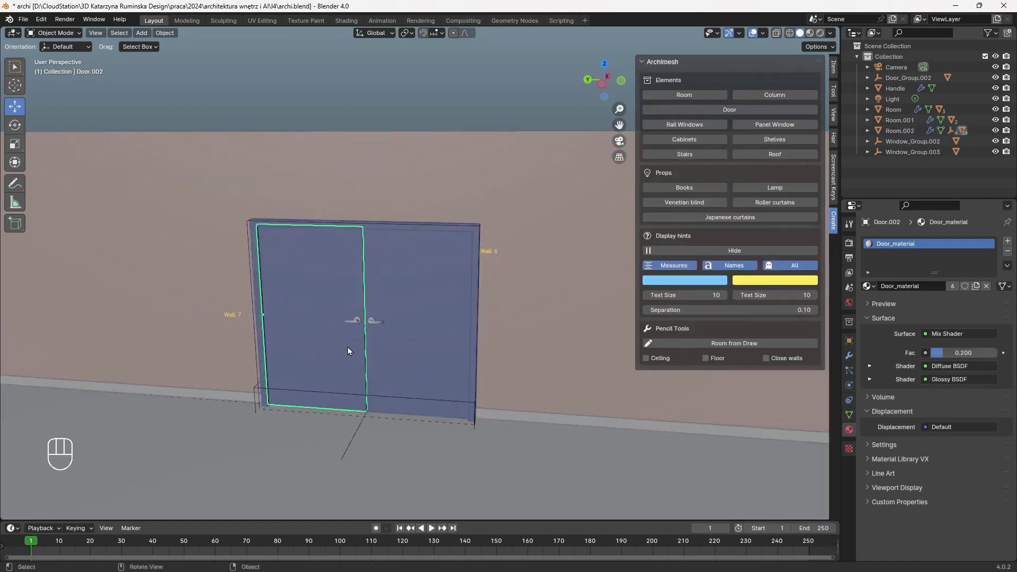
key(r)
key(z)
key(y)
key(z)
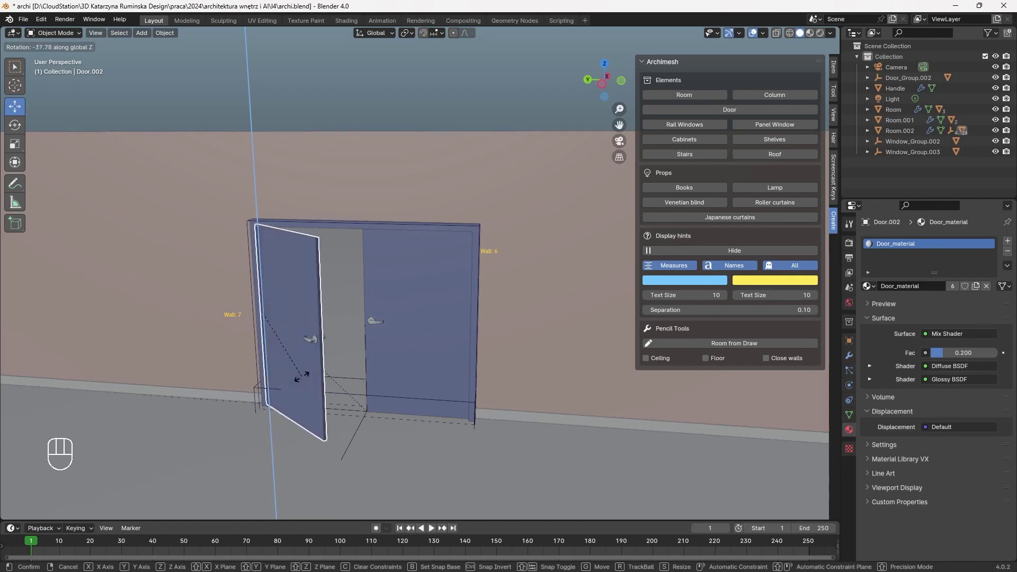
click(323, 375)
Swing the double door's right leaf open by rotating it about 57° around the global Z axis
click(414, 366)
key(r)
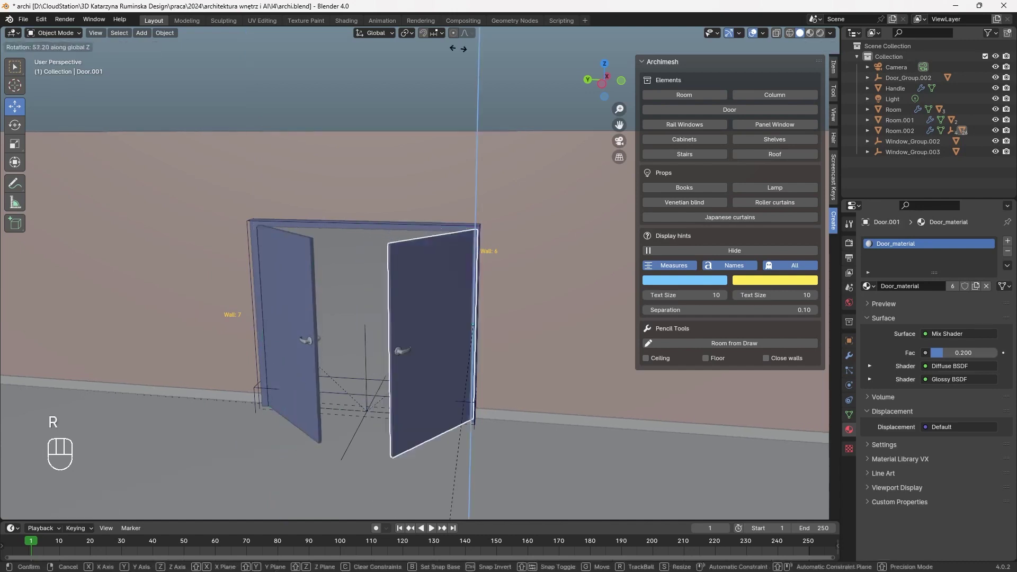
click(730, 468)
Switch the viewport to rendered shading with the opened double door in view
scroll(530, 408, down, 3)
mouse_move(461, 388)
middle_down()
mouse_move(484, 409)
mouse_move(520, 389)
middle_up()
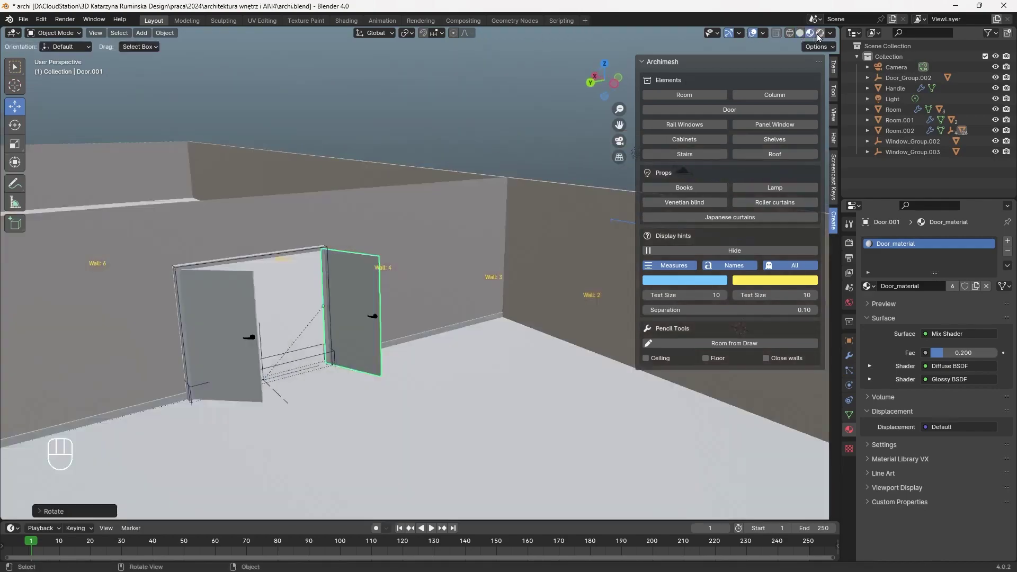
click(820, 33)
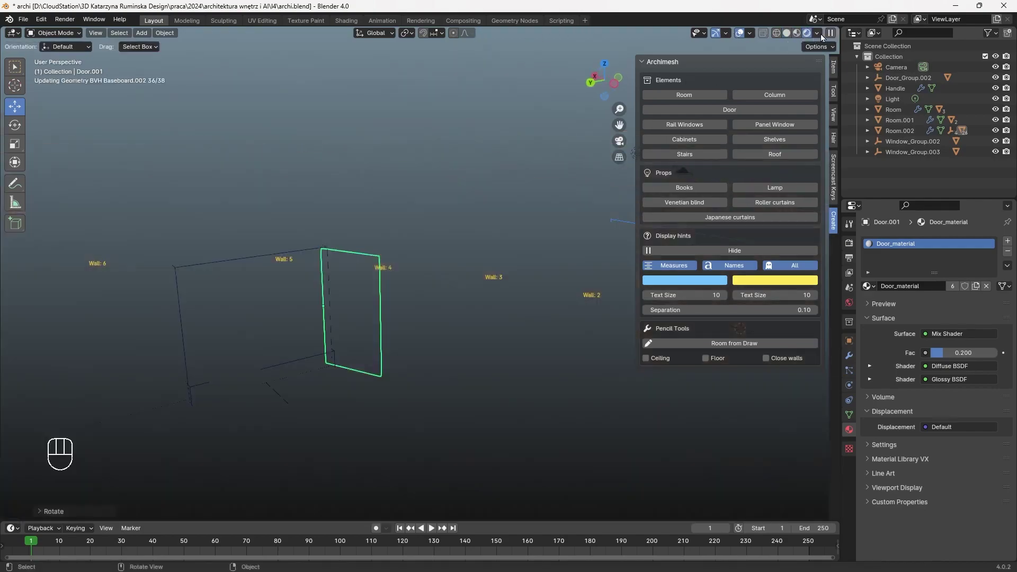
shift+middle_drag(497, 393, 576, 294)
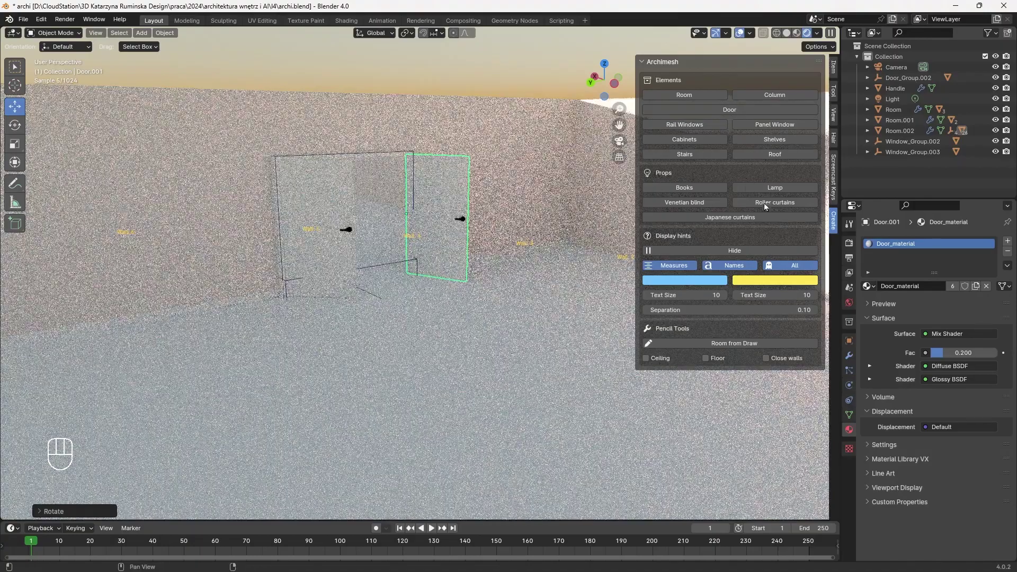
Enable the ceiling for the five-wall room Room.001
click(507, 149)
scroll(490, 218, down, 5)
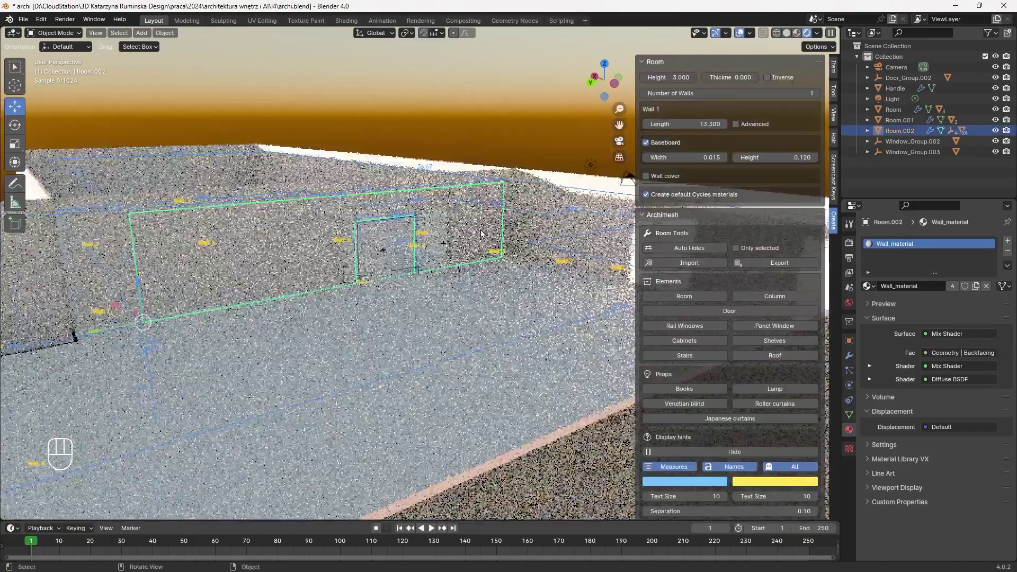
click(153, 173)
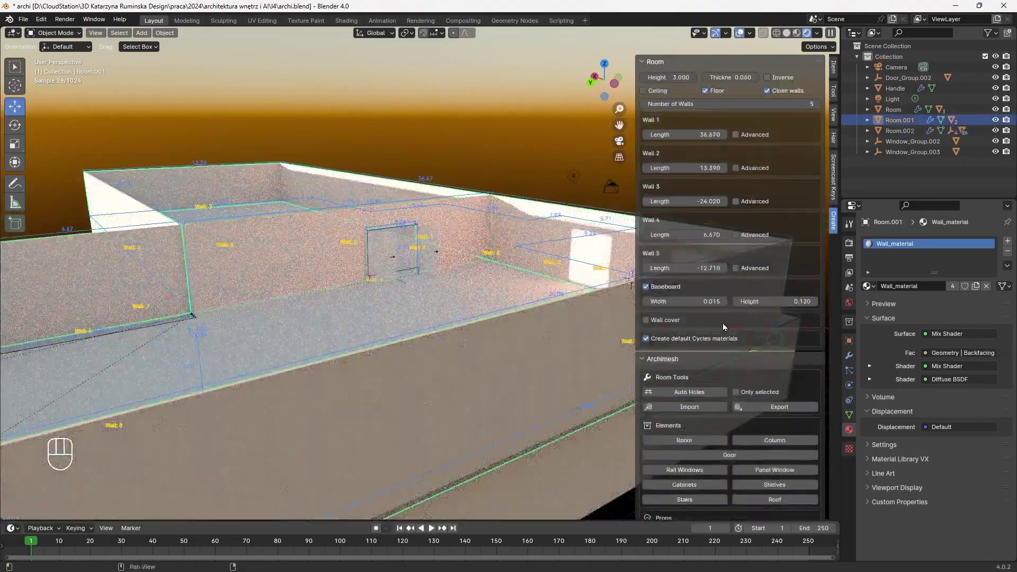
click(657, 91)
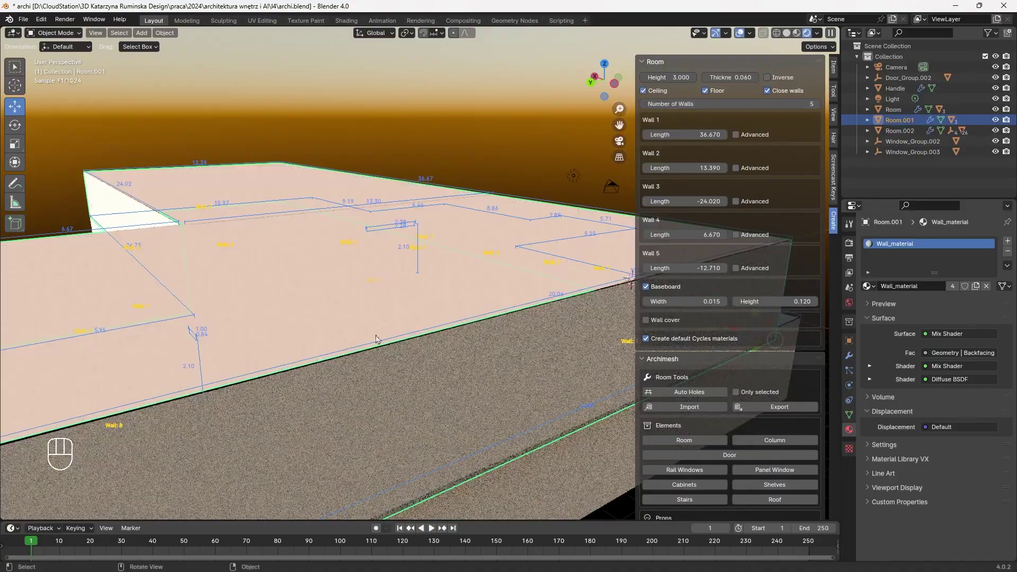
Collapse the Room settings and hide the sidebar to examine the rendered interior around the double door
scroll(377, 339, up, 3)
click(642, 62)
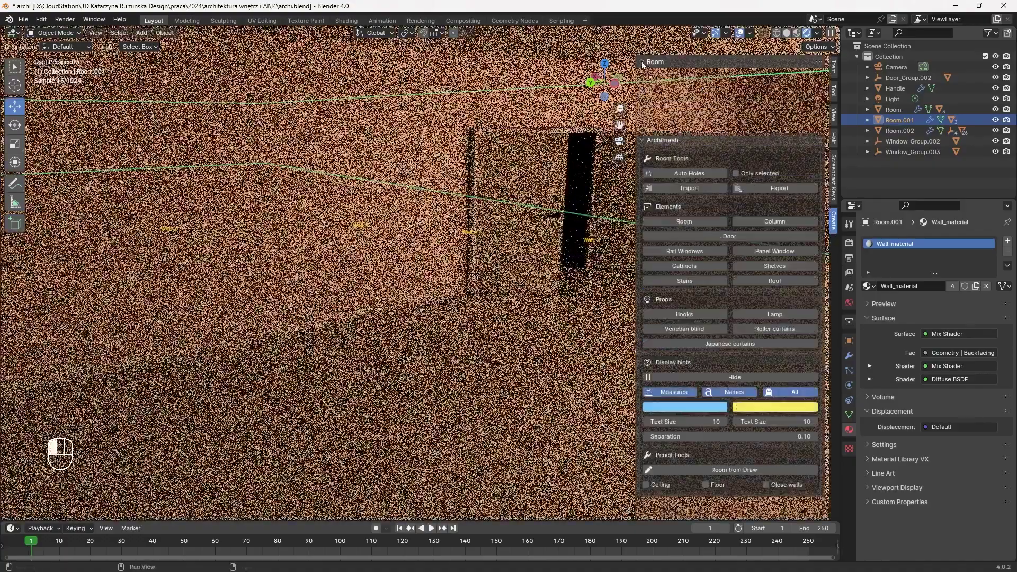
click(645, 62)
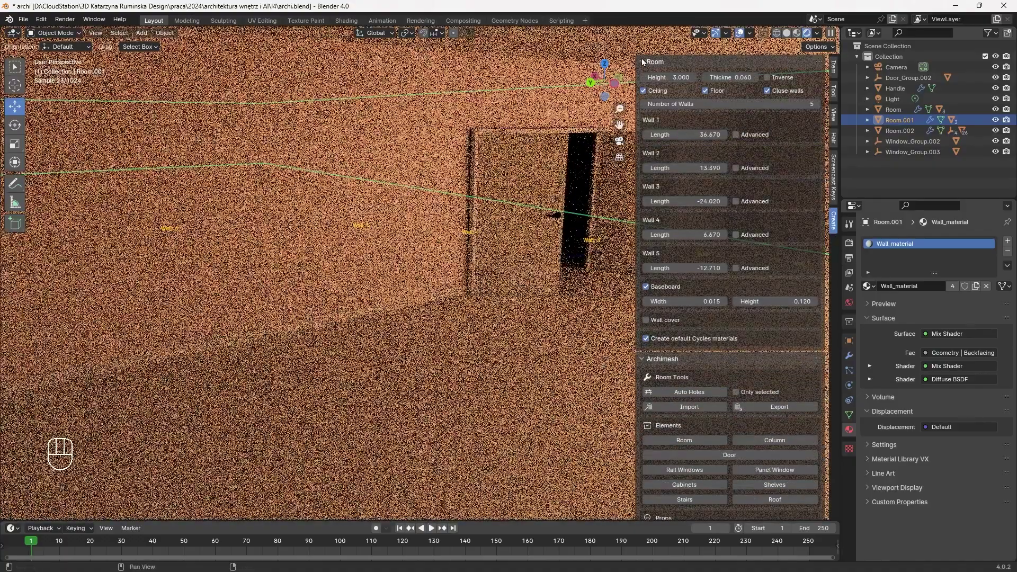
click(643, 62)
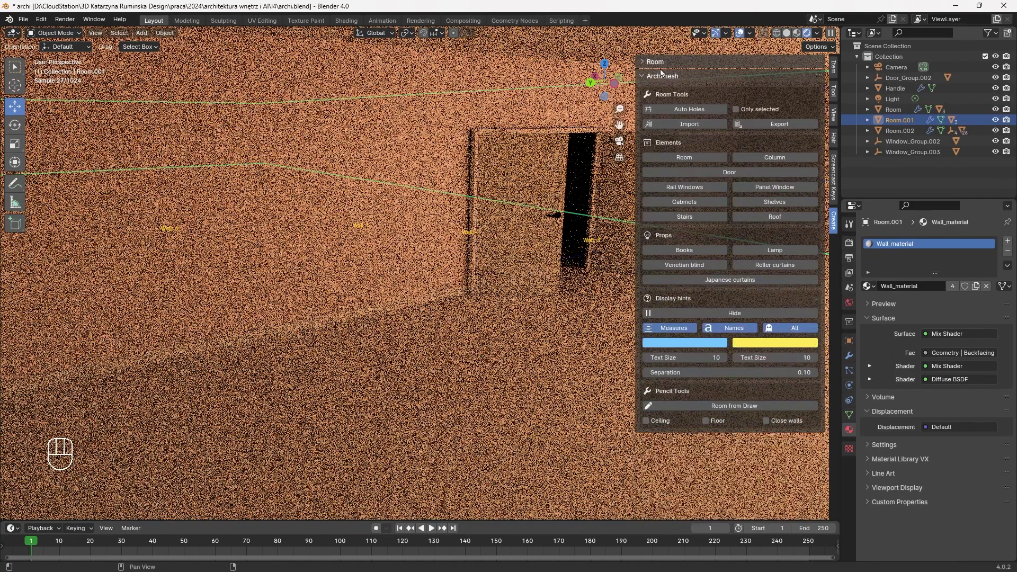
key(n)
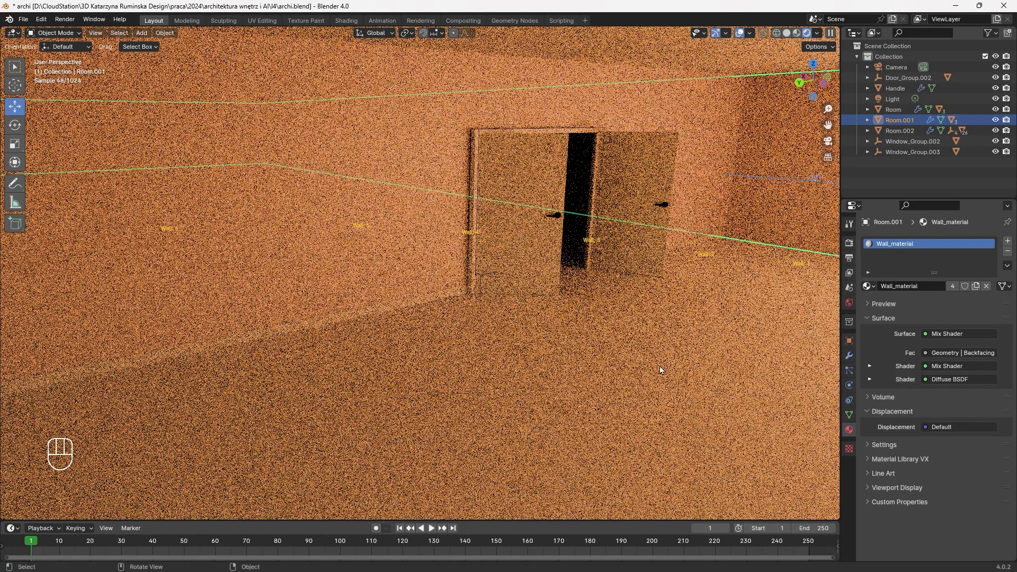
scroll(660, 357, up, 1)
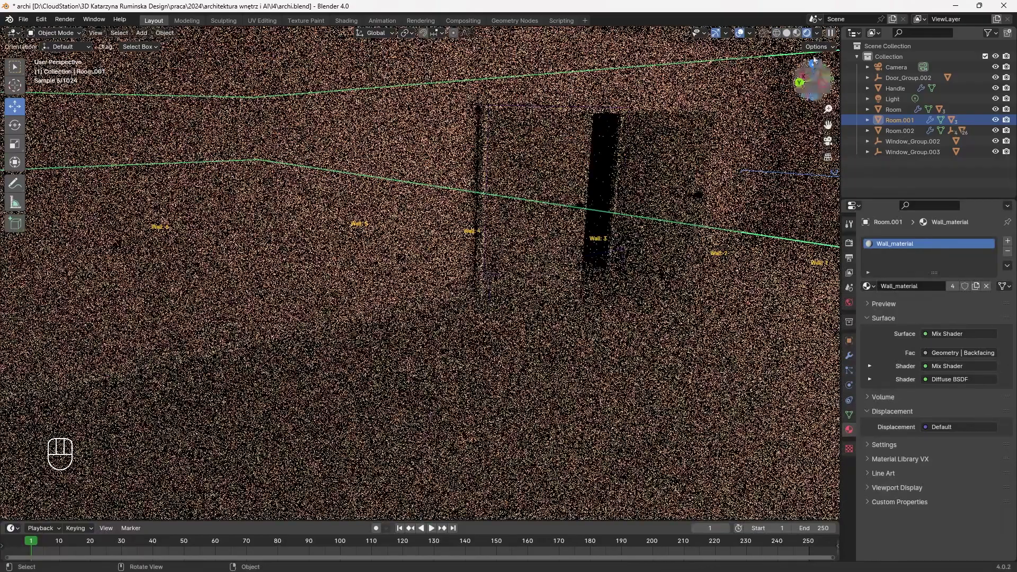
Switch the viewport back to material preview shading
click(800, 34)
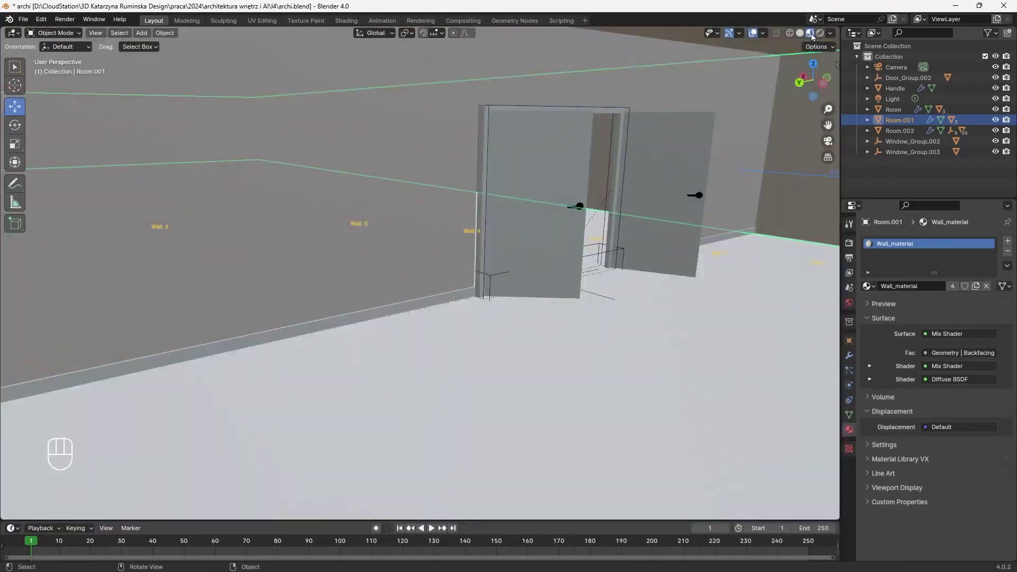
click(820, 33)
click(831, 32)
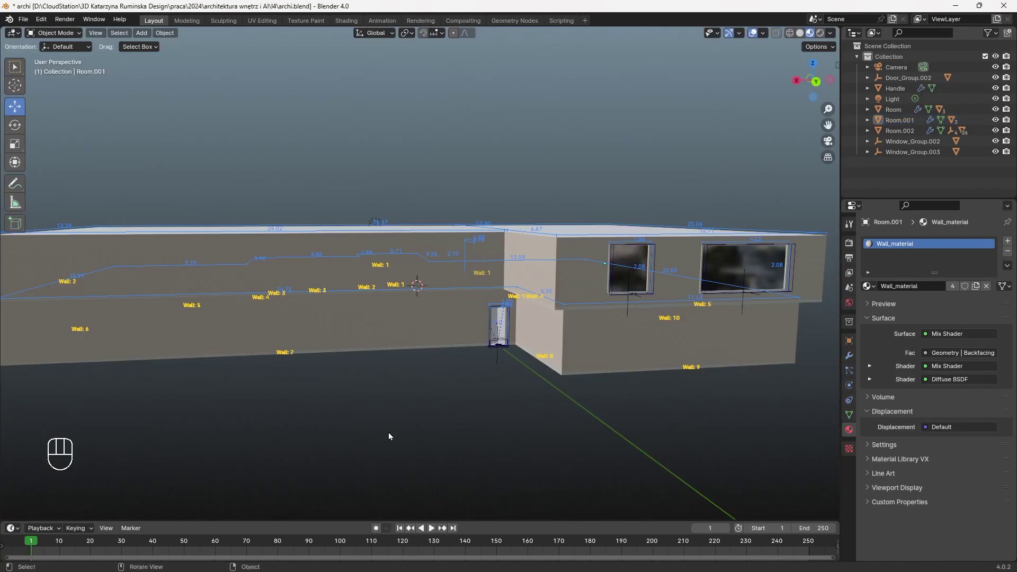
Add an Archimesh panel window and move it onto the long exterior wall of the lower storey
middle_drag(389, 434, 586, 416)
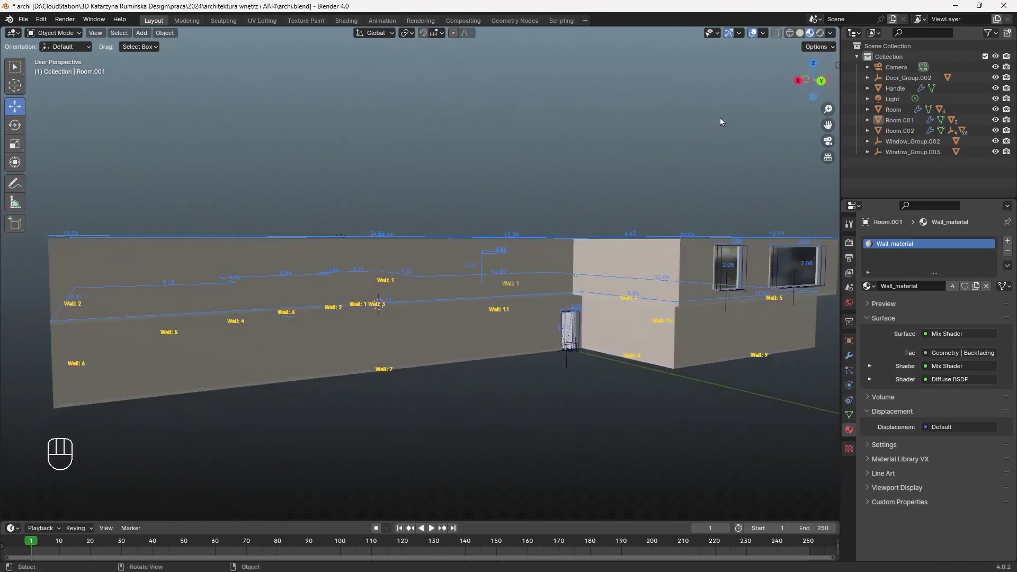
key(n)
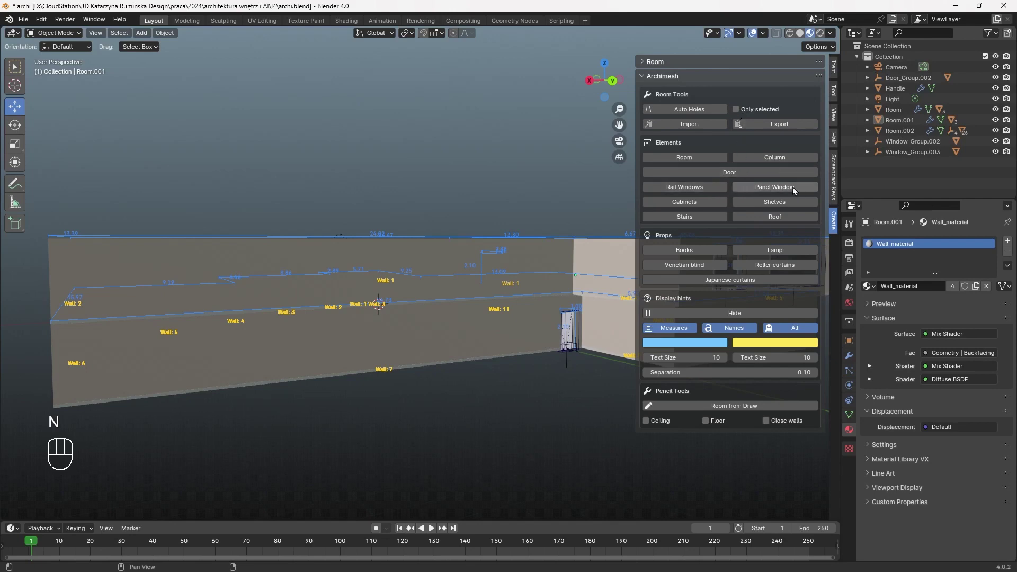
click(778, 188)
middle_drag(305, 344, 333, 290)
key(g)
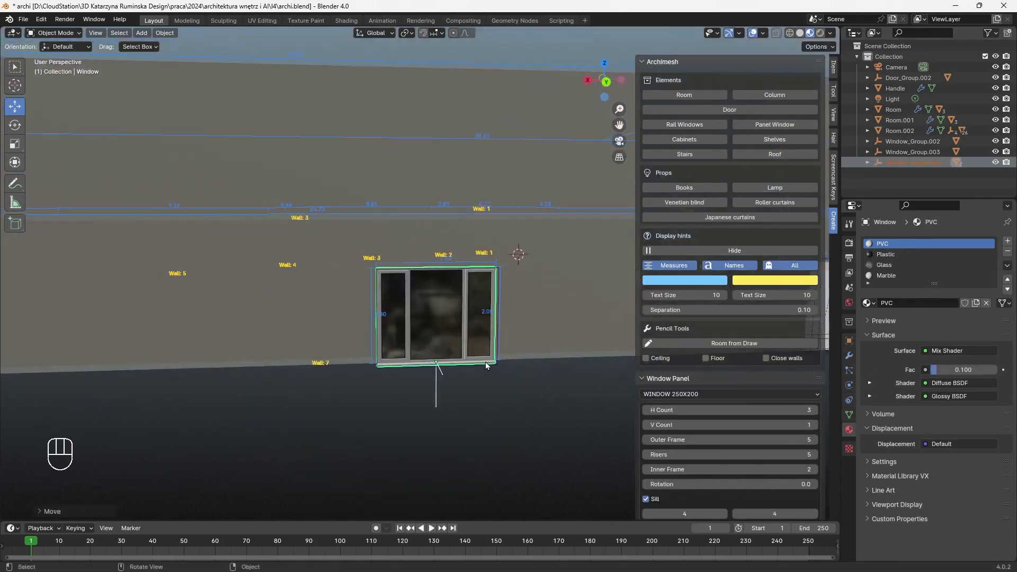
click(486, 365)
drag(414, 341, 507, 346)
click(516, 360)
click(516, 361)
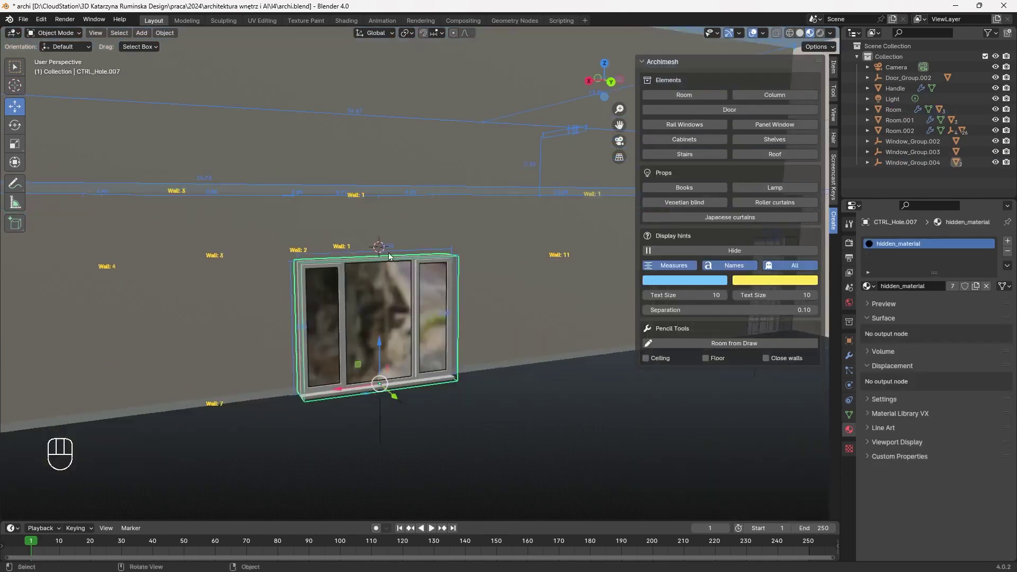
click(341, 262)
click(341, 263)
key(s)
click(316, 297)
Select Window_Group.004 and nudge it slightly along the Z and Y axes at the lower exterior wall
click(912, 162)
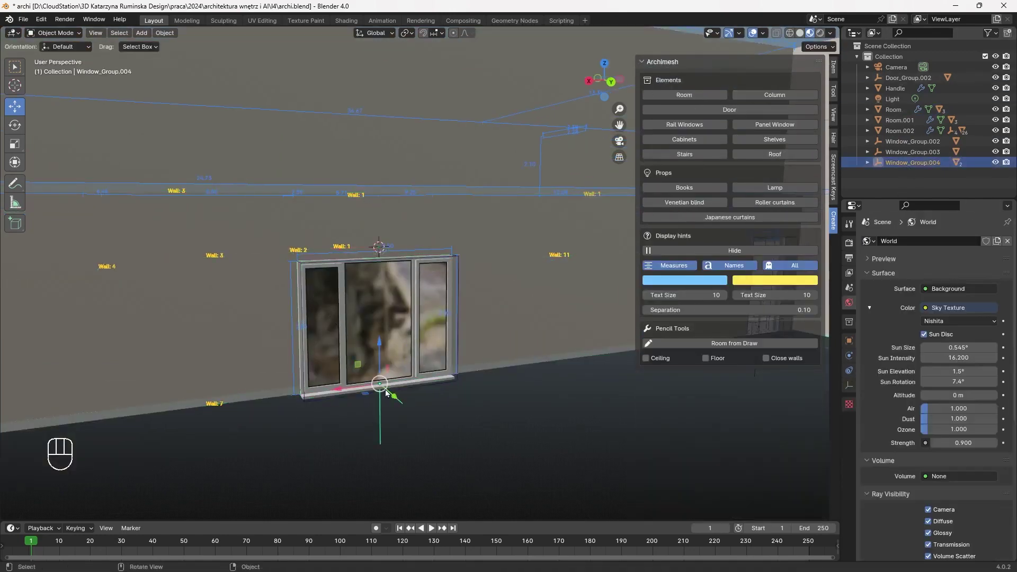
drag(498, 352, 502, 348)
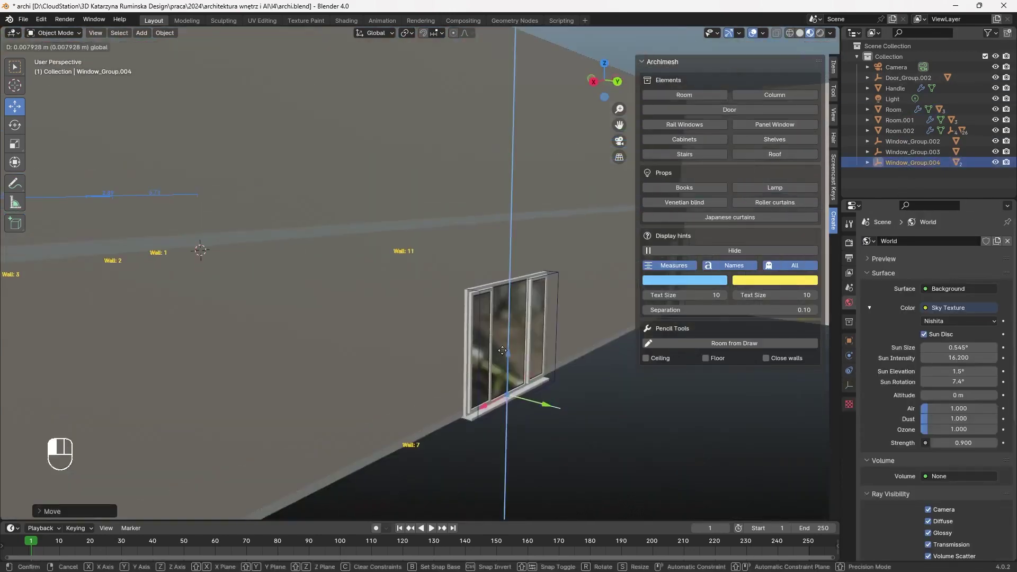
drag(546, 403, 545, 402)
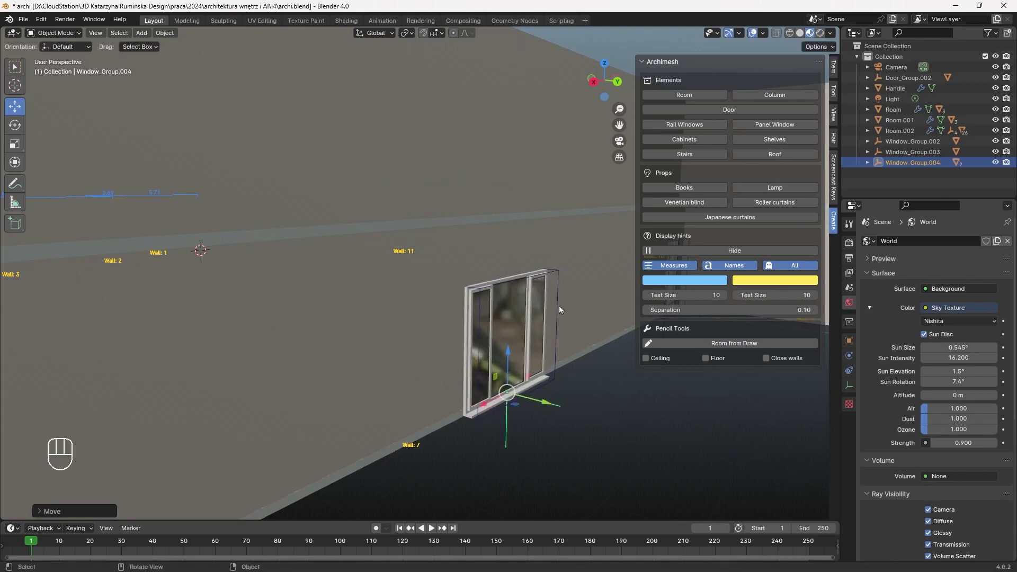
Select the new window's frame and bring its Window Panel settings into view
click(557, 307)
click(470, 291)
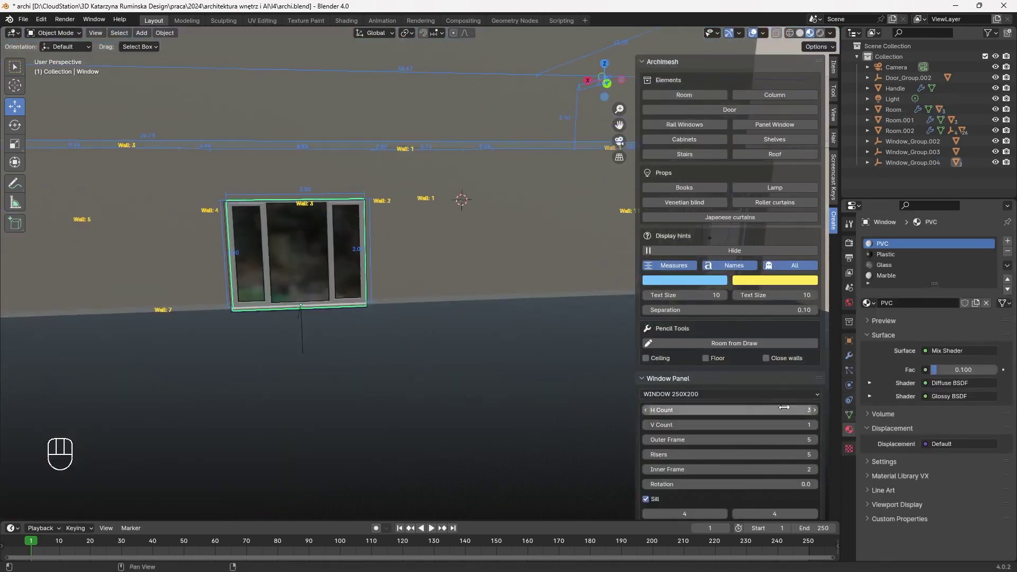
scroll(775, 380, down, 5)
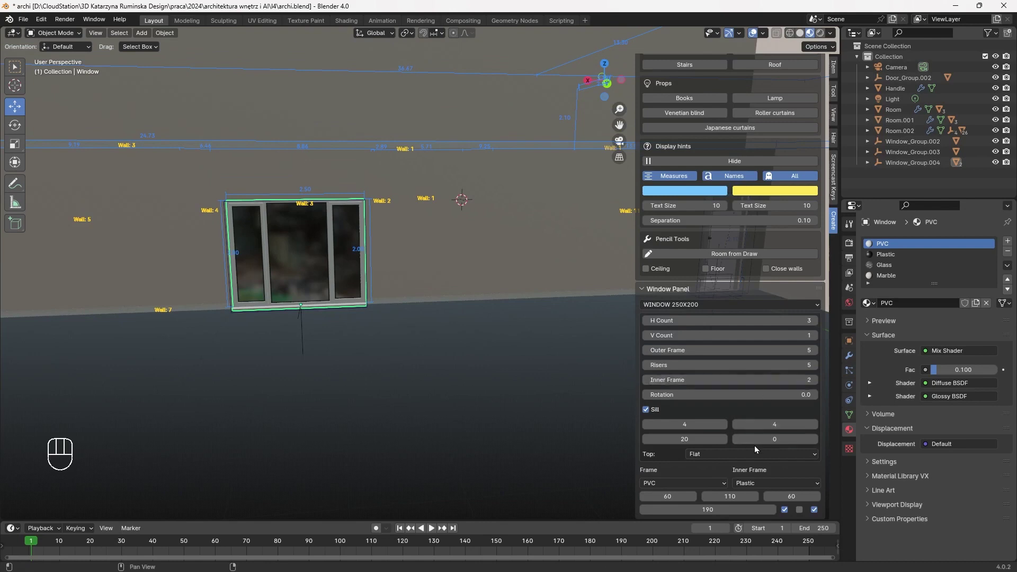
Try the WINDOW 200X200 preset on the new window and restore the WINDOW 250X200 preset
click(739, 304)
click(738, 304)
click(739, 304)
click(718, 328)
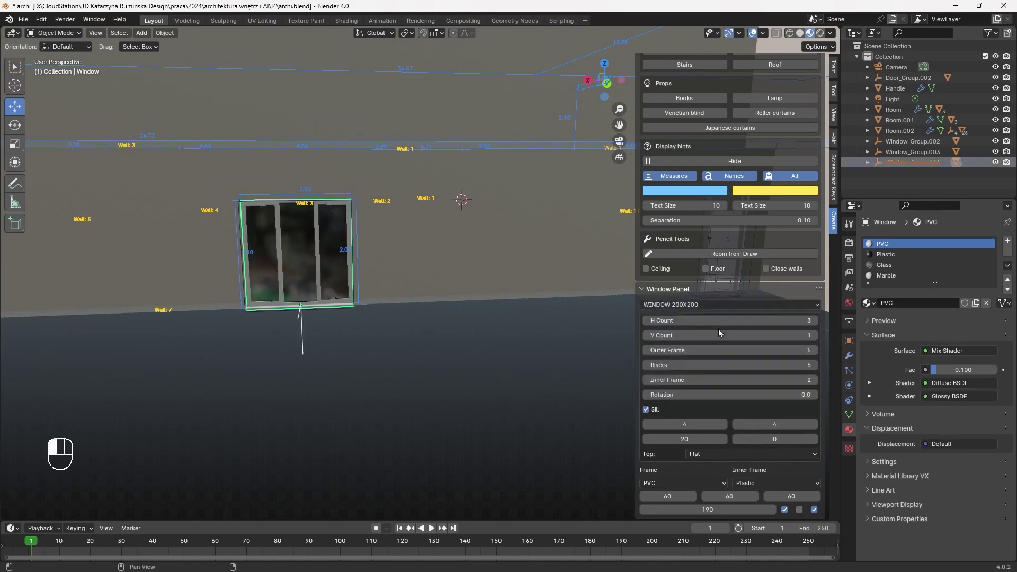
click(703, 304)
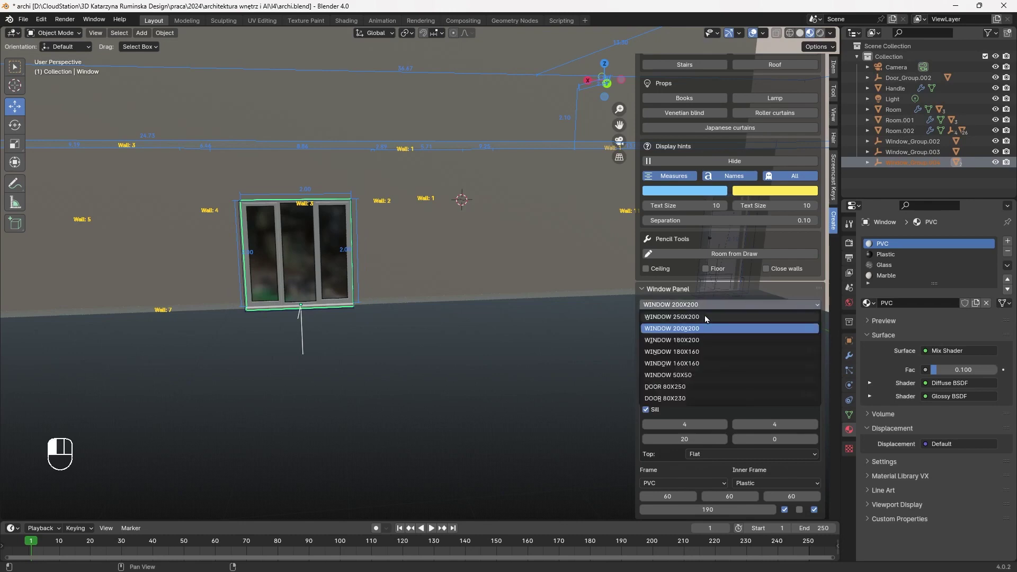
click(705, 315)
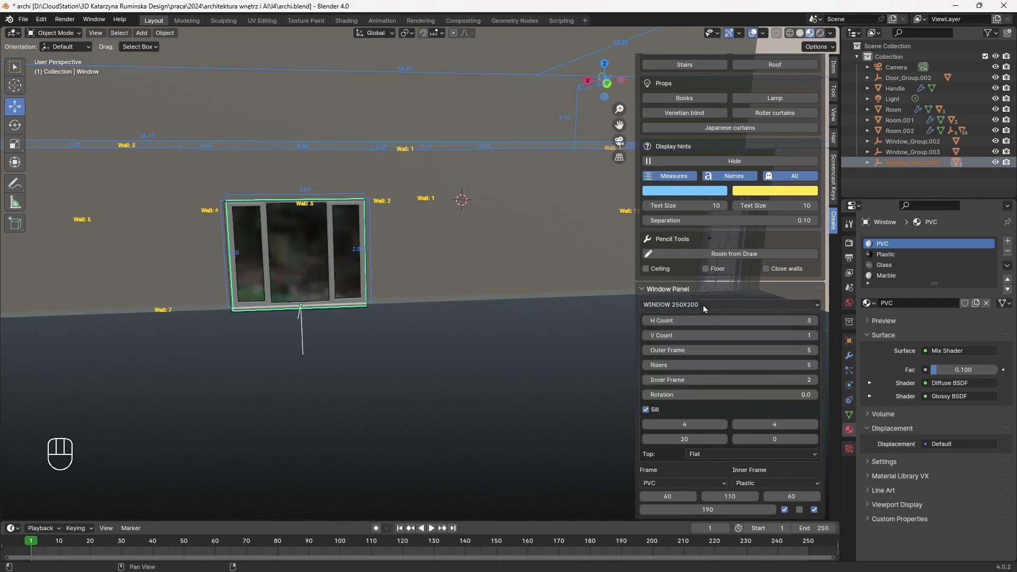
click(703, 305)
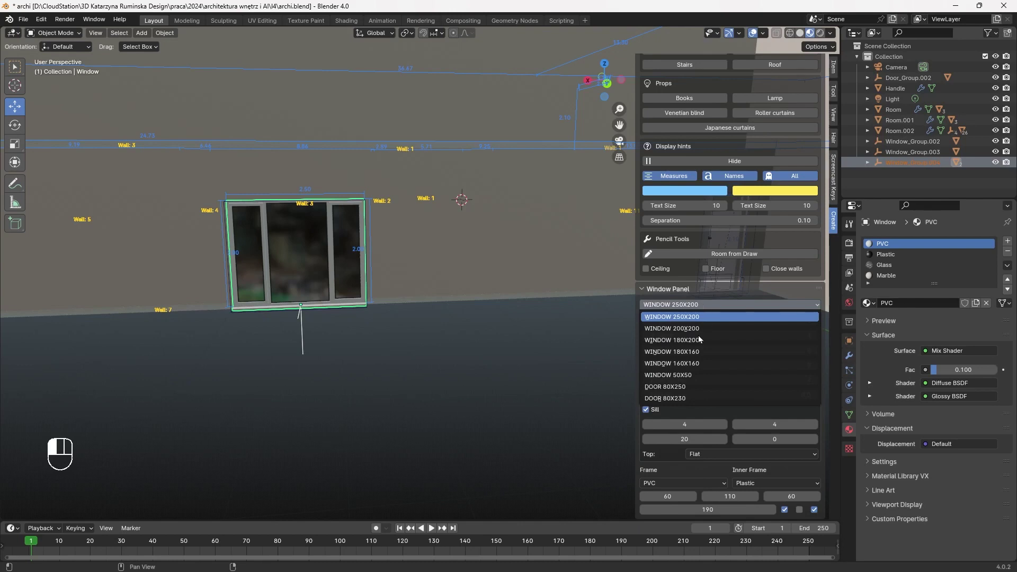
Set the window sill's values to 5, 5 and 28, and give the window an Arch top
drag(684, 424, 705, 439)
click(701, 454)
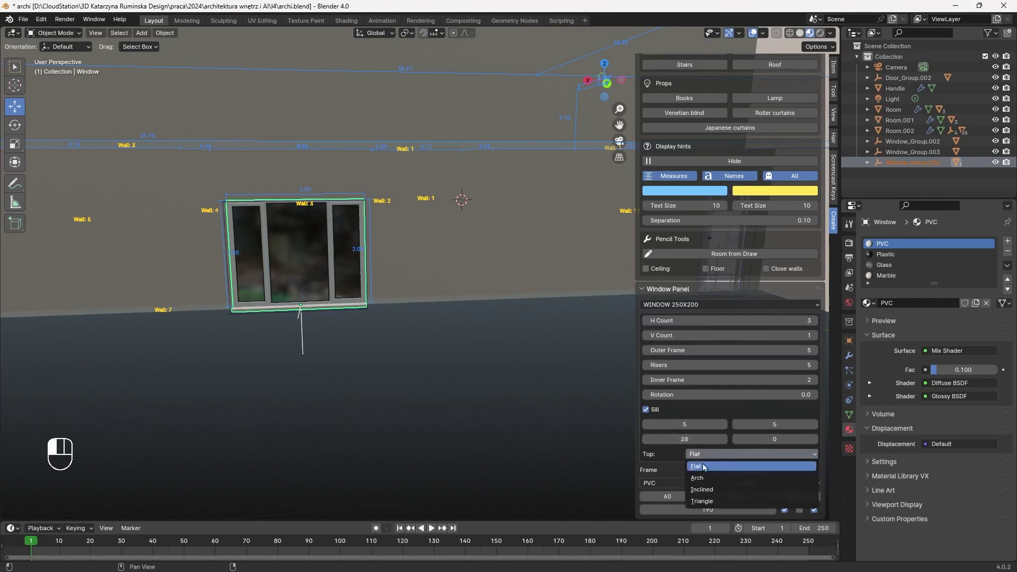
click(698, 478)
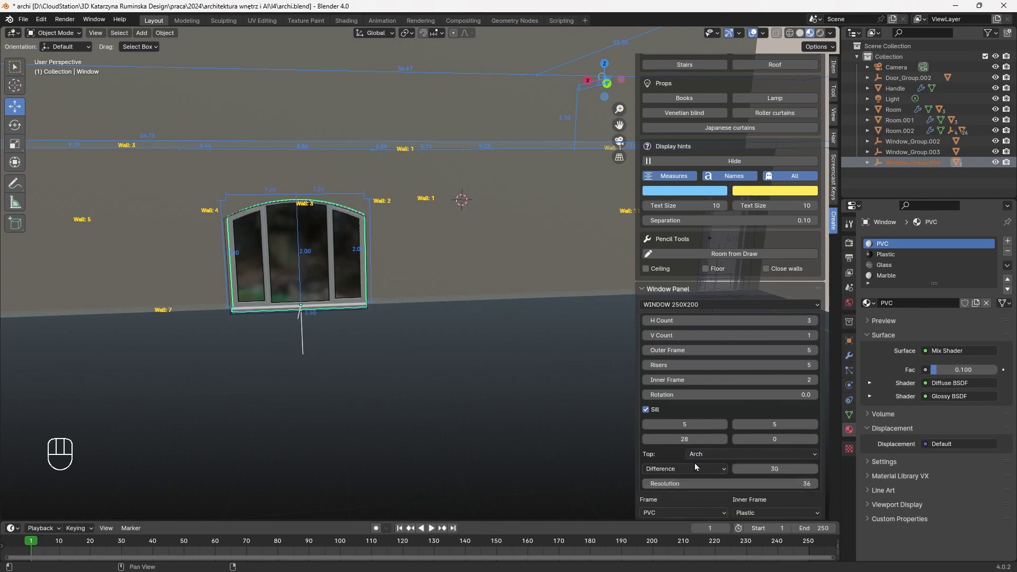
Give the selected window an Inclined top
click(723, 454)
click(720, 492)
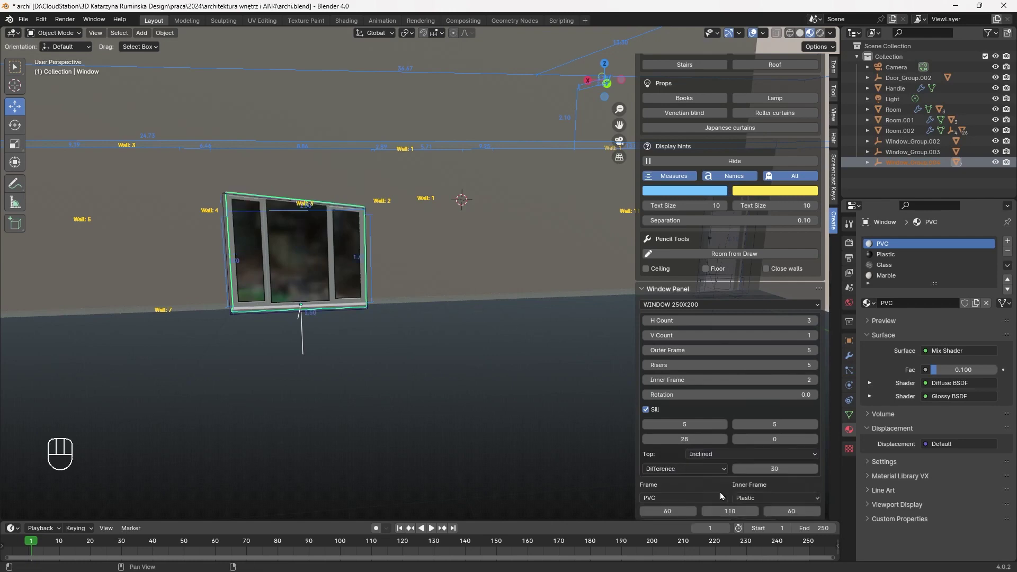
Try a Triangle top and a different top Difference value on the window, and undo back to the Inclined top
click(727, 453)
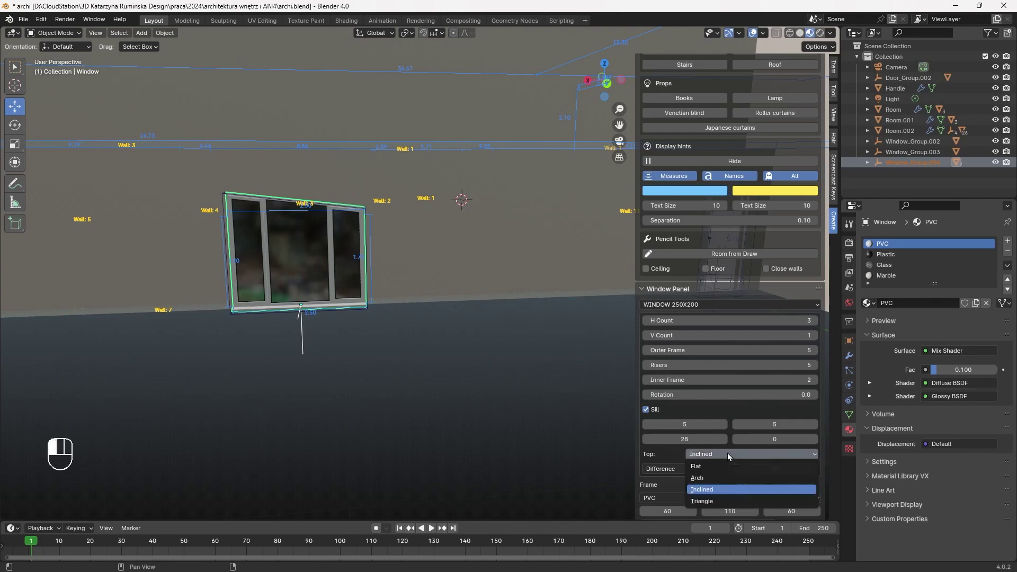
click(696, 501)
drag(792, 470, 735, 117)
key(ctrl+z)
key(ctrl+z)
key(ctrl+z)
key(ctrl+z)
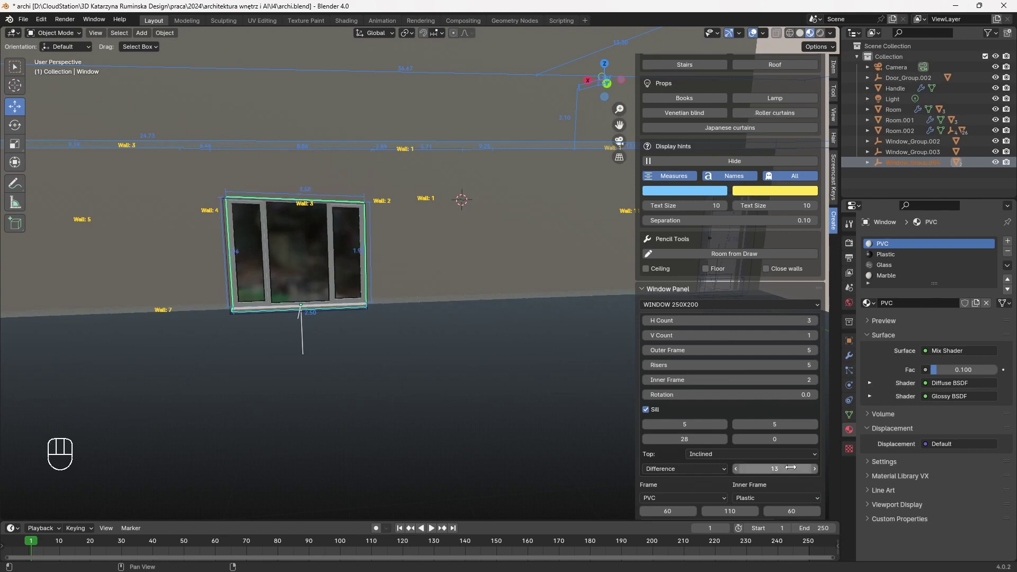
Try the Plastic frame material, and set both the Frame and Inner Frame of the window to WOOD
scroll(736, 487, down, 1)
click(684, 484)
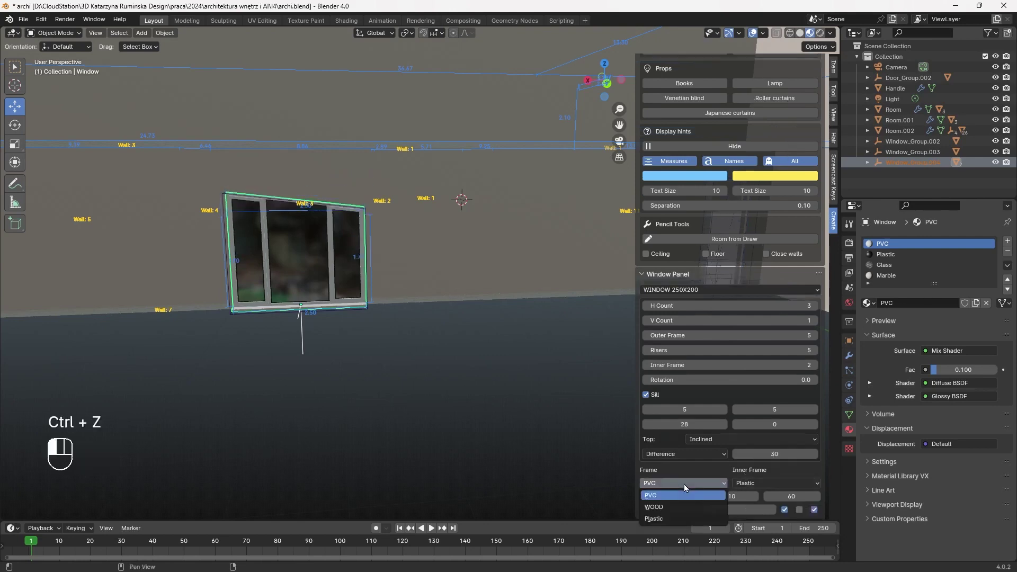
click(670, 507)
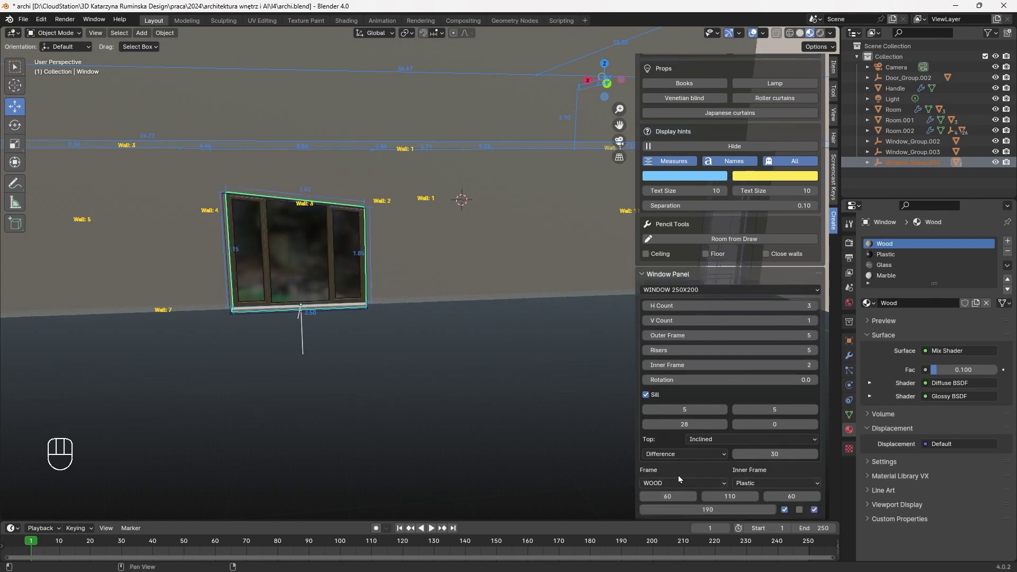
click(682, 483)
click(670, 519)
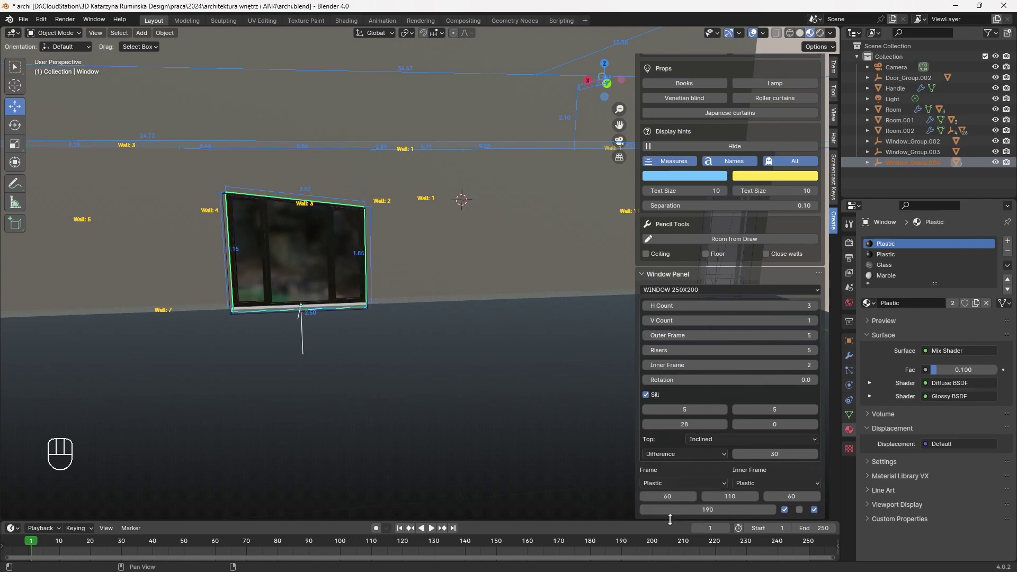
click(687, 483)
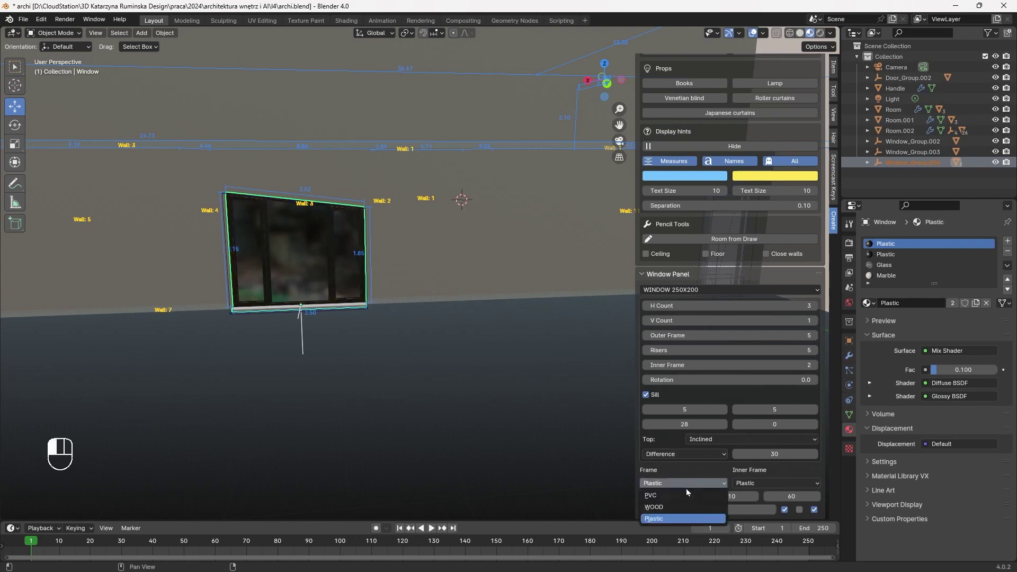
click(672, 507)
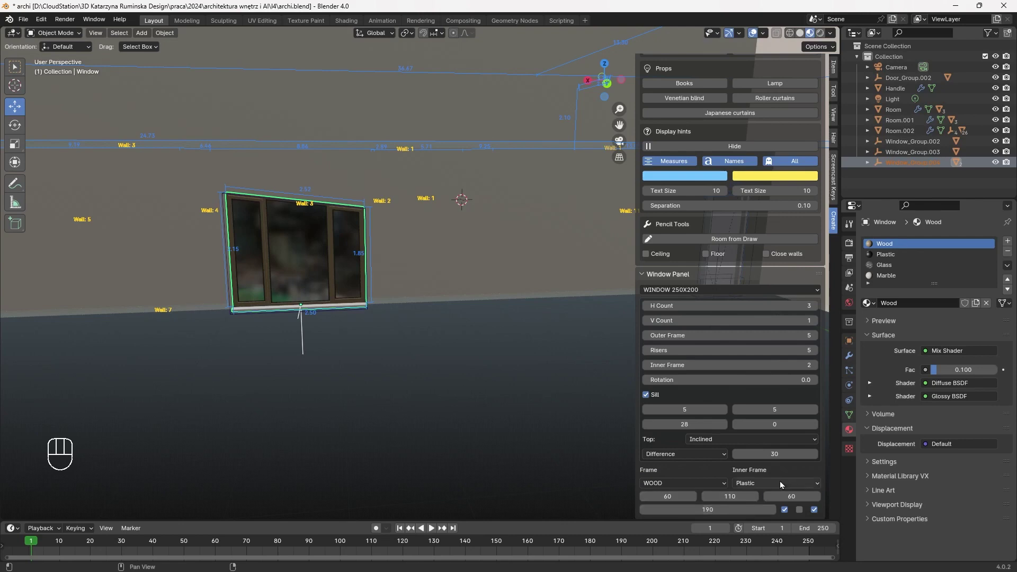
click(765, 483)
click(755, 507)
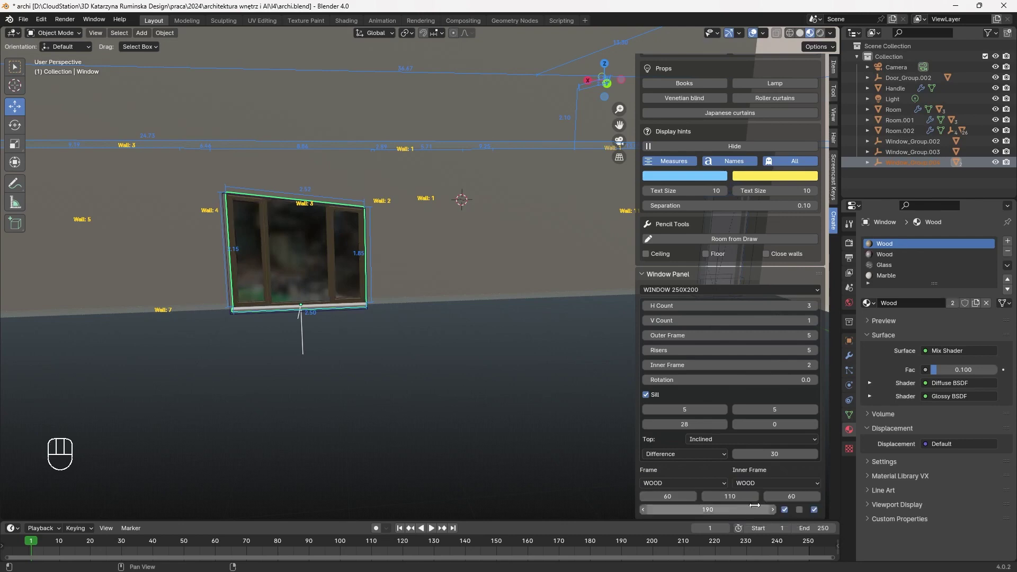
Check the wood frame and sill up close, and raise the window's height to 199
scroll(319, 320, up, 8)
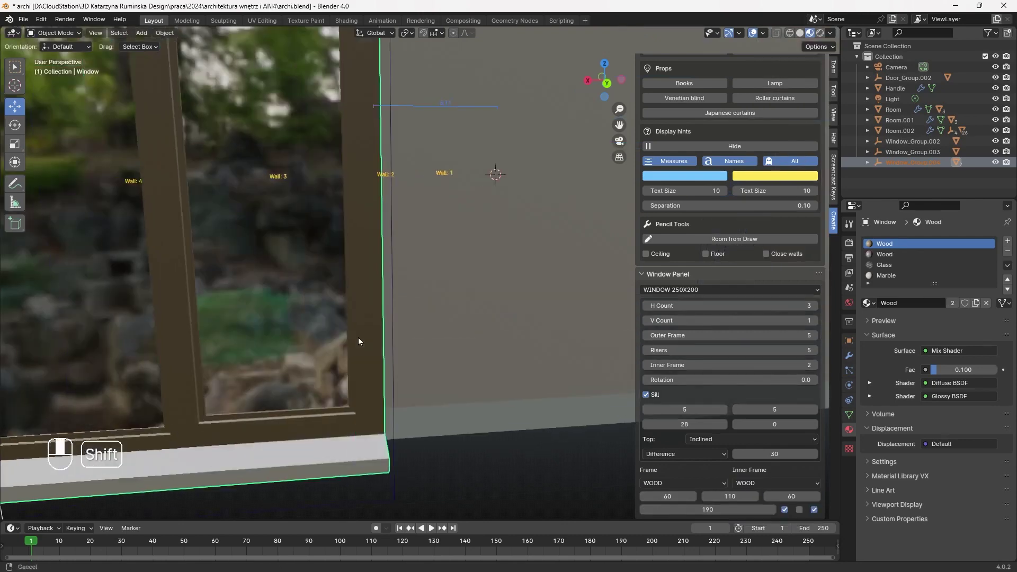
shift+middle_drag(358, 338, 418, 333)
scroll(417, 333, down, 8)
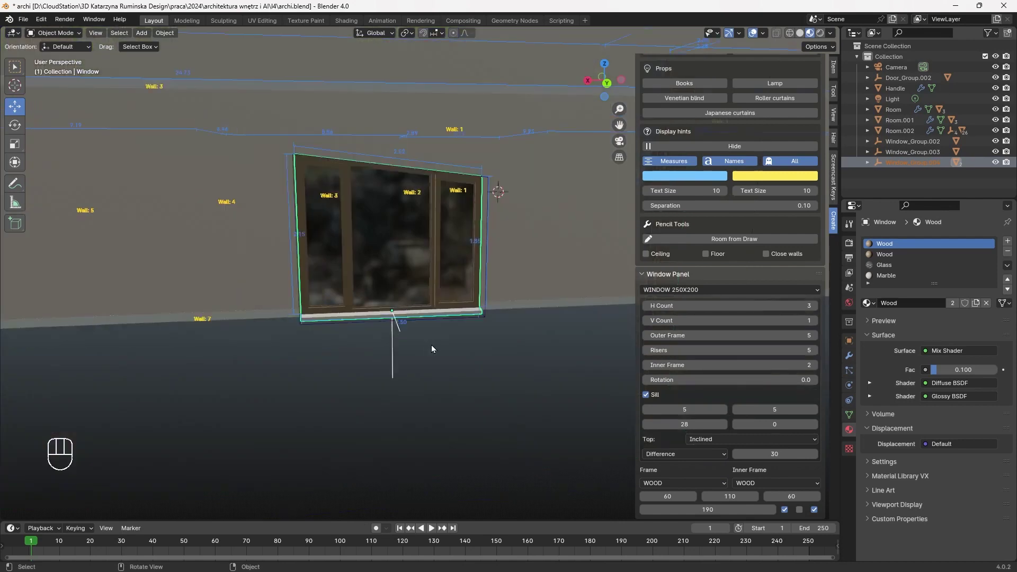
click(450, 313)
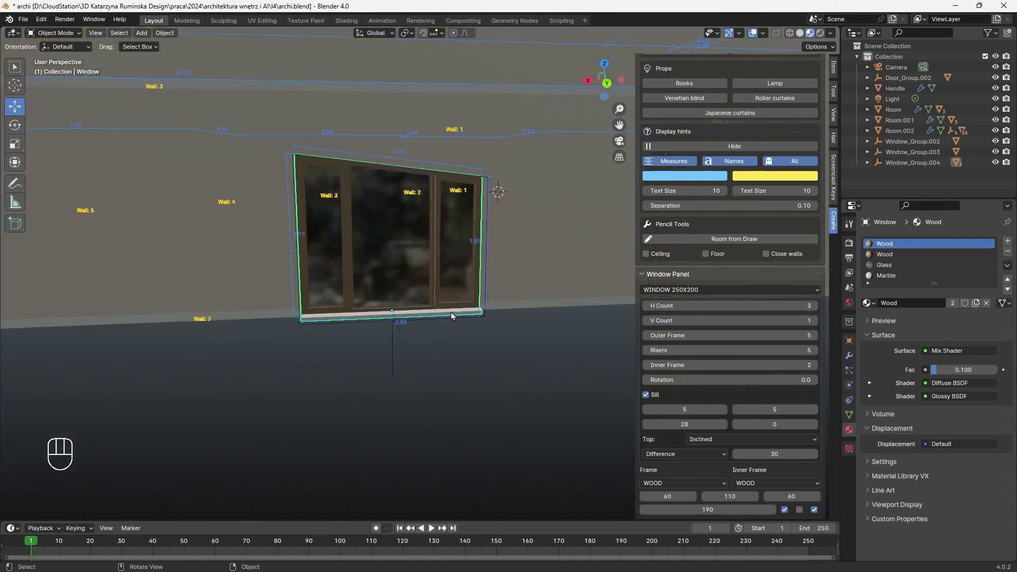
click(451, 313)
click(366, 304)
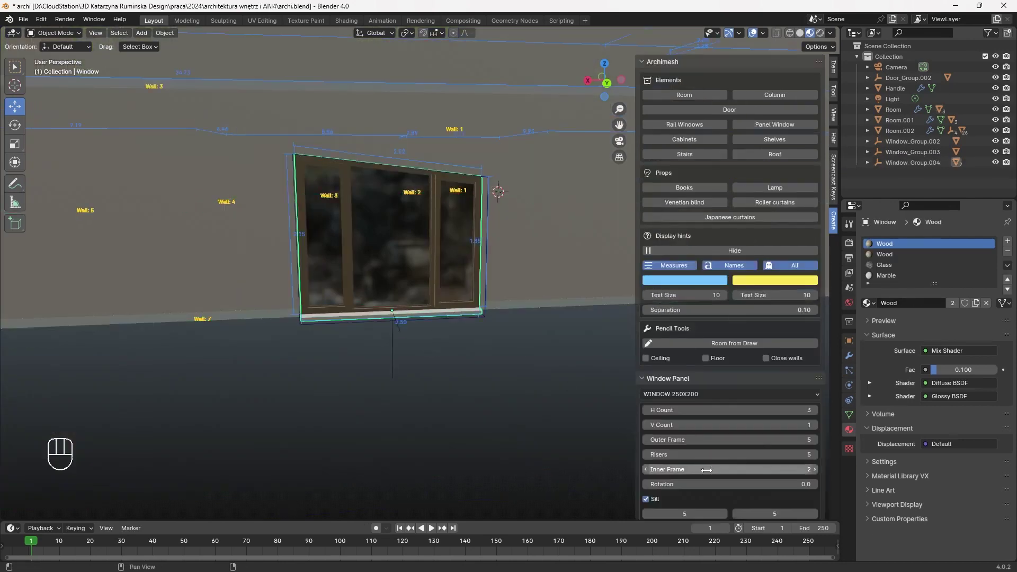
scroll(720, 479, down, 5)
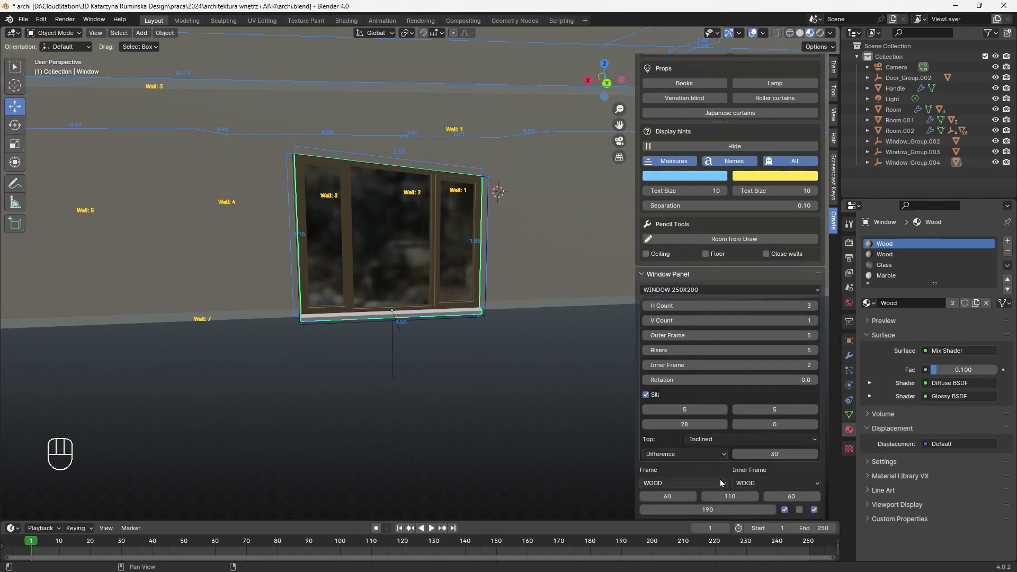
click(772, 510)
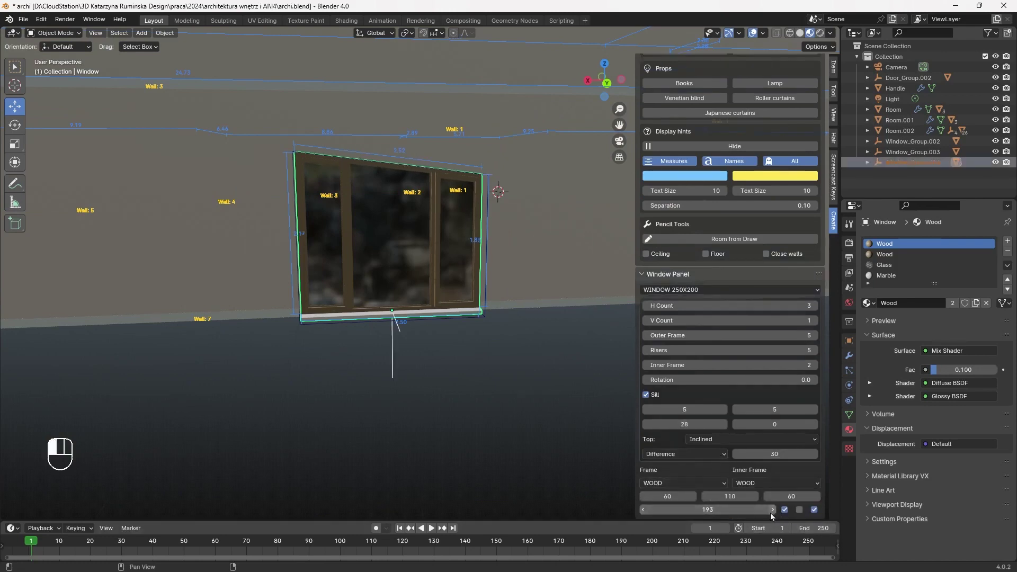
click(771, 510)
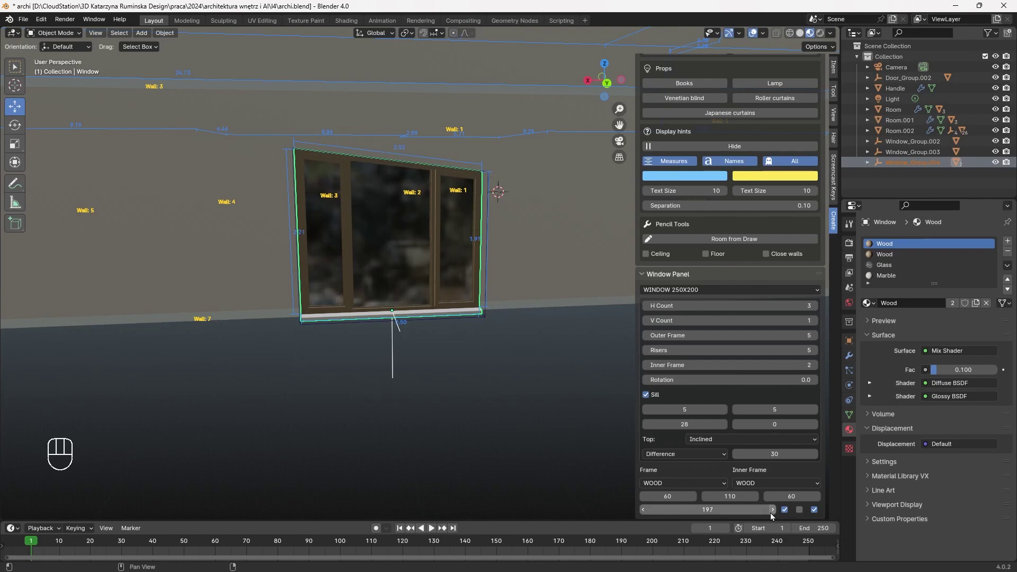
click(771, 511)
click(772, 511)
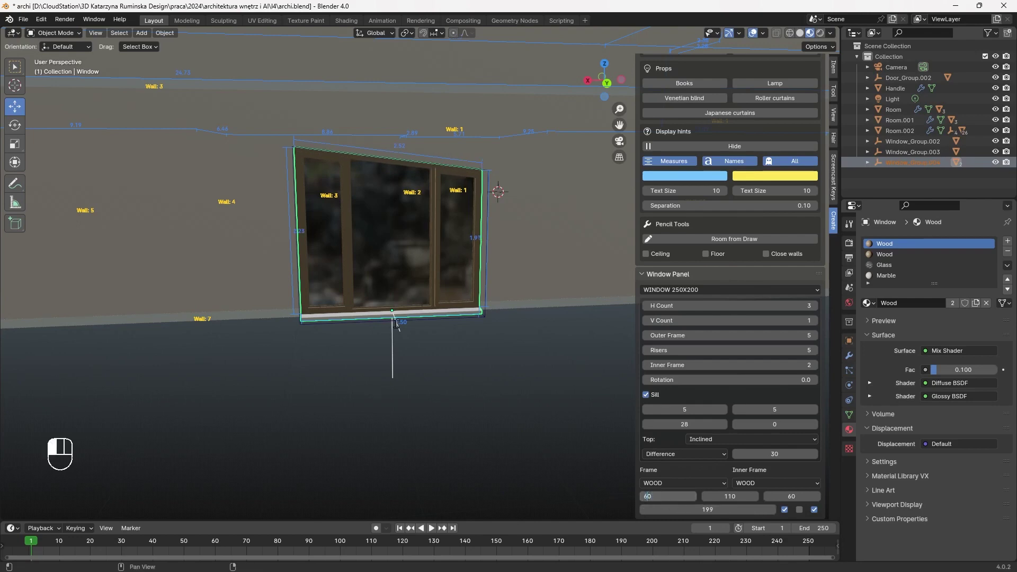
Move Window_Group.004 to the far end of the lower exterior wall and save the file
click(440, 393)
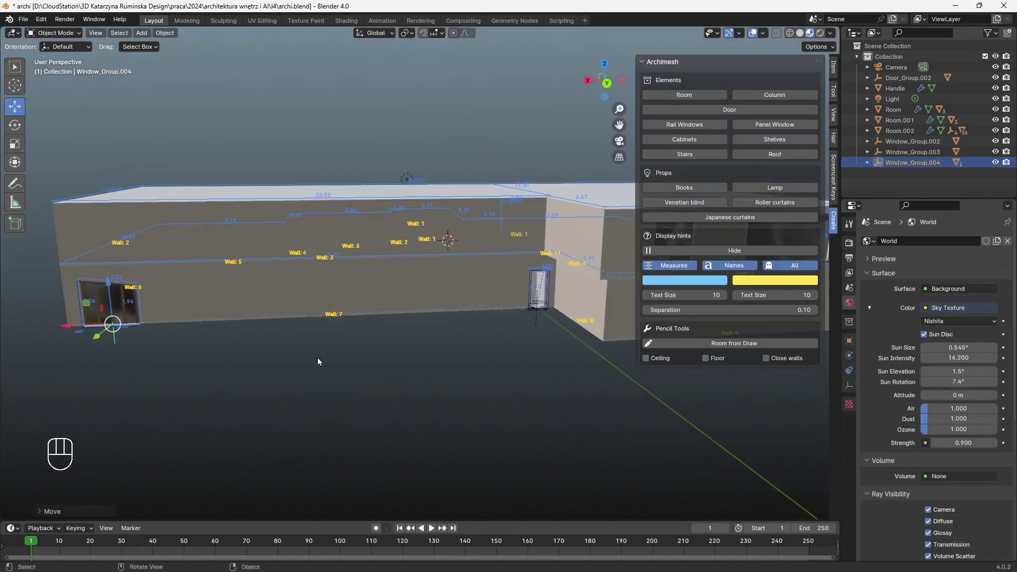
middle_drag(317, 358, 373, 386)
key(ctrl+s)
Cut the window's opening in Room with Auto Holes and nudge Window_Group.004 slightly along the Y axis
click(472, 339)
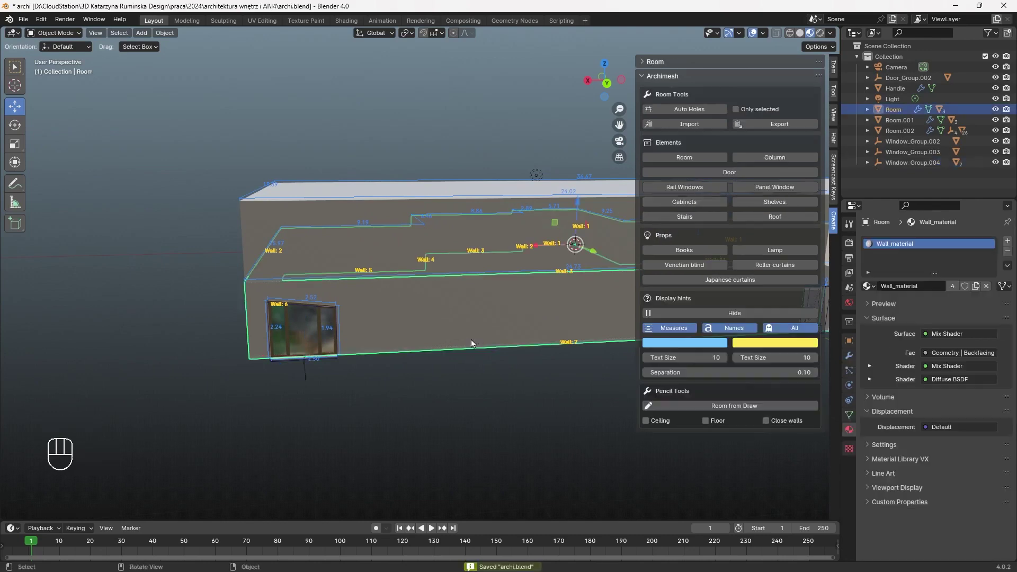
click(685, 110)
middle_drag(339, 371, 494, 466)
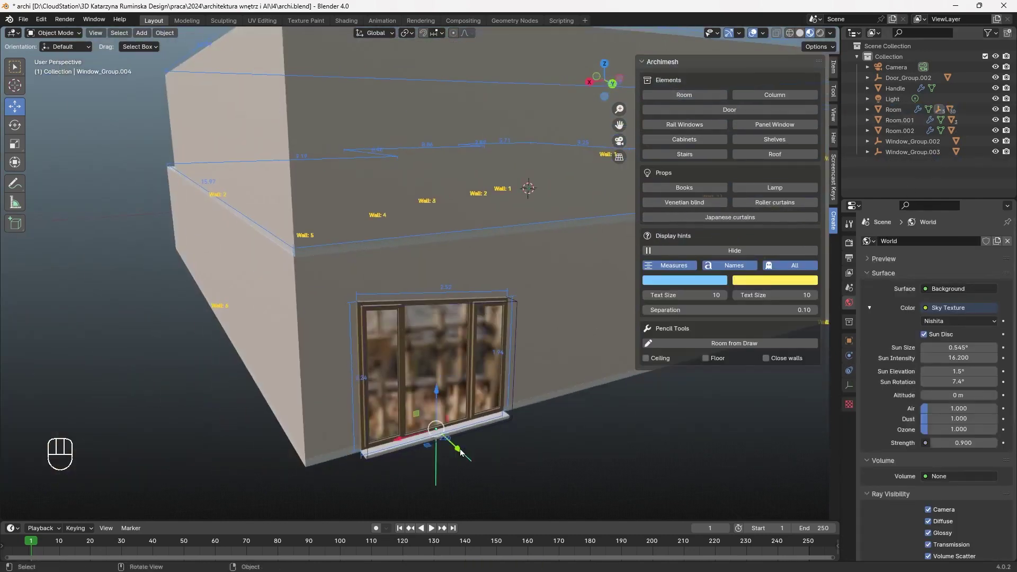
mouse_move(459, 450)
mouse_down()
mouse_move(449, 444)
mouse_move(456, 449)
mouse_up()
middle_drag(524, 397, 500, 384)
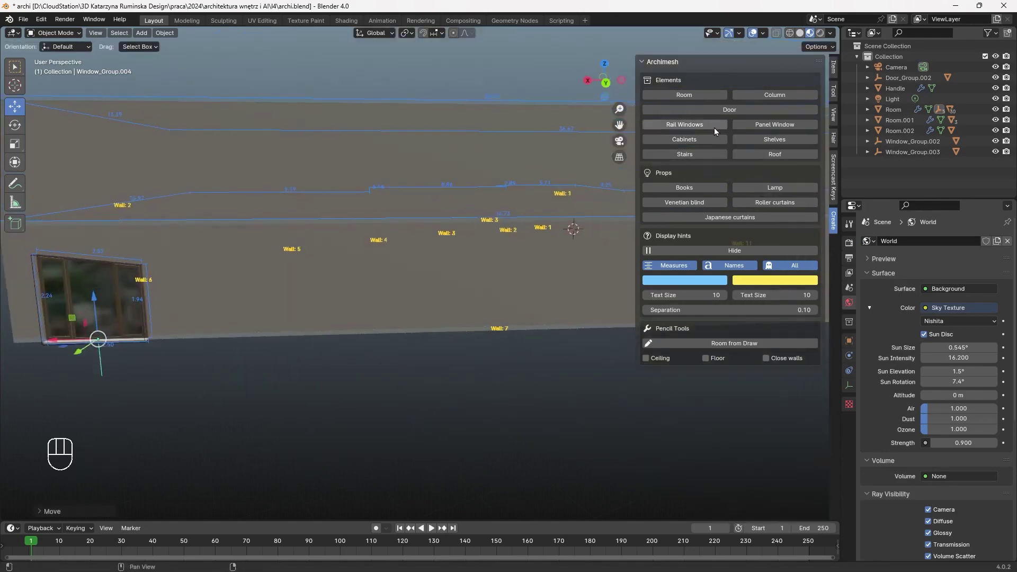
Add a second panel window and move it onto the lower exterior wall beside the inclined one
click(774, 124)
middle_drag(477, 296, 498, 360)
key(g)
click(472, 315)
middle_drag(471, 328, 456, 275)
drag(518, 436, 514, 433)
Increase the new window's H Count and V Count and give it wood frames
click(816, 410)
click(815, 410)
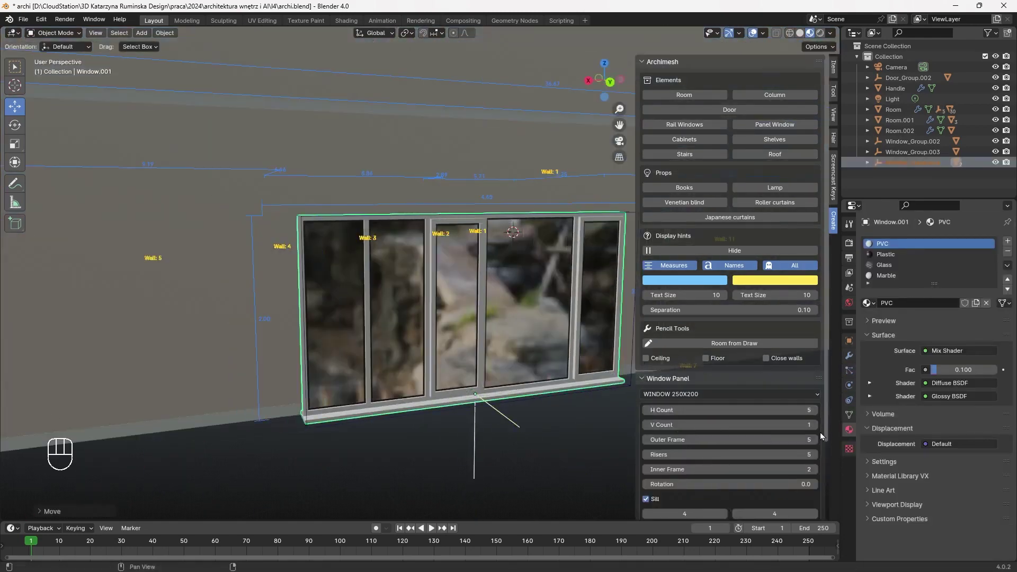
click(816, 425)
click(815, 410)
scroll(731, 451, down, 5)
click(663, 471)
key(ctrl+z)
Select Room and cut the opening for the multi-panel window with Auto Holes
middle_drag(477, 339, 536, 349)
click(541, 339)
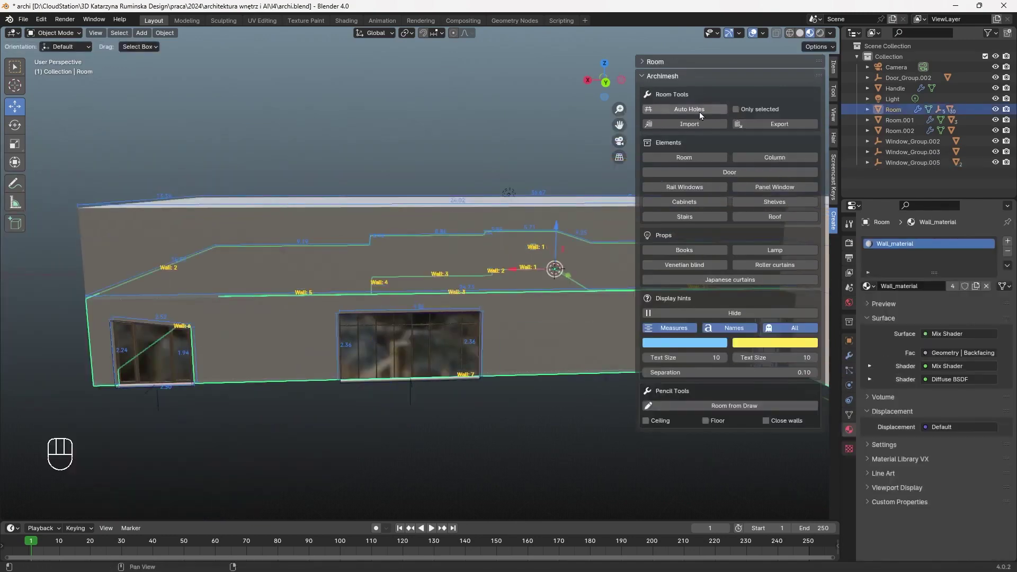
click(699, 112)
Add a third panel window and move it along the lower exterior wall toward the entrance door
click(774, 187)
key(g)
scroll(731, 424, down, 5)
mouse_move(530, 398)
middle_down()
mouse_move(466, 339)
mouse_move(530, 286)
middle_up()
key(ctrl+z)
Configure the third window with two rows of panels and wood frames
click(705, 508)
click(752, 454)
click(752, 454)
click(715, 467)
click(815, 321)
click(815, 321)
click(668, 508)
Reposition the third window between the multi-panel window and the door, and finish adjusting its size and panel settings
click(455, 334)
drag(417, 315, 441, 315)
click(476, 294)
click(646, 411)
scroll(731, 450, down, 5)
drag(729, 495, 776, 496)
click(815, 338)
click(479, 331)
middle_drag(535, 382, 475, 369)
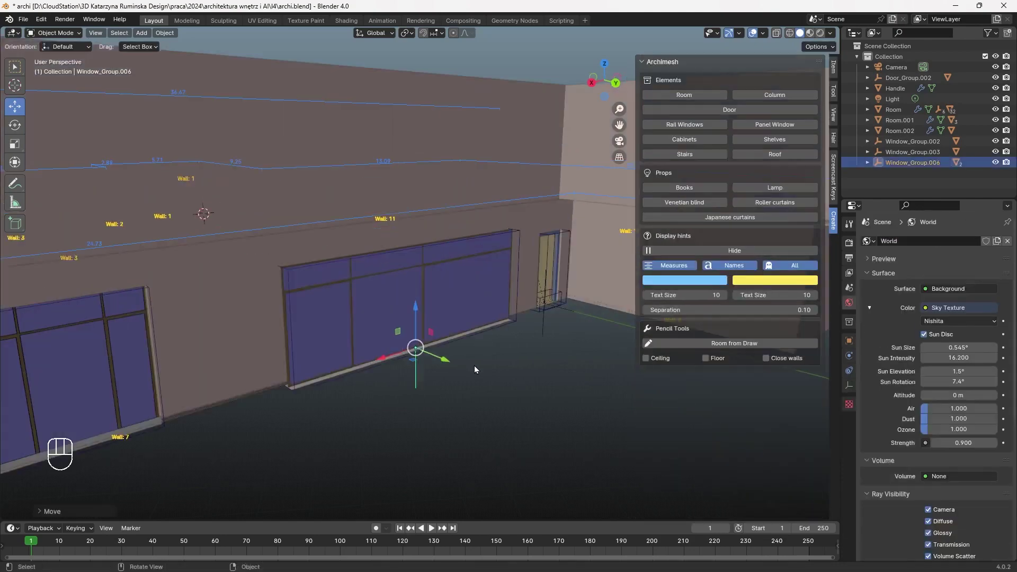
Cut the third window's opening in the walls with Auto Holes and save the file
click(530, 212)
click(688, 110)
key(ctrl+s)
Add a panel window on the projecting wing and place a duplicate of it along the exterior wall
click(774, 187)
middle_drag(420, 299, 600, 316)
key(shift+d)
click(532, 297)
Add a WINDOW 250X200 panel window on the wing's ground floor and give it wood frames
click(775, 187)
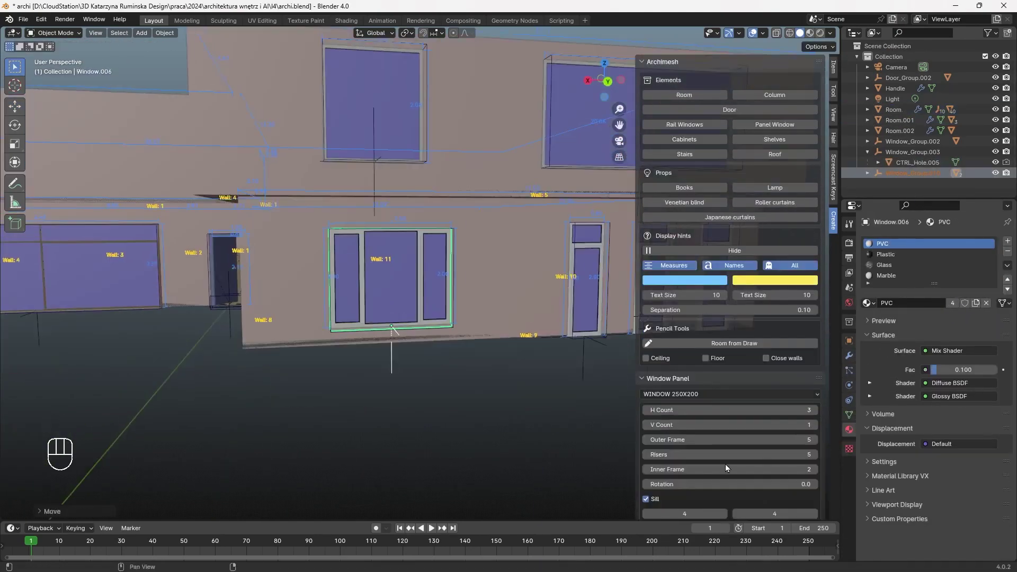
scroll(726, 468, down, 5)
click(683, 481)
middle_drag(477, 403, 514, 400)
click(644, 352)
Move the new ground-floor window into position along the wing's wall near the corner
click(447, 371)
key(g)
click(466, 371)
scroll(472, 392, up, 3)
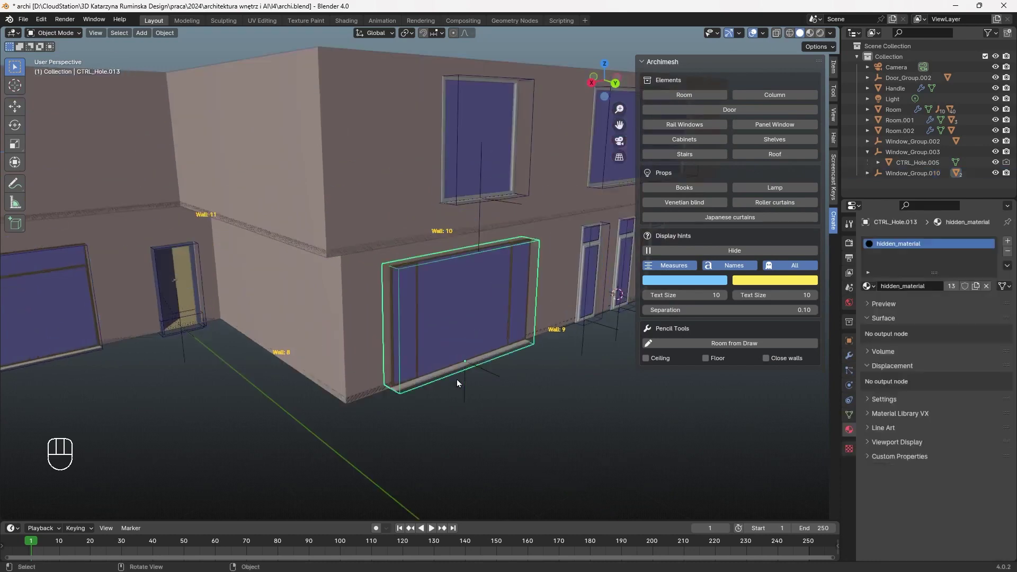
Duplicate Window_Group.010 together with its CTRL_Hole.013 and Window.006 objects, and move the copy along X past the wing's corner
click(867, 173)
shift+click(919, 186)
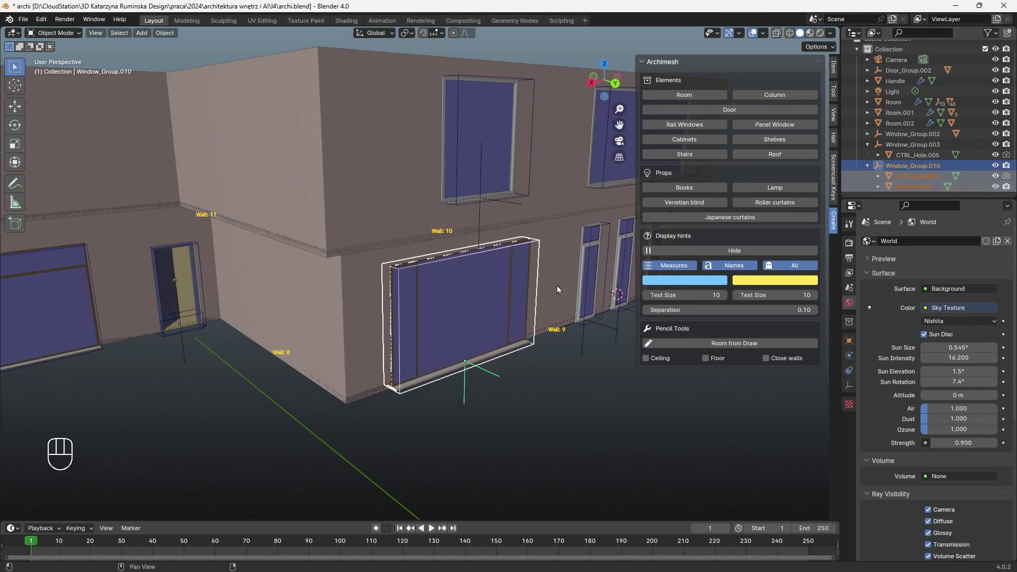
key(shift+d)
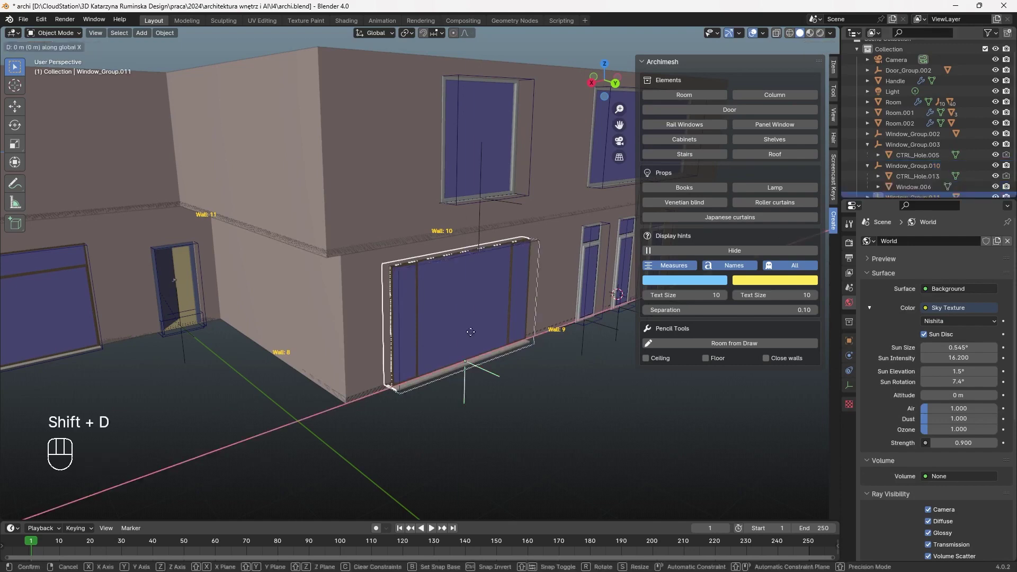
click(317, 421)
Move the duplicated window along the Y axis back to the recessed long wall beside the door
scroll(313, 423, down, 5)
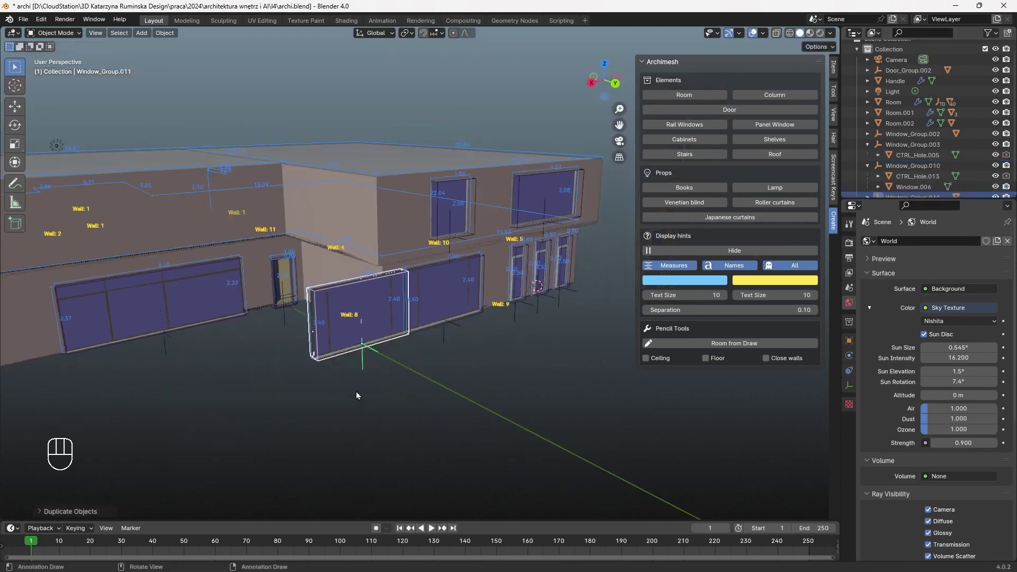
shift+middle_drag(448, 419, 491, 477)
key(g)
key(x)
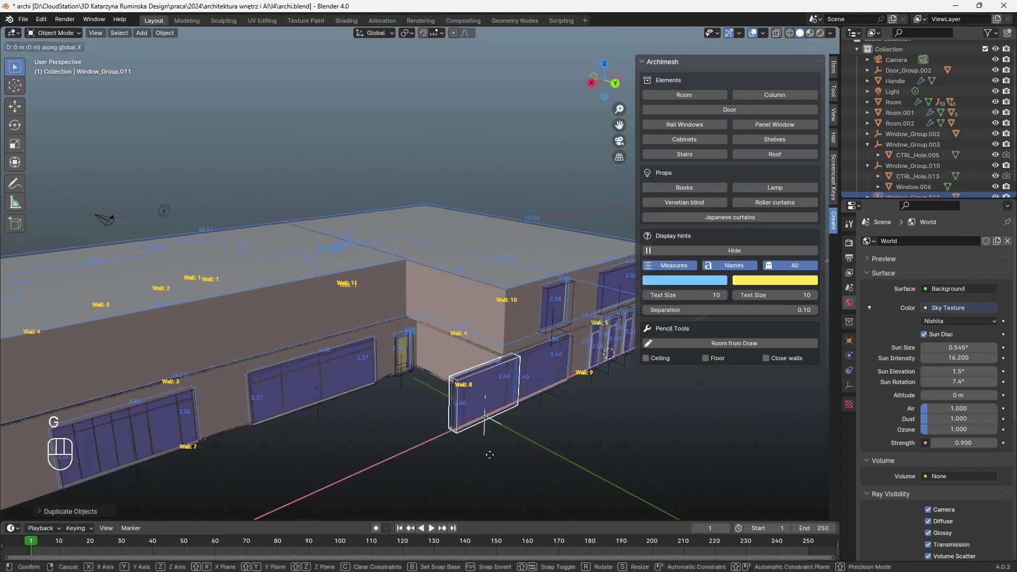
key(y)
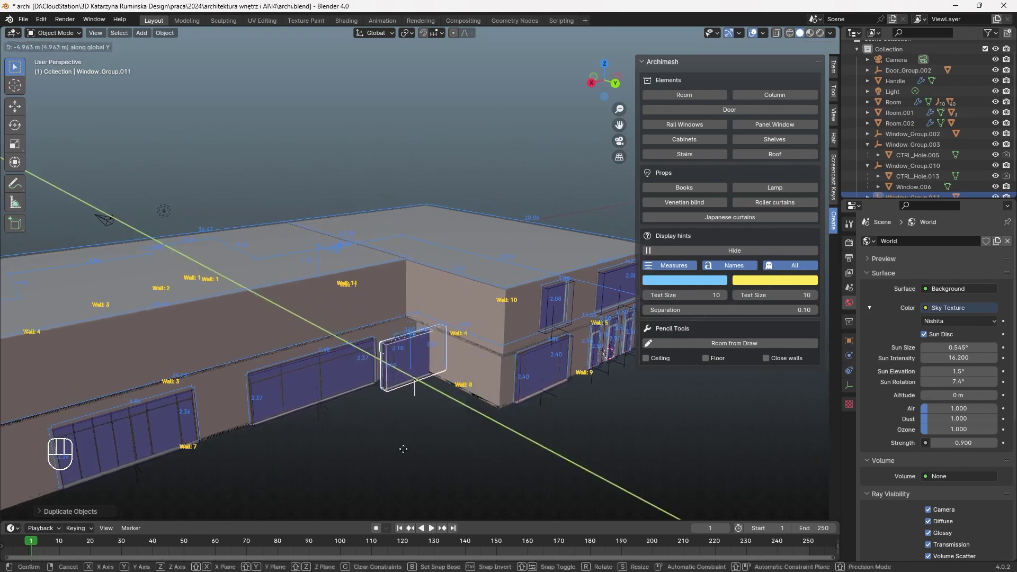
click(382, 438)
Raise the duplicated window along the Z axis to the upper floor above the door
key(g)
key(x)
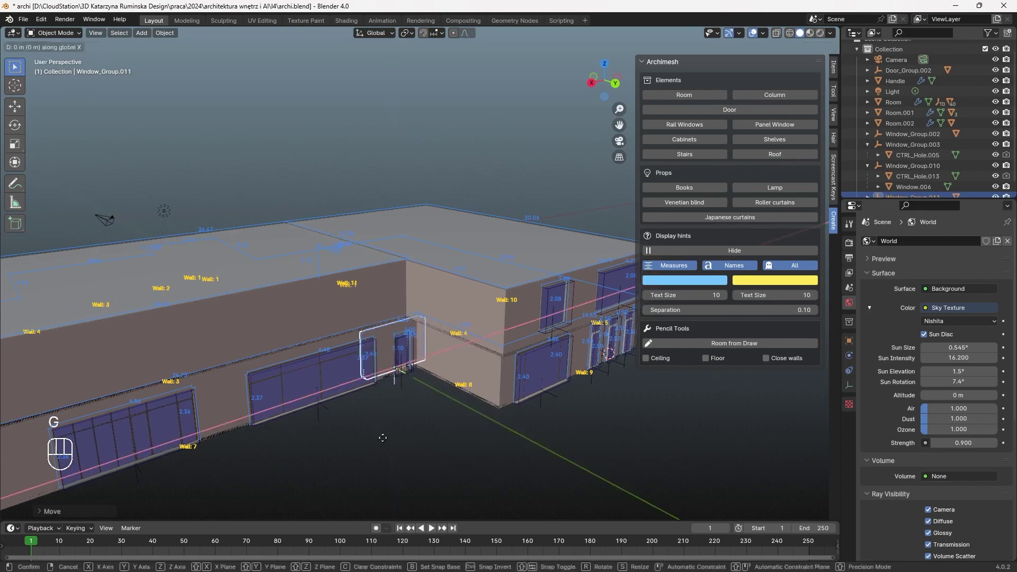
key(y)
key(z)
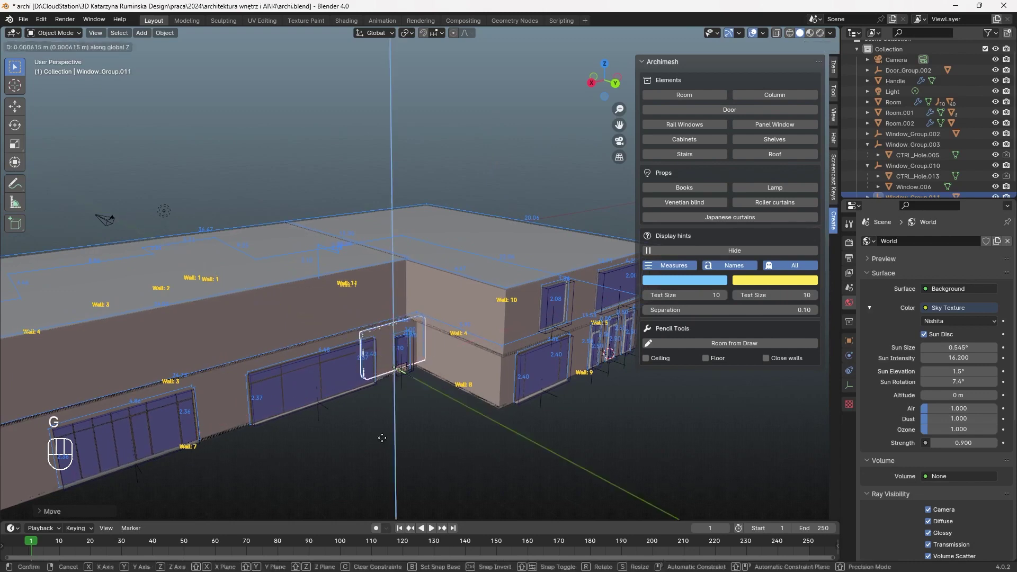
click(381, 382)
Move the upper-floor window along X clear of the inner corner and along Y toward the recessed long wall
scroll(403, 297, up, 1)
key(g)
key(z)
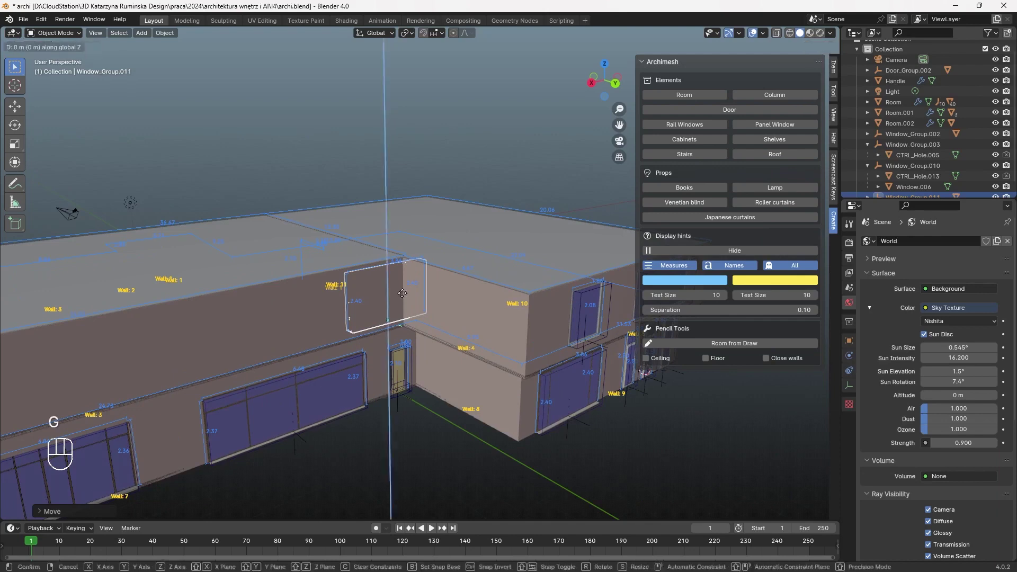
key(x)
click(357, 318)
scroll(355, 322, up, 1)
key(g)
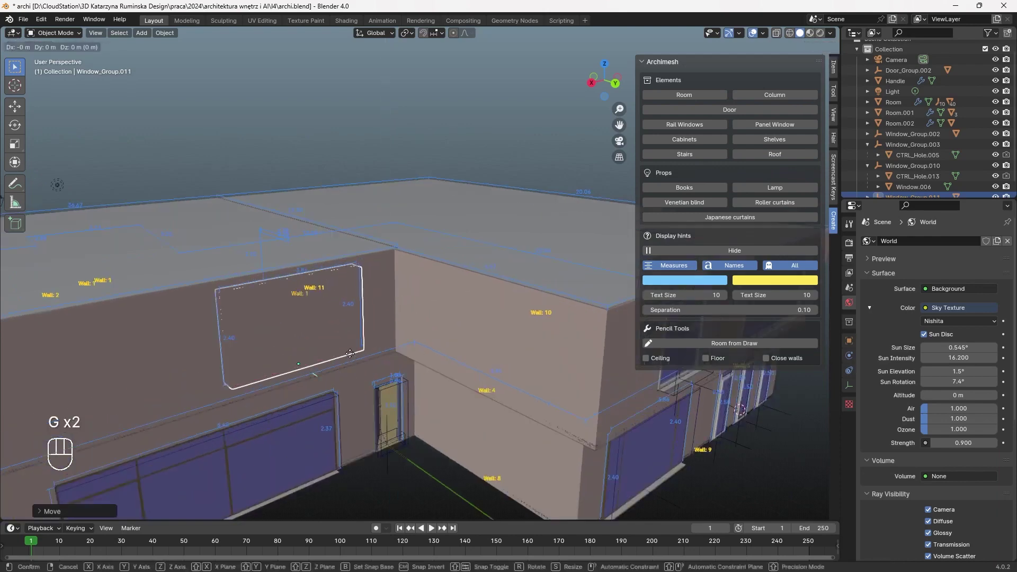
key(y)
click(367, 356)
Refine the upper-floor window's position along X and Y so it sits in the recessed wall above the wide ground-floor window
scroll(367, 358, up, 2)
shift+middle_drag(366, 360, 447, 313)
key(g)
key(x)
click(361, 313)
key(KP_1)
key(KP_1)
middle_drag(222, 140, 509, 349)
key(g)
key(y)
click(503, 370)
scroll(430, 366, down, 4)
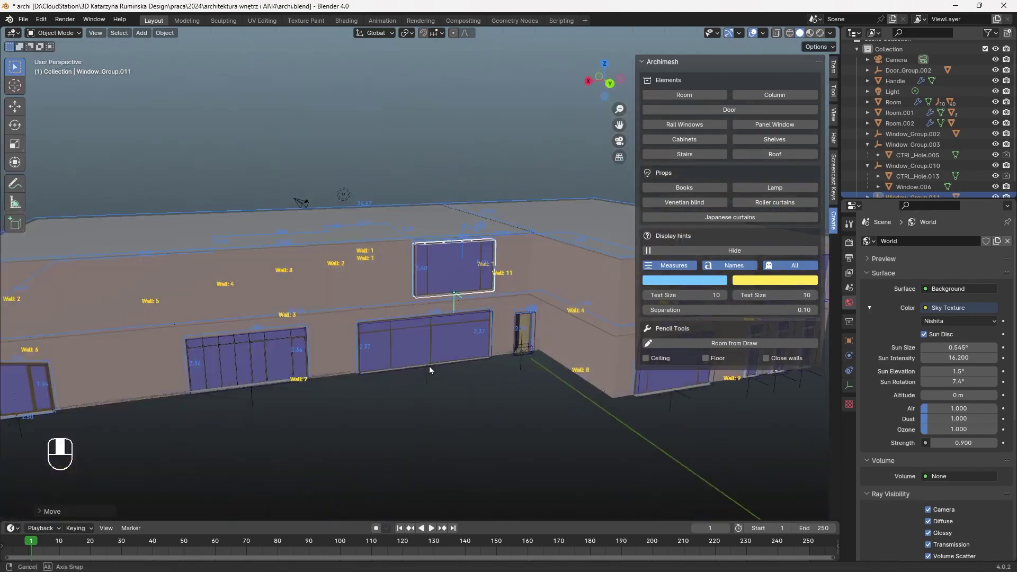
Duplicate the upper-floor window along X to populate the rest of the long wall
key(shift+d)
key(x)
click(249, 371)
key(shift+d)
click(272, 385)
scroll(424, 365, down, 4)
scroll(476, 344, up, 6)
Duplicate the window again, place the copy at the wing's inner corner and set its Z rotation to -90°
key(shift+d)
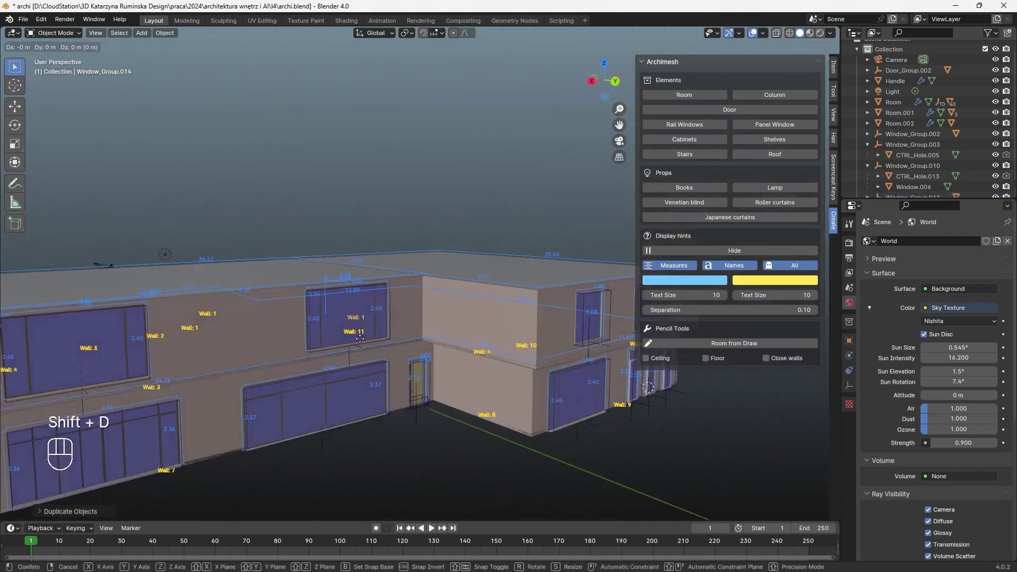
click(454, 370)
key(r)
key(z)
click(363, 389)
click(833, 68)
double_click(711, 153)
text(-90)
key(Return)
Move the rotated window along Y onto the upper side wall of the wing
key(g)
key(y)
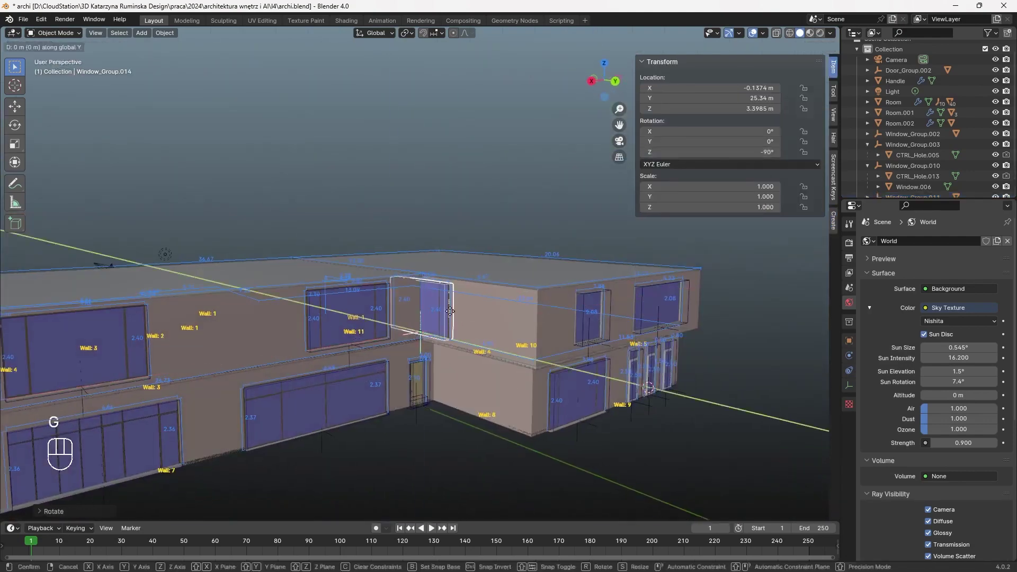
click(532, 391)
middle_drag(532, 391, 524, 390)
scroll(524, 390, down, 1)
scroll(525, 391, up, 2)
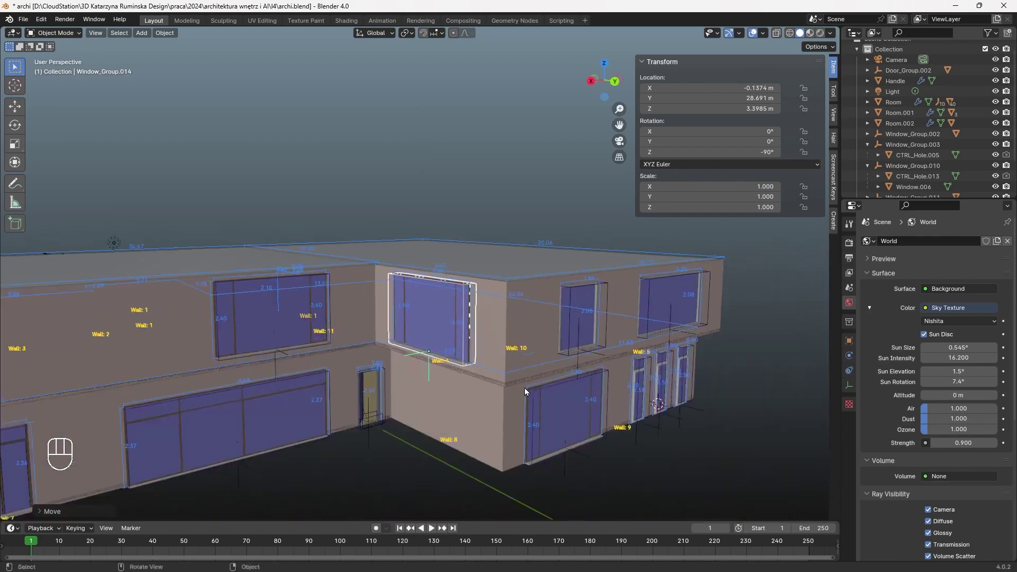
Cut the new window openings in the upper-floor room Room.001 with Auto Holes and select the ground-floor Room
click(656, 475)
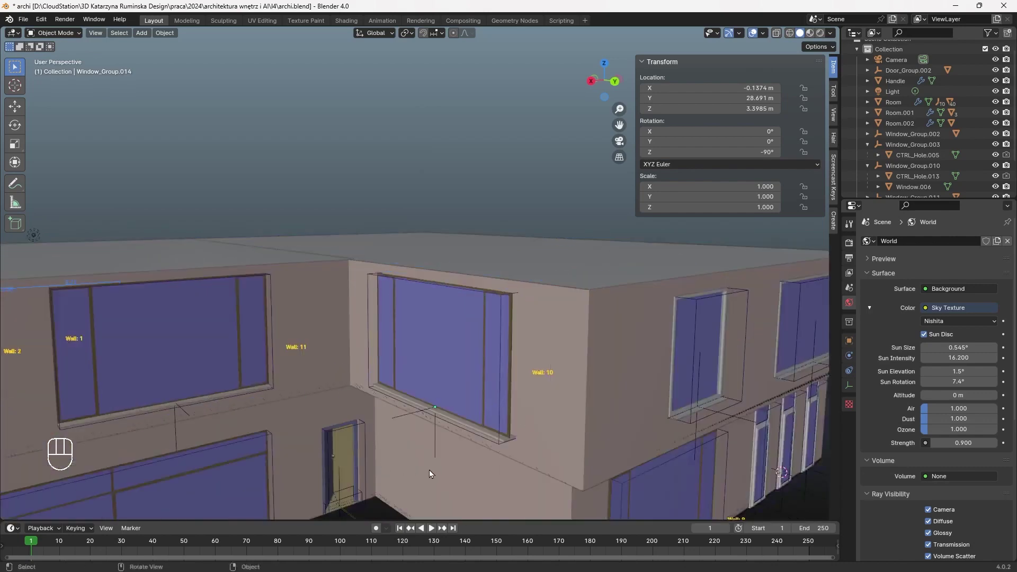
click(488, 344)
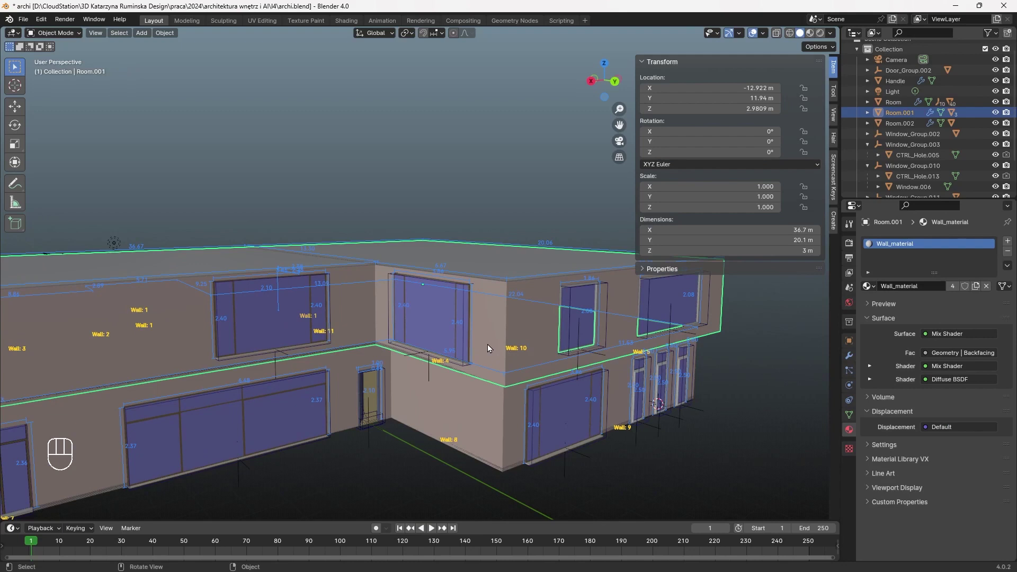
click(834, 220)
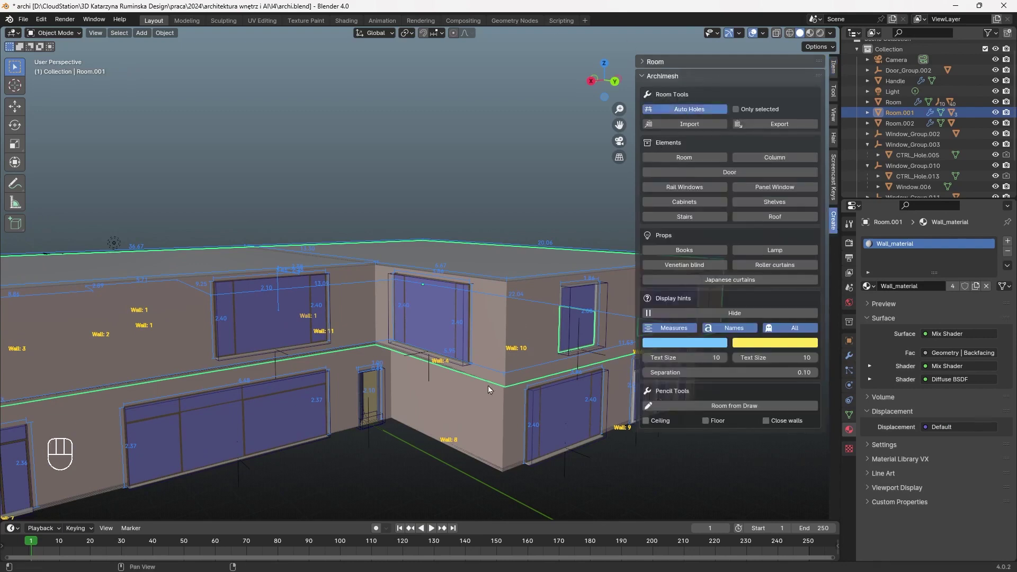
click(485, 424)
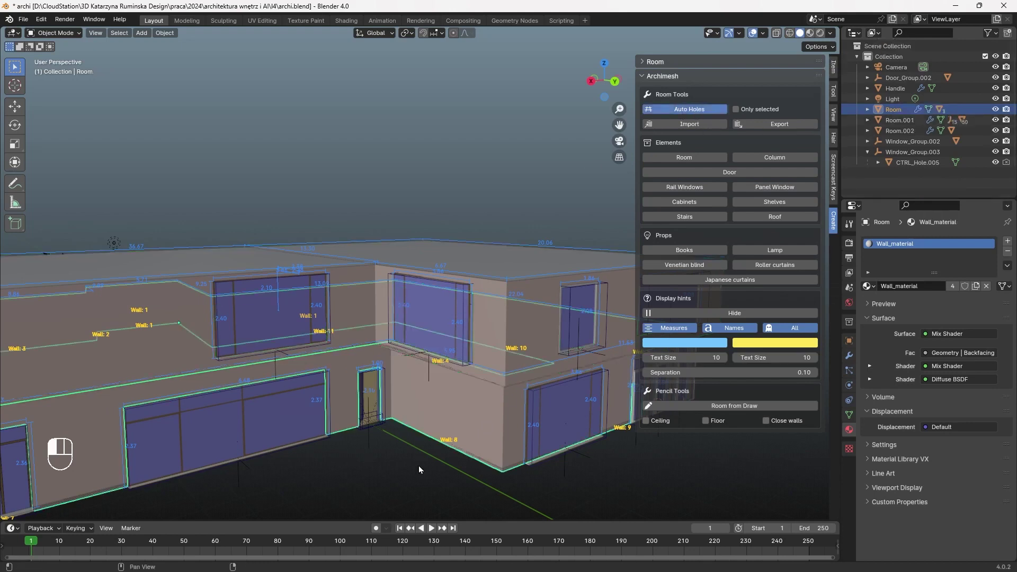
Save the file and shift the window in the wing's upper side wall along X into the wall thickness
shift+middle_drag(424, 468, 592, 469)
key(ctrl+s)
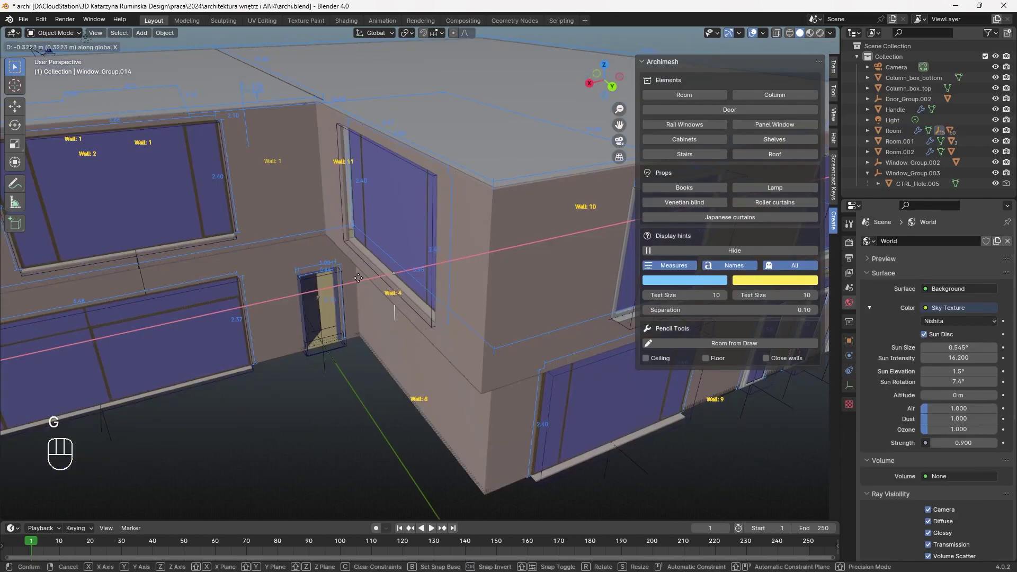
click(355, 297)
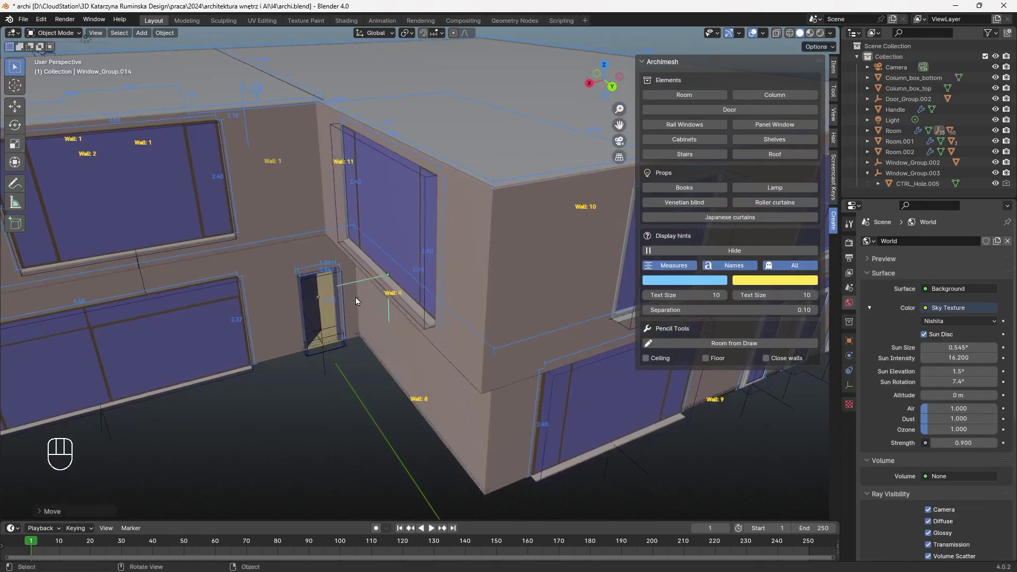
scroll(355, 297, down, 4)
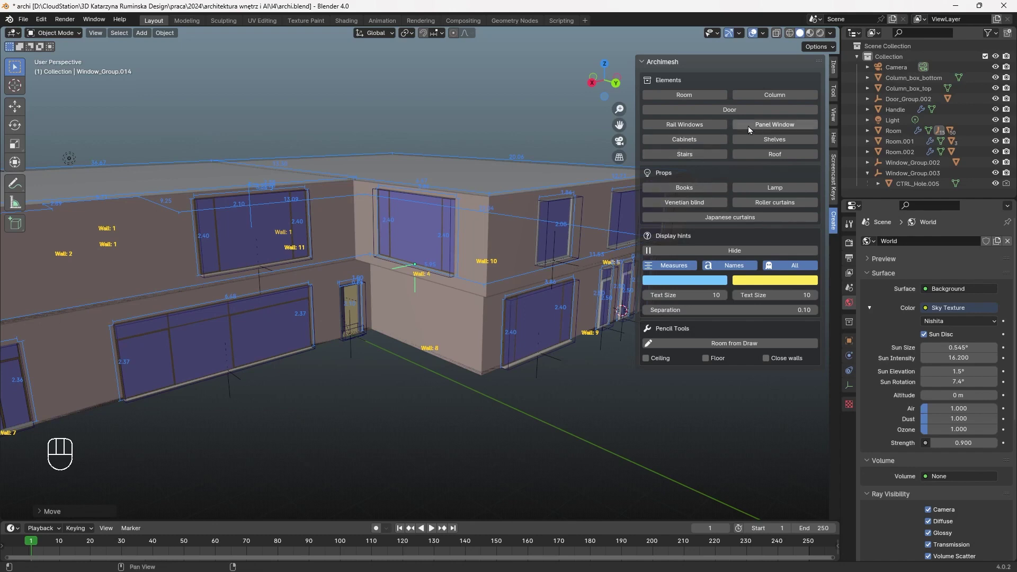
Add an Archimesh column and move it to the courtyard corner in front of the door
click(796, 100)
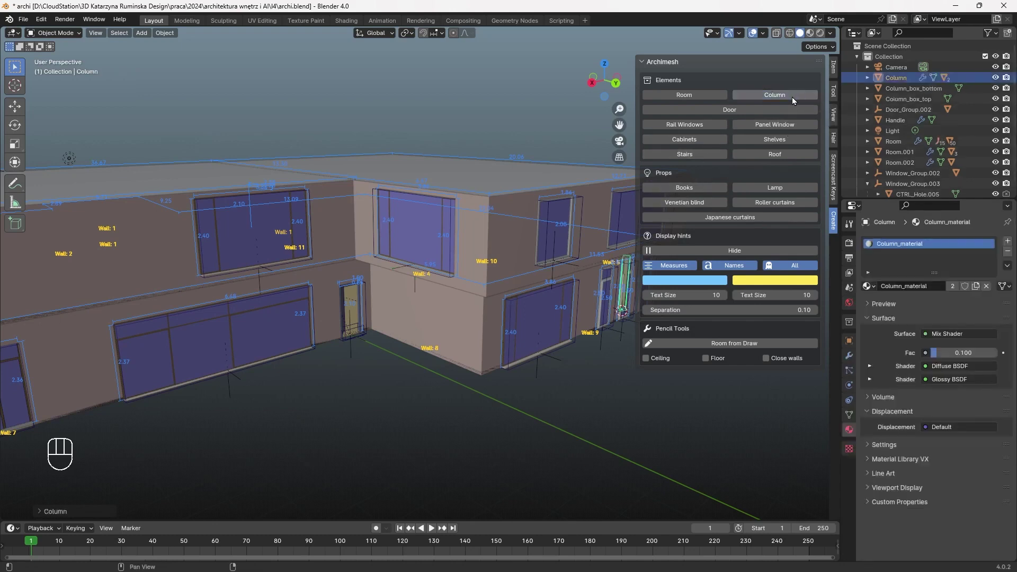
key(g)
key(z)
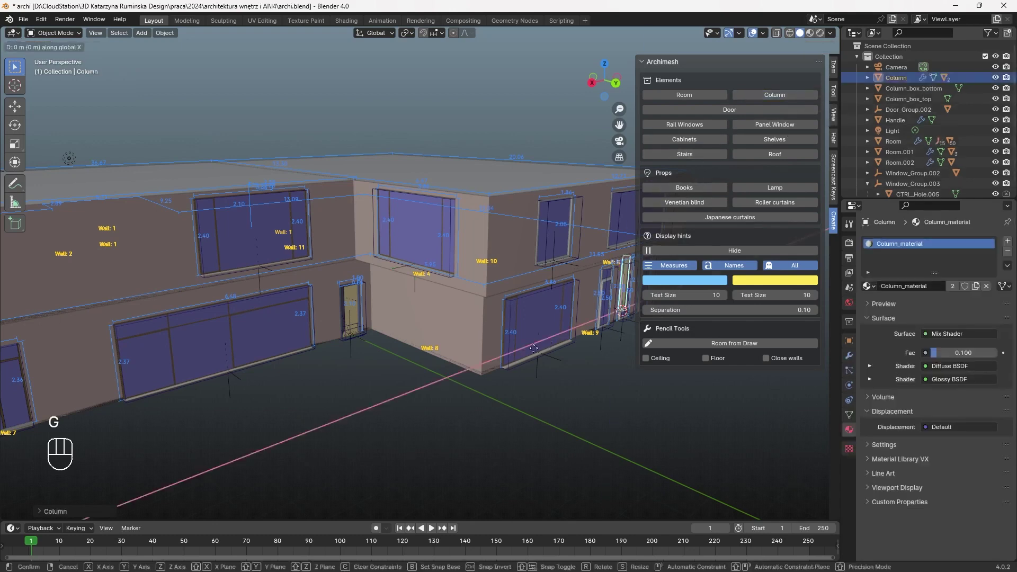
click(371, 408)
middle_drag(368, 415, 399, 386)
scroll(399, 386, up, 2)
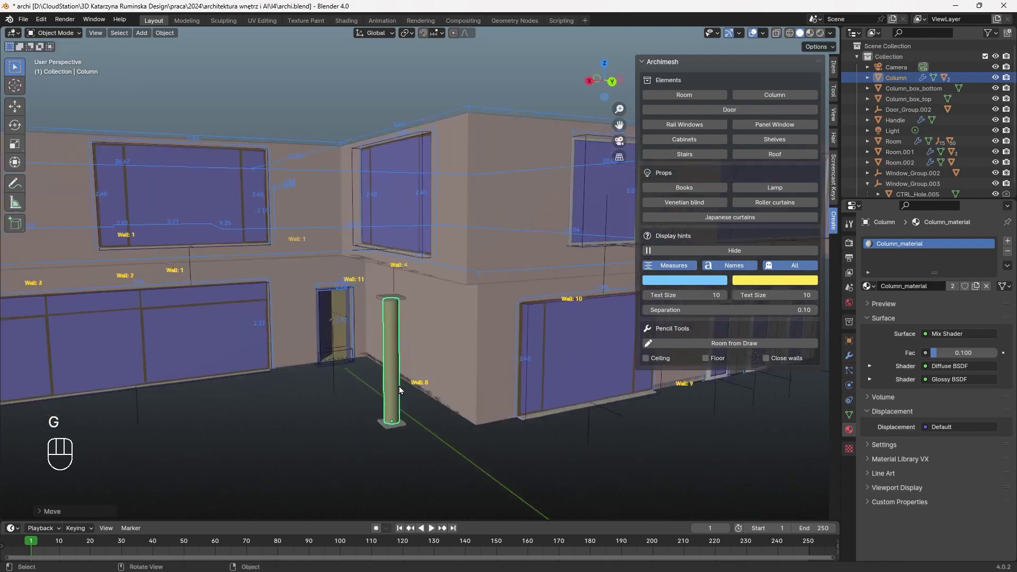
scroll(377, 493, up, 2)
shift+middle_drag(377, 493, 421, 466)
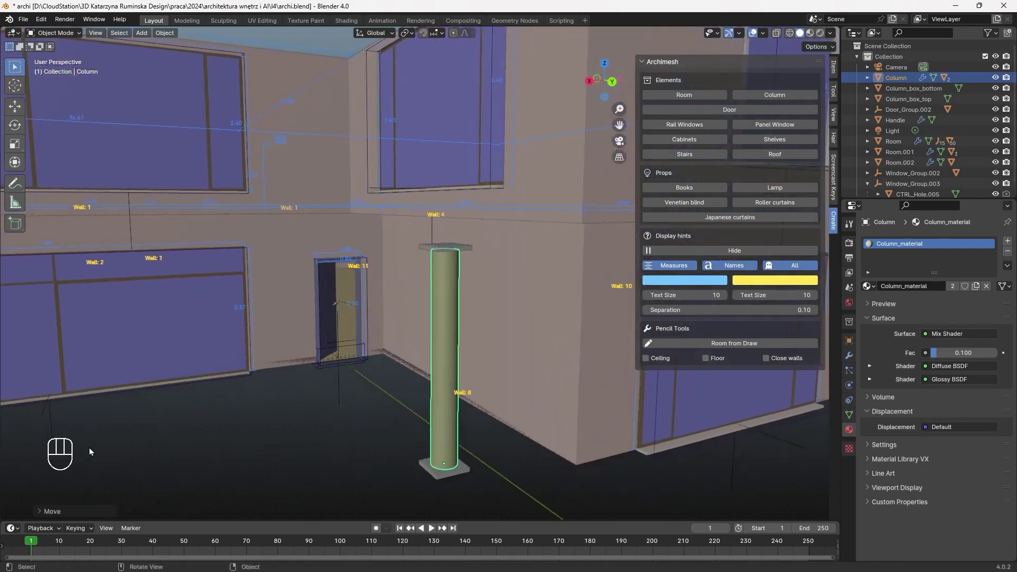
Delete the new column in front of the door together with its end plate
click(478, 416)
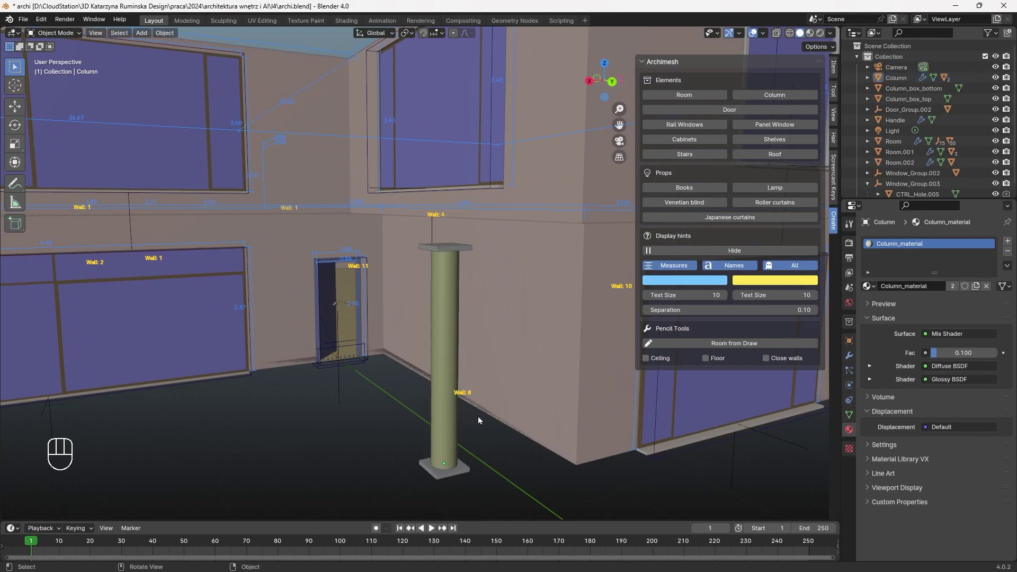
click(432, 457)
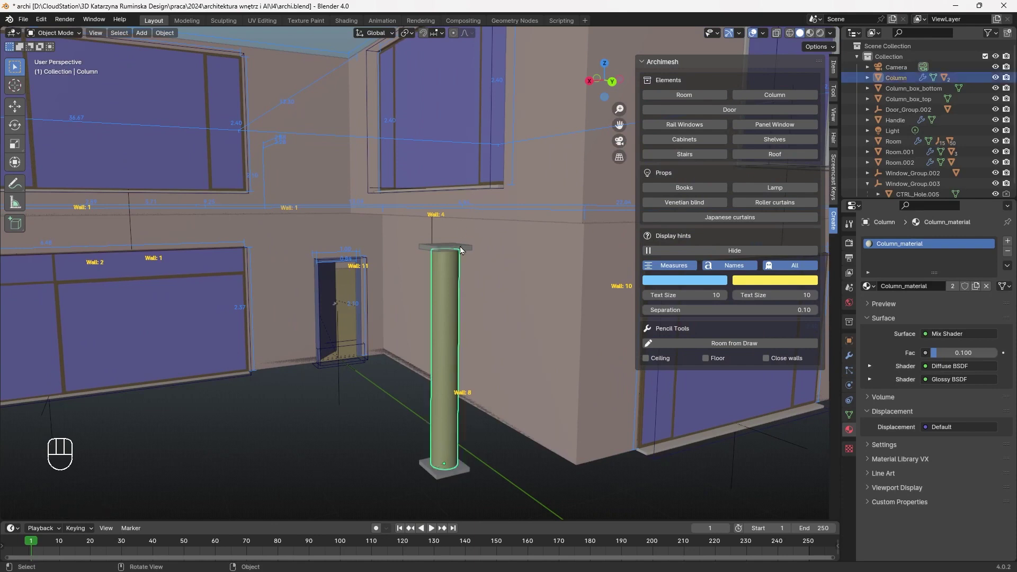
key(Delete)
key(Delete)
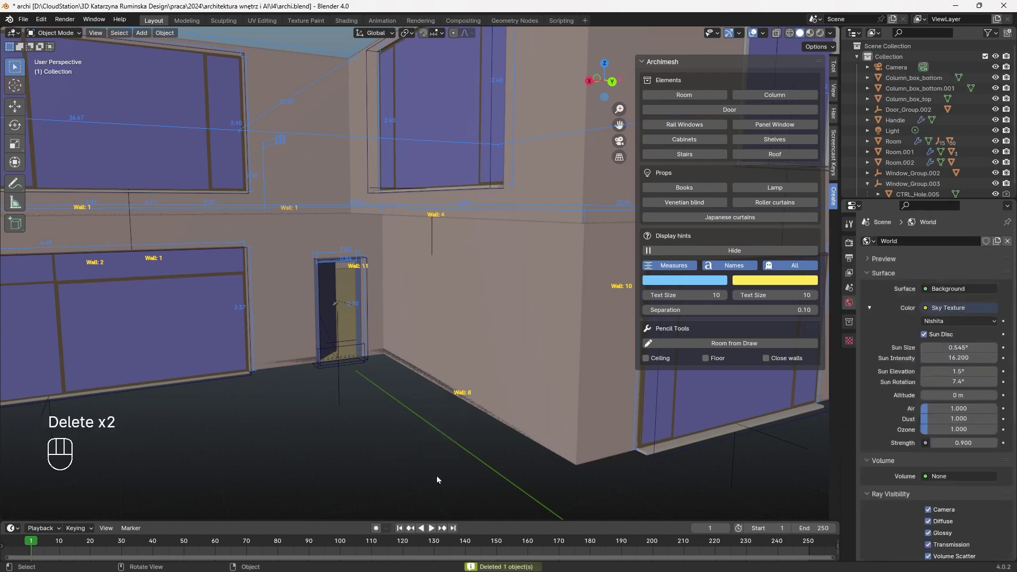
Hide the upper-floor and ground-floor room walls to expose the interior slabs
scroll(440, 348, down, 4)
shift+middle_drag(495, 330, 365, 386)
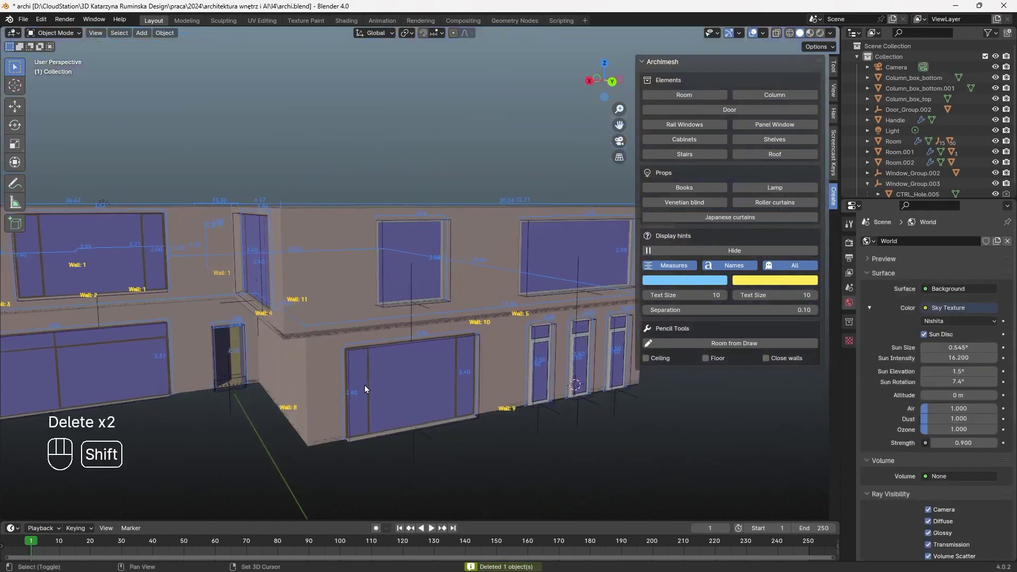
middle_drag(469, 383, 384, 408)
scroll(405, 393, up, 4)
scroll(440, 440, up, 2)
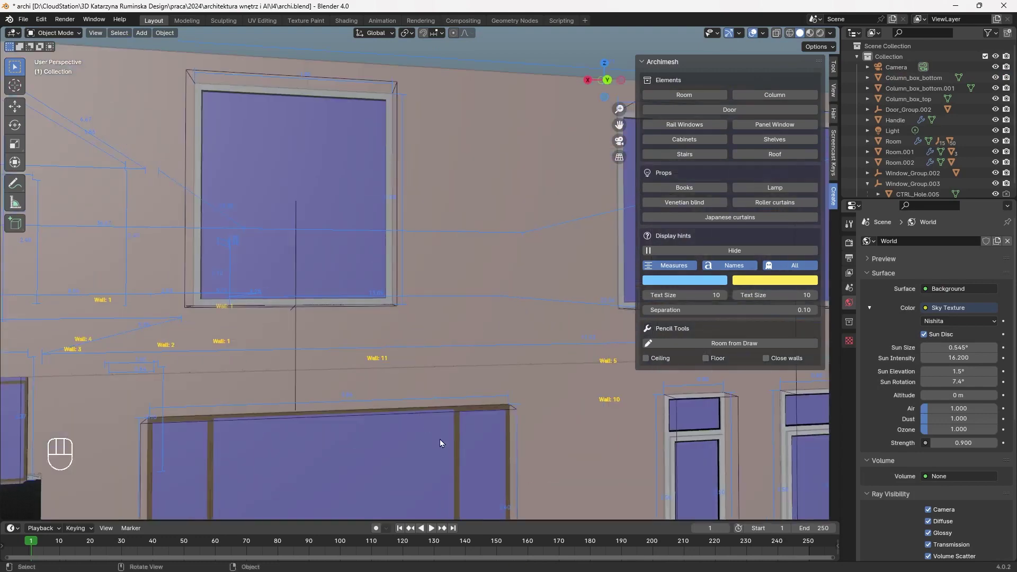
scroll(500, 381, down, 6)
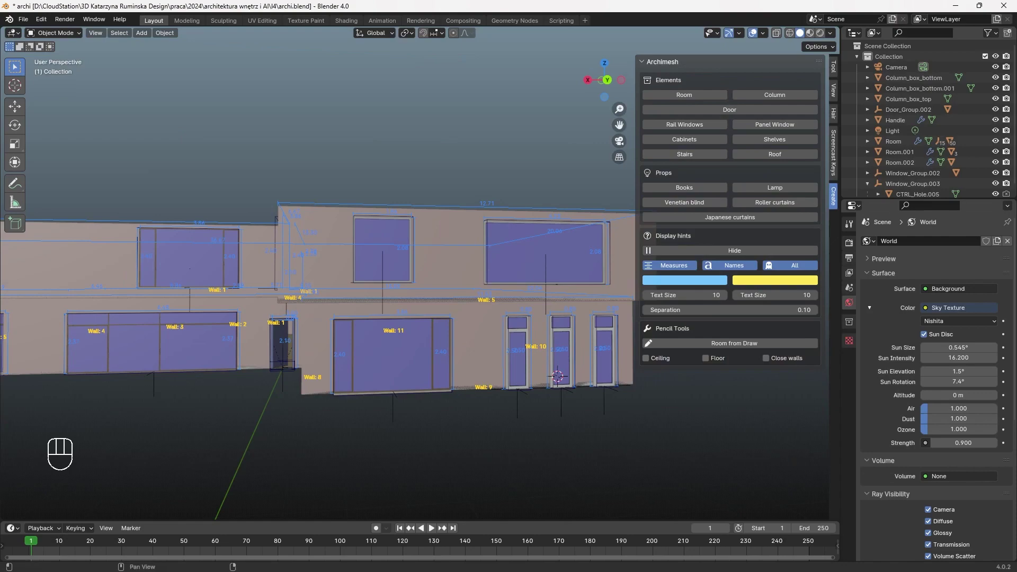
click(450, 265)
key(h)
click(410, 297)
key(h)
click(612, 289)
middle_drag(529, 328, 573, 307)
Add Archimesh stairs and move them along X and Y into the wing's ground floor
click(702, 156)
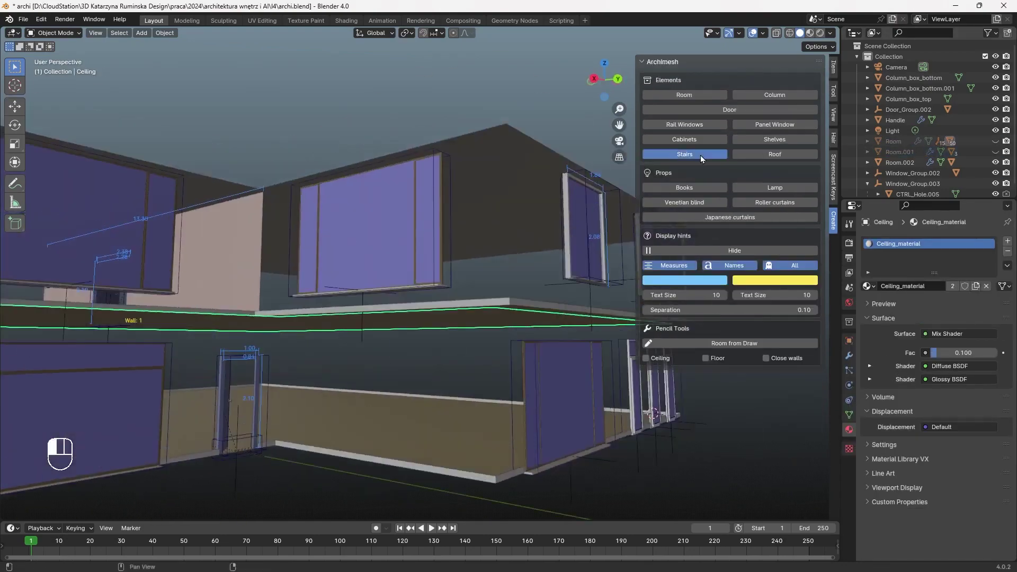
key(g)
key(x)
click(551, 392)
middle_drag(551, 392, 635, 371)
key(g)
key(y)
click(781, 340)
scroll(704, 325, up, 4)
scroll(437, 299, down, 3)
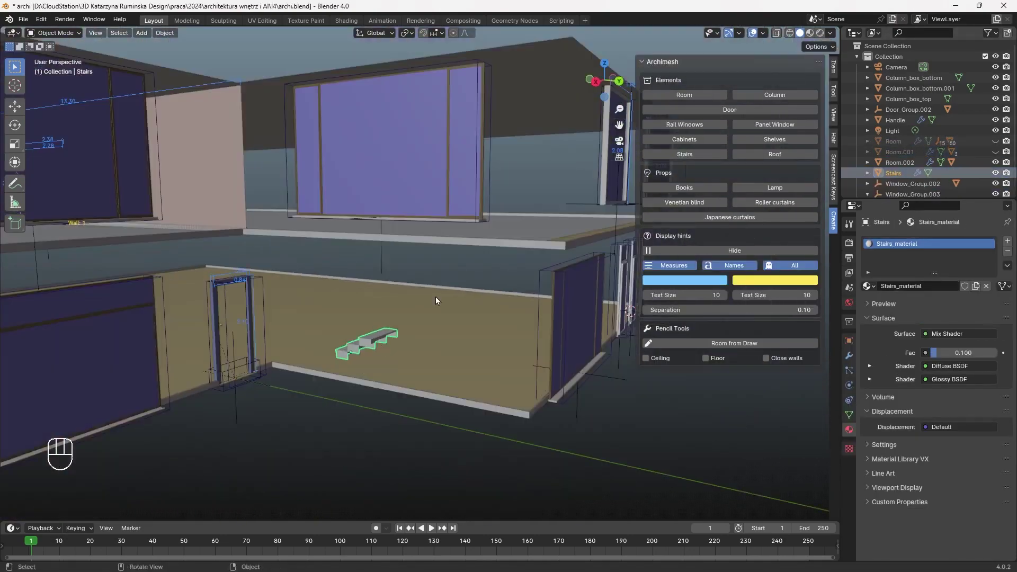
Reposition the stairs on the ground floor and switch the viewport to Material Preview shading
scroll(427, 339, down, 2)
click(850, 357)
key(ctrl+z)
scroll(477, 297, down, 2)
key(g)
click(382, 366)
click(810, 33)
scroll(413, 371, up, 4)
Nudge the stairs along X and rotate them about the Z axis
key(g)
key(x)
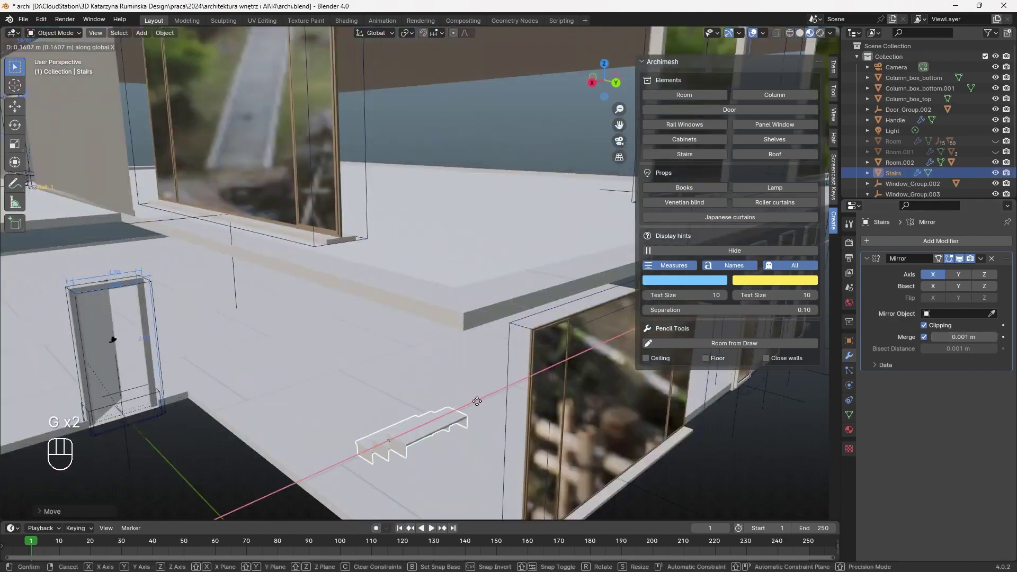
key(r)
key(r)
key(z)
click(454, 493)
middle_drag(454, 493, 122, 410)
Move the rotated stairs along X across the ground floor and adjust their height along Z
key(g)
key(x)
click(103, 408)
key(g)
key(x)
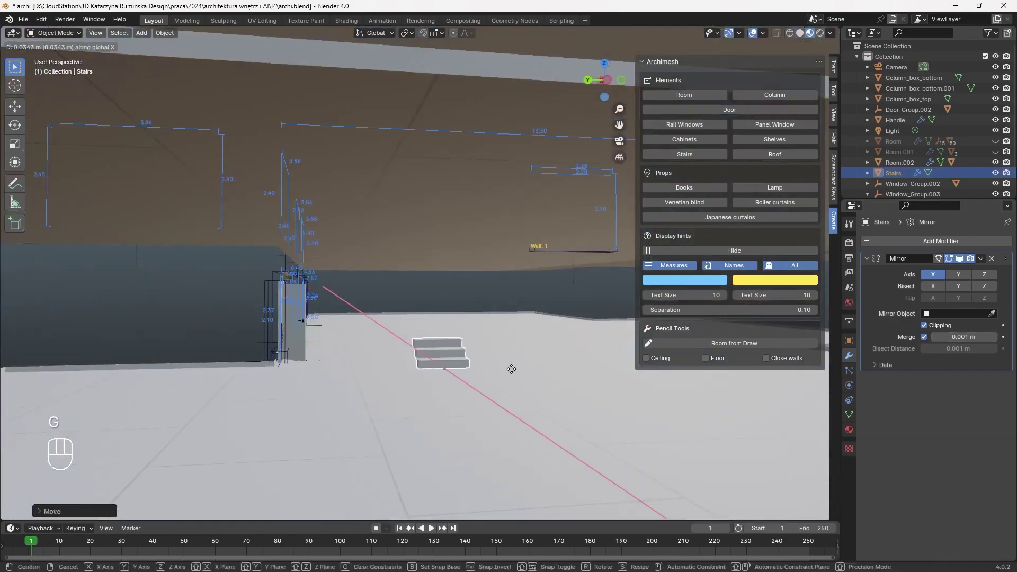
key(z)
click(449, 404)
Duplicate the three-step stairs and offset the copy along Z so it continues the flight
click(849, 243)
key(shift+d)
key(g)
key(z)
click(399, 382)
middle_drag(399, 382, 451, 392)
Duplicate both stair segments together and move the copies along Z and X to extend the flight
shift+click(398, 418)
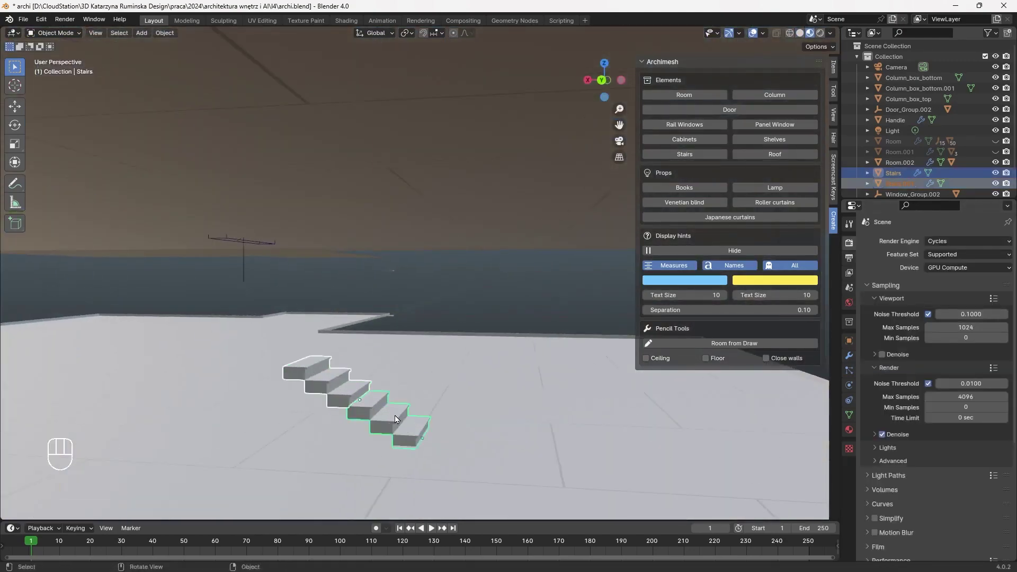
key(shift+d)
key(g)
key(z)
click(411, 374)
key(g)
key(x)
click(336, 357)
Duplicate the topmost stair segments in the right side view and raise the copies along Z toward the upper-floor slab
middle_drag(336, 356, 357, 379)
key(KP_3)
key(shift+d)
key(z)
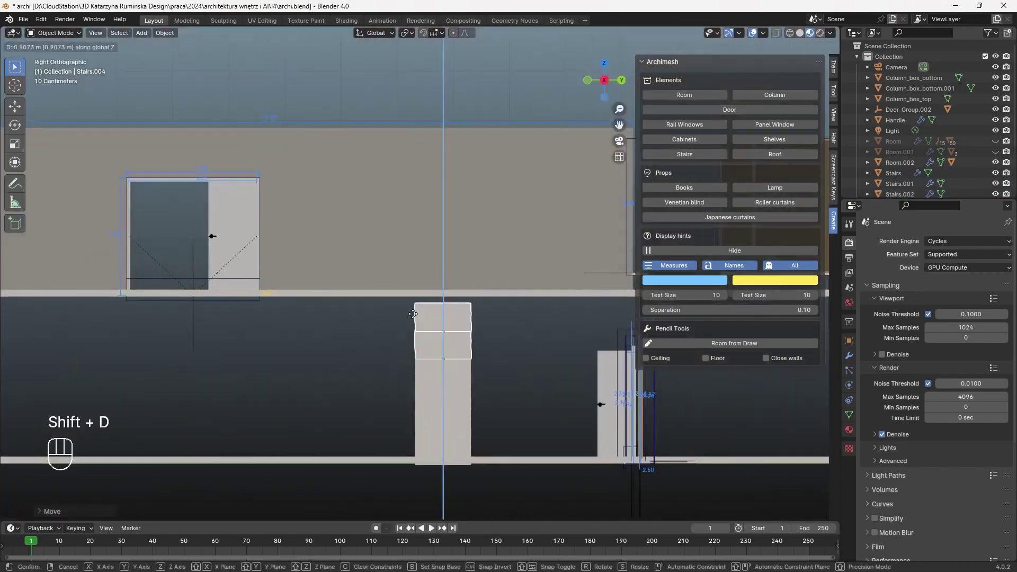
click(456, 339)
Adjust the height of the stair segments along Z and reposition the upper segment to align the flight
shift+click(456, 450)
key(g)
key(z)
click(496, 352)
middle_drag(496, 352, 593, 408)
click(408, 313)
key(g)
click(423, 323)
Make Room and Room.001 visible again and return the viewport to Solid shading
click(995, 141)
click(996, 152)
click(790, 33)
click(800, 33)
Isolate the Ceiling object, cut a rectangular outline beside its inner corner with the Knife tool, and save the file
click(243, 361)
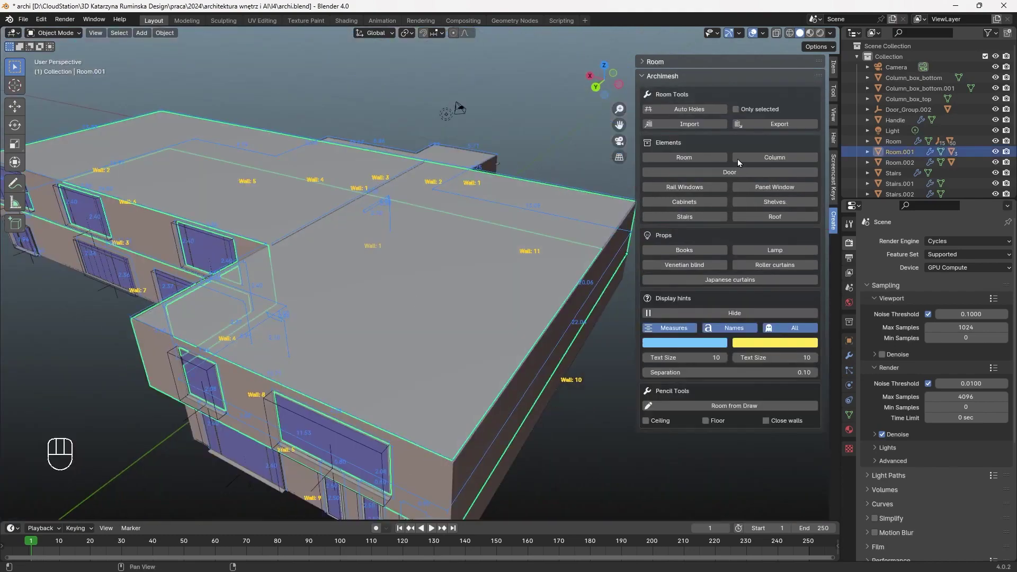
click(655, 62)
click(658, 92)
key(KP_Divide)
key(Tab)
click(15, 318)
click(307, 238)
click(15, 67)
key(ctrl+s)
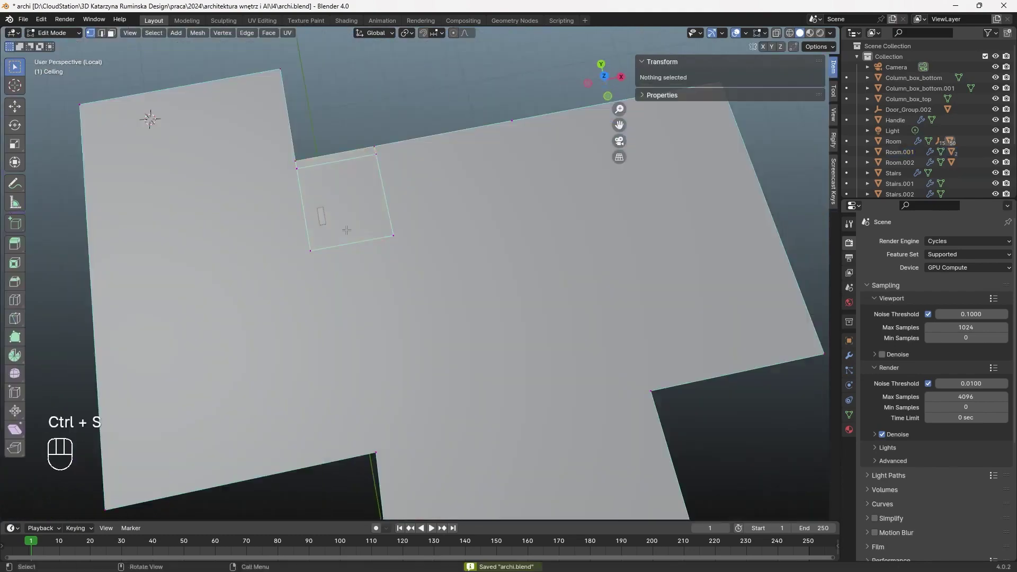
Exit the isolated view of the Ceiling and slide an edge of the stair-opening cut along the mesh
middle_drag(153, 117, 182, 288)
key(Tab)
key(g)
key(KP_Divide)
key(KP_Divide)
key(Tab)
key(2)
key(g)
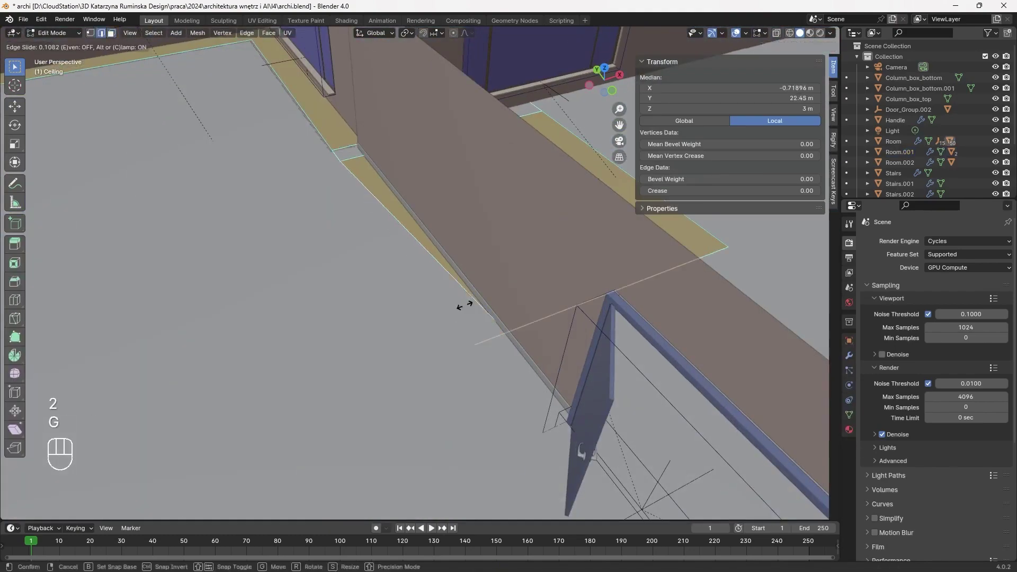
key(Tab)
key(Tab)
click(569, 332)
key(Tab)
click(477, 264)
click(710, 395)
Select Room.001 to check its wall settings, clear the selection and save the file
middle_drag(551, 297, 510, 351)
click(509, 351)
click(649, 92)
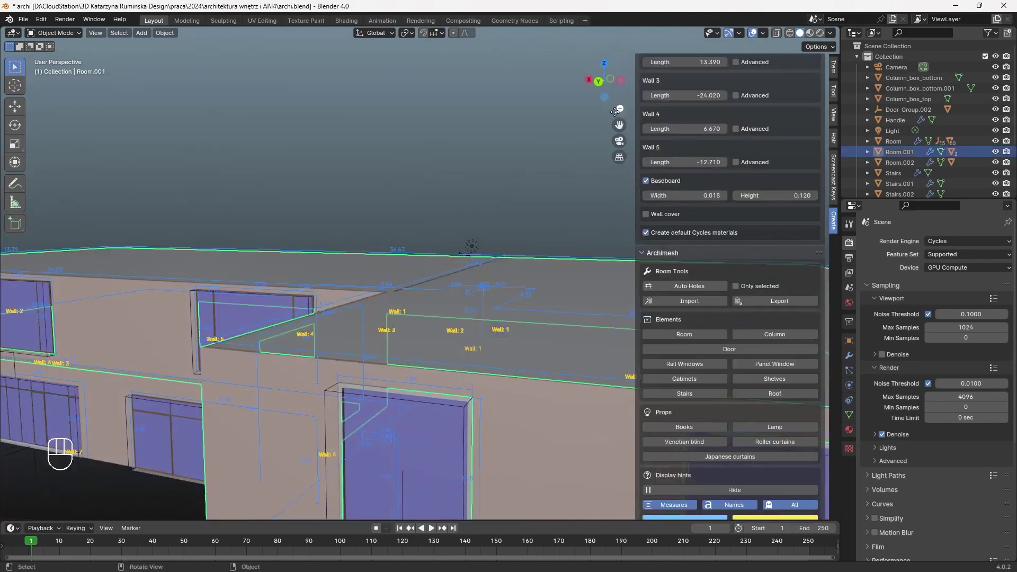
middle_drag(530, 212, 465, 177)
click(466, 173)
key(ctrl+s)
middle_drag(376, 418, 498, 373)
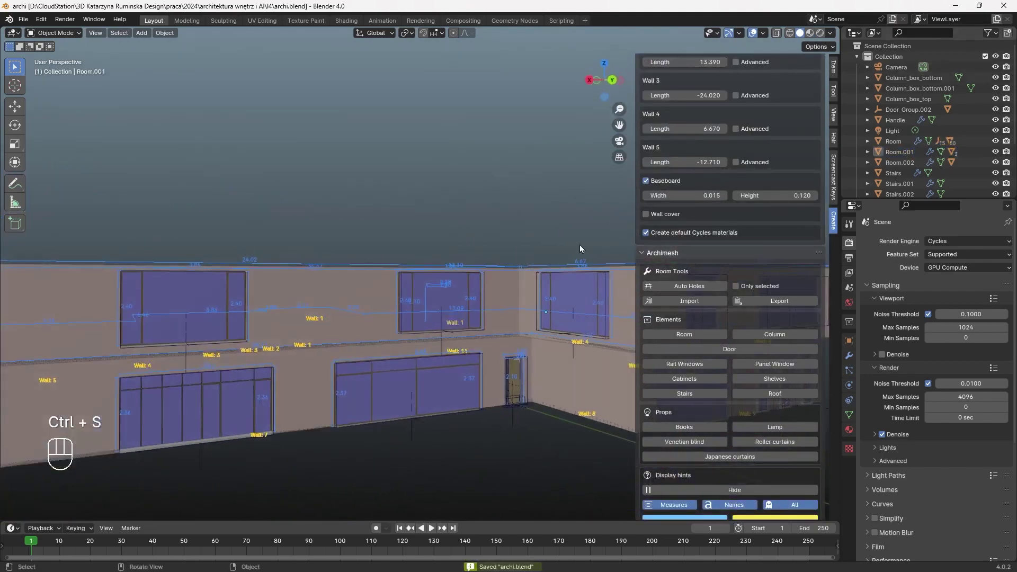
Switch the viewport through Material Preview to Rendered shading and hide the sidebar
shift+middle_drag(533, 343, 485, 365)
click(812, 34)
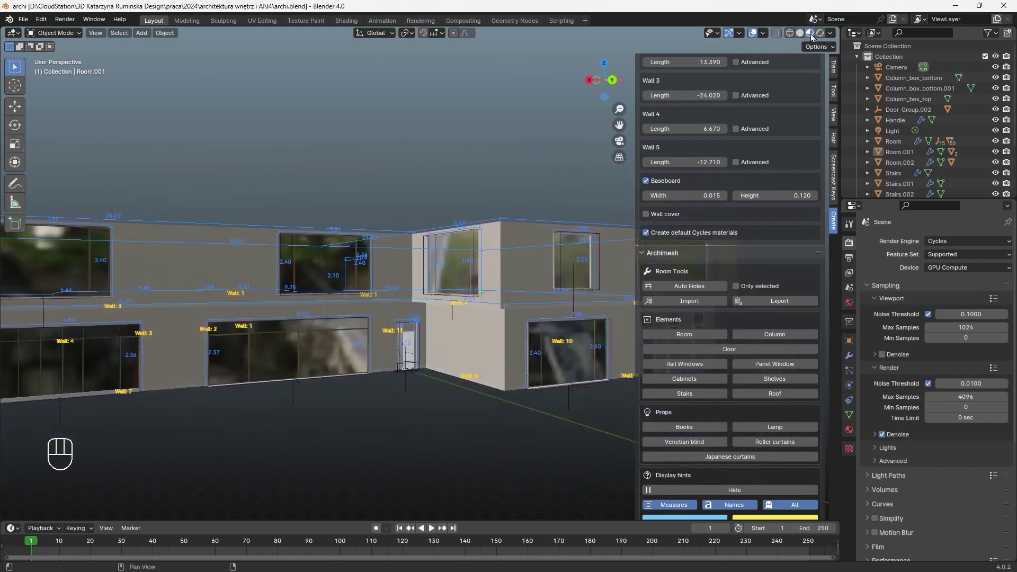
click(820, 33)
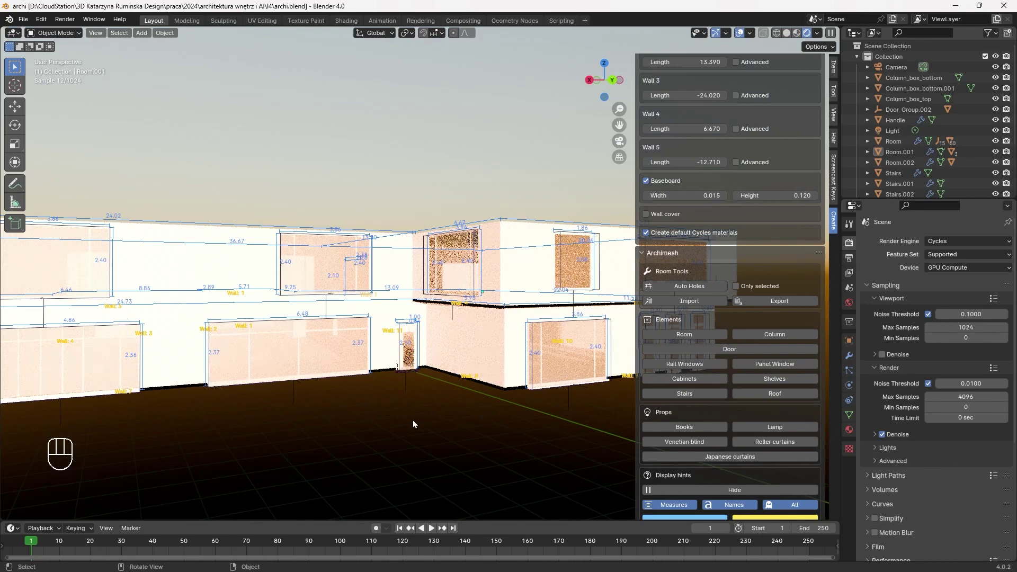
key(n)
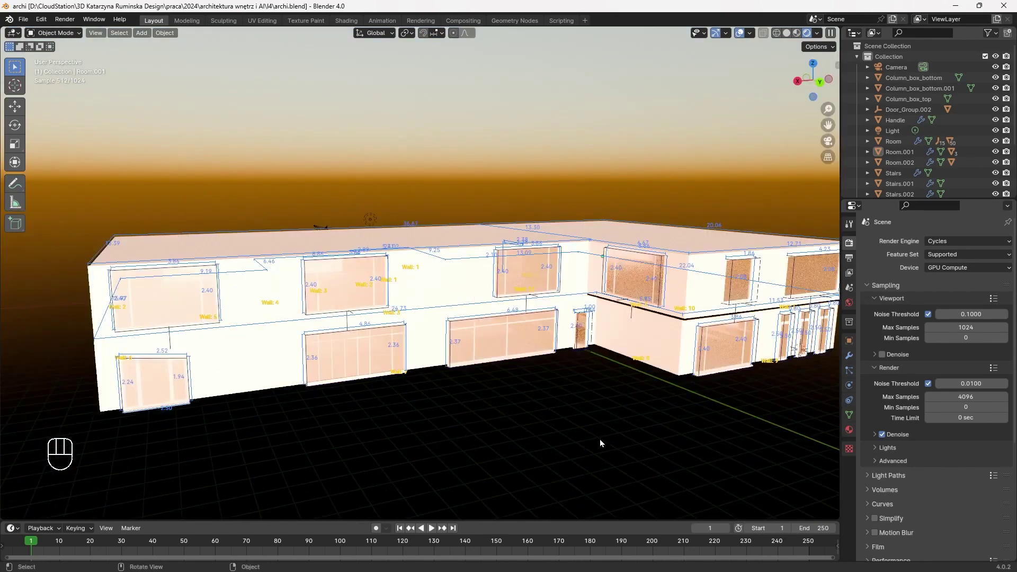
Give the upper ceiling, Ceiling.001, the metalic material and undo the last two changes made after it
click(320, 253)
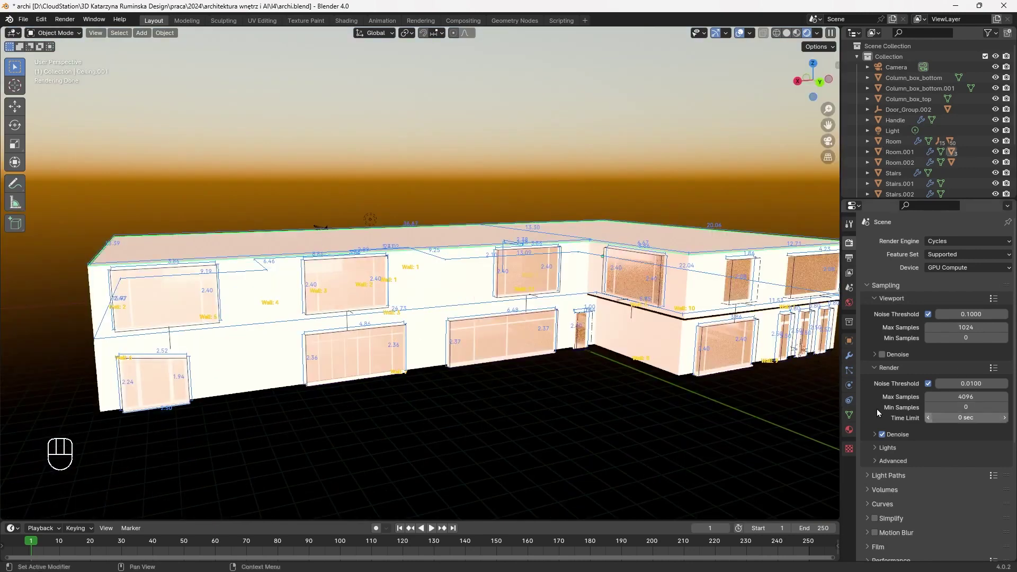
click(849, 430)
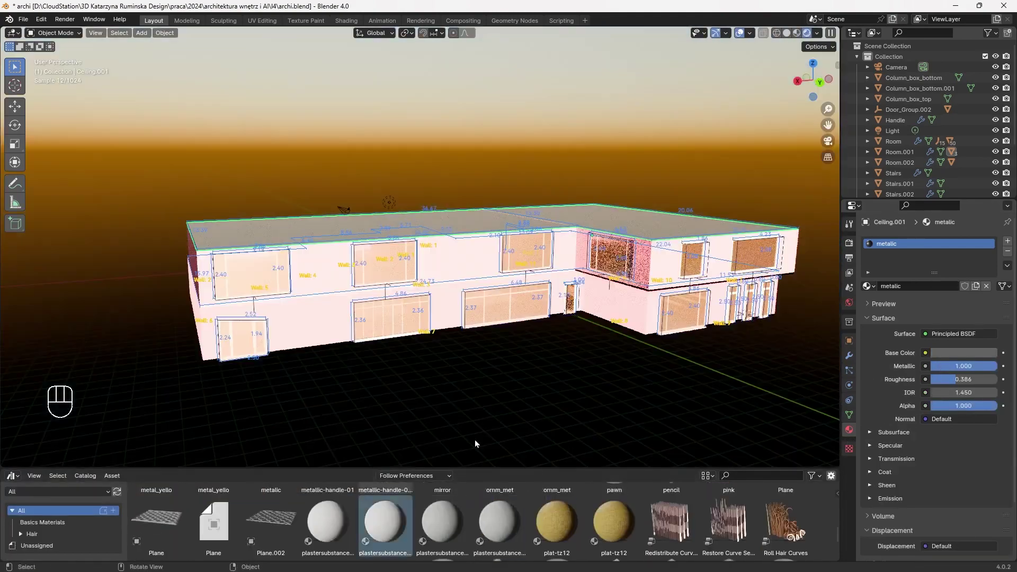
key(ctrl+z)
key(ctrl+z)
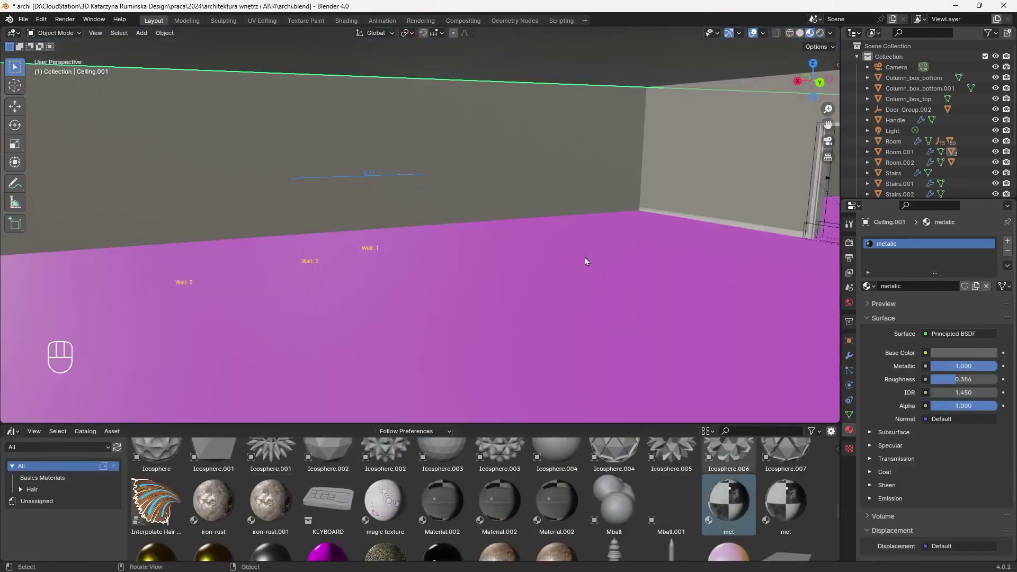
Apply materials from the asset library to the interior floor in Material Preview shading
scroll(441, 495, down, 2)
drag(441, 495, 342, 291)
scroll(344, 508, down, 6)
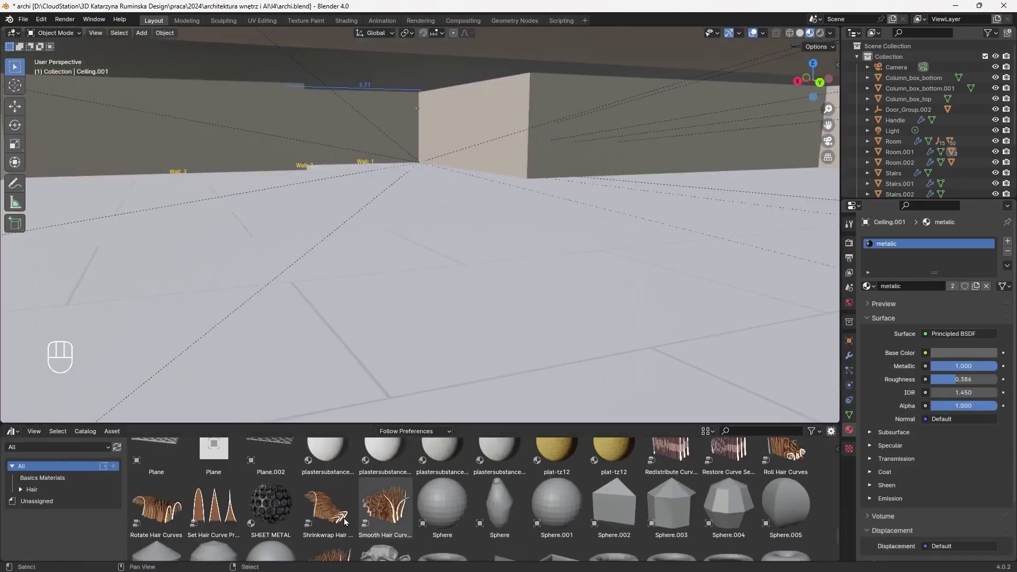
scroll(344, 522, up, 2)
drag(386, 487, 422, 356)
key(z)
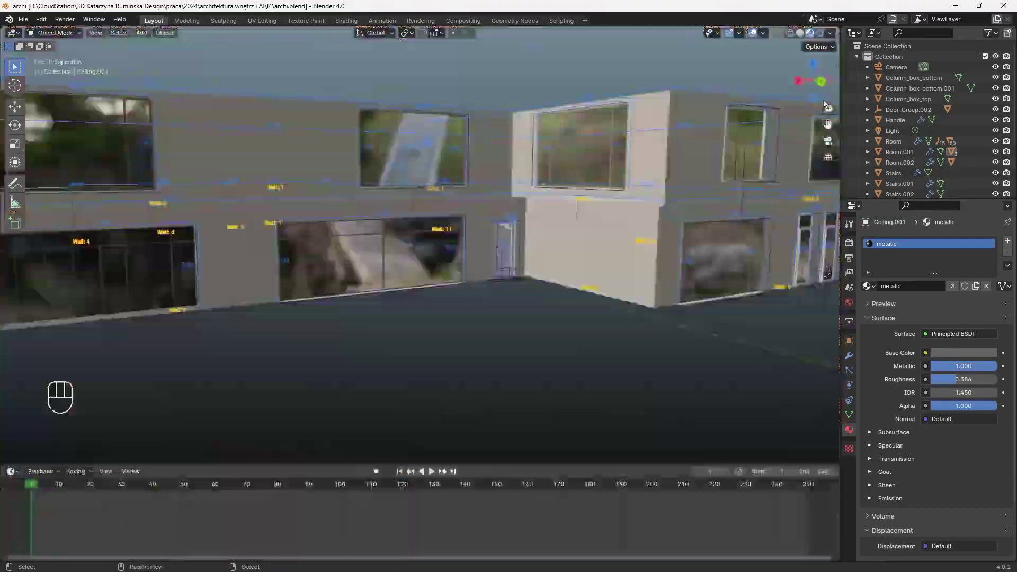
Add an Archimesh lamp and move it along X to the open ground in front of the house
key(n)
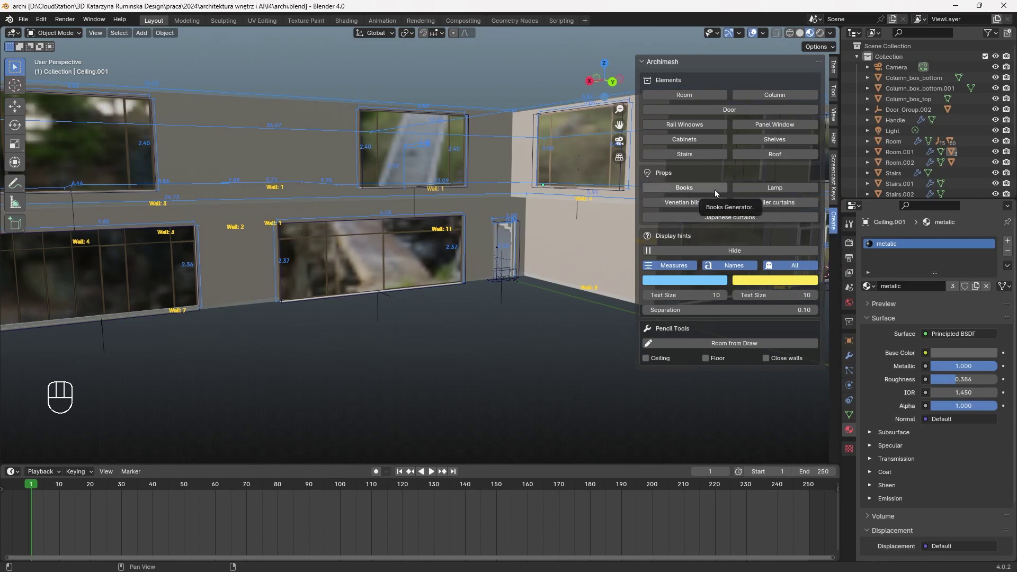
click(782, 191)
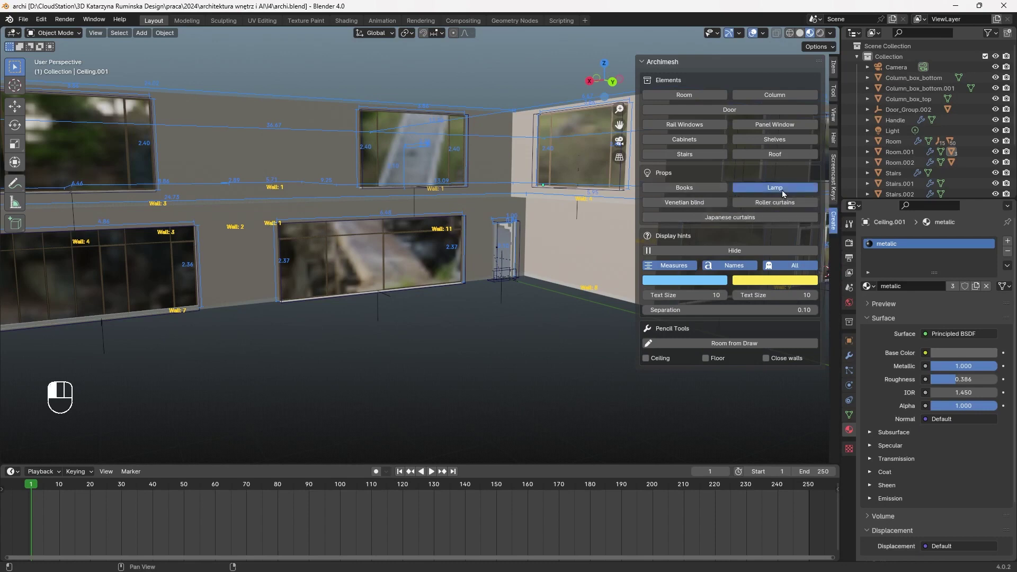
scroll(494, 278, down, 8)
key(g)
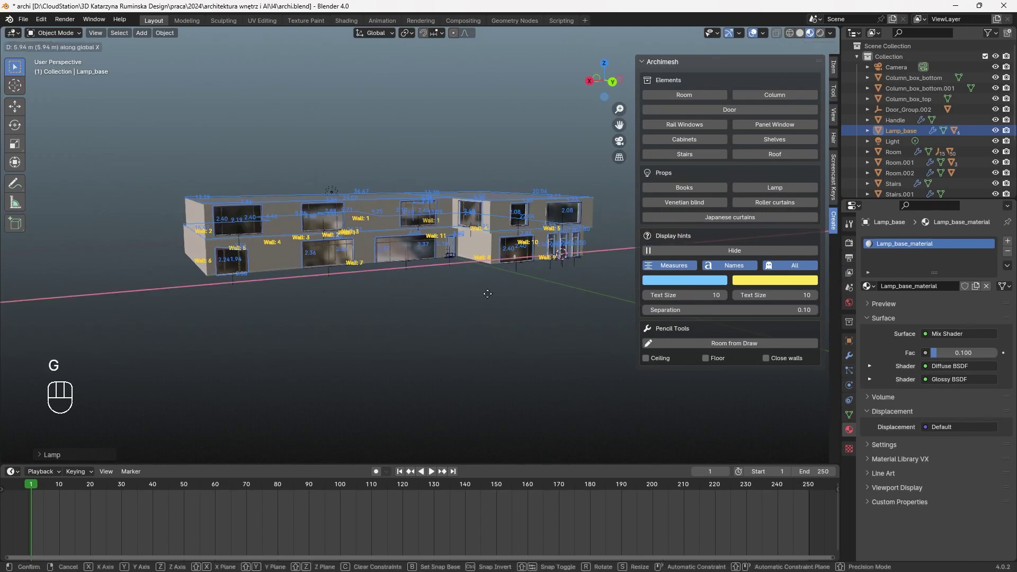
click(439, 310)
scroll(477, 297, up, 10)
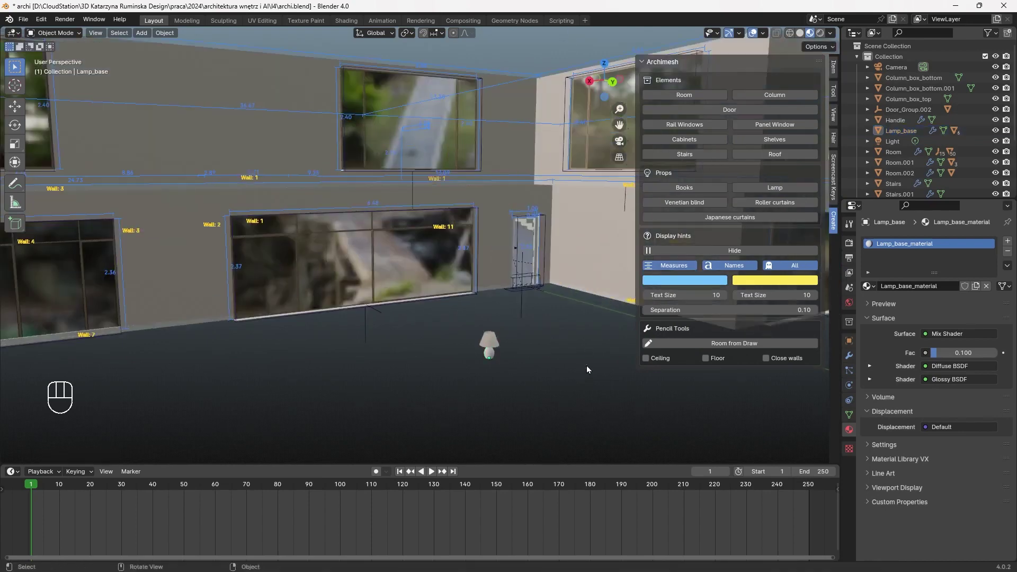
Add Archimesh Japanese curtains and move them along X to the ground beside the lamp
click(714, 218)
scroll(546, 299, down, 5)
key(g)
key(x)
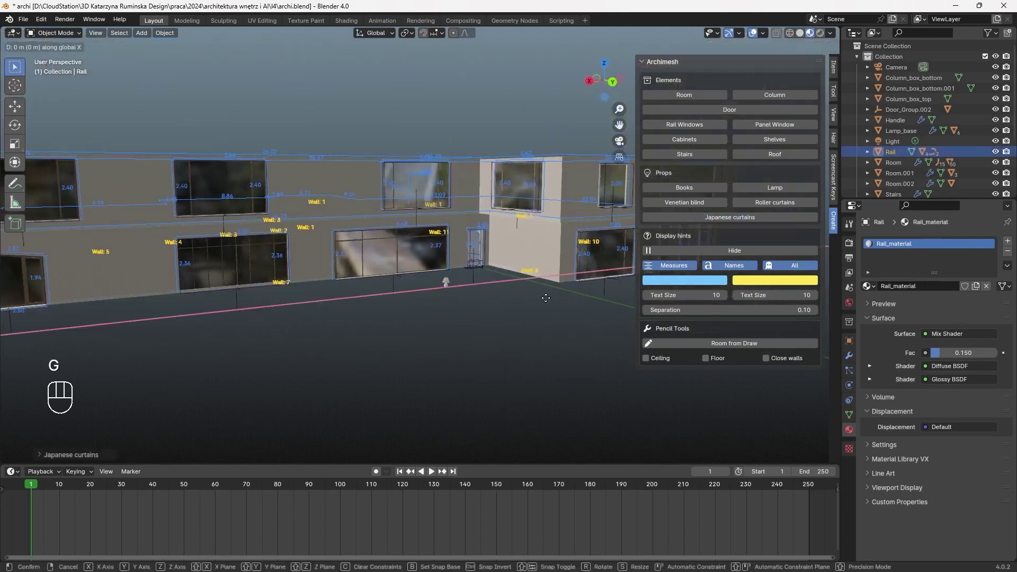
click(364, 332)
middle_drag(511, 320, 577, 358)
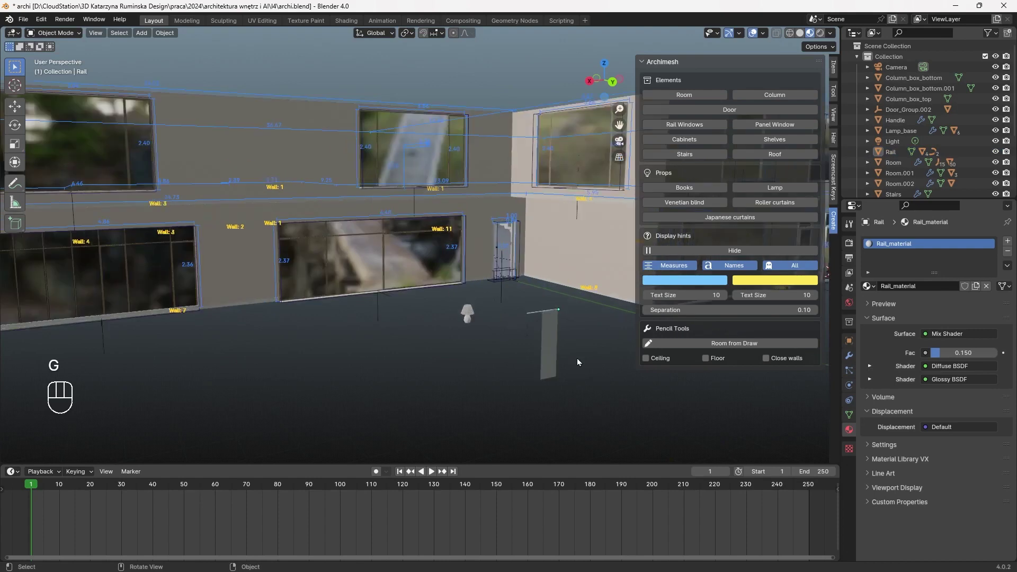
Undo the addition of the Japanese curtains and the lamp's move along X
drag(546, 374, 468, 307)
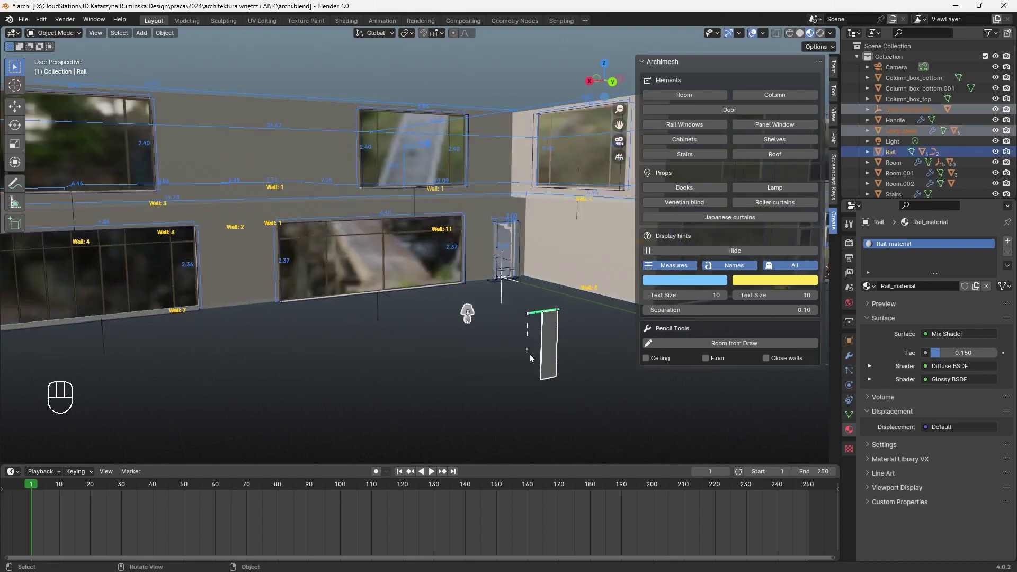
key(ctrl+z)
key(ctrl+z)
key(ctrl+z)
key(ctrl+z)
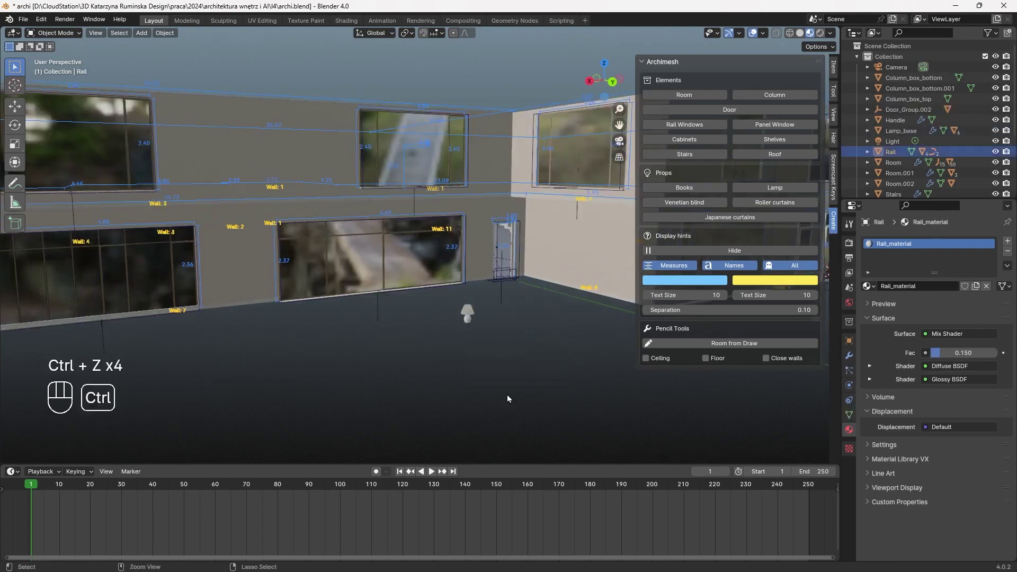
key(ctrl+z)
key(ctrl+z)
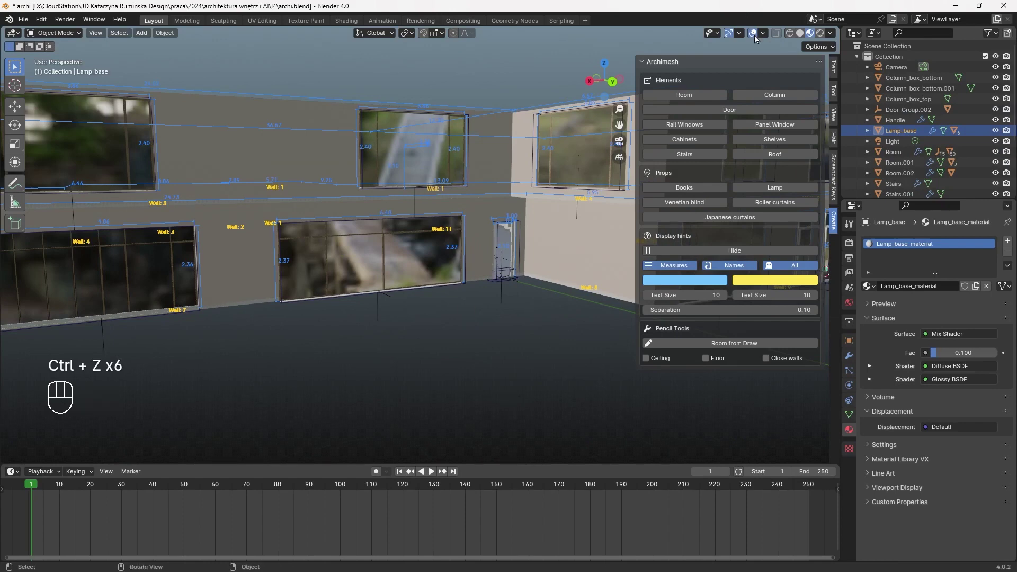
Collapse the Archimesh settings, bring the whole house into view and save the file
click(642, 61)
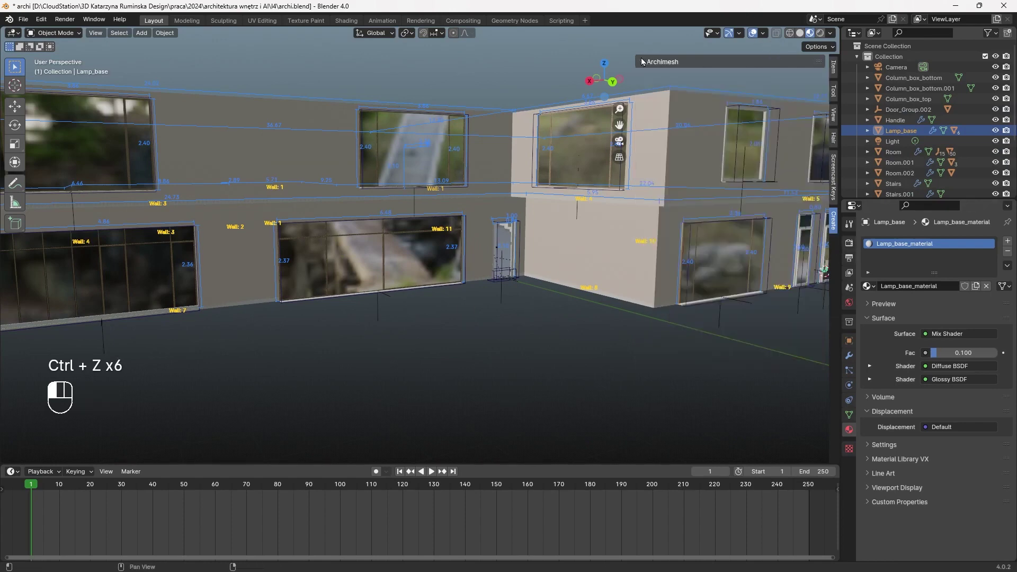
scroll(536, 261, down, 8)
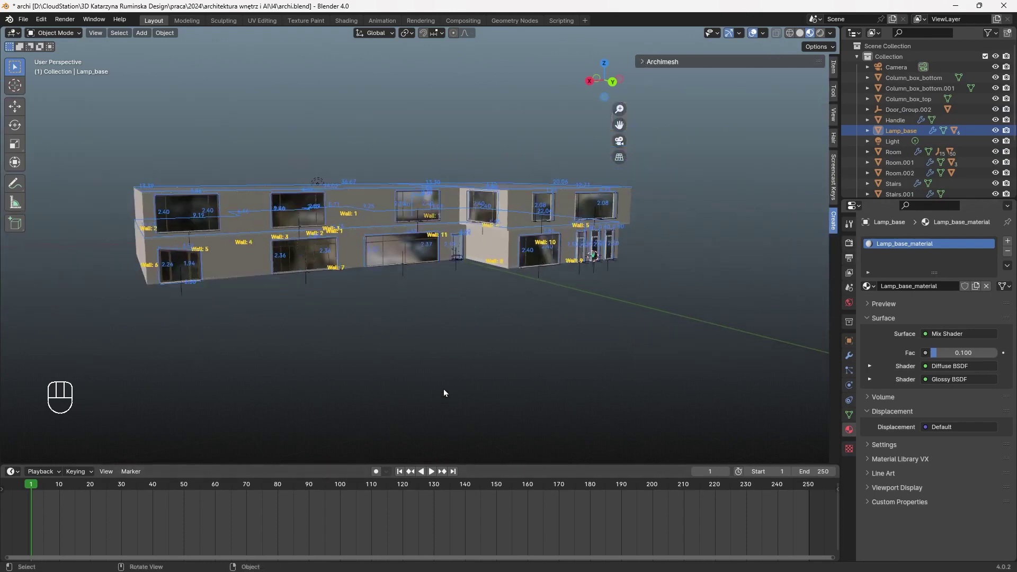
middle_drag(444, 389, 442, 384)
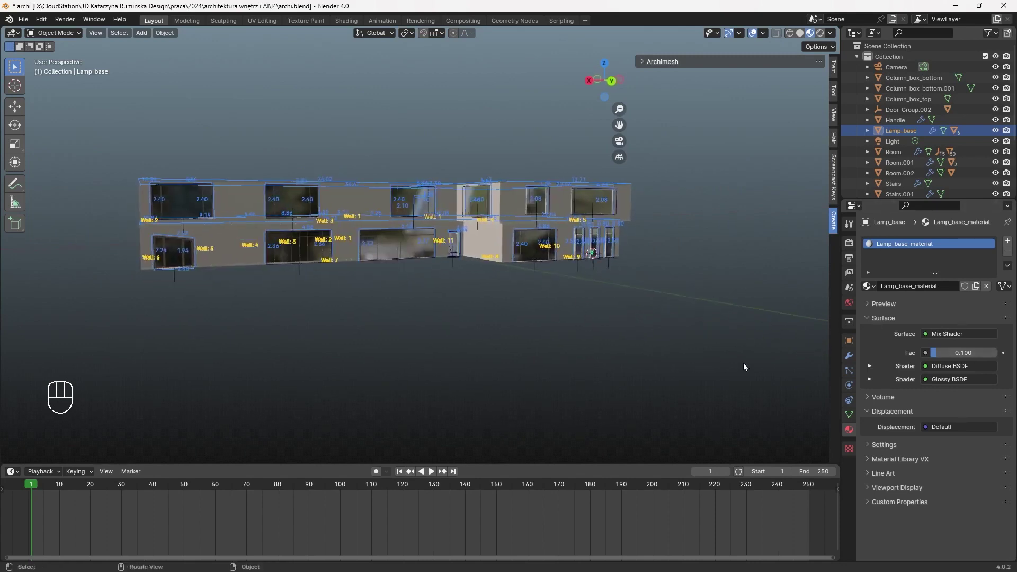
key(ctrl+s)
scroll(574, 345, up, 3)
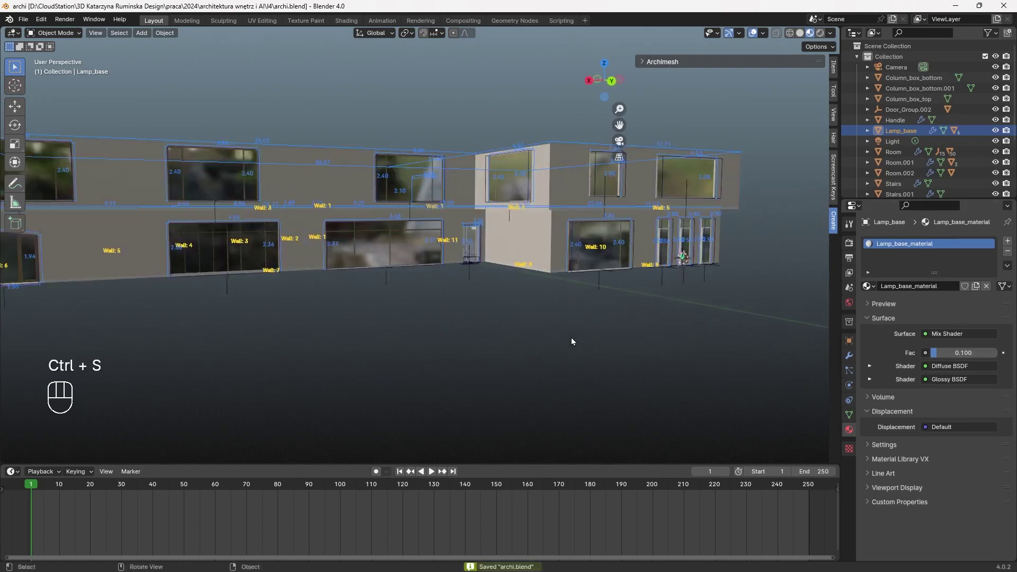
Hide the Archimesh measure and wall-name hints, clear the selection and shrink the timeline to enlarge the viewport
click(663, 62)
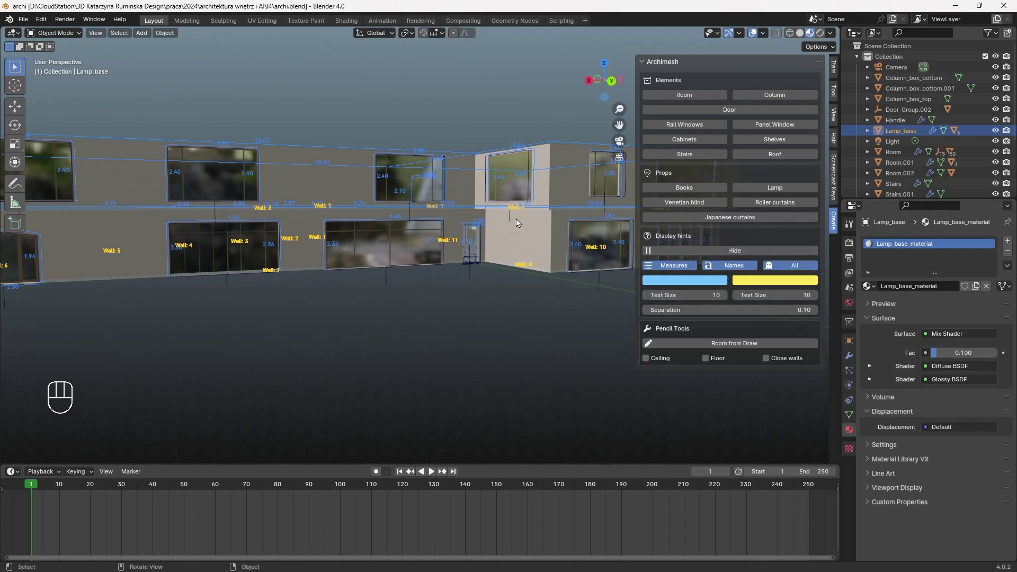
click(728, 252)
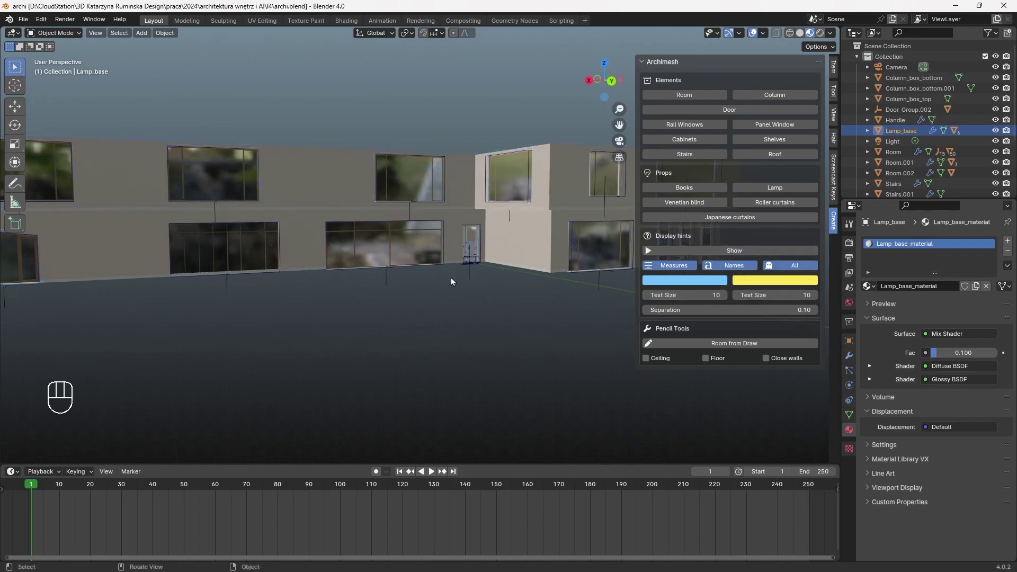
middle_drag(451, 281, 498, 312)
click(641, 62)
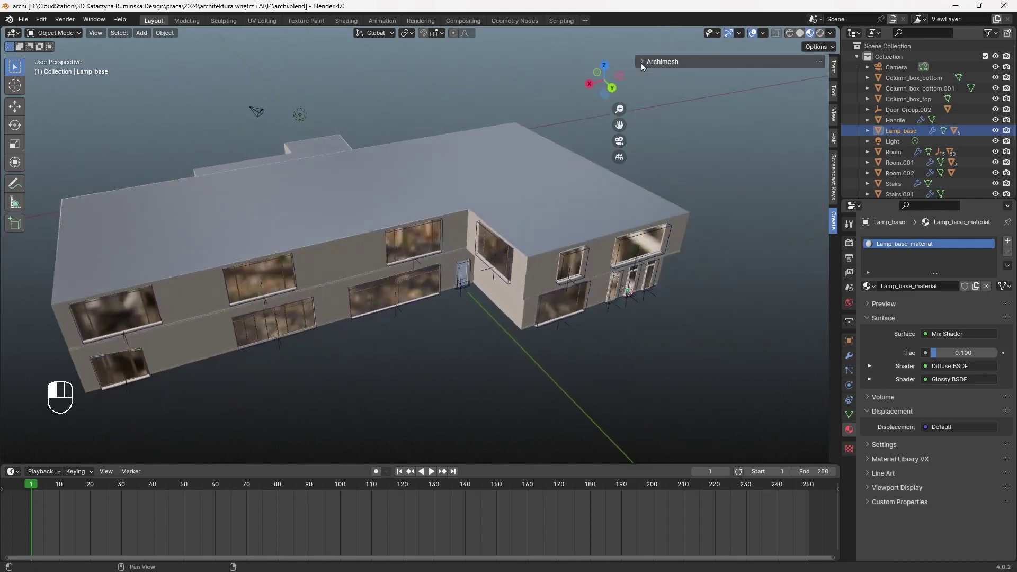
shift+middle_drag(561, 240, 586, 368)
click(532, 370)
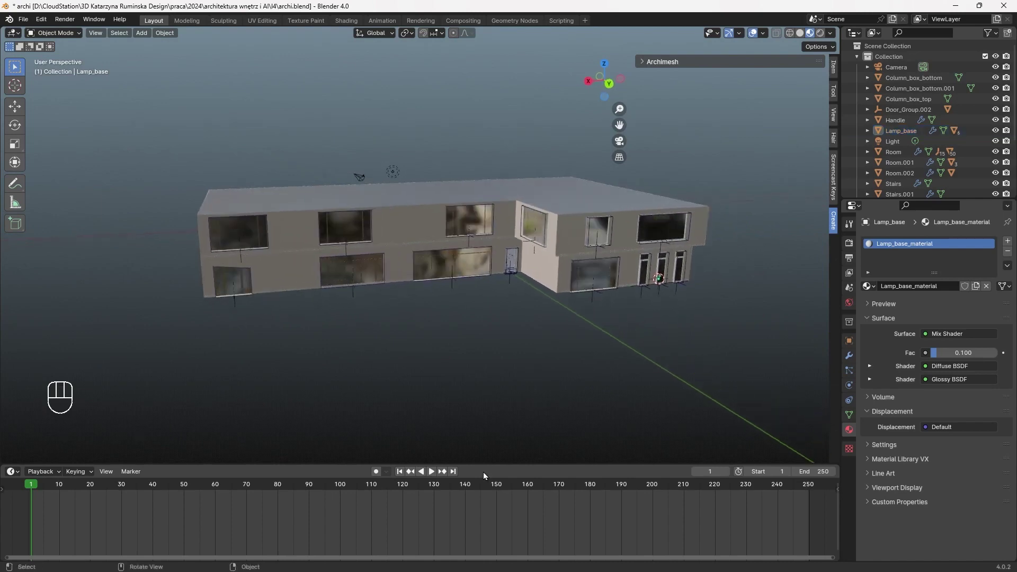
drag(518, 464, 522, 539)
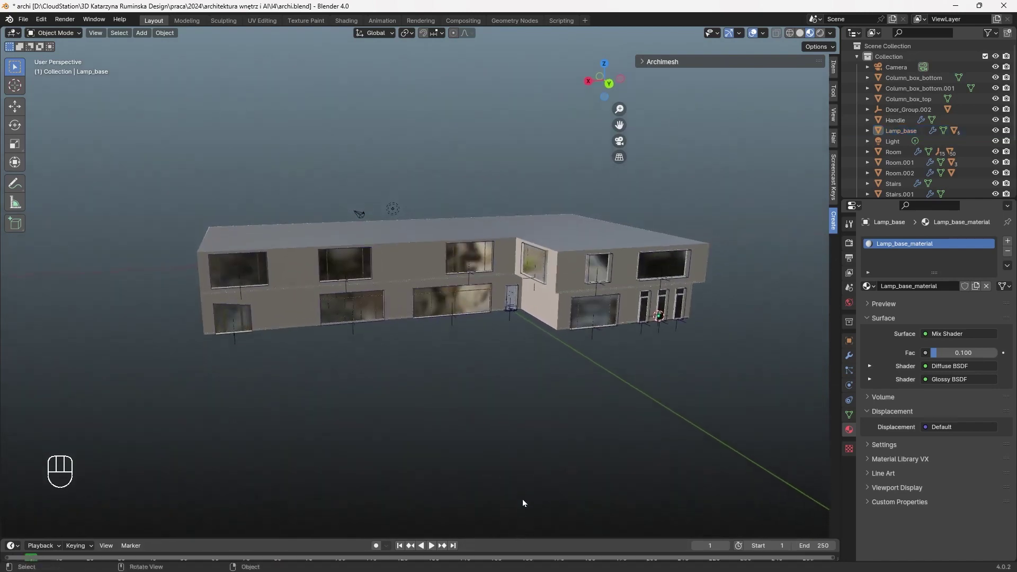
Add a Grid mesh and scale it up in the top view as a ground surface around the house corner
key(shift+a)
mouse_move(504, 419)
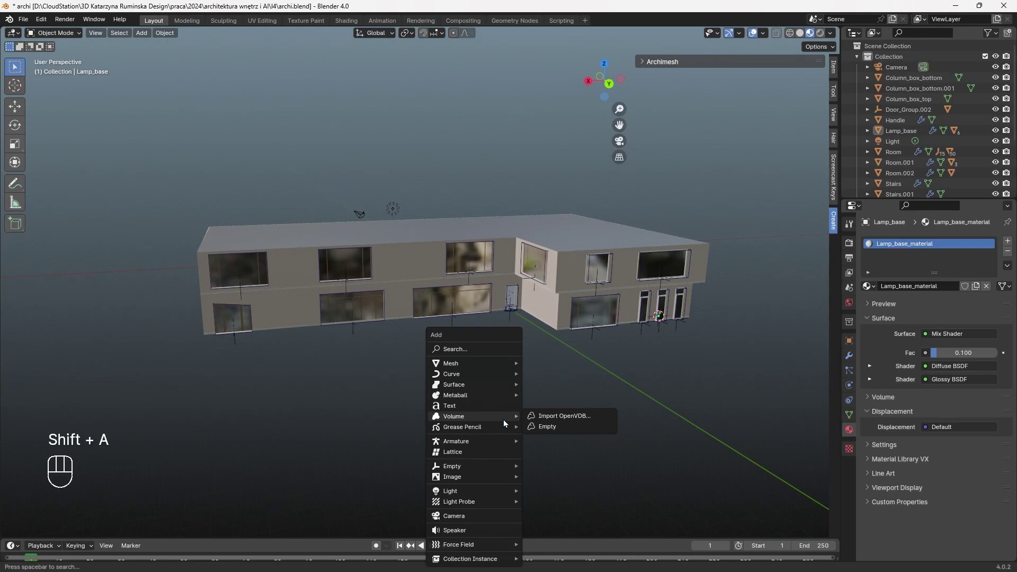
mouse_move(486, 364)
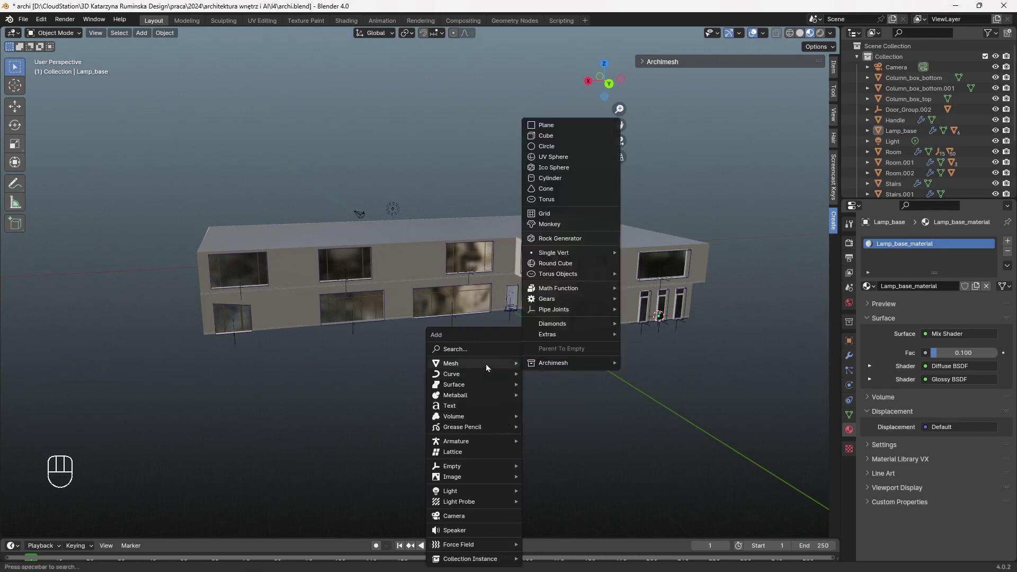
click(551, 213)
scroll(580, 335, down, 4)
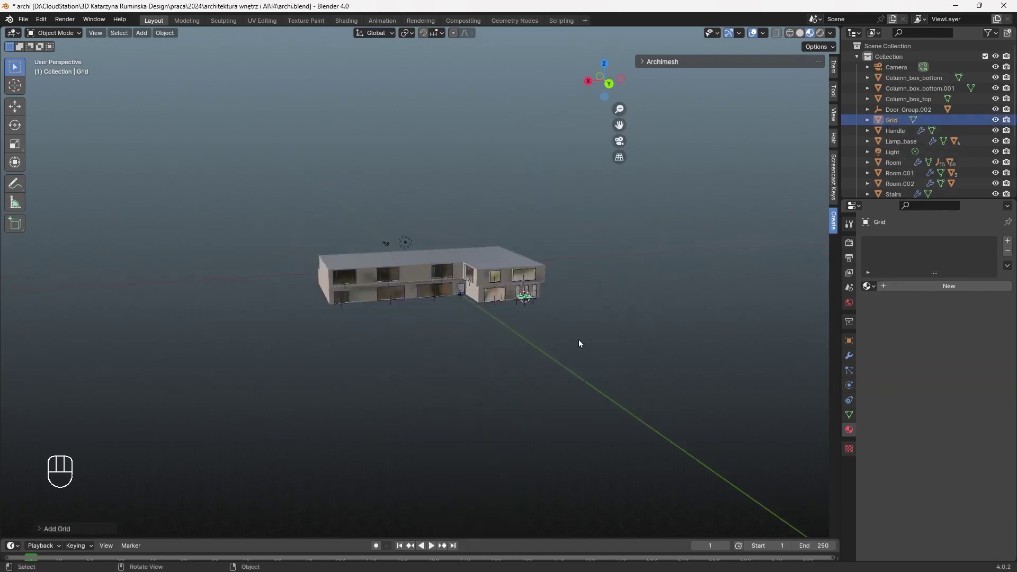
key(KP_7)
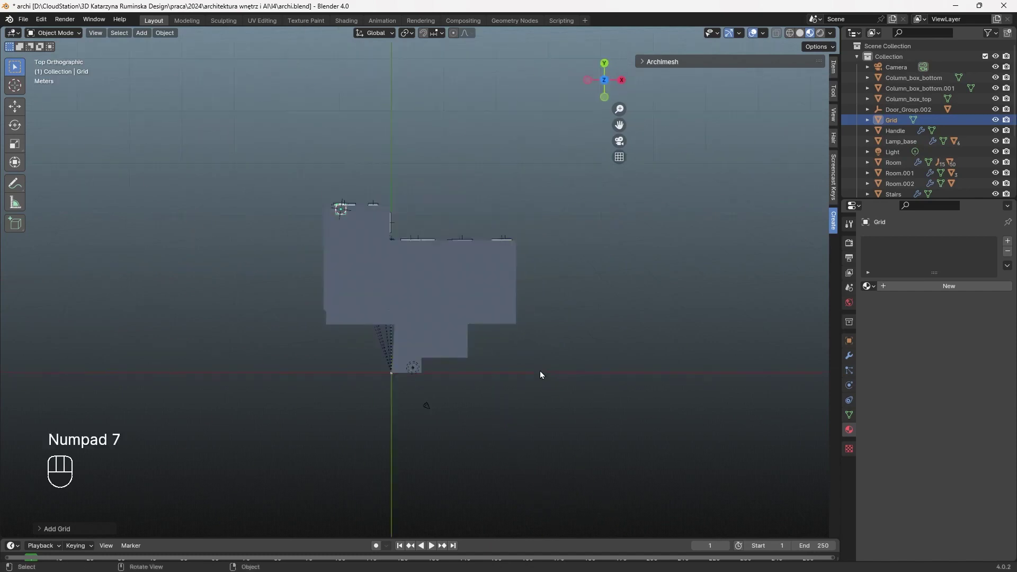
key(s)
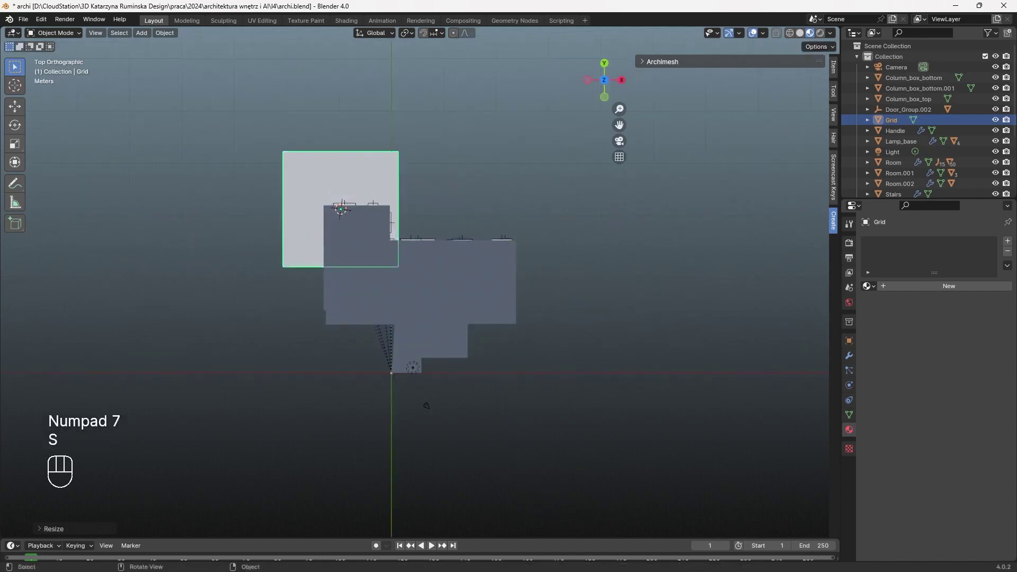
click(613, 401)
Delete the scaled Grid object
key(Tab)
key(Tab)
scroll(613, 401, down, 1)
key(Delete)
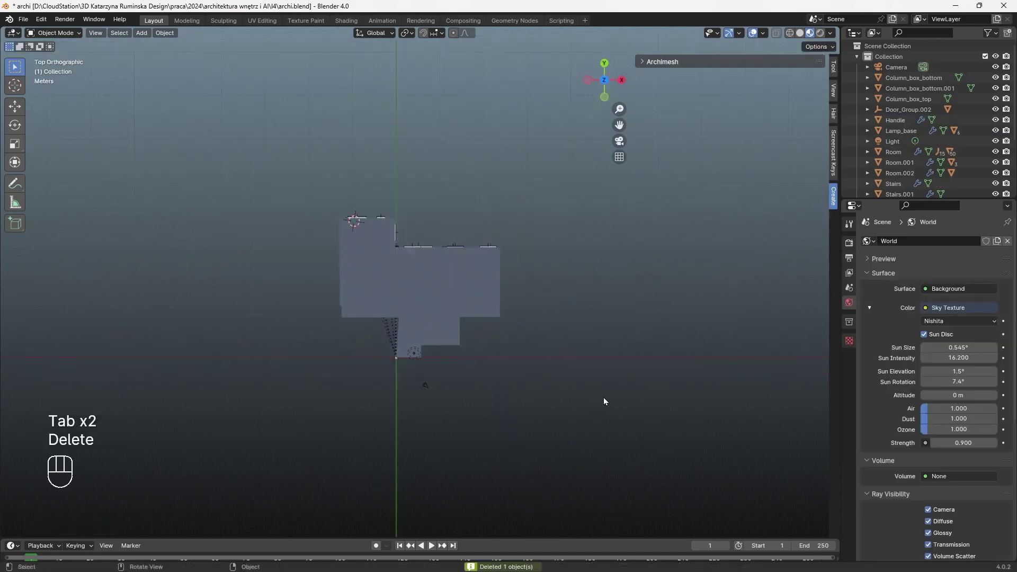
Add a Grid mesh with 200 subdivisions in both X and Y
key(shift+a)
mouse_move(602, 364)
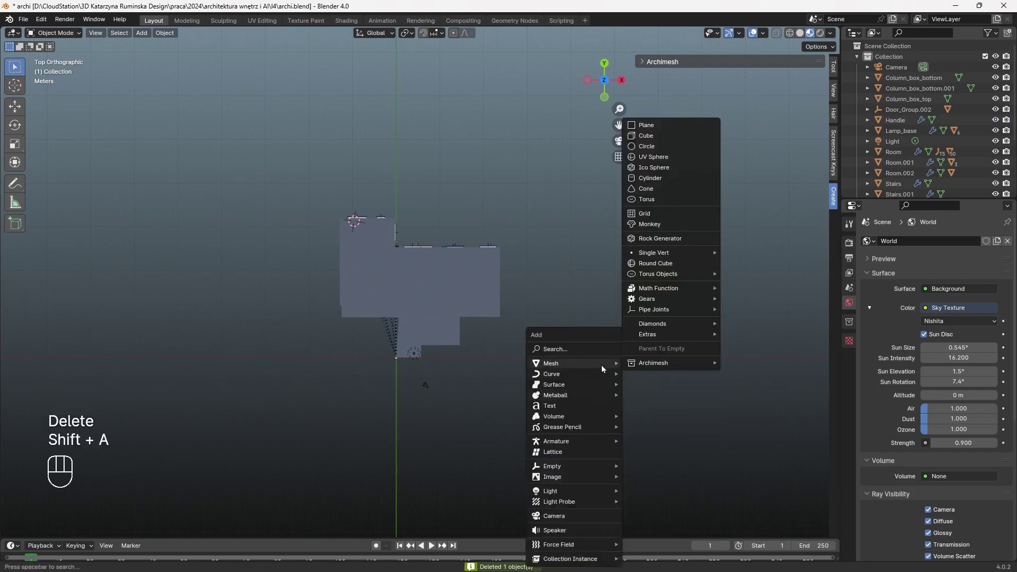
click(678, 309)
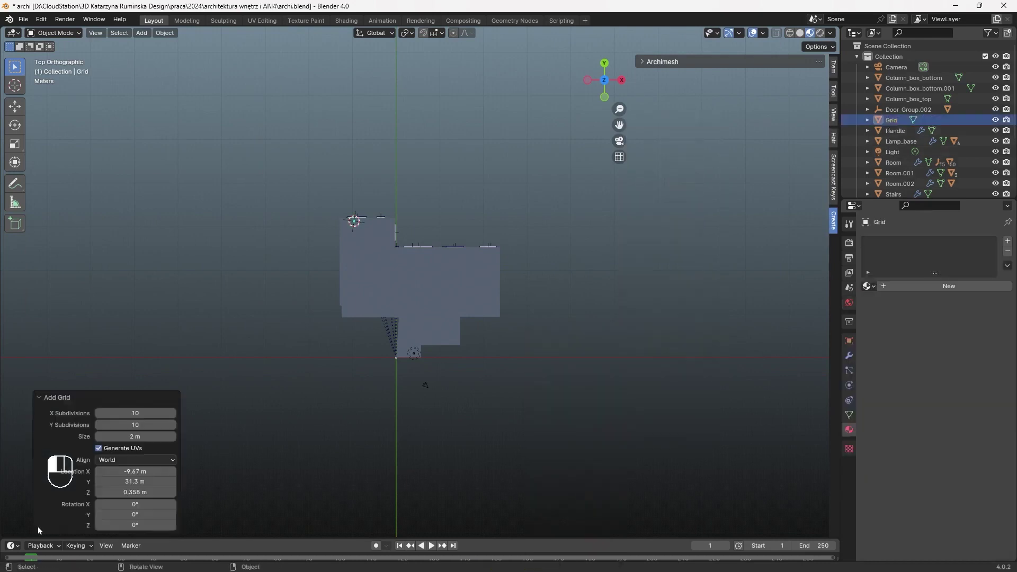
click(154, 413)
text(200)
key(Tab)
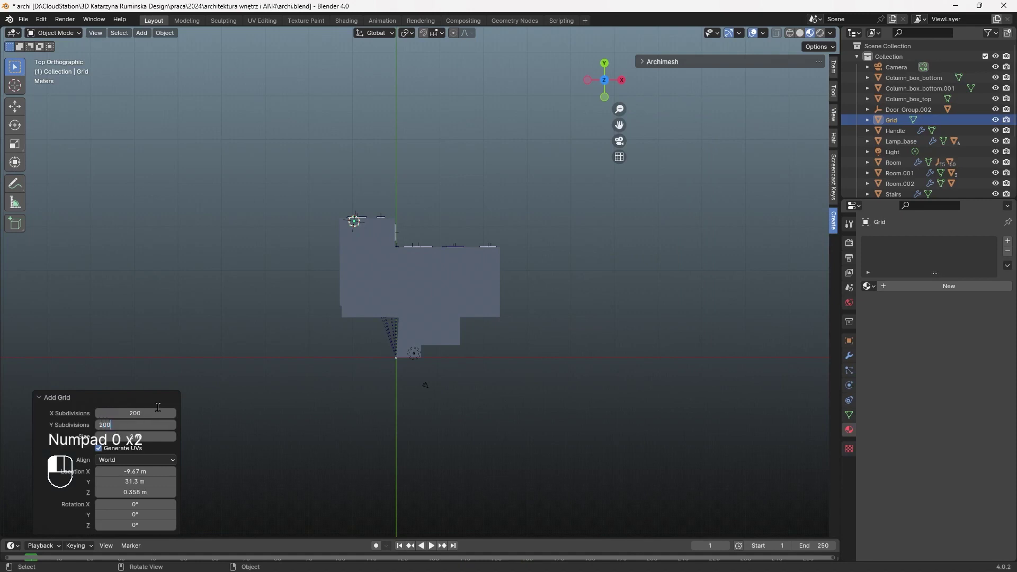
text(200)
Enlarge the new grid to a size of about 49.3 m
click(163, 442)
click(154, 448)
click(148, 439)
drag(312, 429, 848, 363)
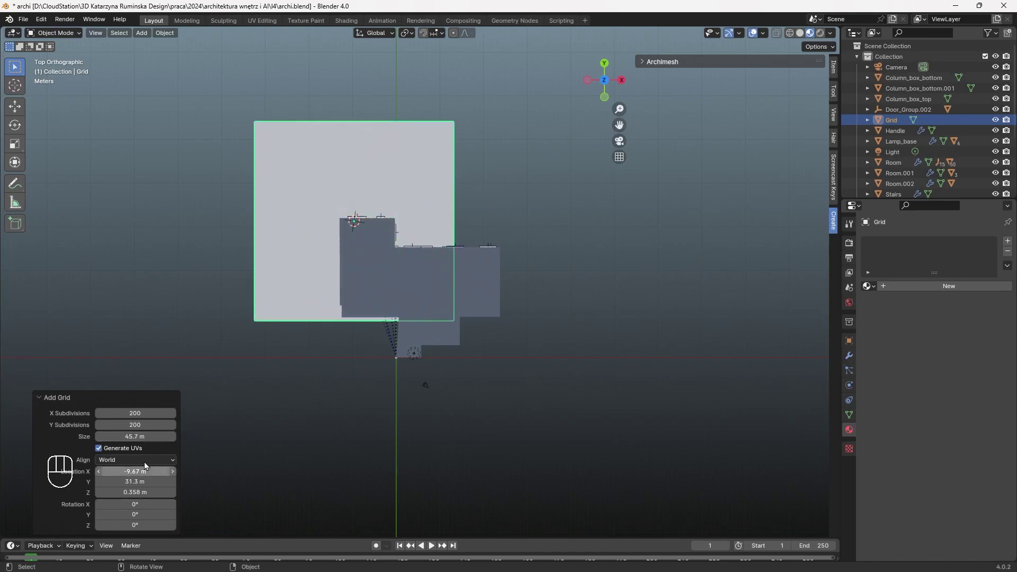
drag(135, 436, 336, 441)
Move the grid along X and Y so that it lies beneath the whole house
key(g)
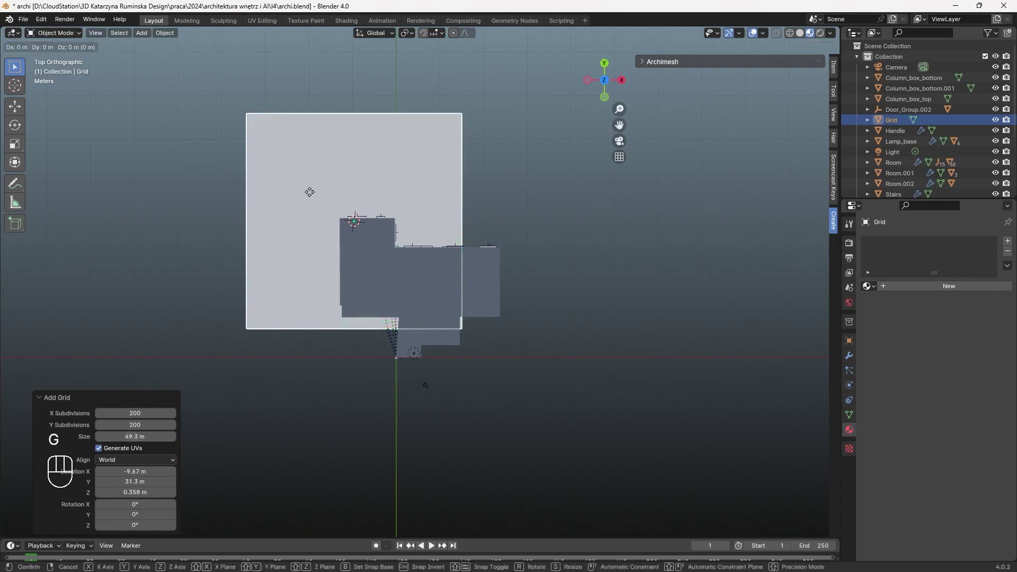
right_click(392, 216)
key(g)
key(x)
click(470, 227)
key(g)
key(y)
click(446, 284)
Stretch the grid along X to a scale of about 1.18 and shift it along X to surround the house
middle_drag(446, 284, 502, 363)
key(s)
key(y)
key(x)
click(505, 339)
key(g)
key(x)
click(527, 344)
Lower the grid along Z to the base of the house walls
key(g)
key(z)
click(500, 324)
middle_drag(501, 324, 609, 374)
scroll(608, 375, up, 5)
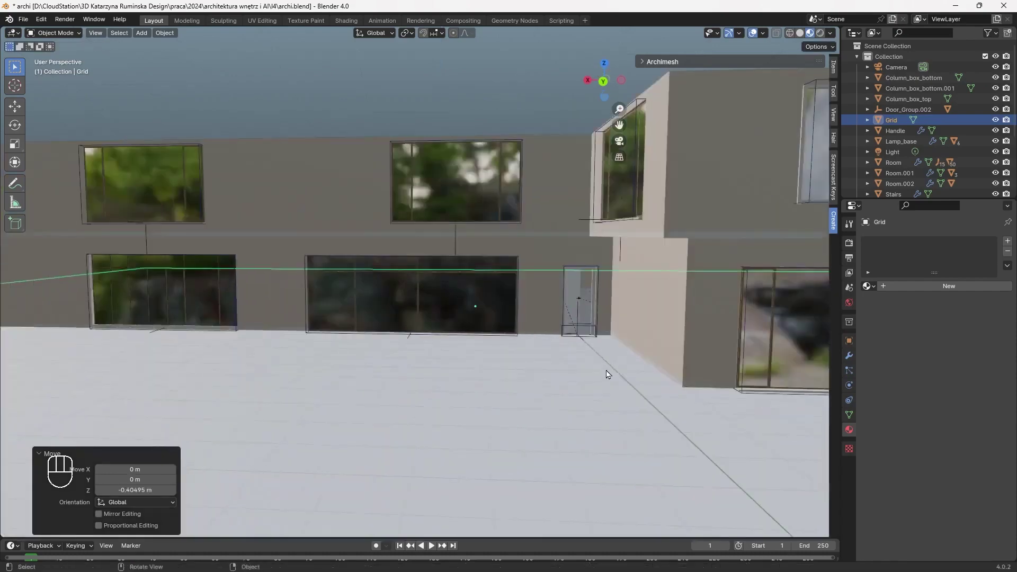
key(g)
key(z)
click(539, 399)
Extrude the whole grid by about 0.355 m to turn it into a ground slab
scroll(538, 399, down, 5)
middle_drag(413, 402, 415, 350)
key(Tab)
key(a)
middle_drag(433, 265, 433, 320)
key(e)
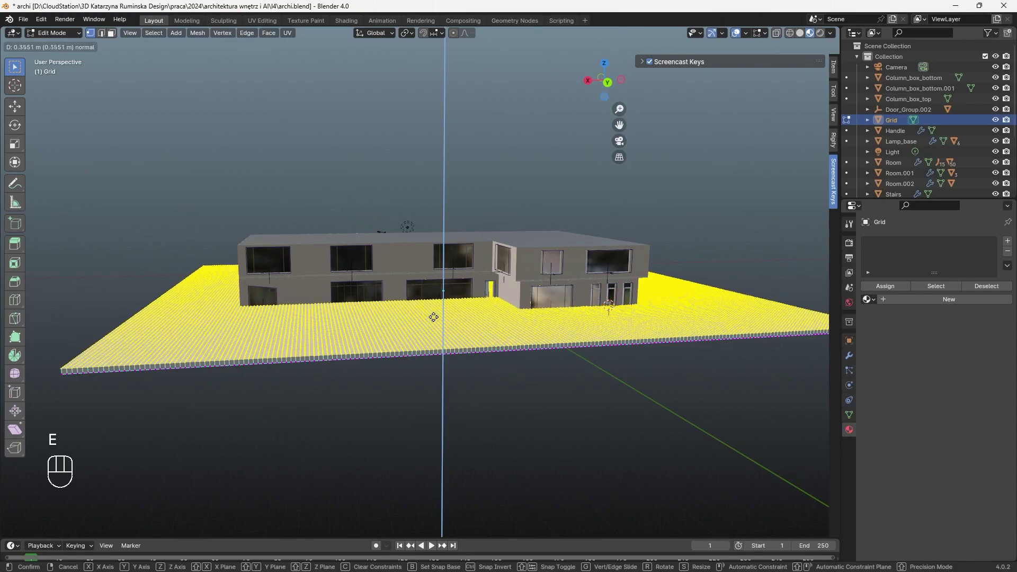
click(433, 317)
key(Tab)
Adjust the ground slab's height along Z and switch the viewport to rendered shading
key(KP_3)
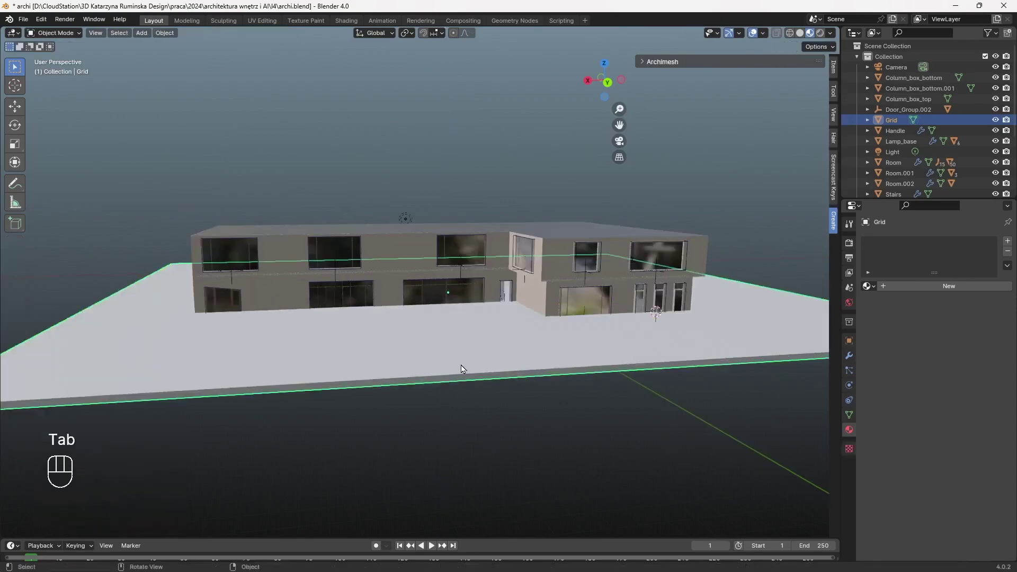
key(g)
key(z)
click(475, 321)
mouse_move(475, 321)
middle_down()
mouse_move(393, 409)
mouse_move(419, 403)
middle_up()
click(820, 33)
key(g)
key(z)
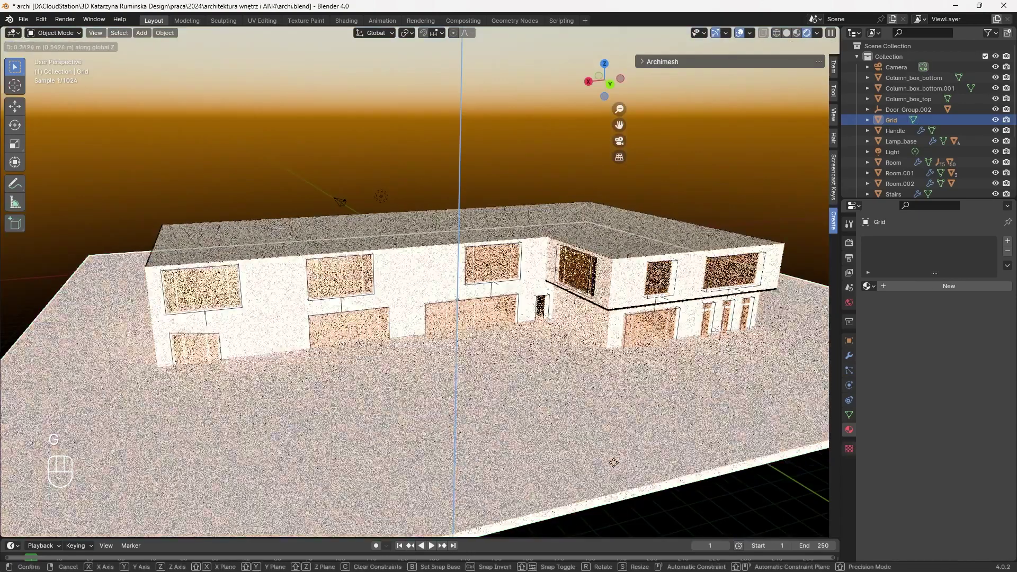
click(611, 459)
Fine-tune the slab's height along Z in a close-up of the wall base
scroll(498, 455, up, 4)
middle_drag(498, 461, 450, 352)
scroll(450, 352, up, 4)
key(g)
key(z)
click(450, 366)
click(439, 403)
Collapse the Room settings, bring the whole house into view and save the file
middle_drag(439, 403, 431, 459)
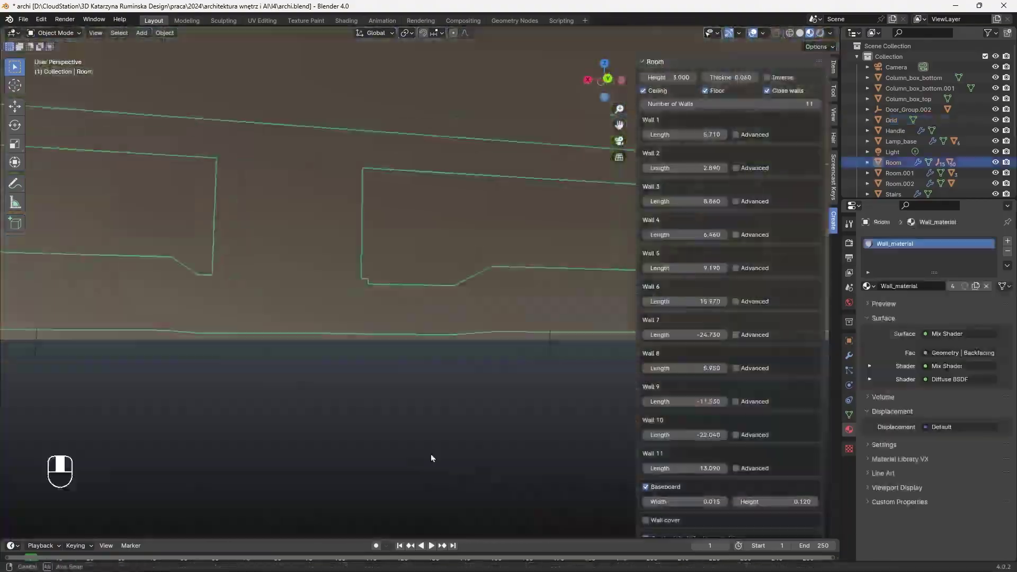
scroll(431, 459, down, 6)
click(801, 64)
middle_drag(434, 254, 440, 323)
shift+middle_drag(530, 265, 445, 275)
key(ctrl+s)
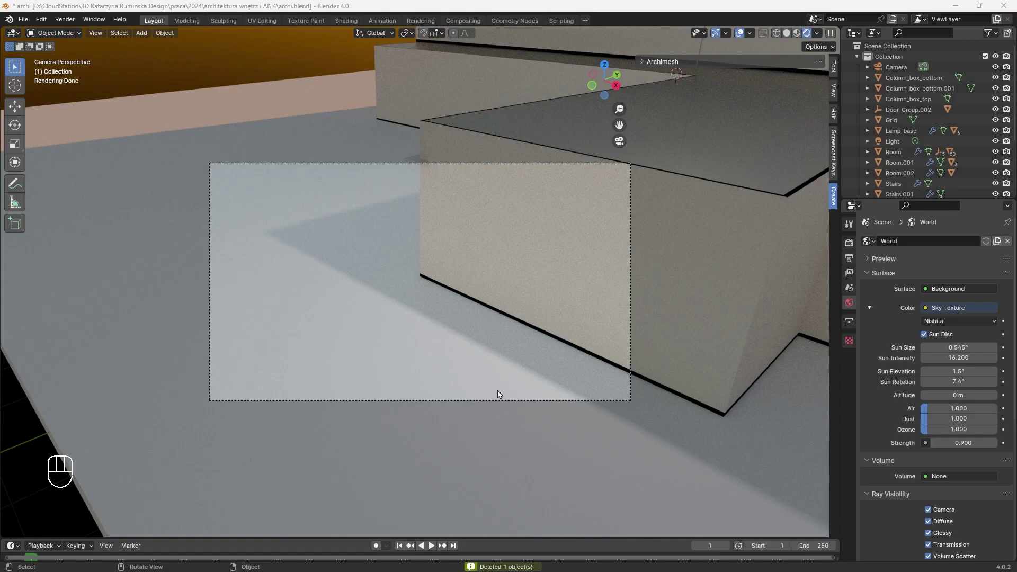
Frame the house and ground through the camera with Camera to View enabled, and turn the lock off
click(483, 354)
key(KP_0)
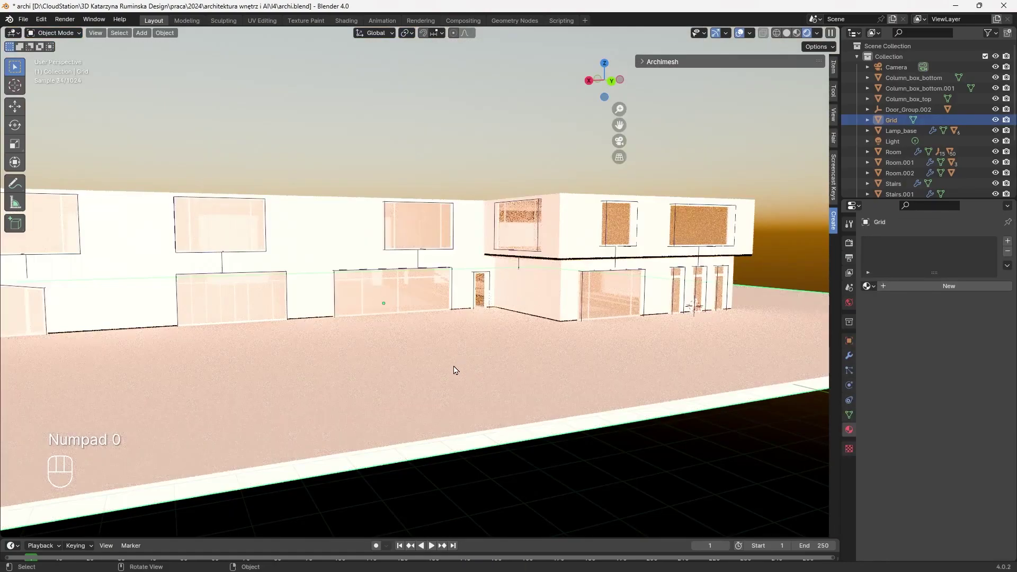
key(KP_0)
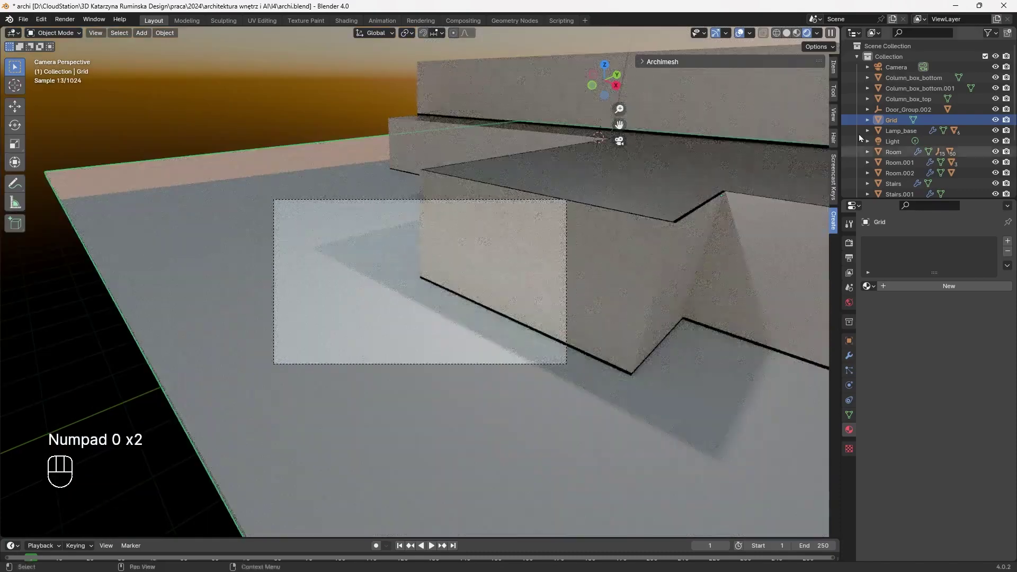
click(833, 91)
click(833, 68)
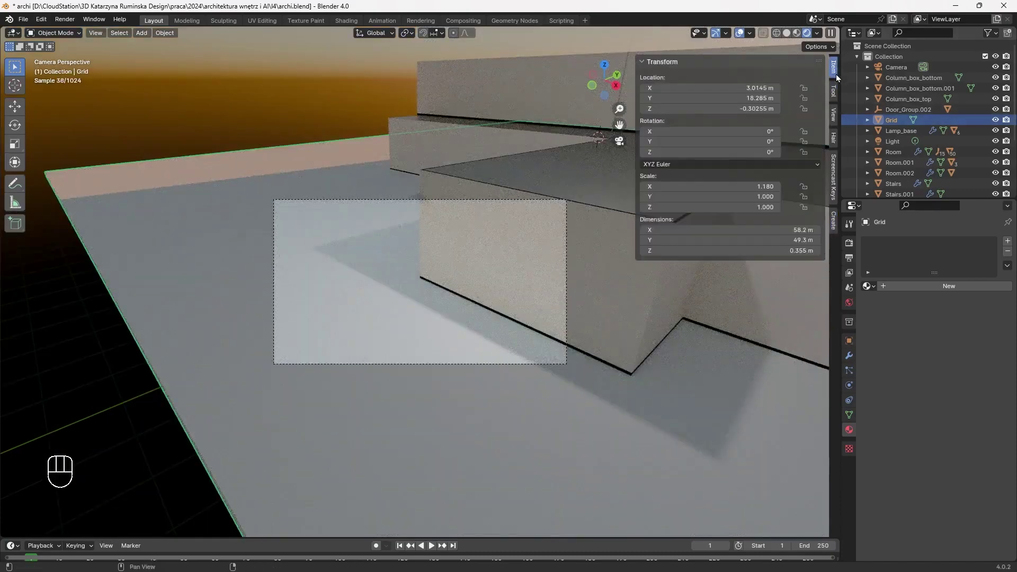
click(834, 114)
click(719, 194)
middle_drag(477, 318, 494, 343)
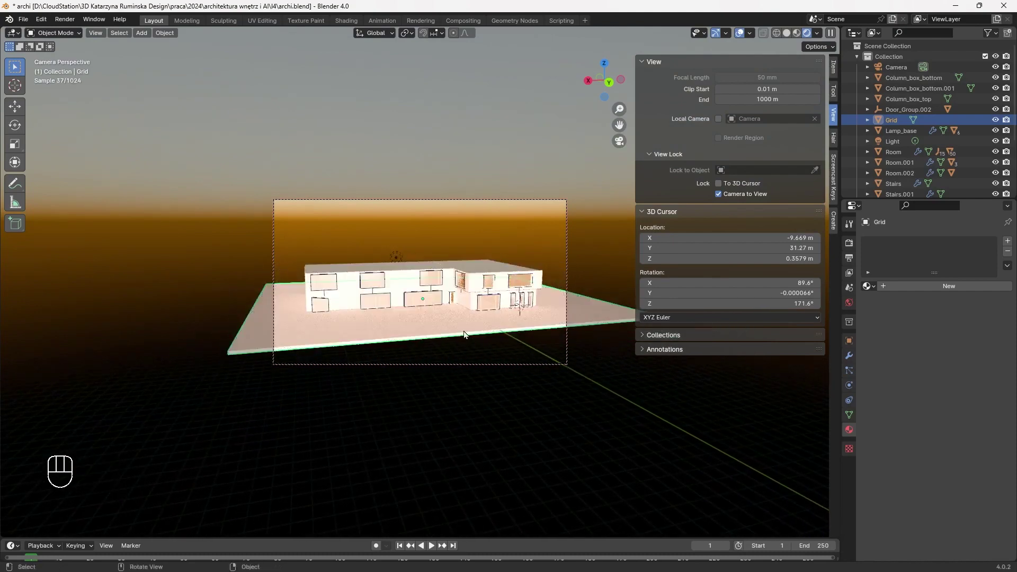
scroll(462, 321, up, 1)
scroll(483, 326, down, 1)
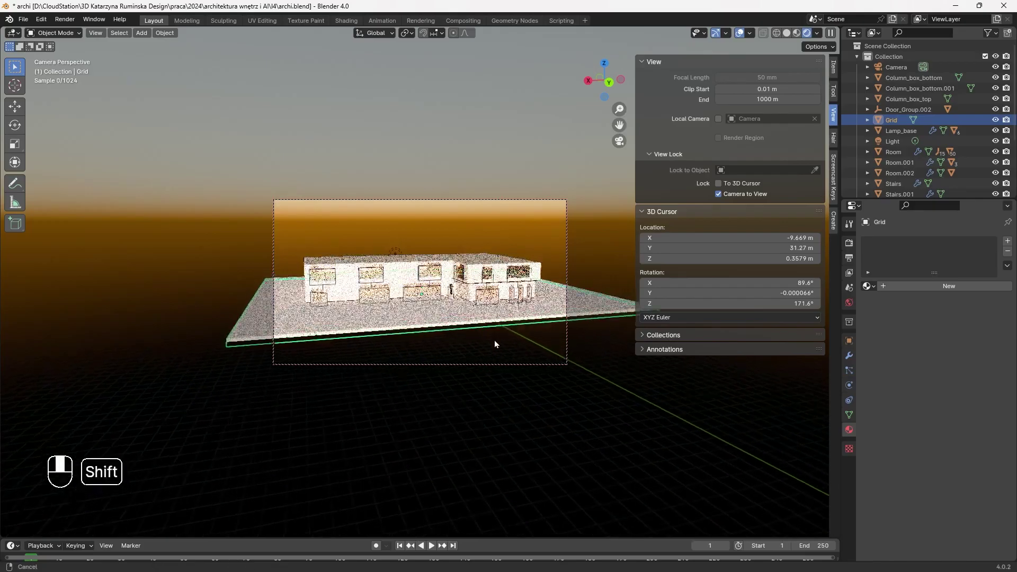
click(718, 194)
Try shifting the ground slab along Y in the camera view, and undo the attempt
scroll(424, 317, up, 2)
key(g)
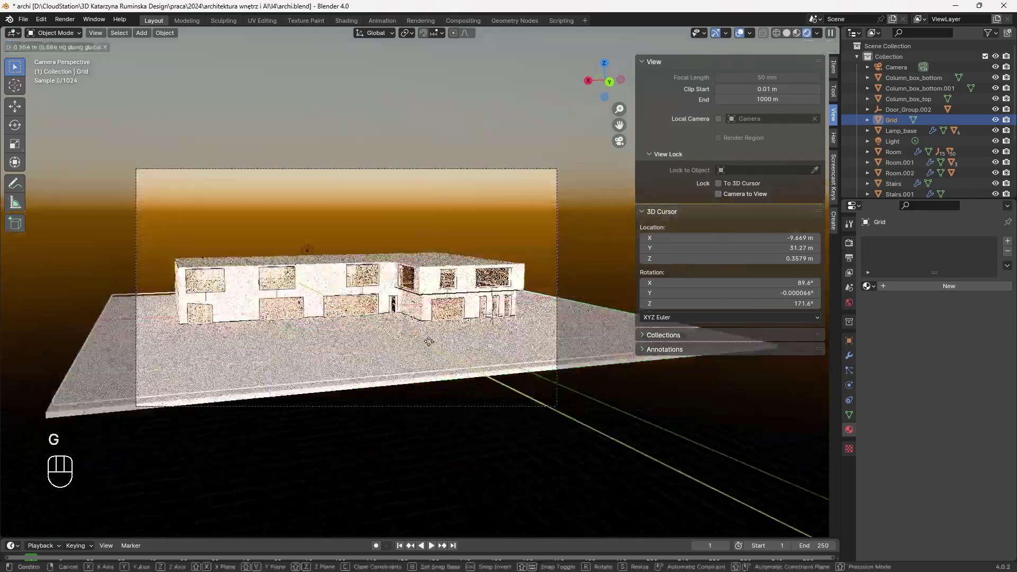
click(654, 62)
key(ctrl+z)
key(ctrl+z)
Move the ground slab about 1.39 m along X and scale it up to extend the ground around the house
key(g)
key(z)
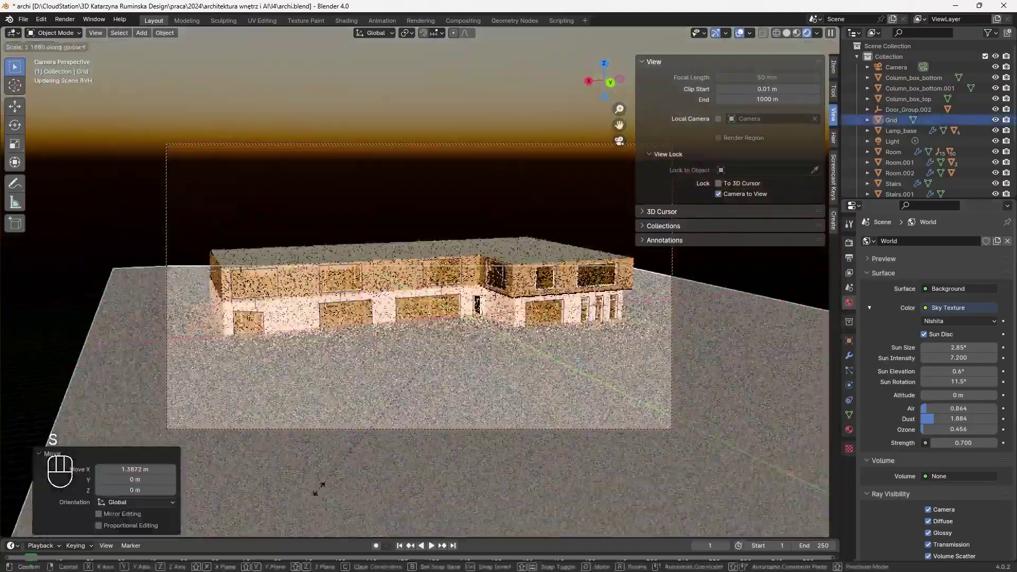
click(552, 319)
click(577, 358)
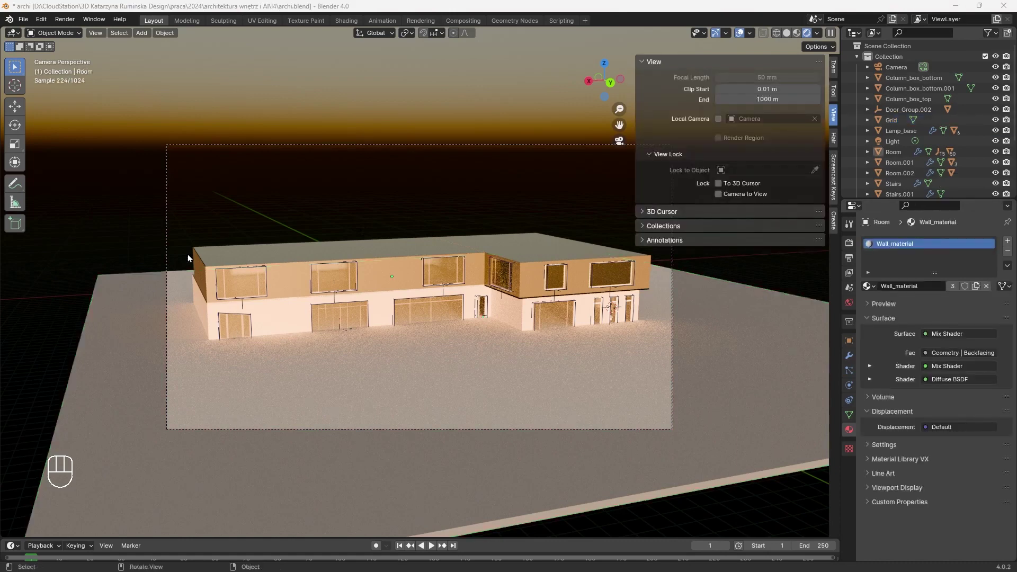
Find the Sapling Tree Gen add-on in the preferences by searching for "tree" and enable it
click(94, 19)
mouse_move(75, 23)
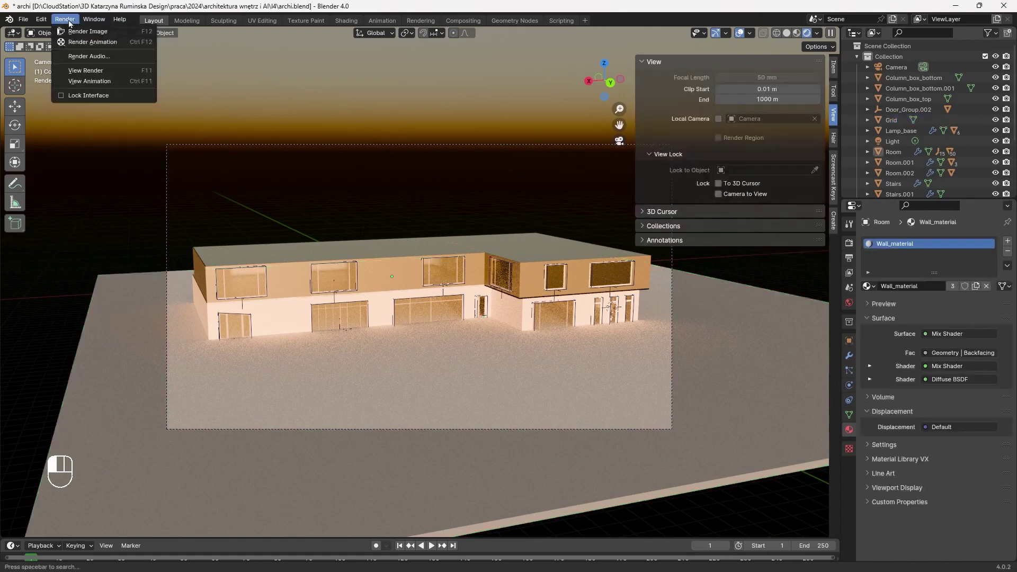
mouse_move(40, 25)
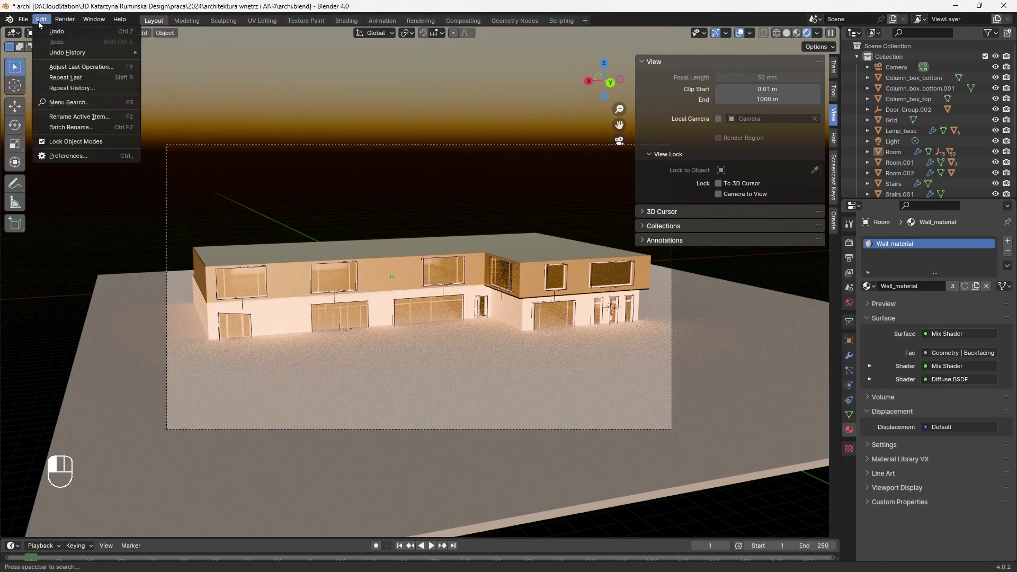
click(71, 156)
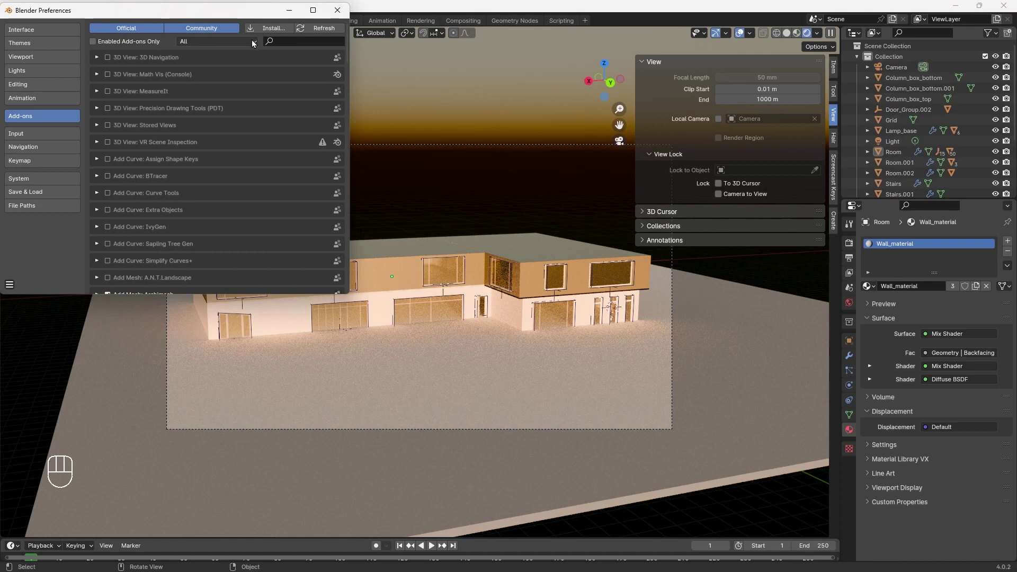
click(283, 42)
text(tree)
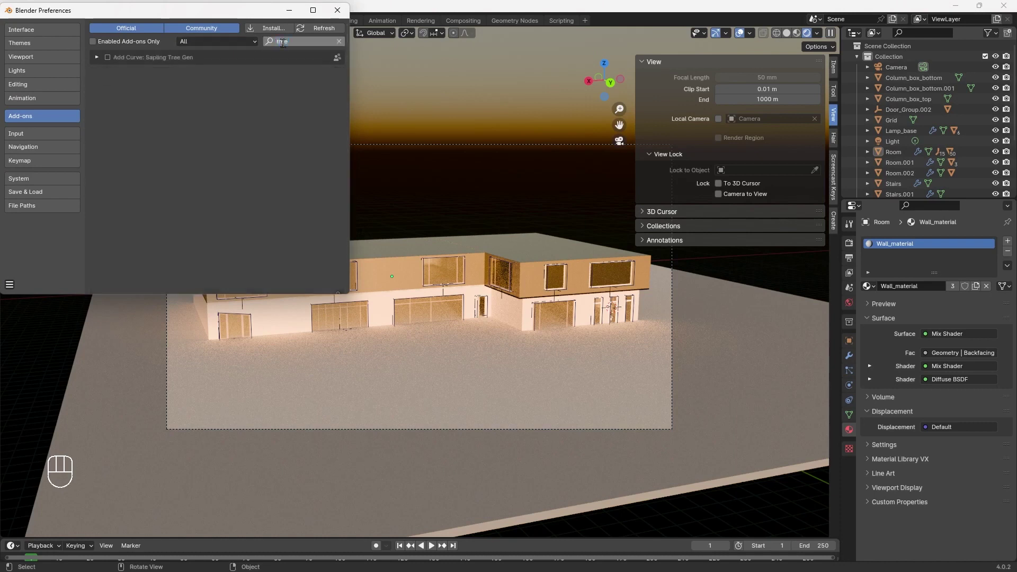
key(Return)
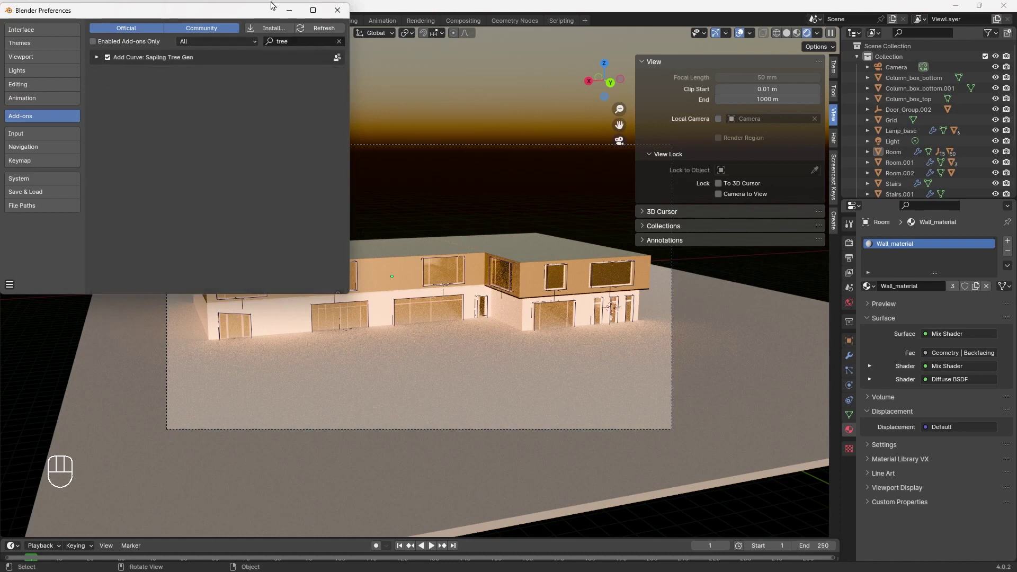
click(337, 11)
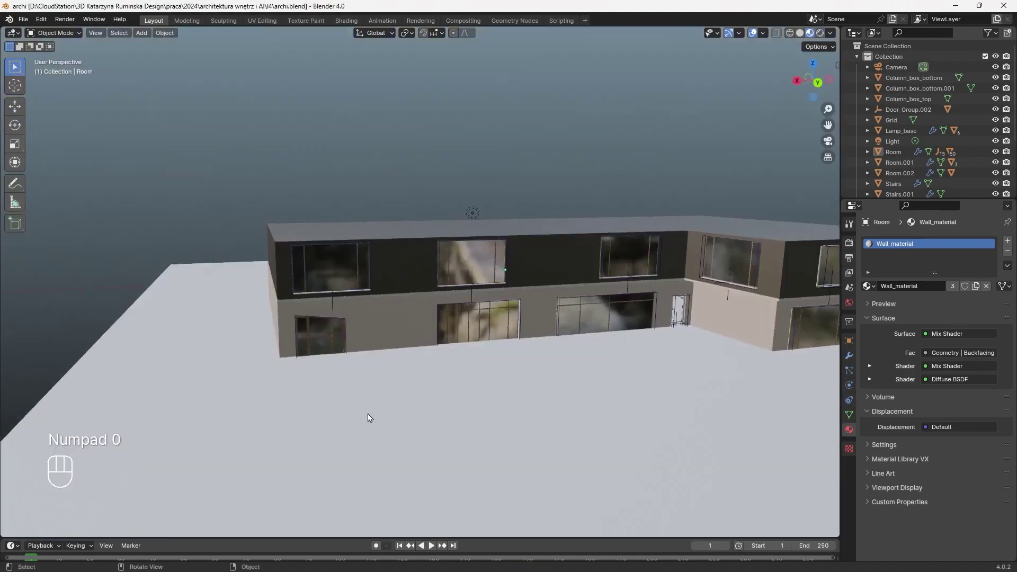
Add a Sapling Tree Gen curve to the scene
key(shift+a)
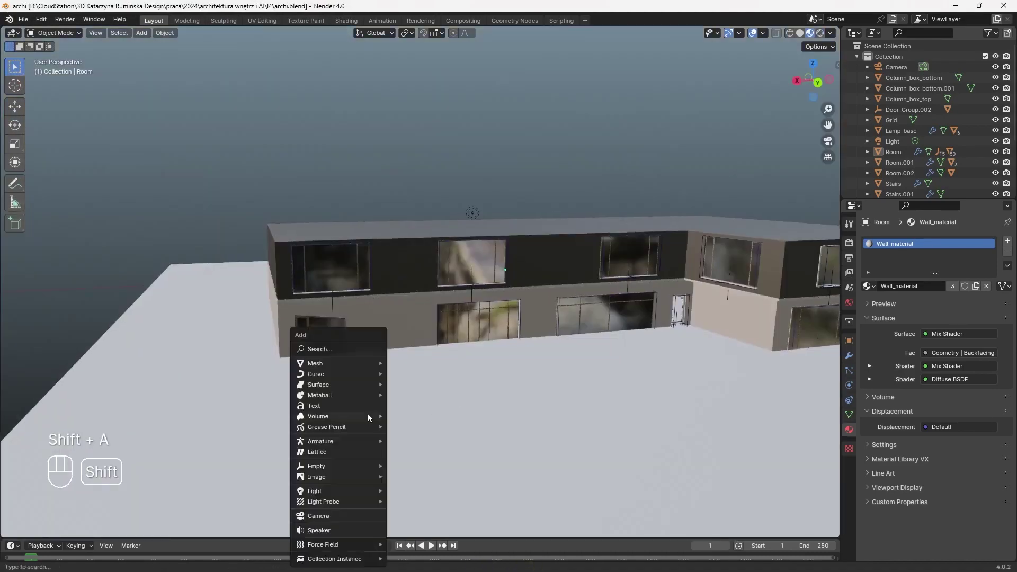
mouse_move(368, 417)
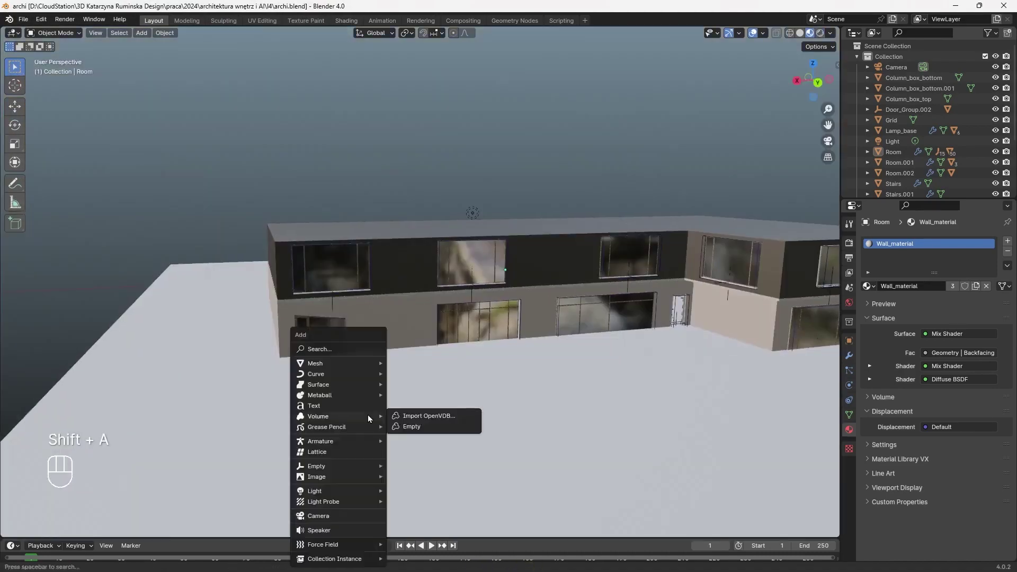
mouse_move(369, 378)
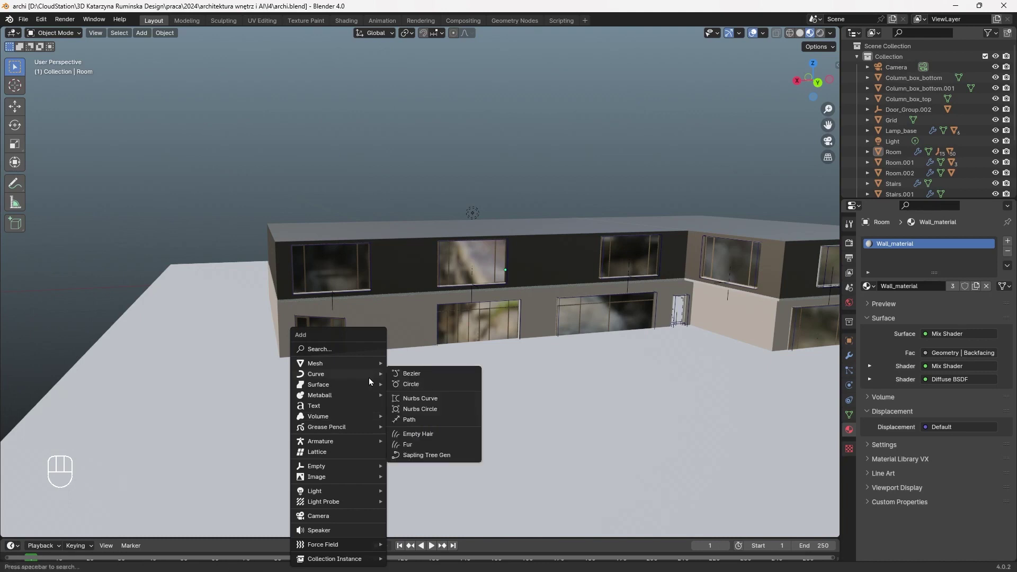
click(433, 457)
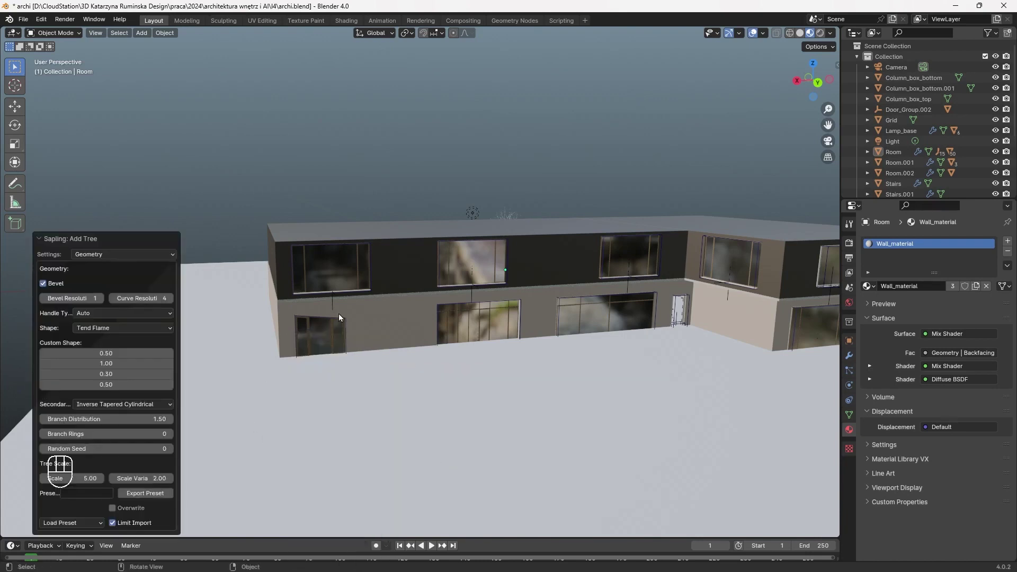
Select the tree and move it about 30.5 m along Y to the front of the house
middle_drag(339, 318, 490, 181)
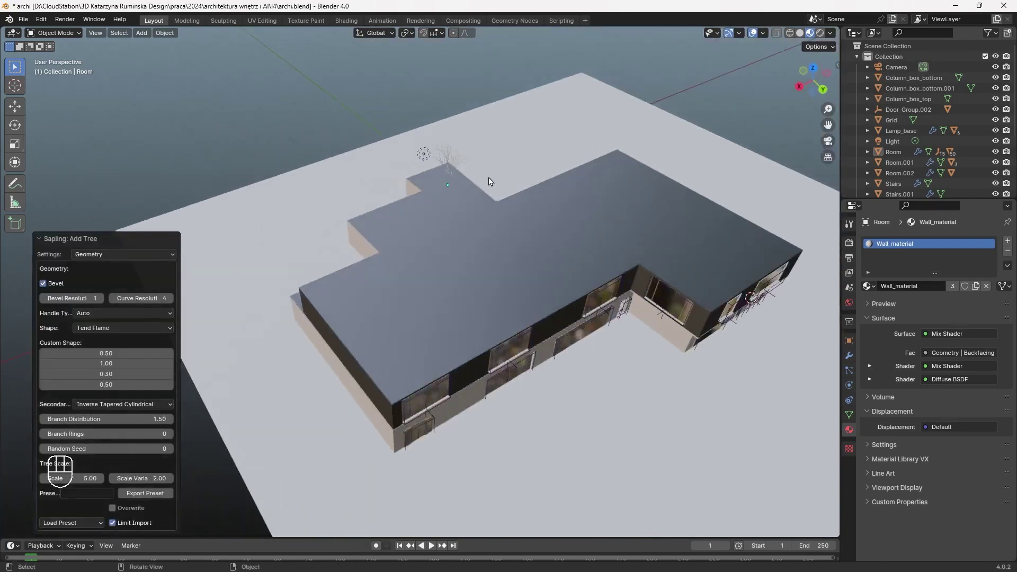
key(z)
key(z)
scroll(901, 161, down, 5)
click(894, 185)
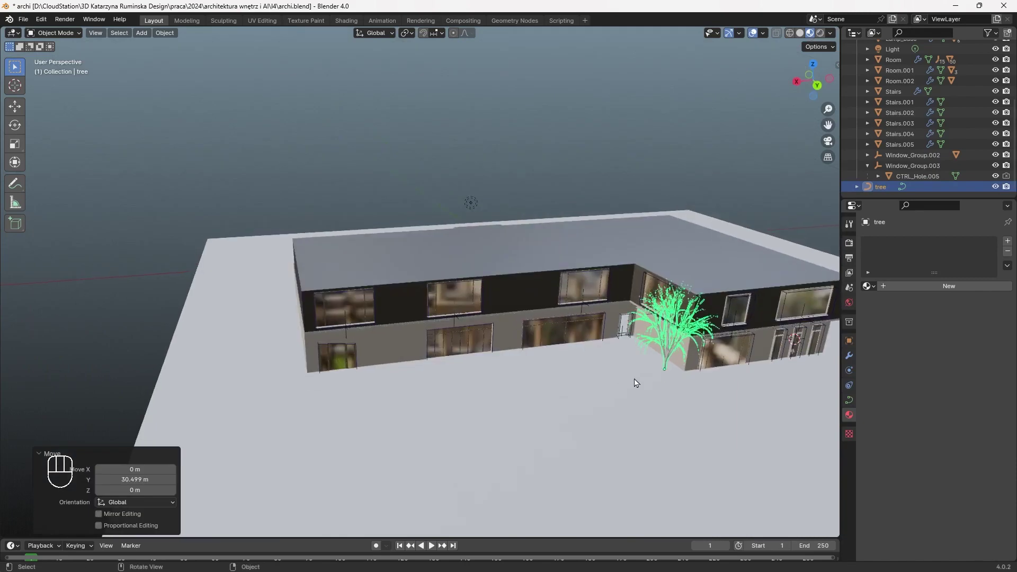
Move the tree about 24.6 m along X to the far end of the facade
middle_drag(662, 328, 683, 344)
key(g)
key(z)
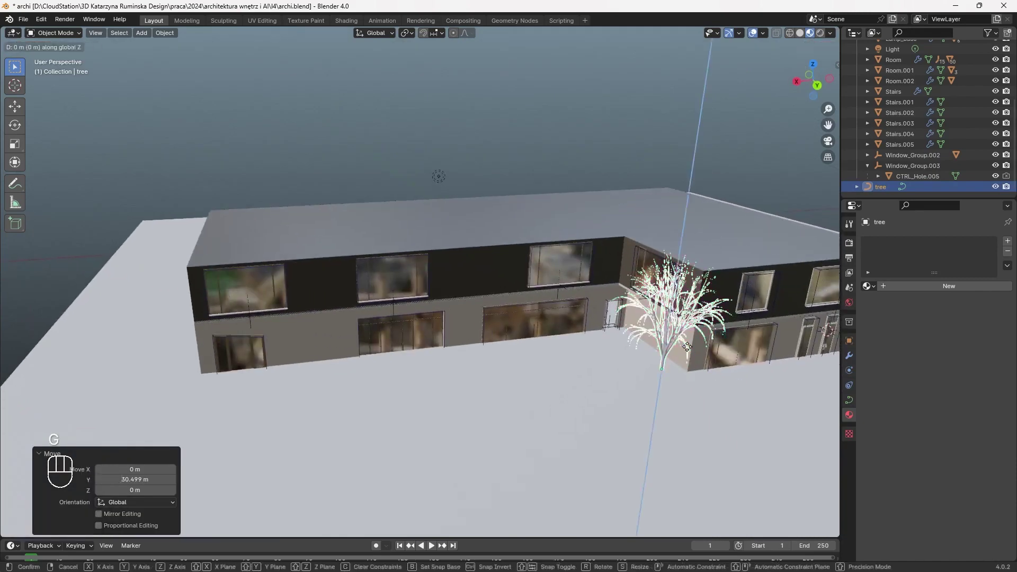
key(x)
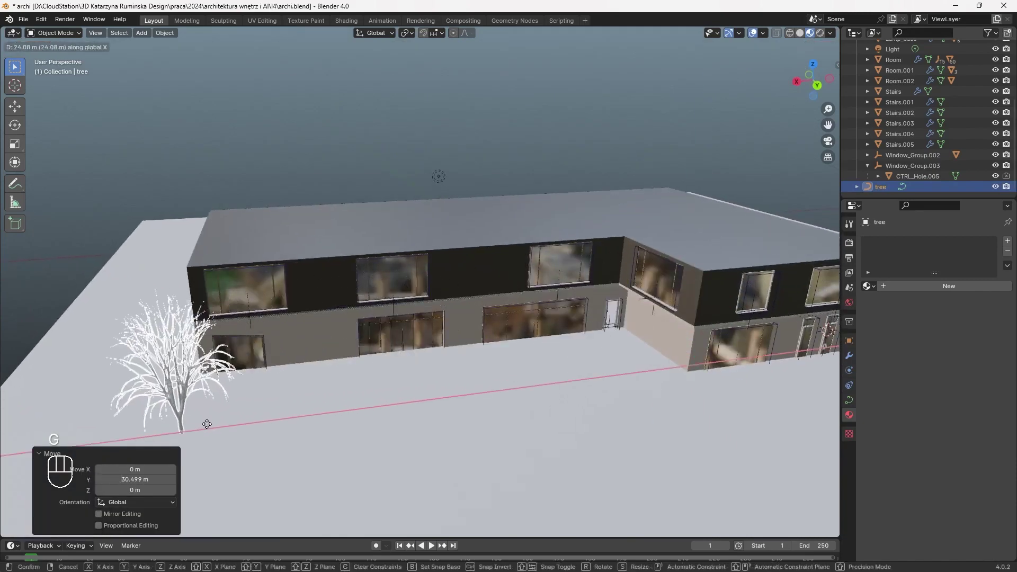
click(208, 423)
Shift the tree about 4.4 m along X and about -11.8 m along Y, beyond the end of the house
scroll(294, 372, up, 1)
shift+middle_drag(313, 379, 494, 313)
scroll(494, 313, up, 3)
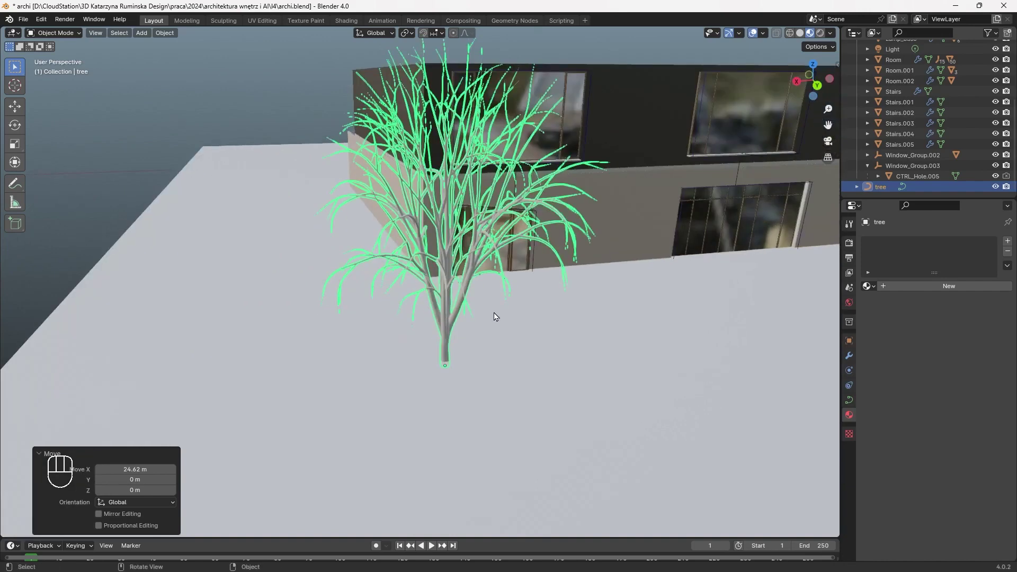
scroll(505, 376, down, 1)
scroll(454, 390, down, 6)
key(g)
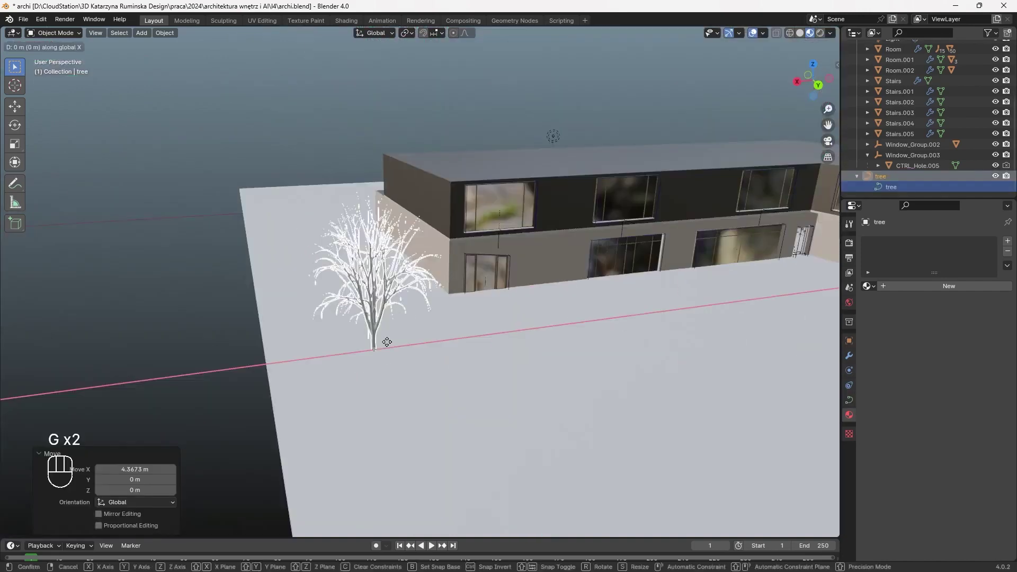
key(y)
click(324, 272)
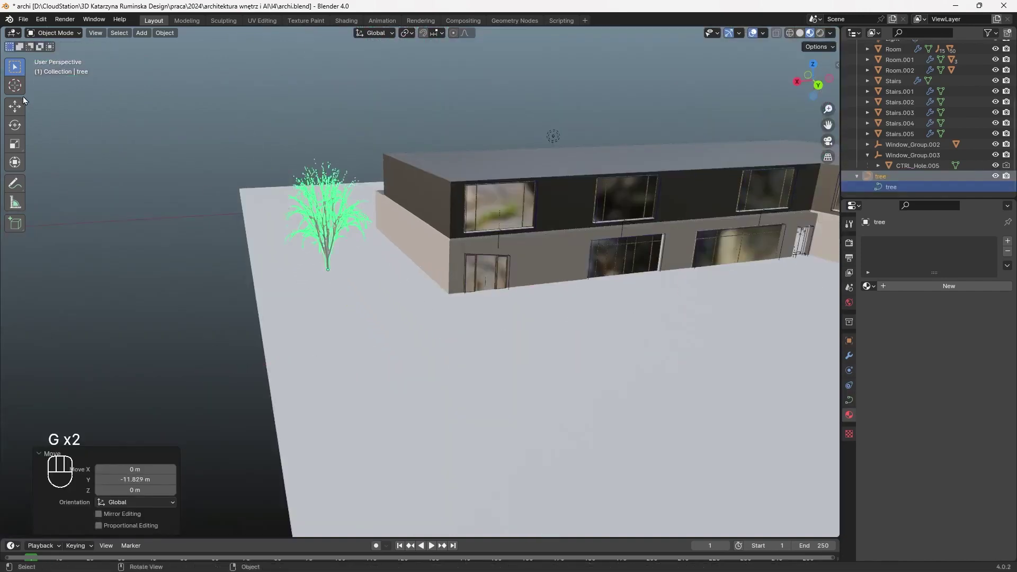
Place the 3D cursor on the ground in front of the house and add a second Sapling Tree Gen curve
click(16, 85)
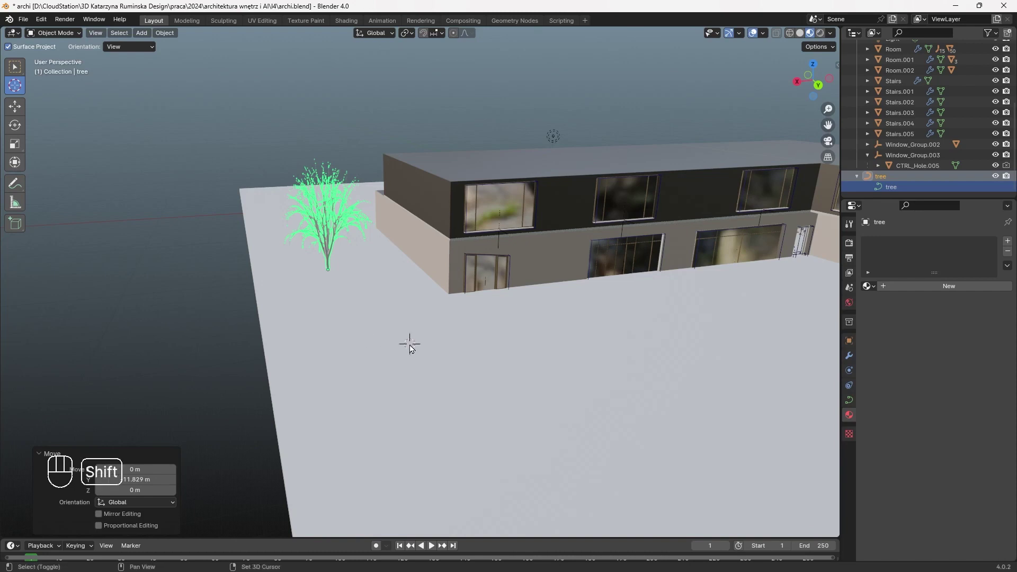
key(shift+a)
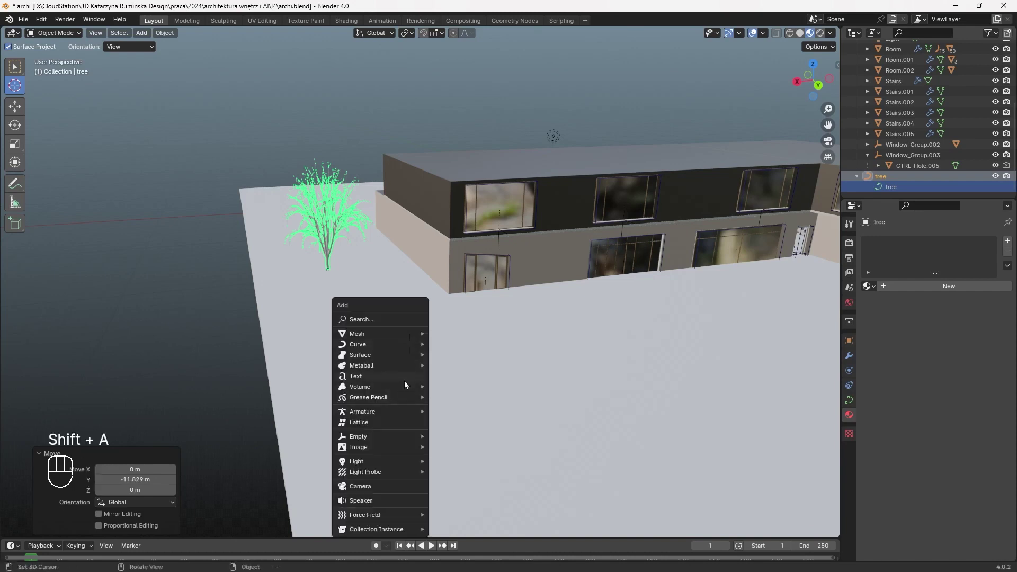
mouse_move(405, 366)
mouse_move(386, 345)
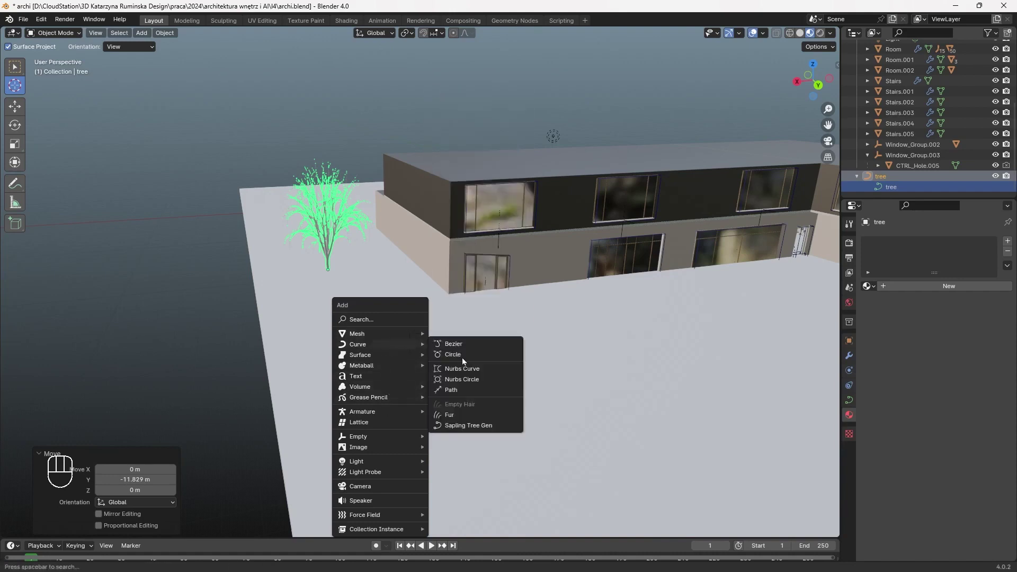
click(468, 425)
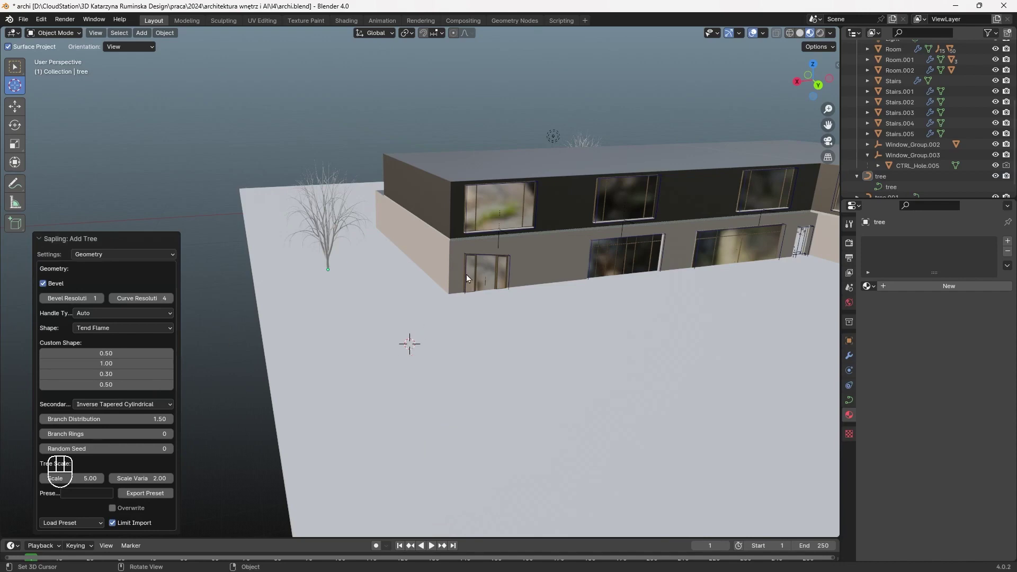
middle_drag(412, 253, 443, 320)
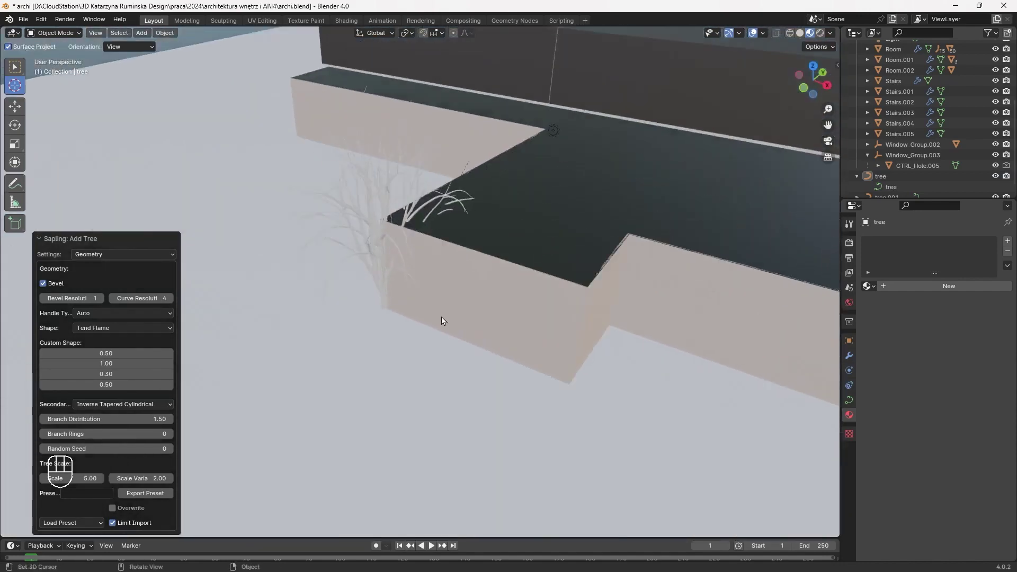
Go through the new tree's Branch Radius settings and raise Levels in its Branch Splitting settings
click(119, 253)
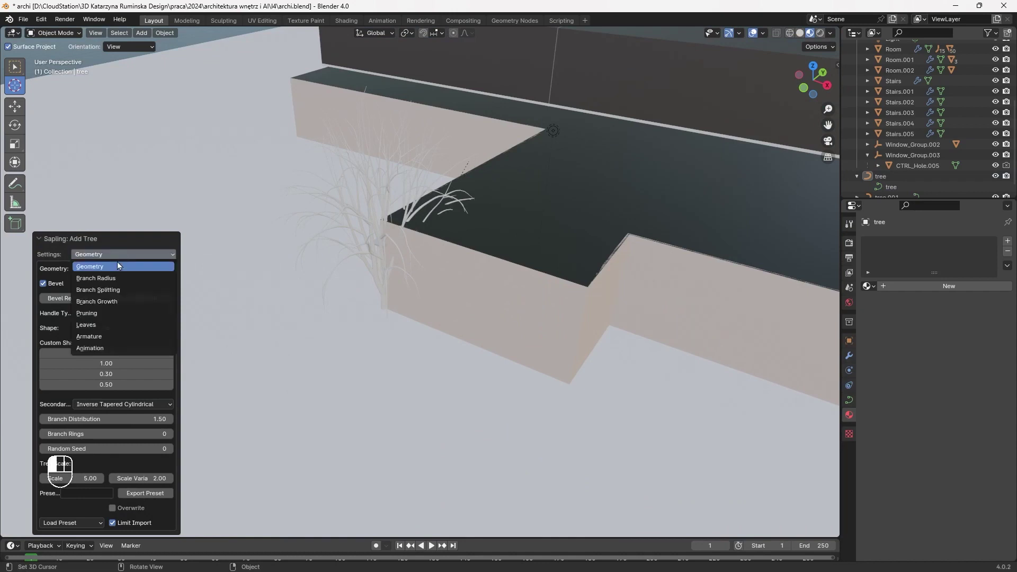
click(118, 279)
middle_drag(439, 289, 352, 291)
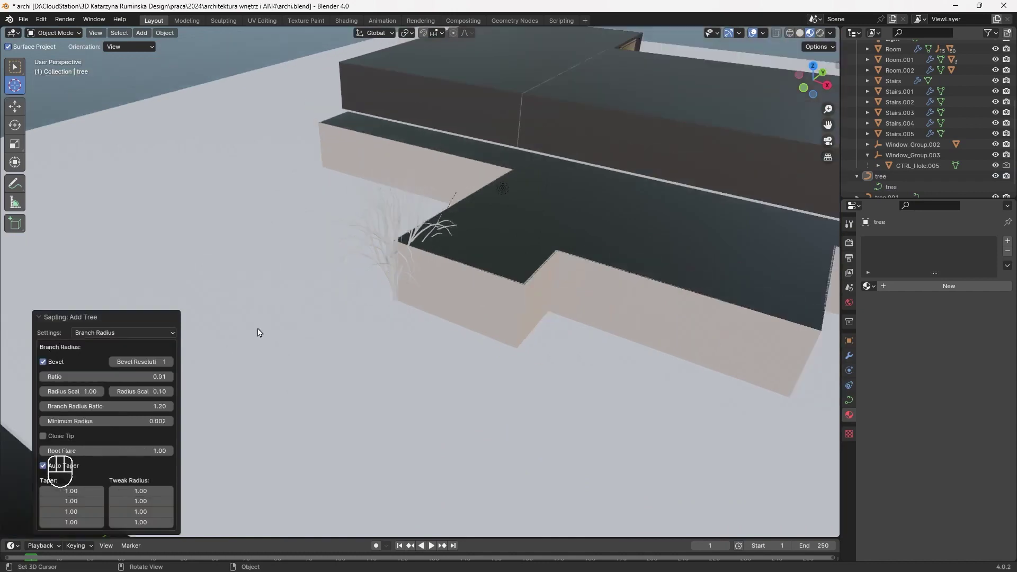
click(122, 338)
click(106, 350)
drag(134, 172, 144, 172)
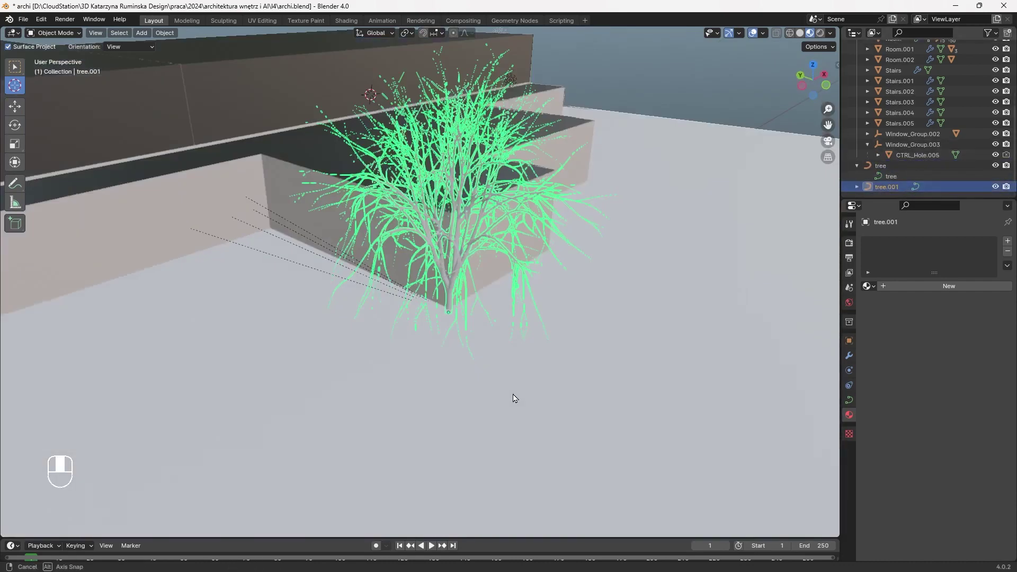
Save the file, and place the 3D cursor on the open ground beside the house
key(ctrl+s)
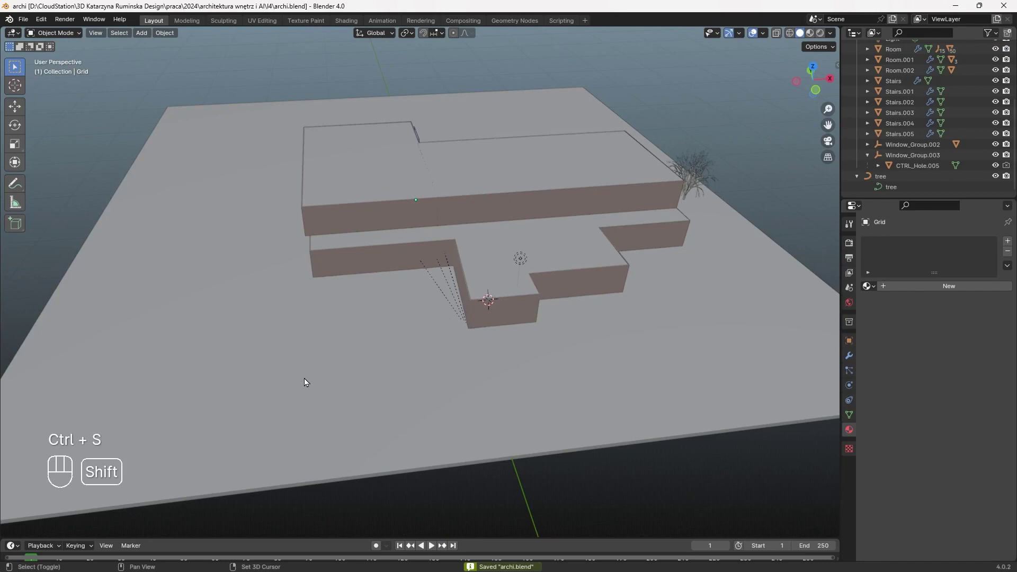
key(shift+a)
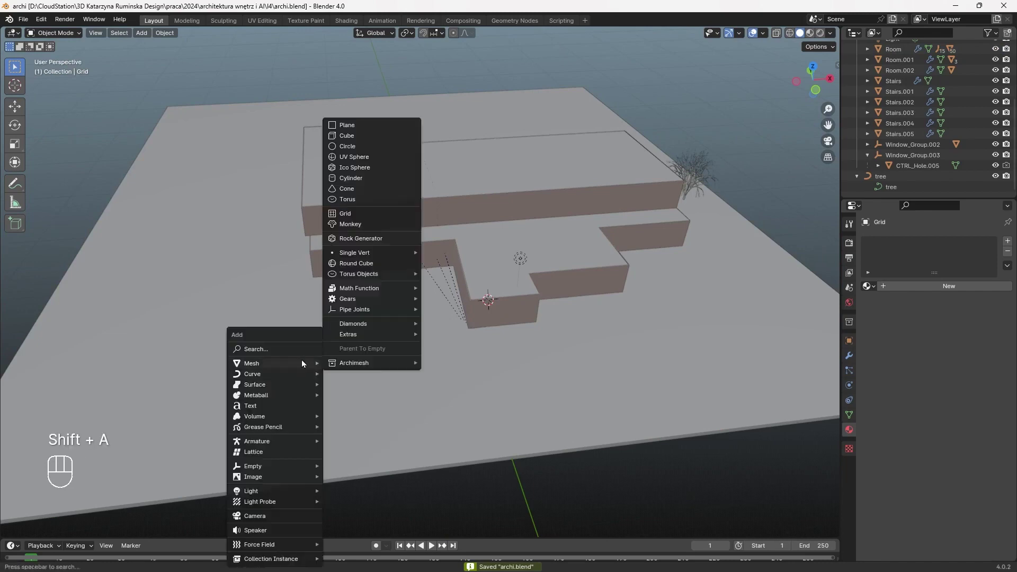
click(144, 279)
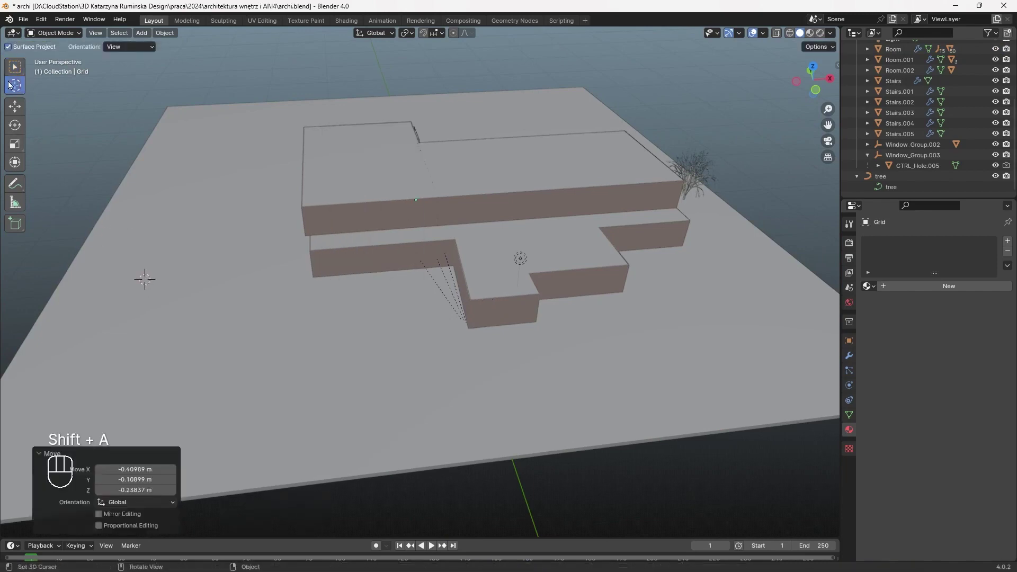
click(14, 66)
Add another Sapling Tree Gen curve to the scene as the second tree
key(shift+a)
click(212, 331)
scroll(494, 369, up, 6)
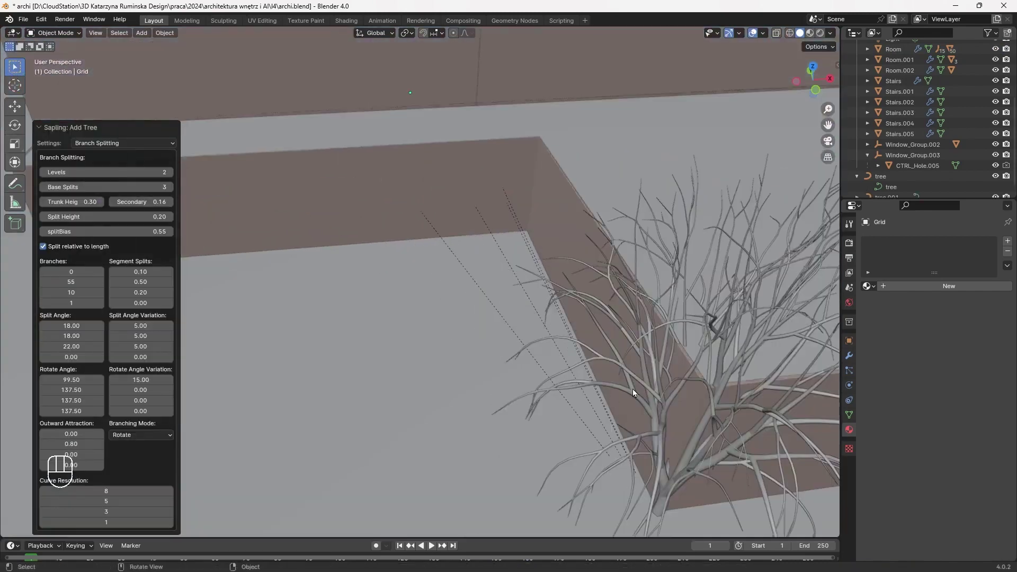
scroll(631, 387, down, 3)
key(Caps_Lock)
middle_drag(652, 425, 546, 339)
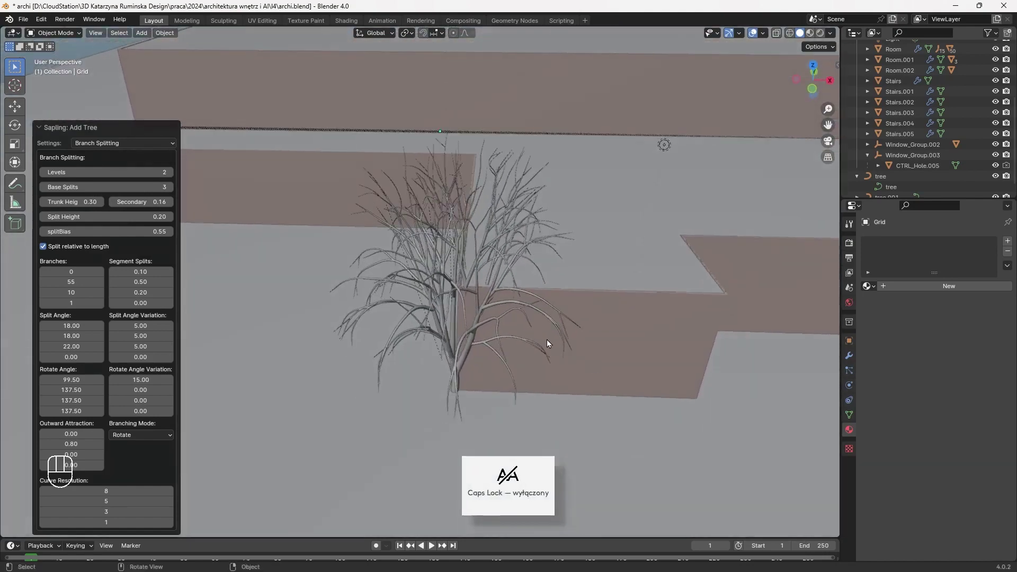
Set the second tree's Split Height to 0.74, splitBias to 0.82 and Base Splits to 1
mouse_move(128, 218)
mouse_down()
mouse_move(148, 219)
mouse_move(140, 230)
mouse_move(154, 232)
mouse_move(140, 232)
mouse_up()
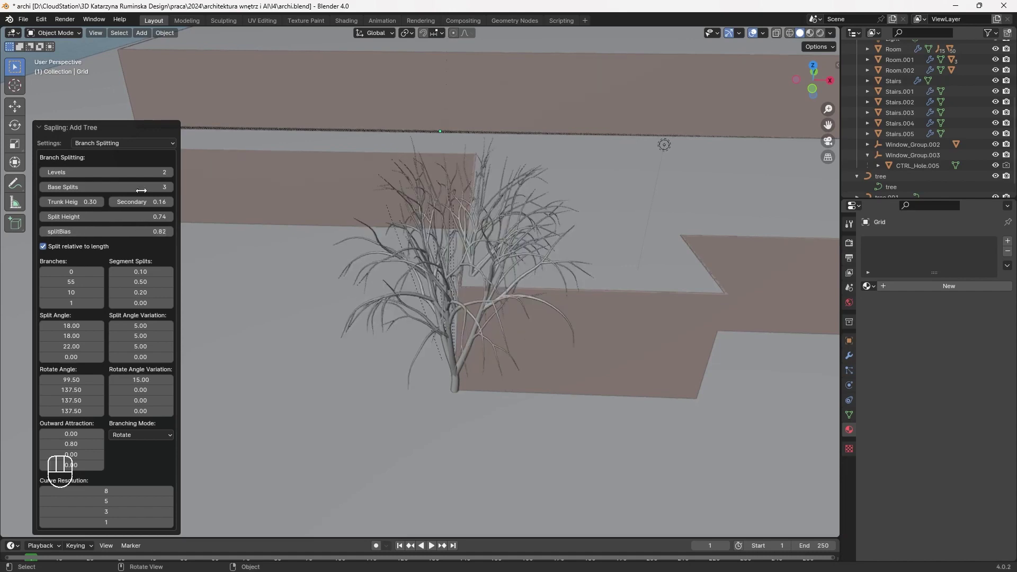
drag(114, 188, 171, 189)
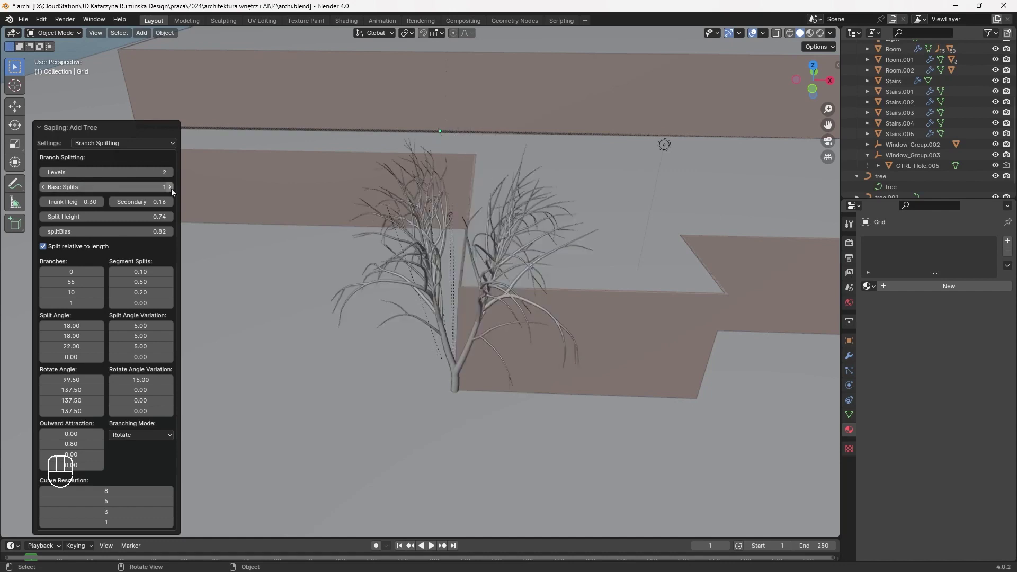
click(43, 190)
Turn on leaves for the second tree and set their leaf shape to Rectangular
click(132, 144)
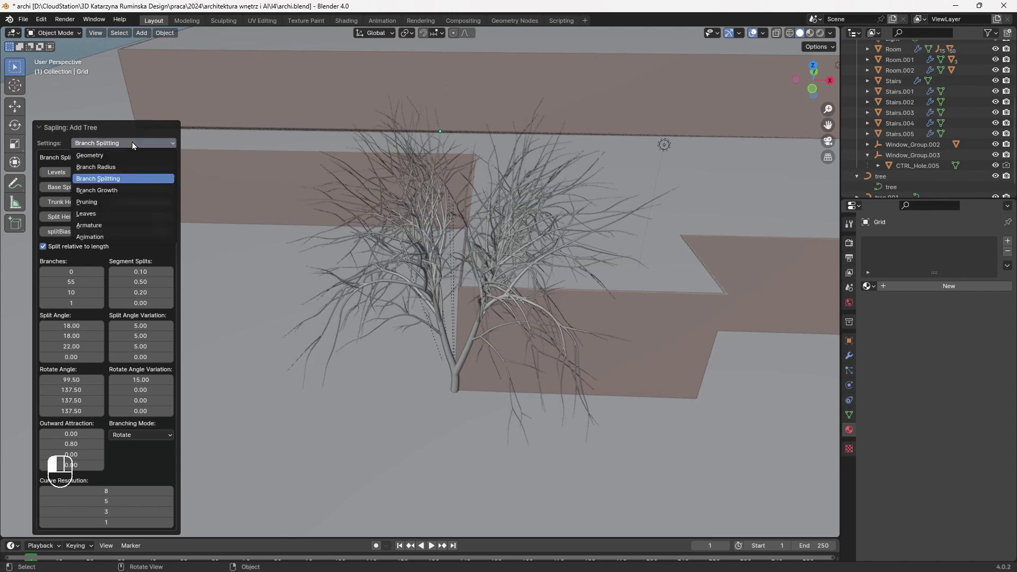
click(110, 214)
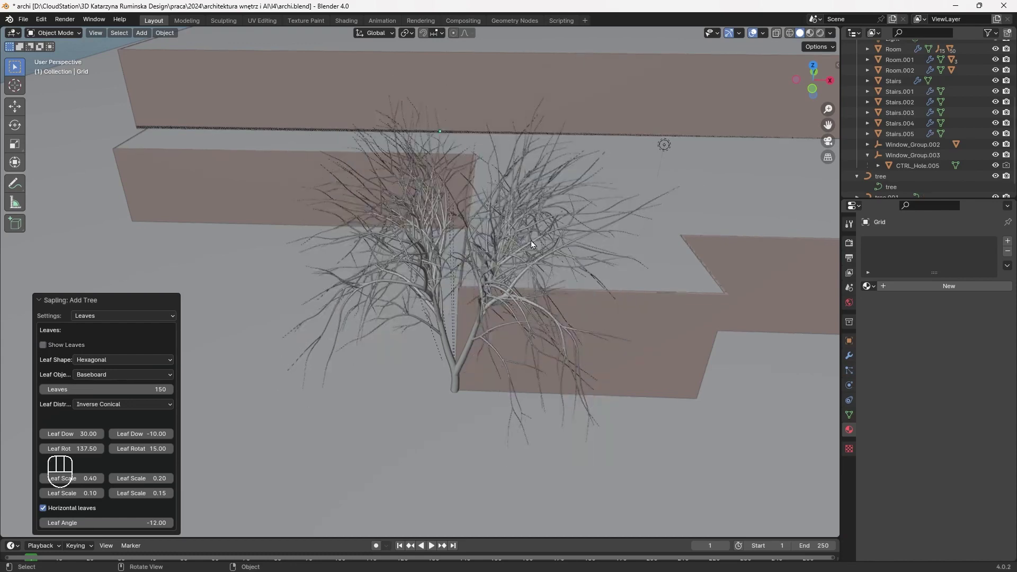
click(43, 345)
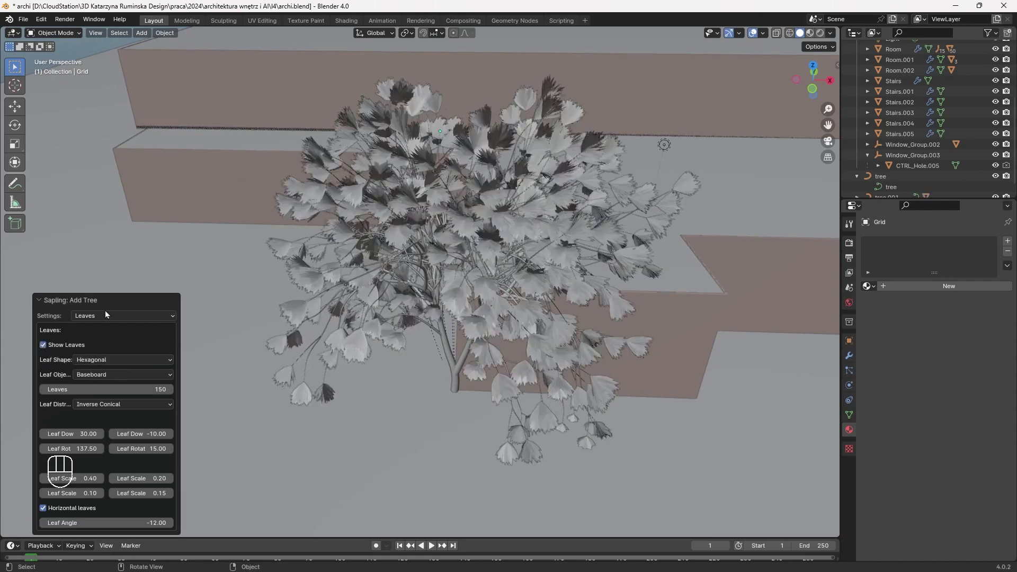
scroll(616, 271, down, 3)
middle_drag(604, 320, 550, 292)
scroll(549, 292, up, 5)
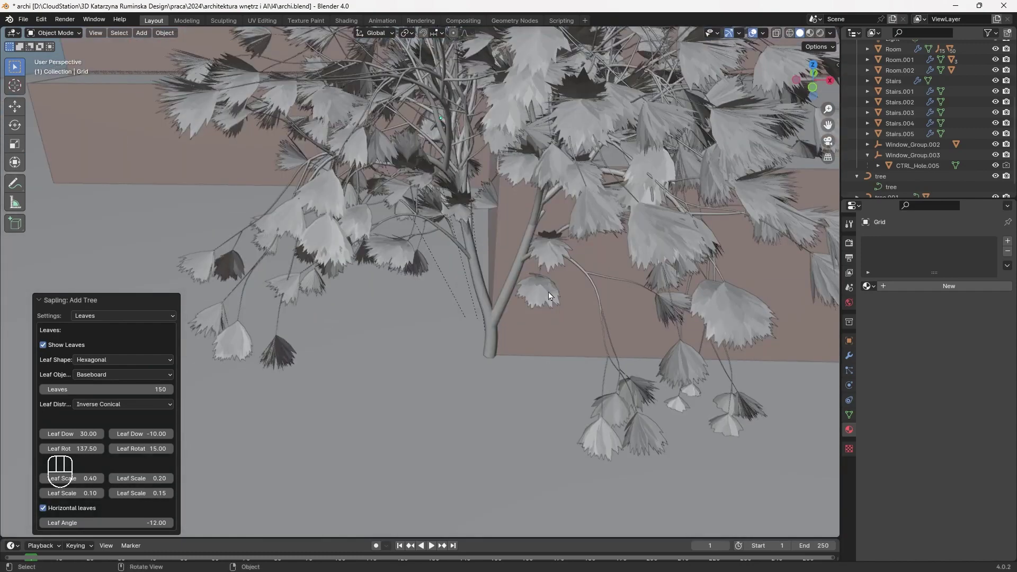
click(112, 361)
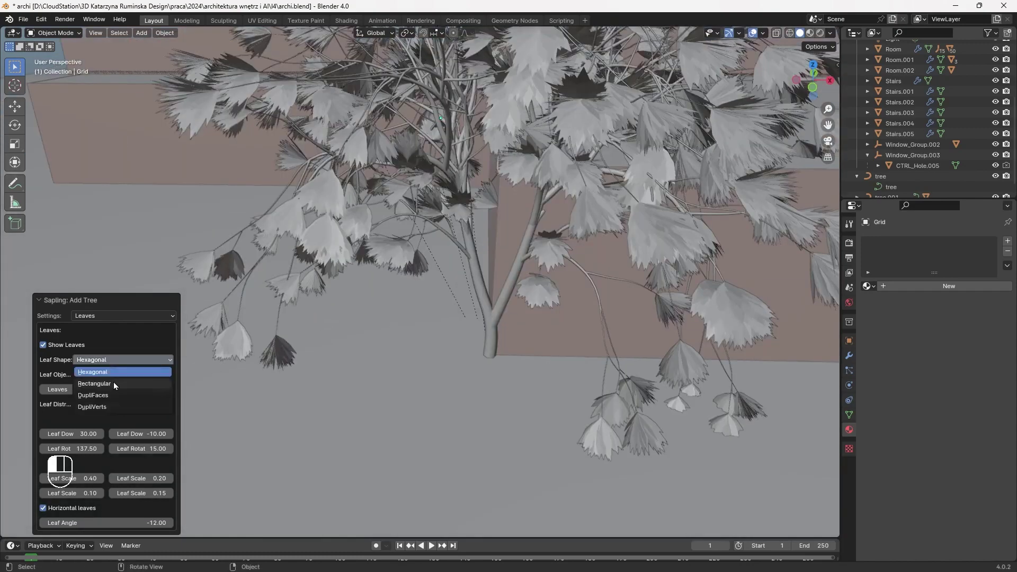
click(148, 383)
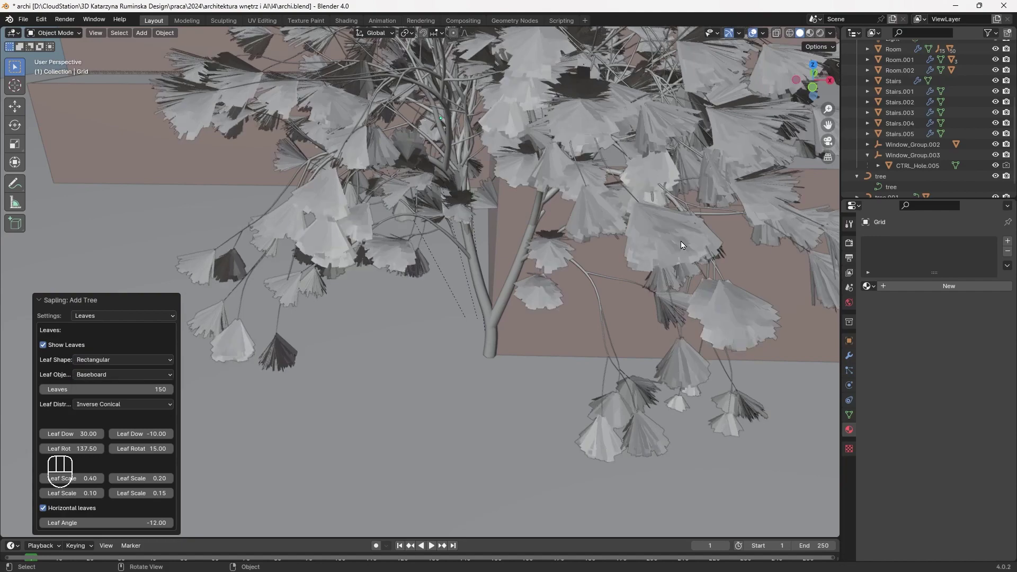
click(136, 390)
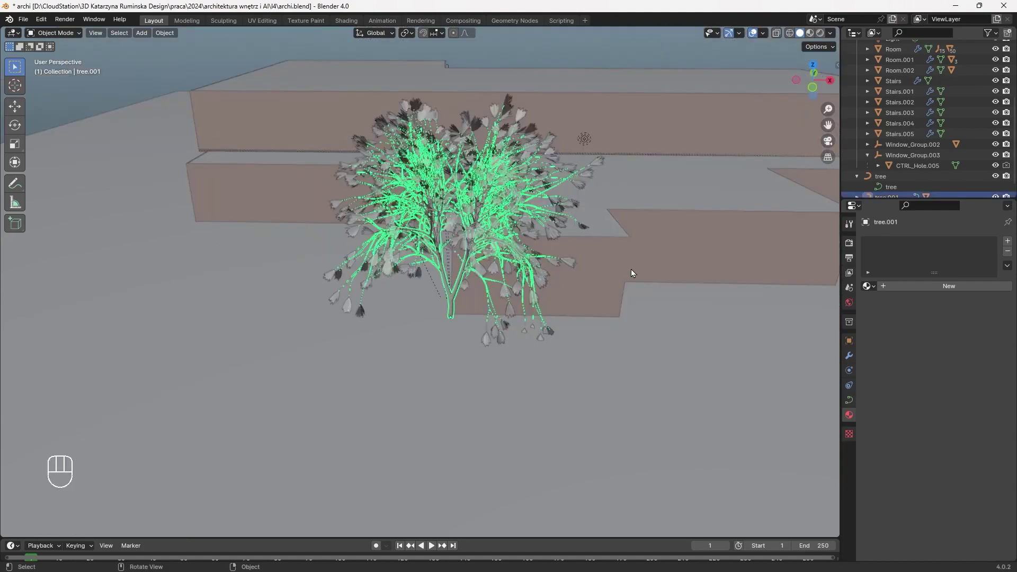
Move the leafy tree in the negative X direction, past the side of the house
key(g)
key(z)
key(x)
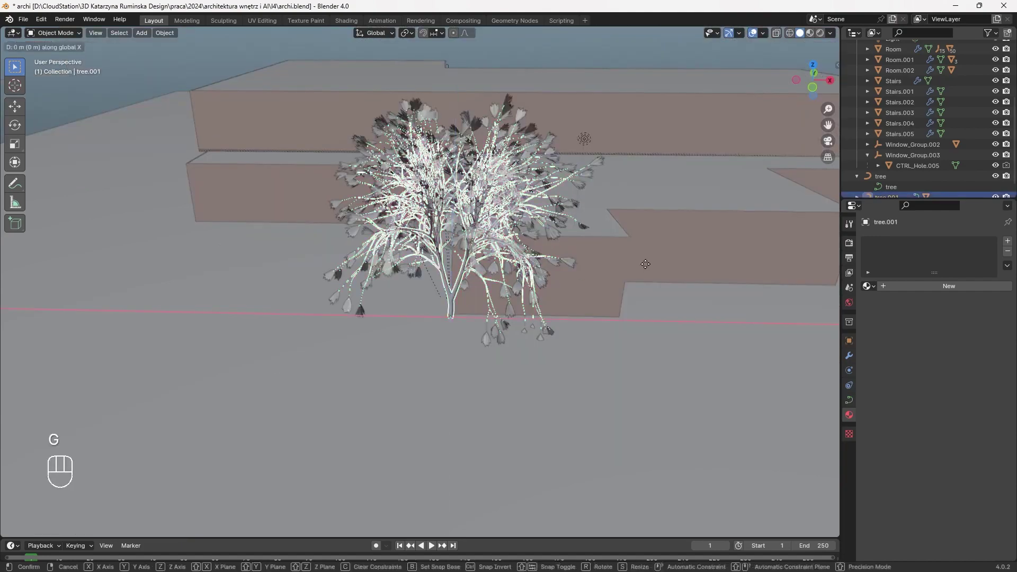
click(46, 292)
Shift the leafy tree about another -3.0 m along X and move it along Y to the house's front corner
middle_drag(375, 300, 626, 377)
key(g)
key(z)
key(x)
click(638, 417)
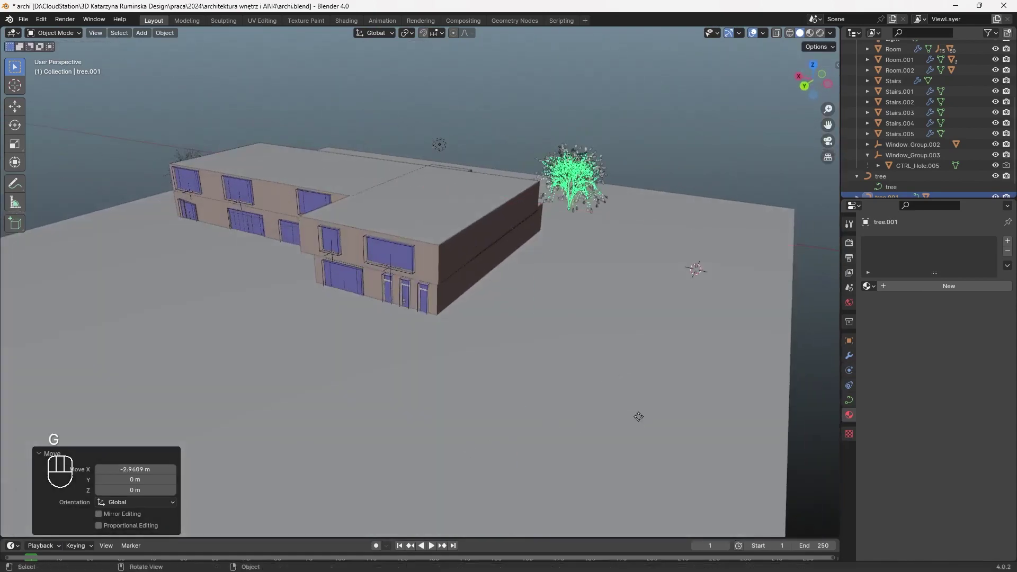
key(g)
key(y)
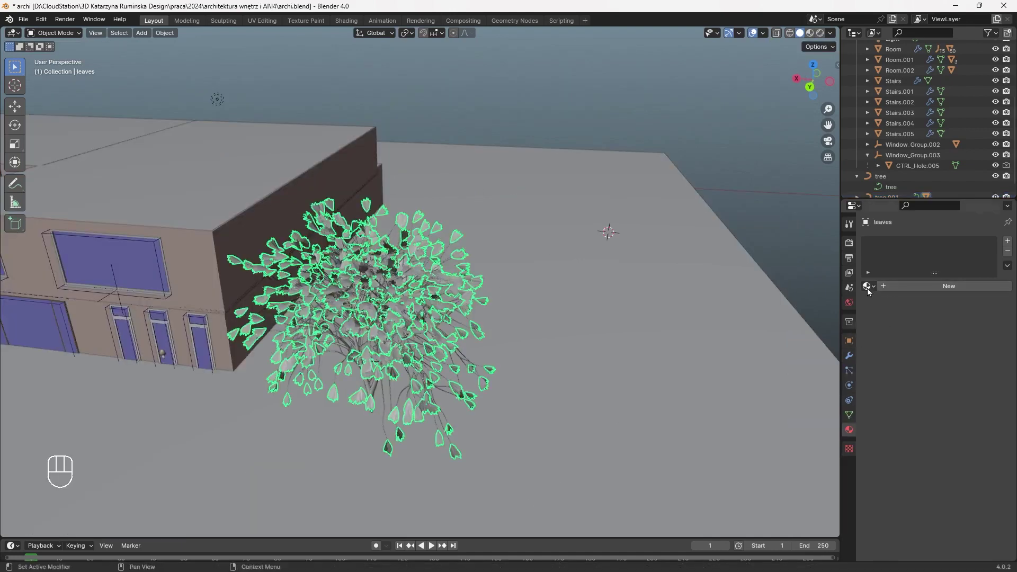
Create a new material for the tree's leaves and give it a light green base color
click(869, 286)
click(933, 287)
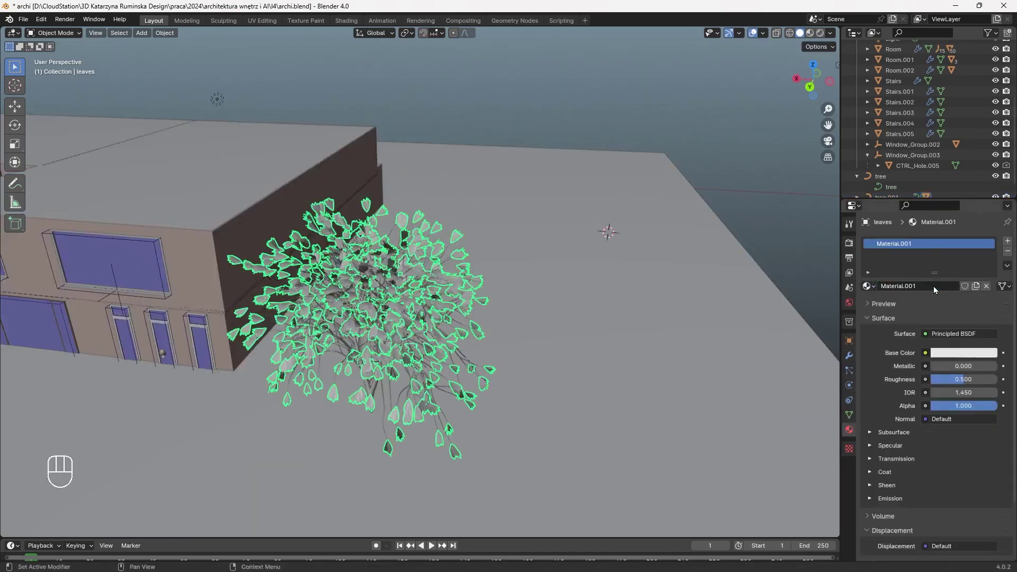
click(967, 354)
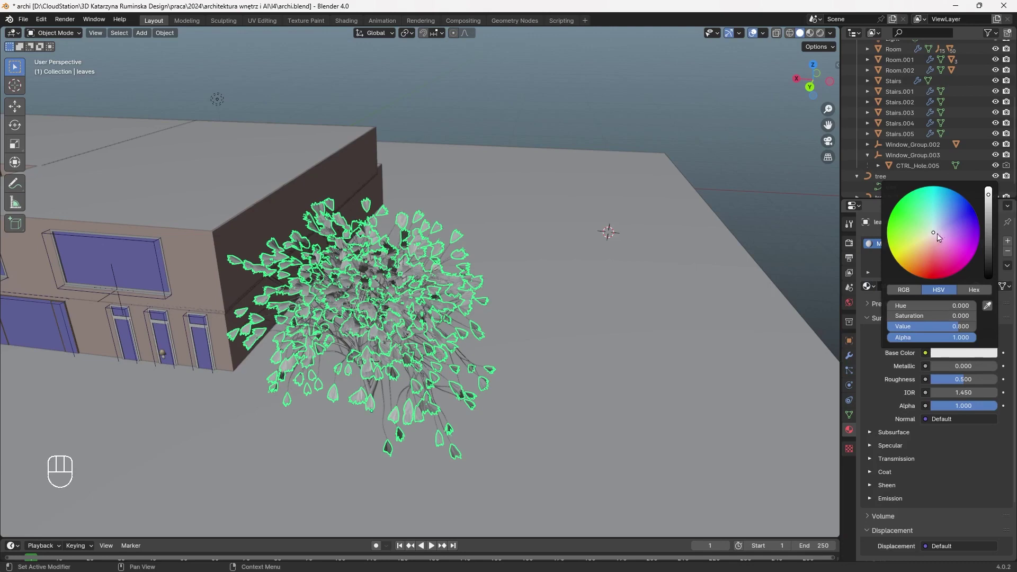
drag(938, 237, 918, 212)
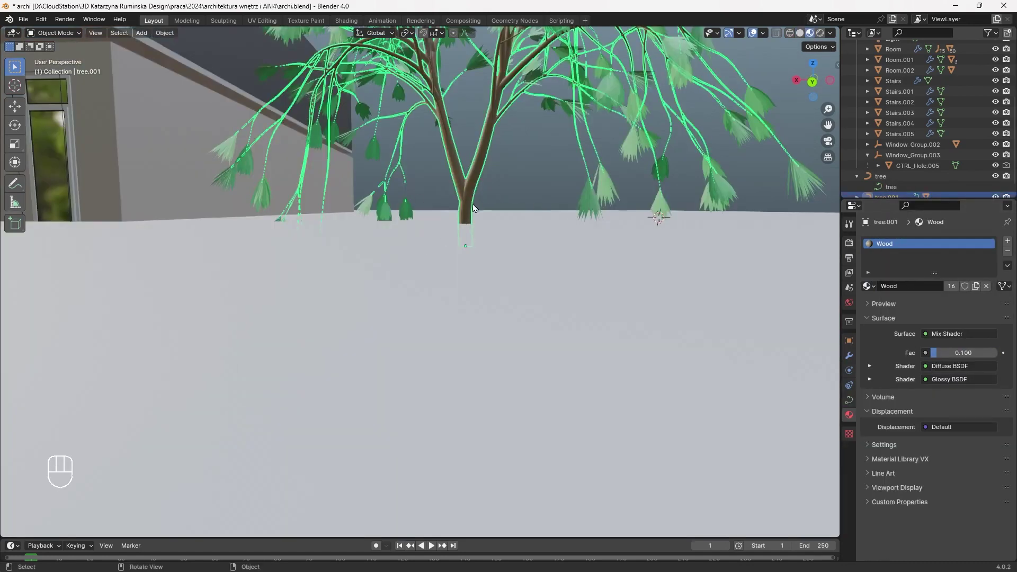
Raise the leafy tree about 0.27 m along Z so its trunk base sits on the ground slab
key(g)
key(z)
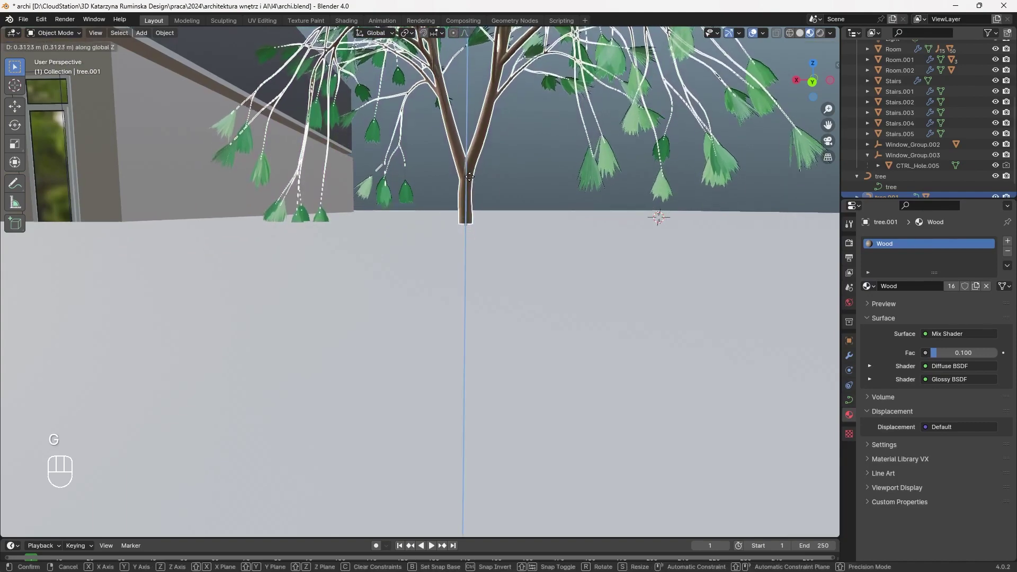
click(470, 181)
scroll(641, 208, down, 5)
shift+middle_drag(526, 232, 504, 363)
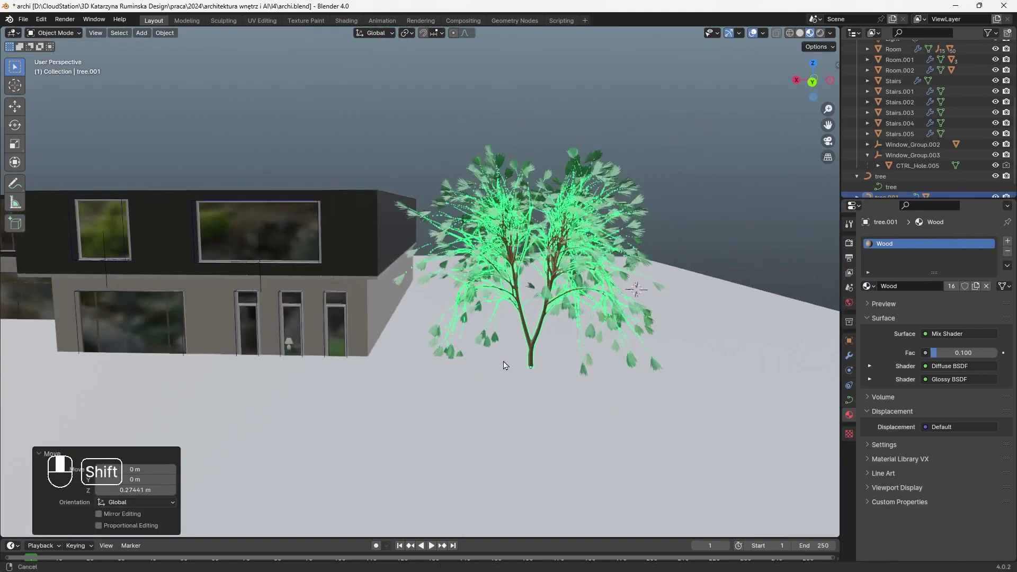
Select the tree's leaves and check the tree's placement beside the house
click(497, 274)
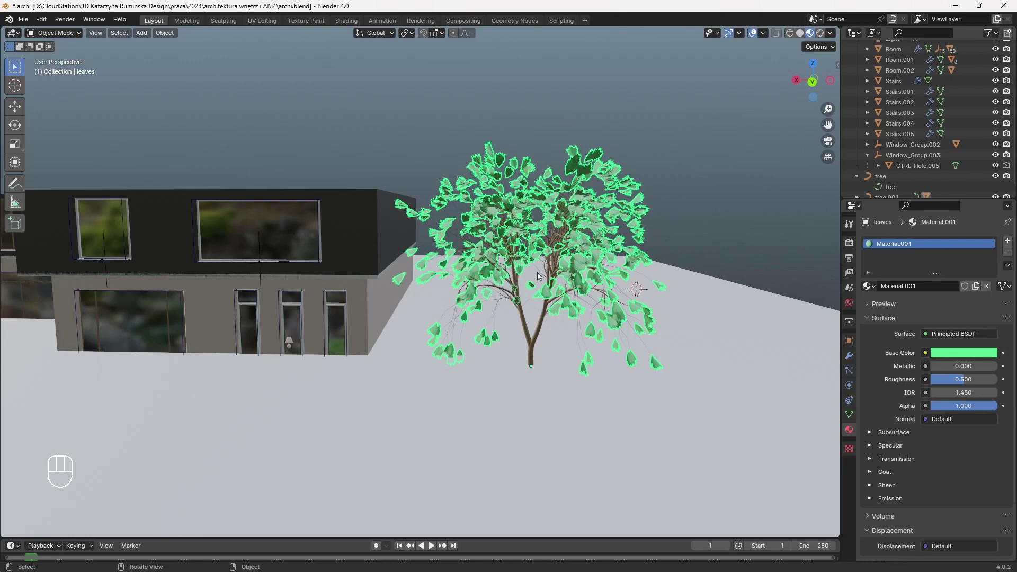
key(Tab)
key(Tab)
scroll(537, 276, down, 5)
middle_drag(538, 275, 399, 350)
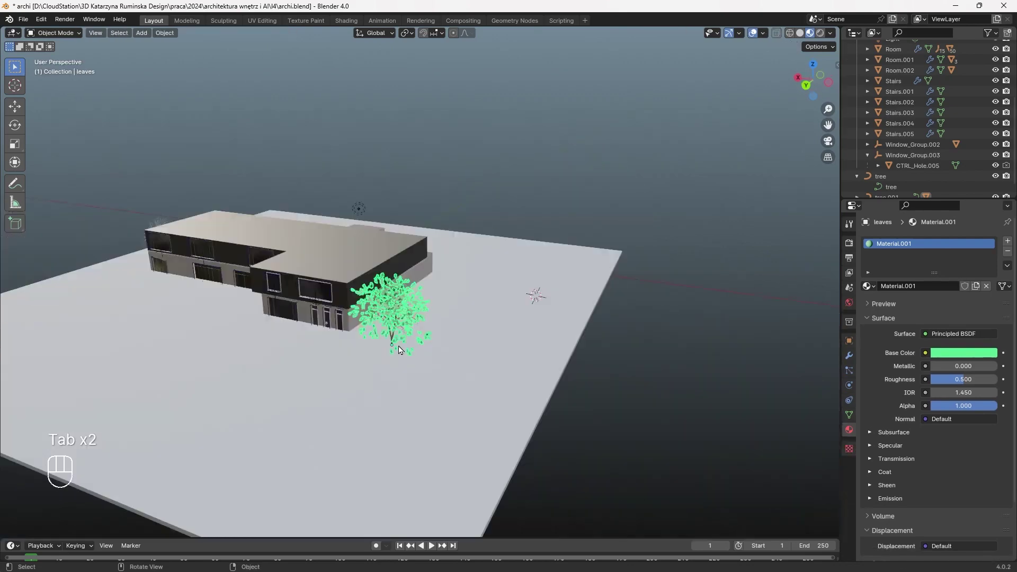
Duplicate the selected tree leaves and move the copy about -17.8 m along Y, alongside the house
key(shift+d)
key(x)
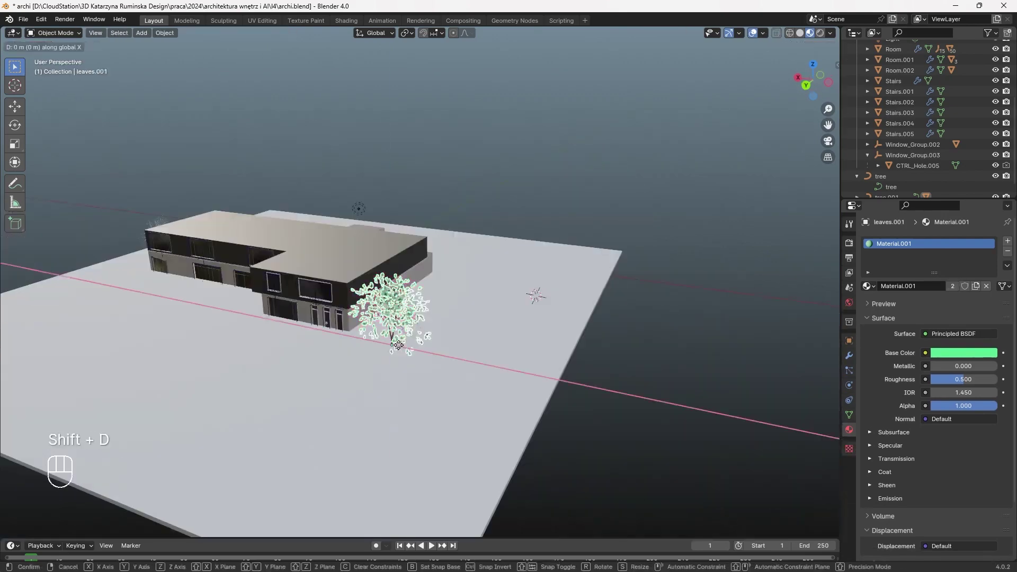
key(y)
click(476, 266)
middle_drag(454, 281, 507, 277)
scroll(507, 277, up, 1)
scroll(427, 236, down, 4)
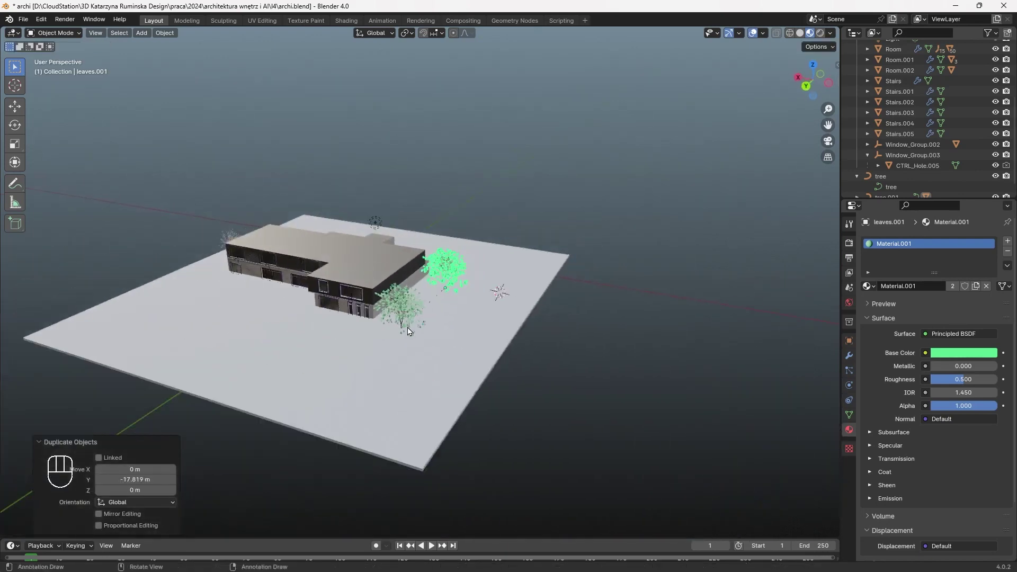
Copy and paste the duplicated leaves, hide the pasted copy, and start moving the leaves along Y
click(451, 276)
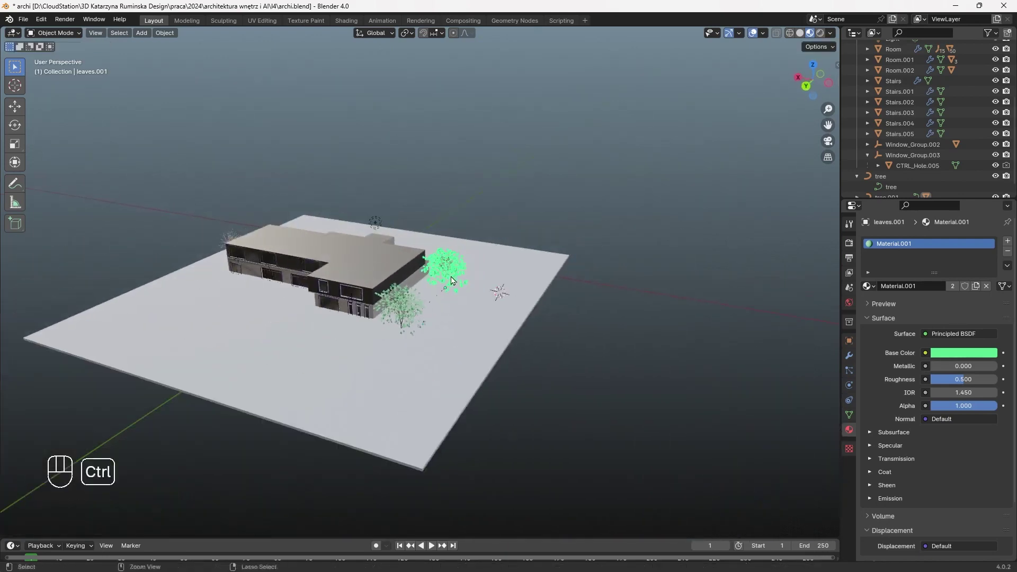
key(ctrl+c)
key(ctrl+v)
key(h)
key(g)
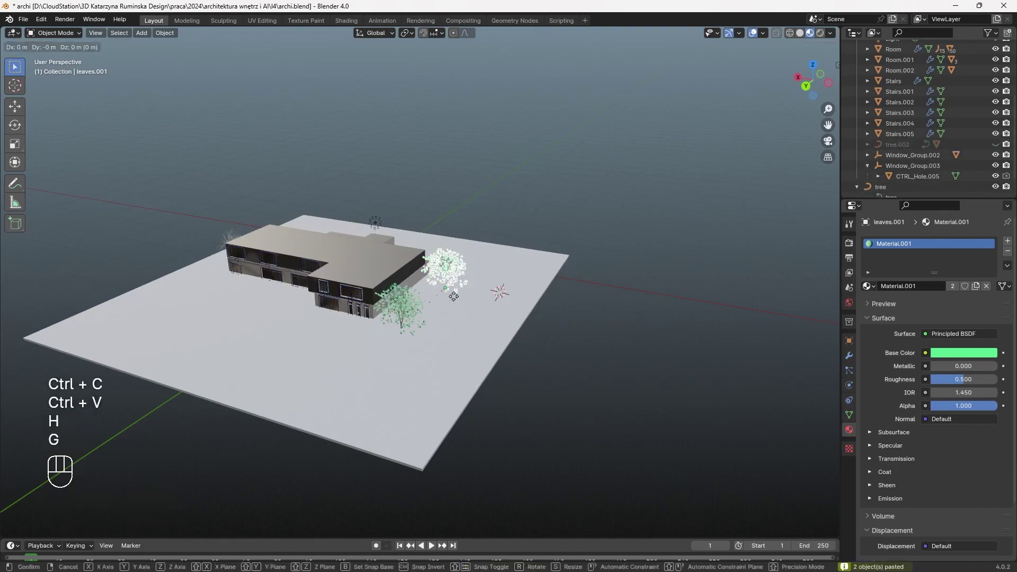
key(x)
key(y)
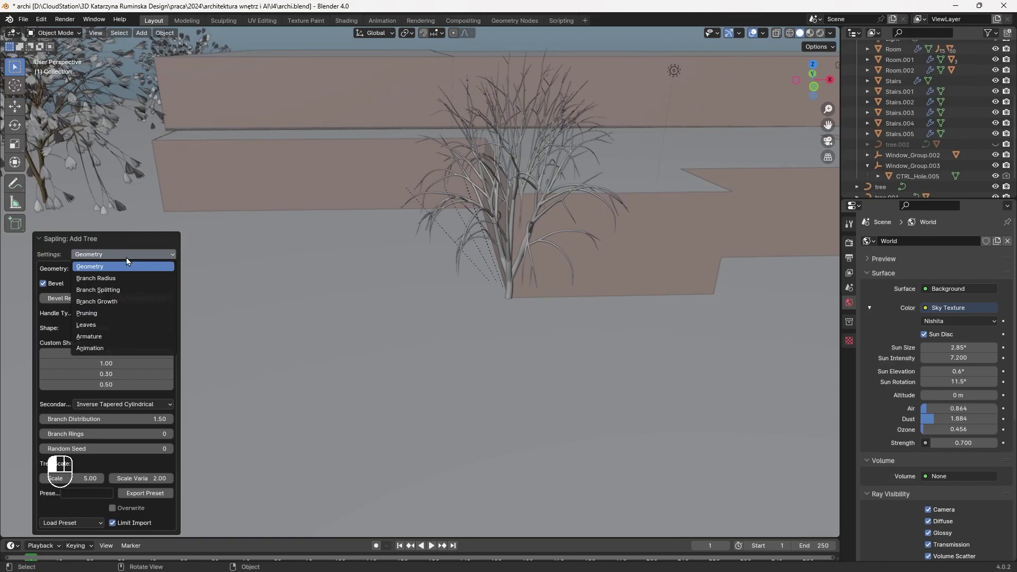
Switch the new Sapling tree's settings from Geometry to Leaves
click(114, 332)
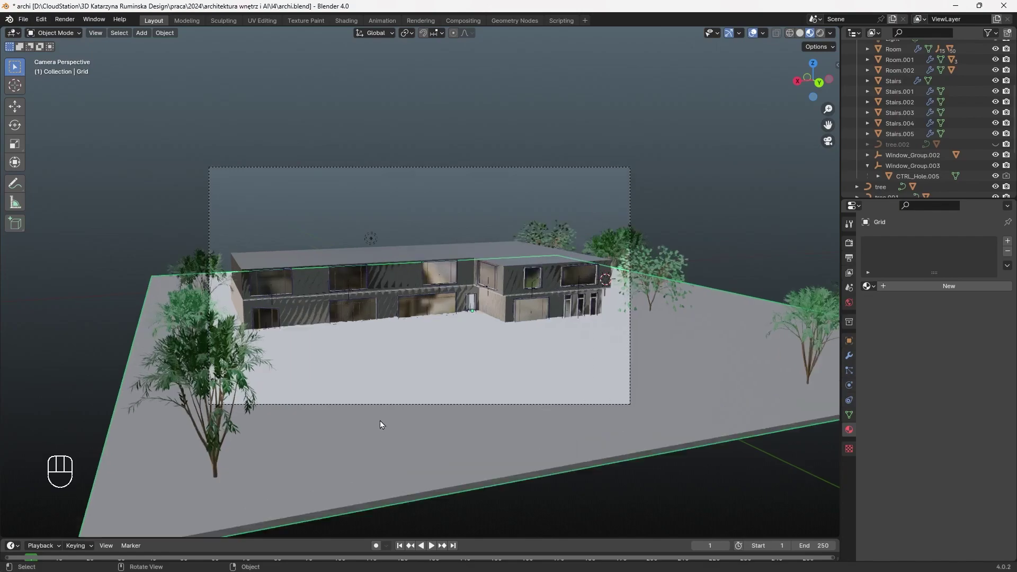
Examine the house, surrounding trees and ground slab in rendered shading, and briefly check the slab's mesh
scroll(376, 421, up, 3)
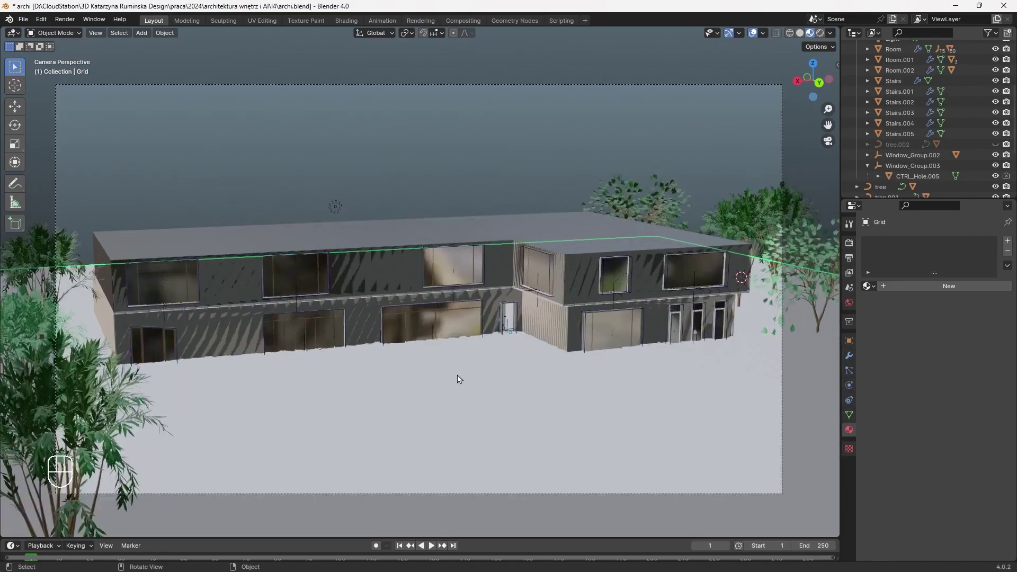
shift+middle_drag(497, 390, 547, 307)
mouse_move(531, 354)
middle_down()
mouse_move(541, 349)
mouse_move(513, 366)
middle_up()
click(820, 33)
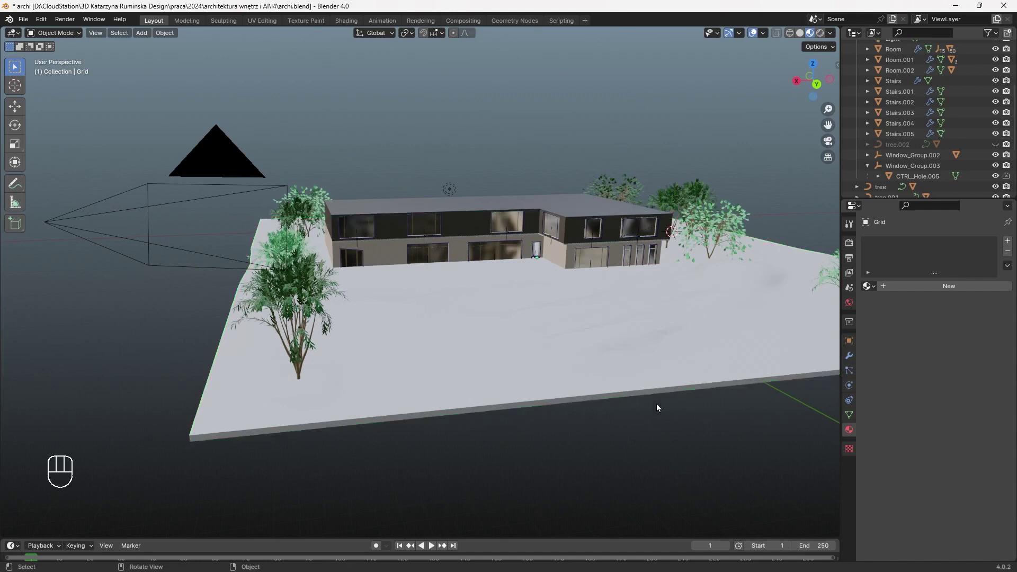
key(Tab)
key(Tab)
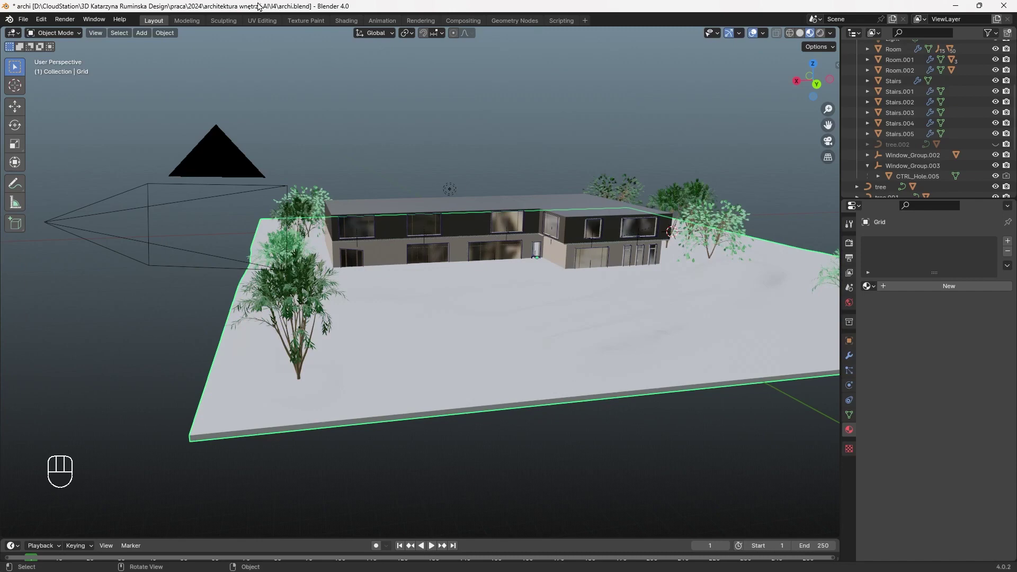
Sculpt gentle mounds into the ground slab in front of the house using the Draw brush at 70 px radius and 0.248 strength
click(227, 21)
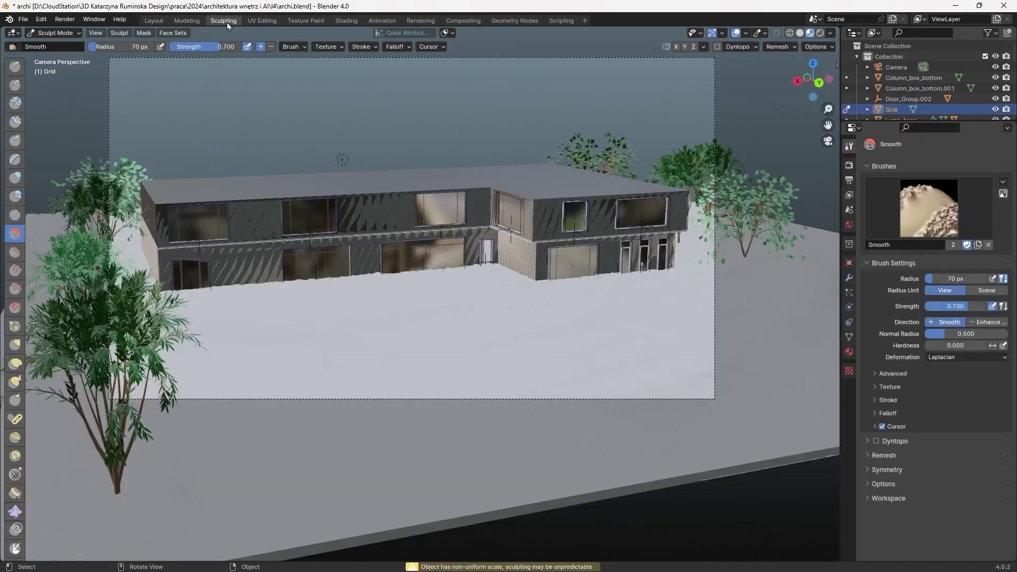
click(15, 66)
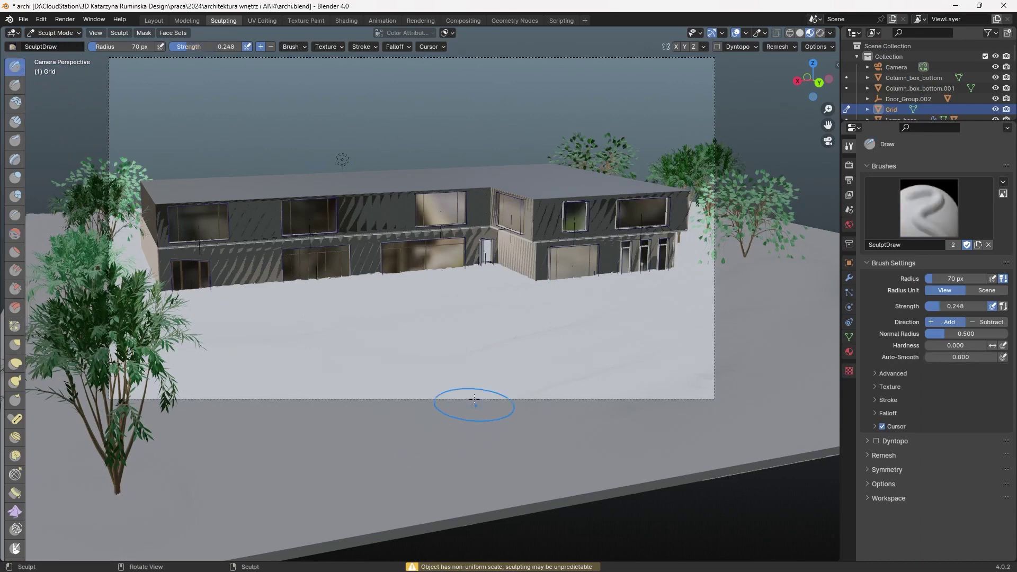
click(800, 33)
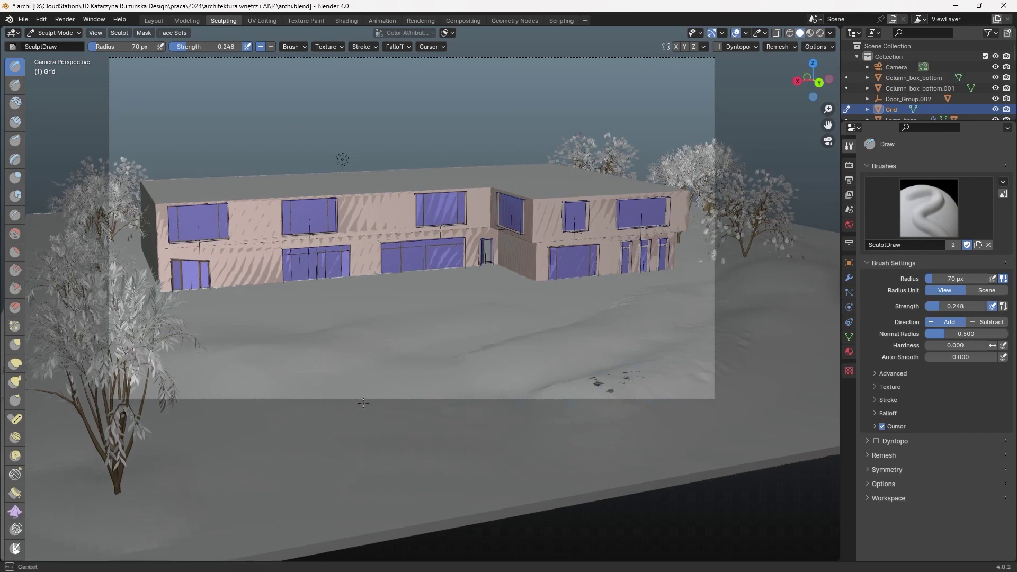
drag(100, 394, 139, 391)
drag(641, 309, 731, 276)
drag(688, 294, 564, 336)
drag(656, 309, 748, 300)
drag(672, 342, 635, 345)
scroll(586, 348, down, 1)
drag(264, 365, 228, 377)
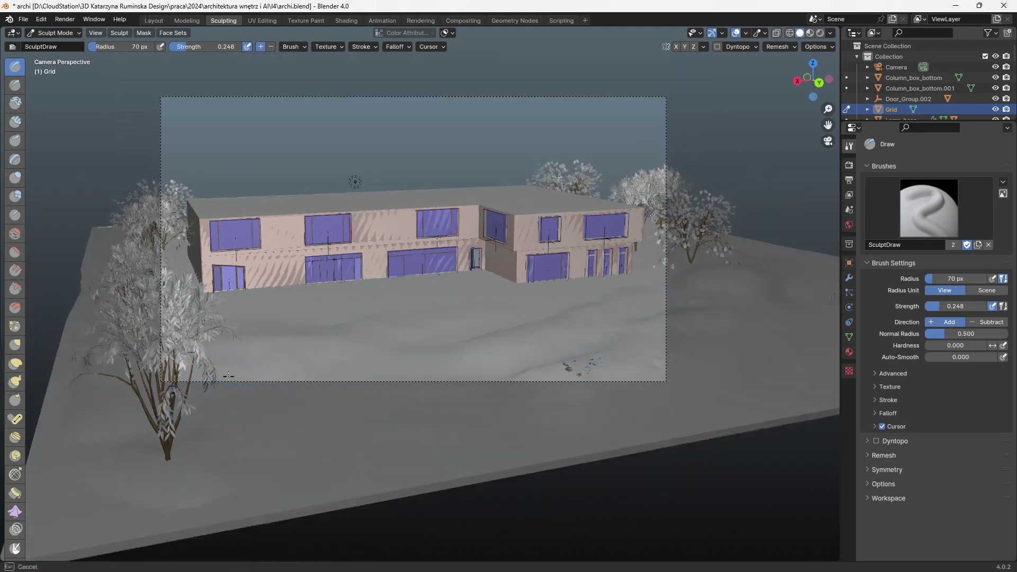
drag(434, 370, 451, 371)
Lock the camera to the view and reframe it so the house and the foreground tree are both inside the frame
key(n)
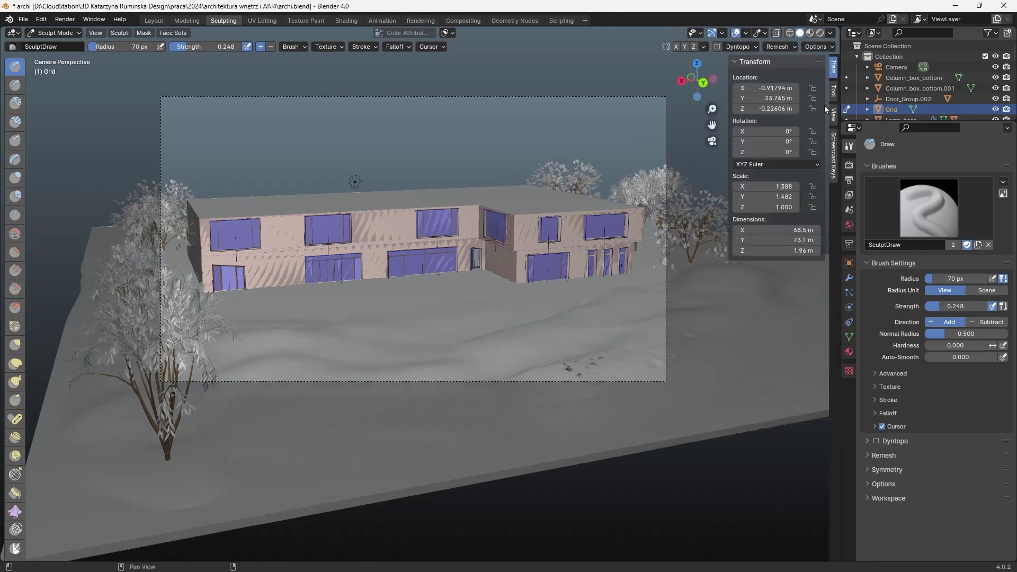
click(783, 196)
middle_drag(431, 295, 91, 76)
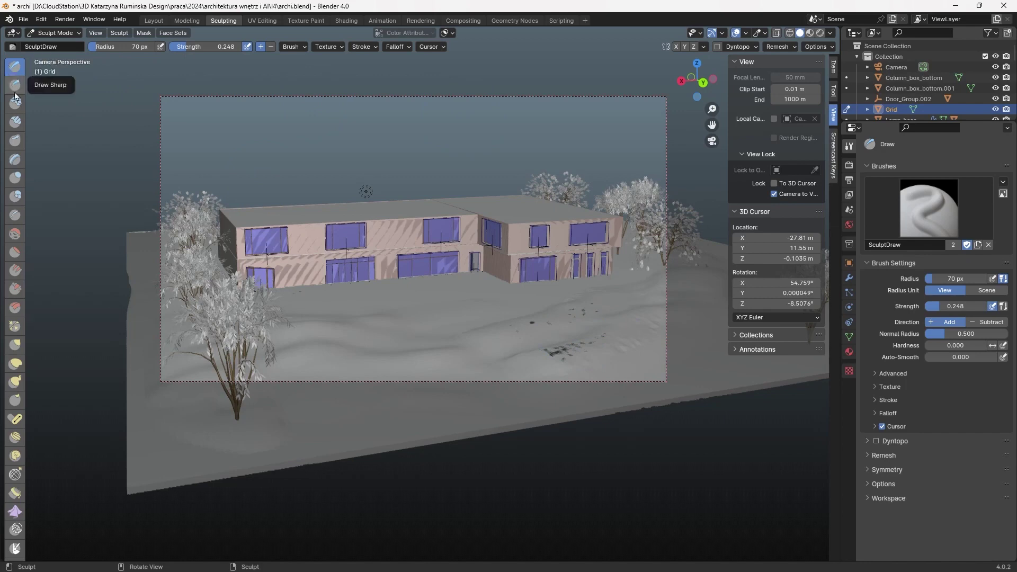
Smooth the rough patches on the ground in front of the house using the Smooth brush at 0.700 strength
click(16, 233)
mouse_move(615, 332)
mouse_down()
mouse_move(572, 347)
mouse_move(656, 339)
mouse_move(622, 321)
mouse_move(641, 312)
mouse_move(549, 333)
mouse_move(536, 318)
mouse_move(531, 352)
mouse_move(516, 329)
mouse_move(579, 314)
mouse_move(424, 352)
mouse_move(325, 352)
mouse_move(532, 350)
mouse_move(532, 334)
mouse_up()
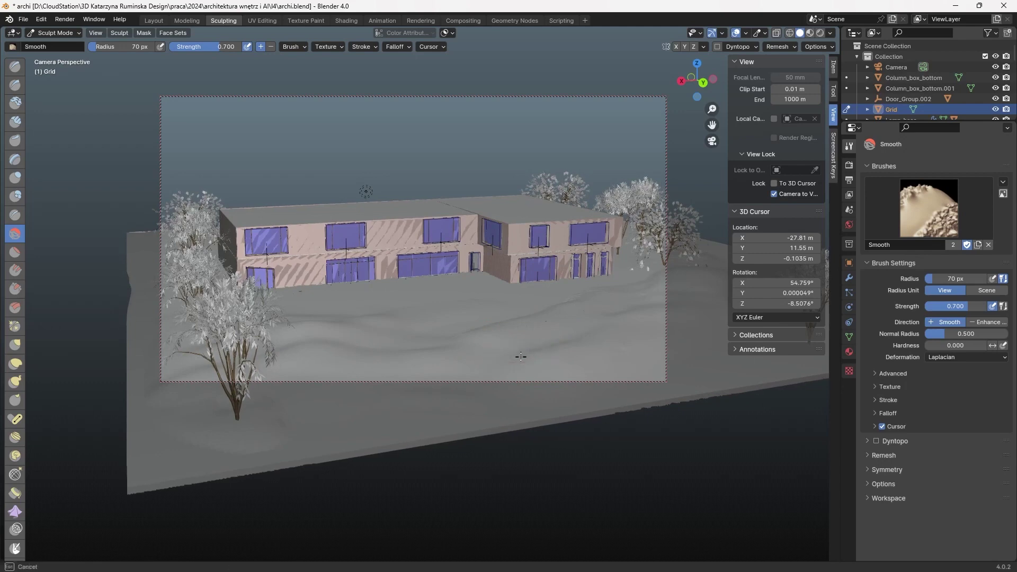
Build up the foreground terrain with the Clay brush, undo the last stroke, and return to the Smooth brush
click(15, 102)
mouse_move(630, 366)
mouse_down()
mouse_move(637, 375)
mouse_move(644, 350)
mouse_move(626, 376)
mouse_move(605, 372)
mouse_move(631, 370)
mouse_move(563, 395)
mouse_move(556, 424)
mouse_up()
key(ctrl+z)
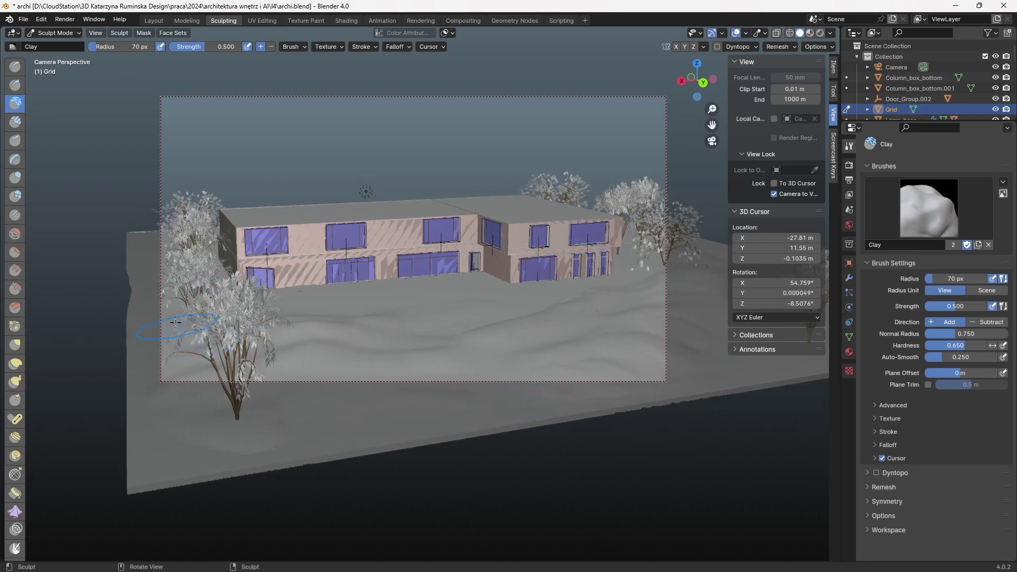
key(s)
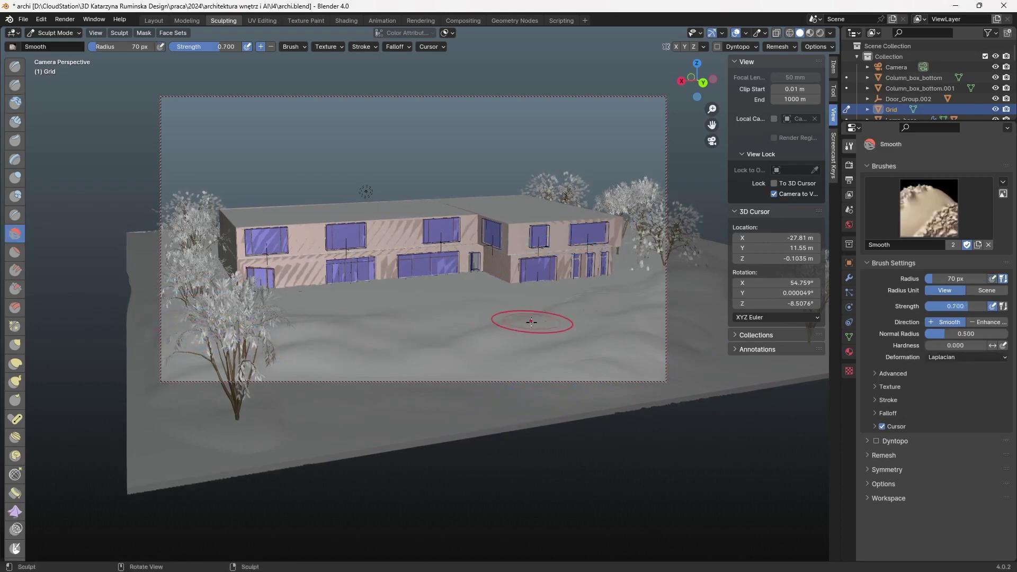
Preview the sculpted ground, house and trees in rendered shading through the camera, and open the view settings
click(810, 34)
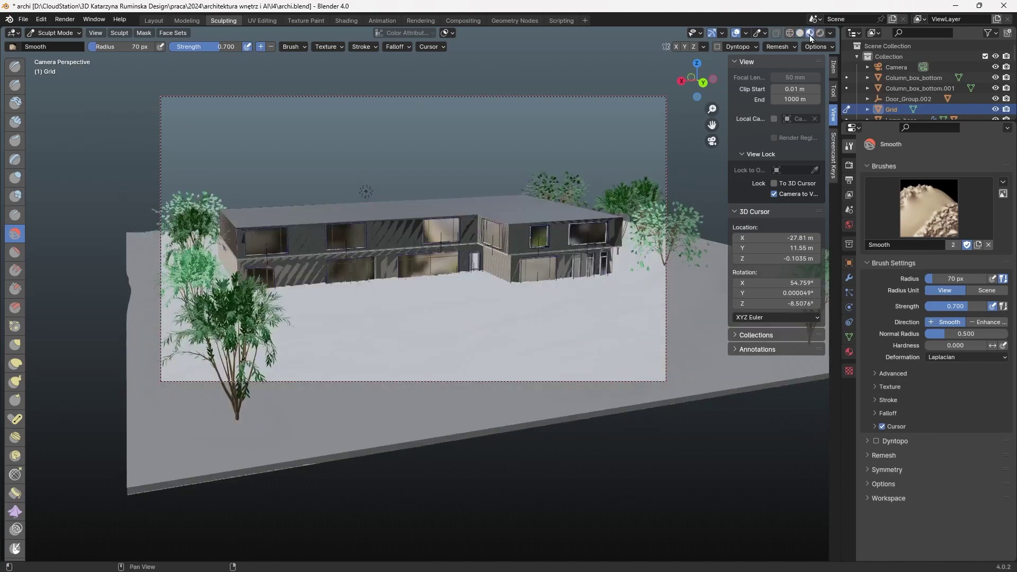
click(820, 33)
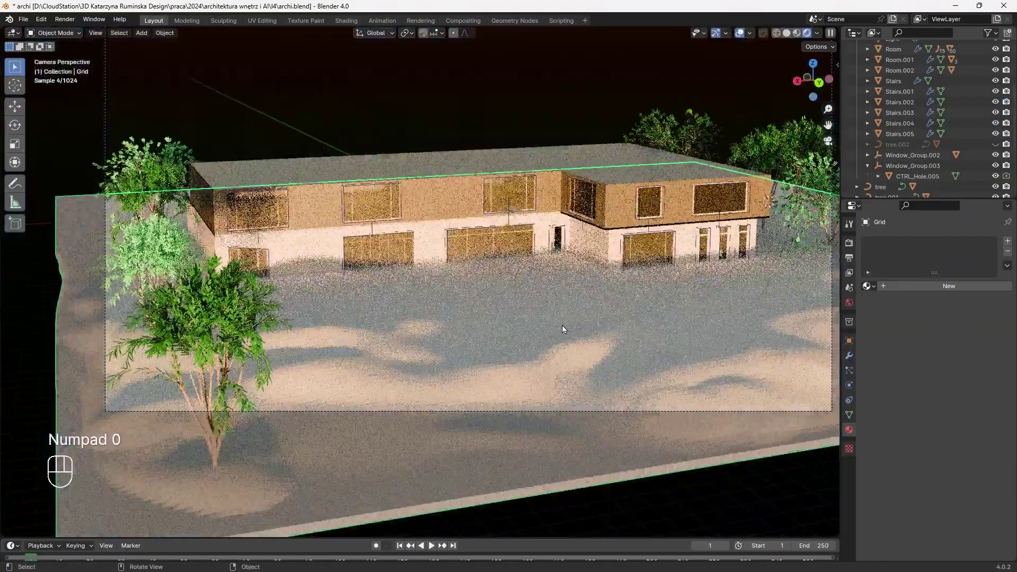
click(835, 62)
click(833, 115)
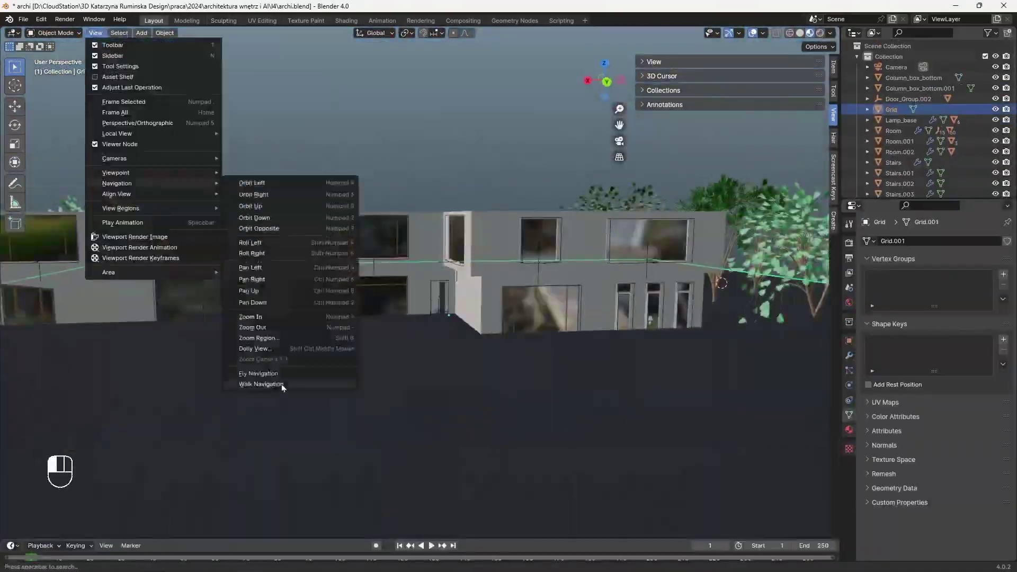
Use Walk Navigation in rendered shading to approach the house's entrance door and go inside
click(261, 385)
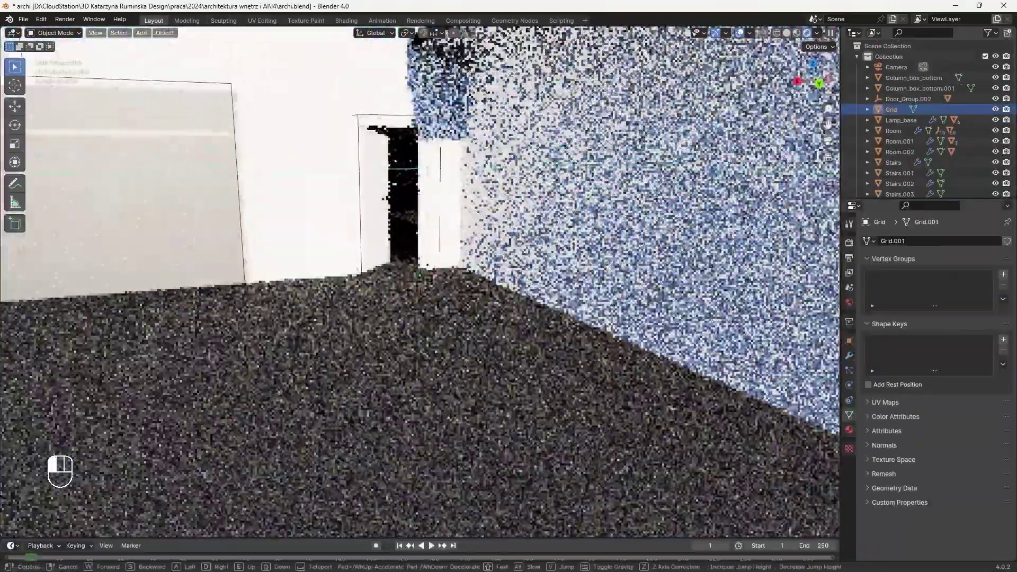
key(w)
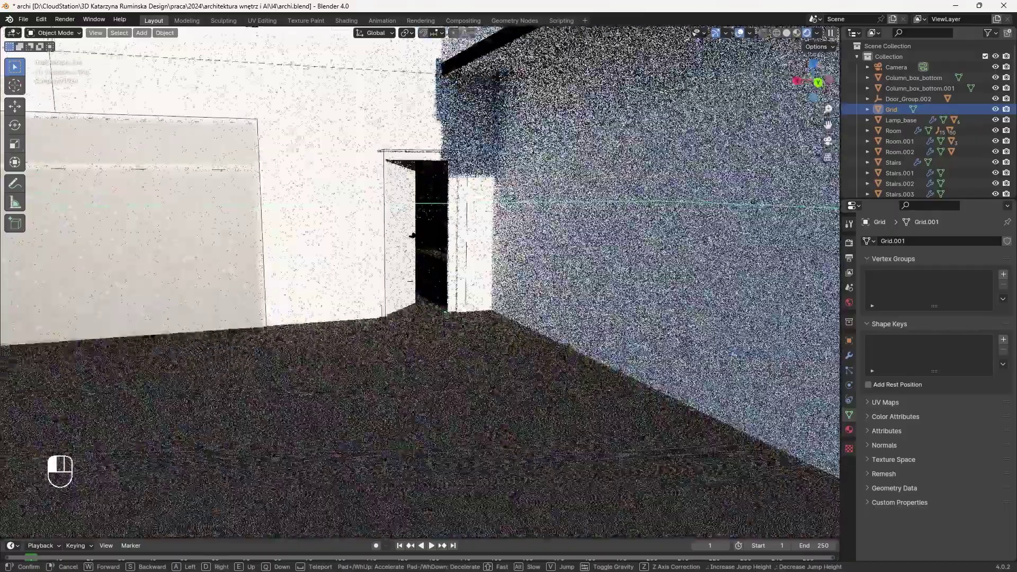
key(w)
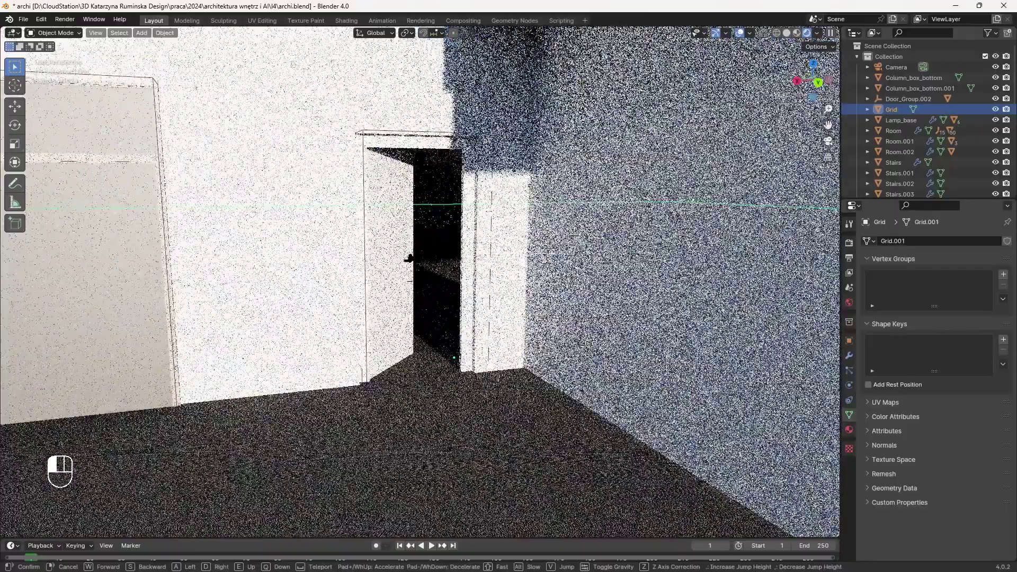
key(w)
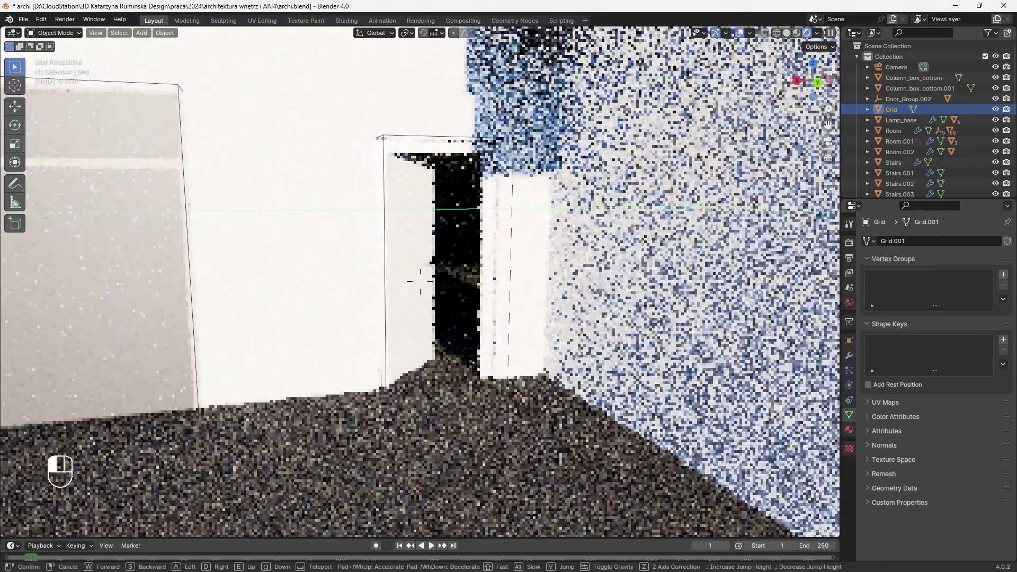
key(w)
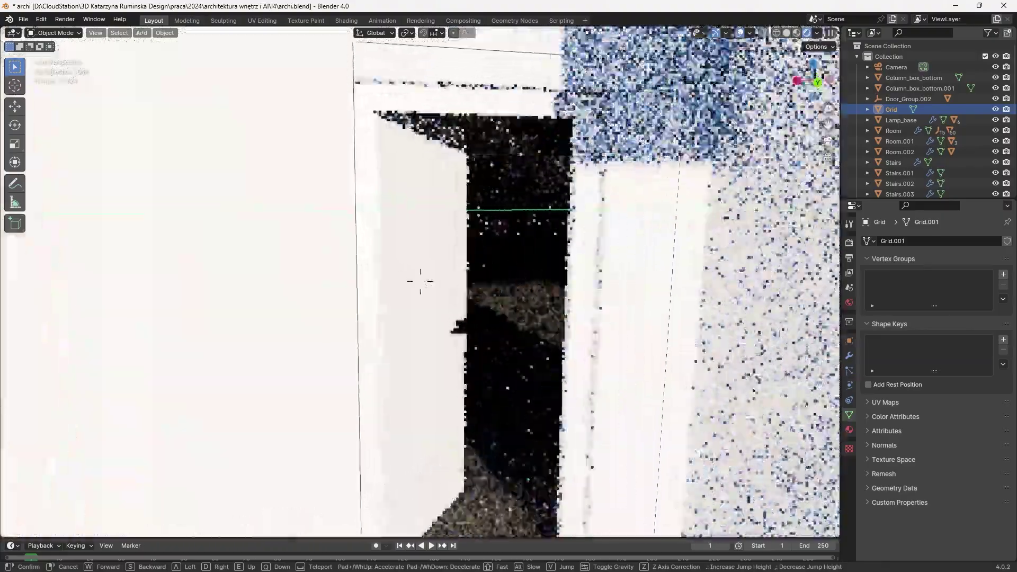
key(w)
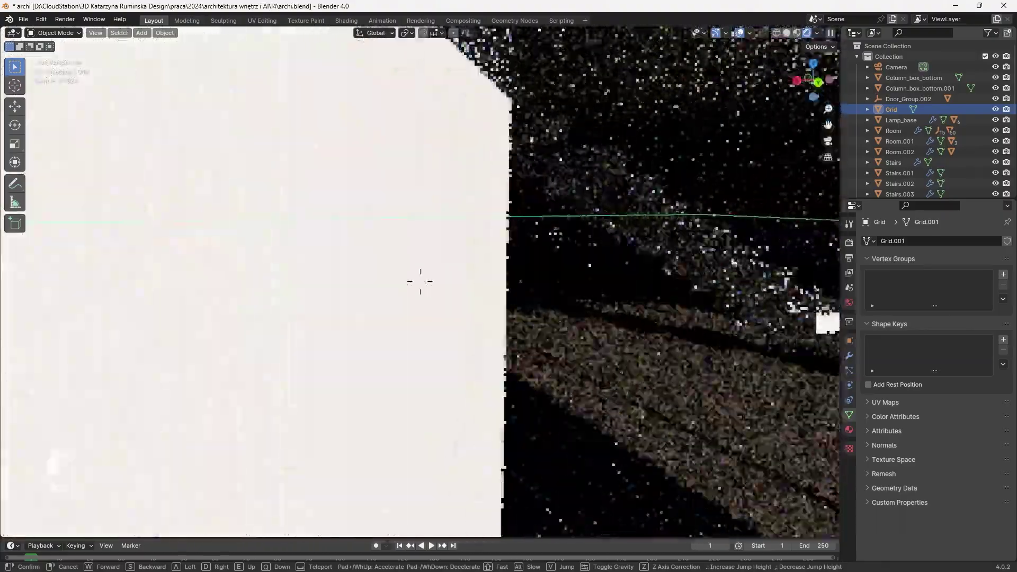
key(w)
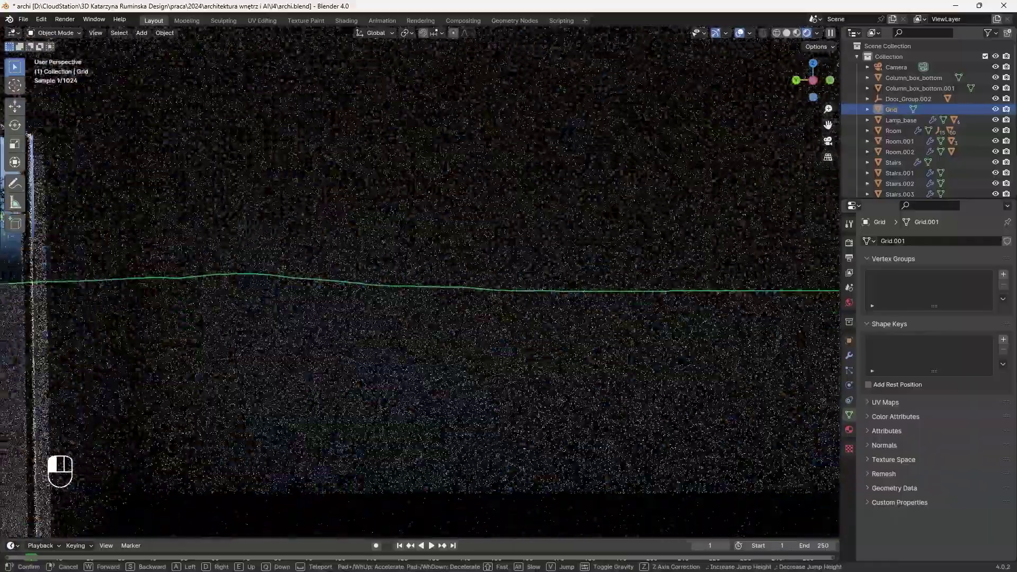
Walk quickly out of the building to view the facade and sky, and end the walk there
key(shift+w)
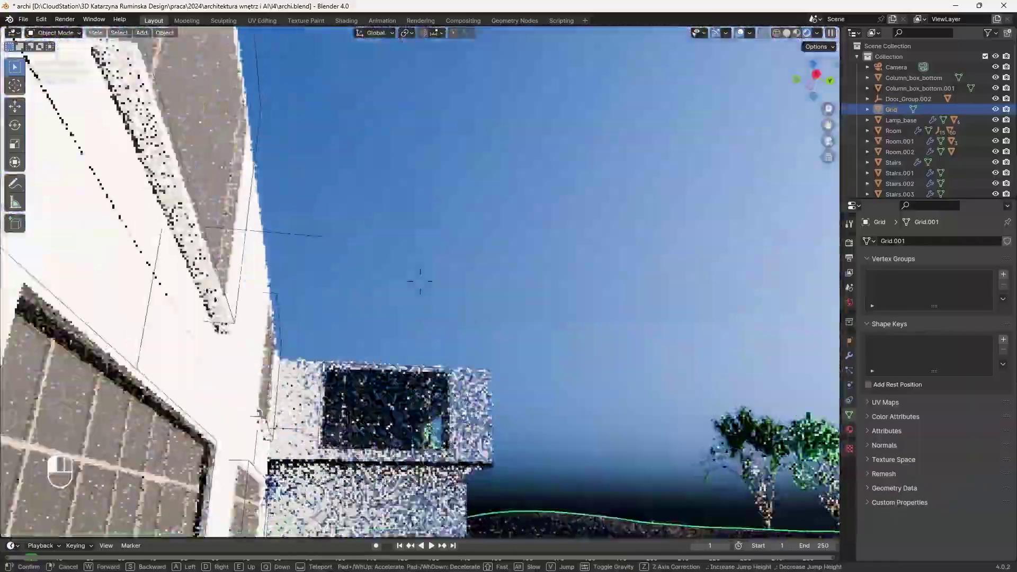
key(shift+s)
click(420, 281)
Restart Walk Navigation and look around the interior room with its windows and sunlit floor
click(96, 32)
mouse_move(117, 184)
click(260, 384)
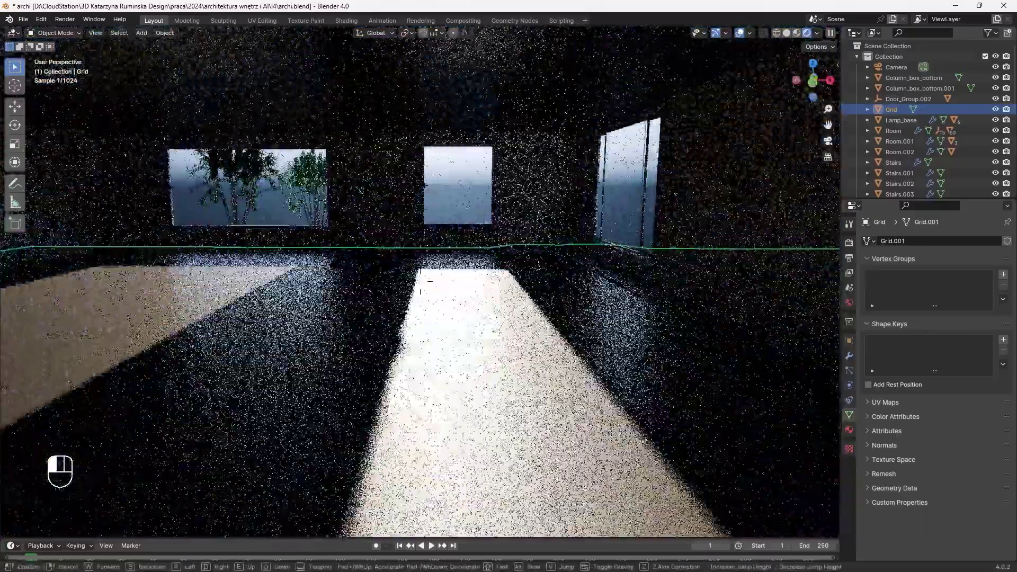
key(w)
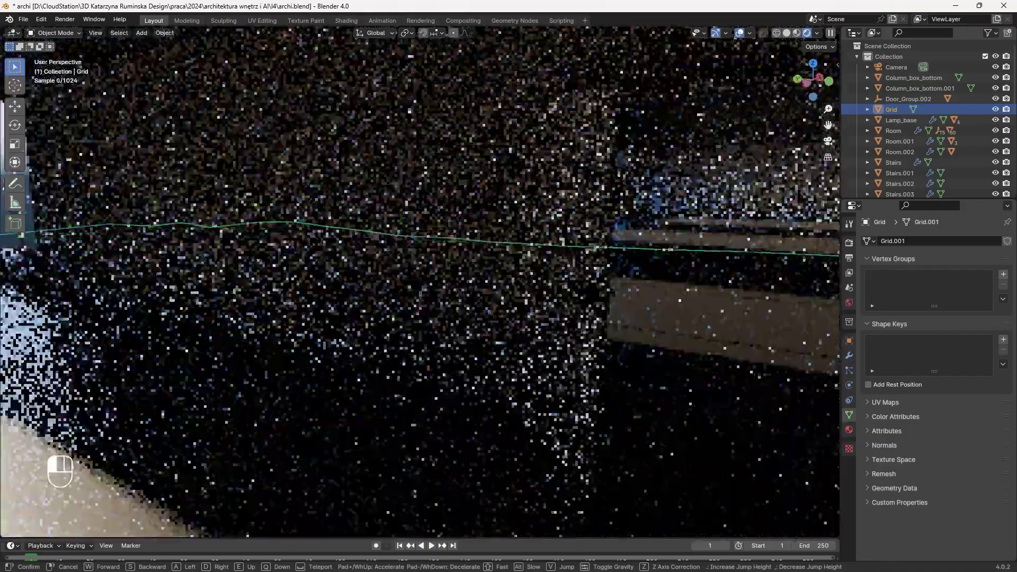
key(s)
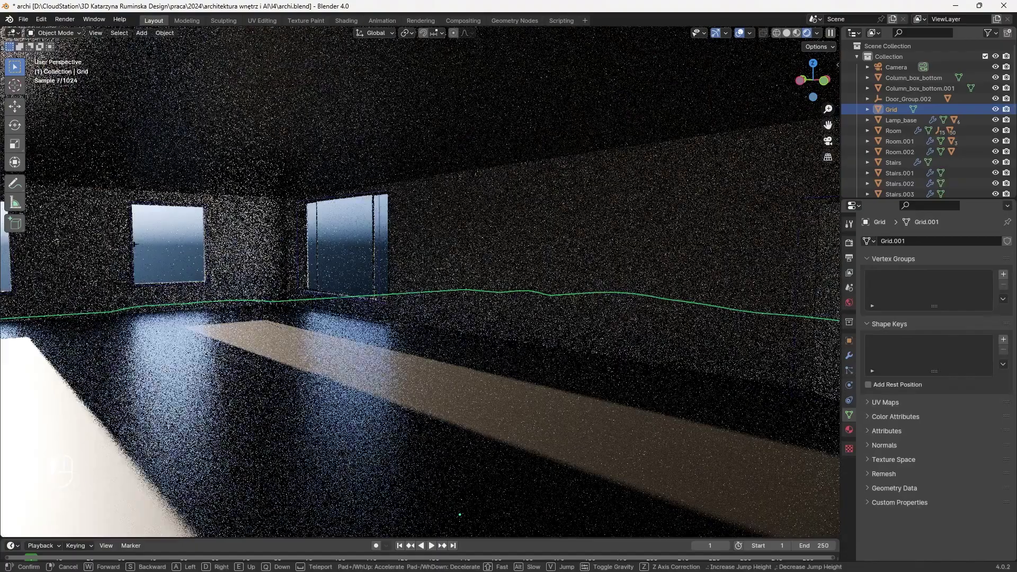
Render the camera's interior view of the windows and floor, and stop the render
key(F12)
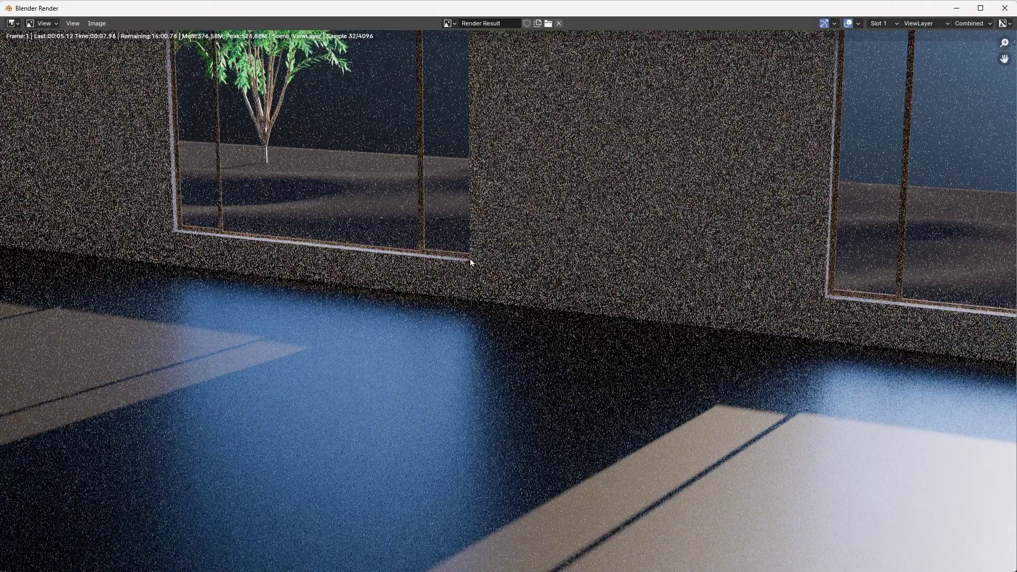
key(Escape)
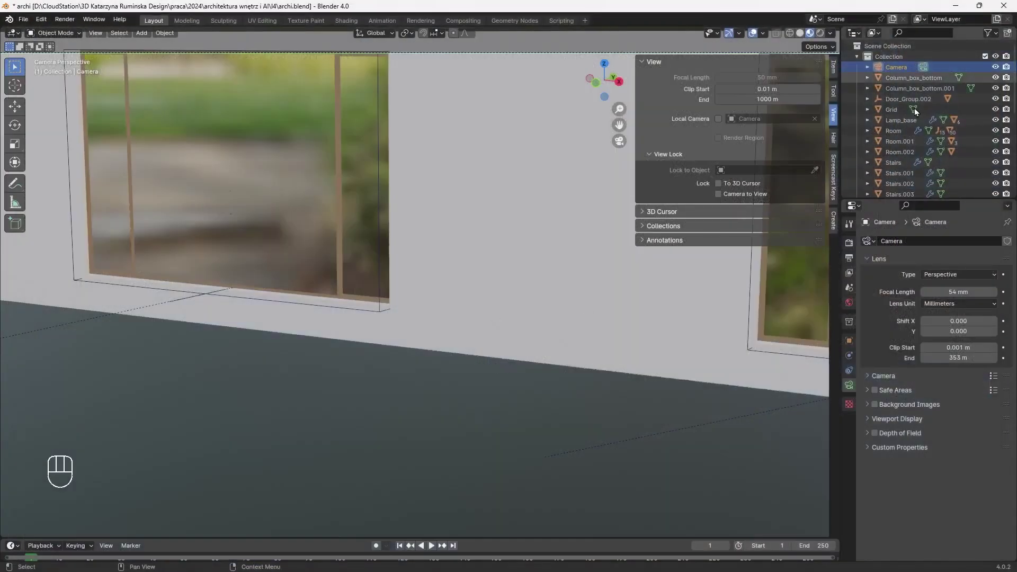
Set the camera's focal length to 29 mm to widen the interior view
mouse_move(978, 291)
mouse_down()
mouse_move(944, 292)
mouse_move(964, 292)
mouse_up()
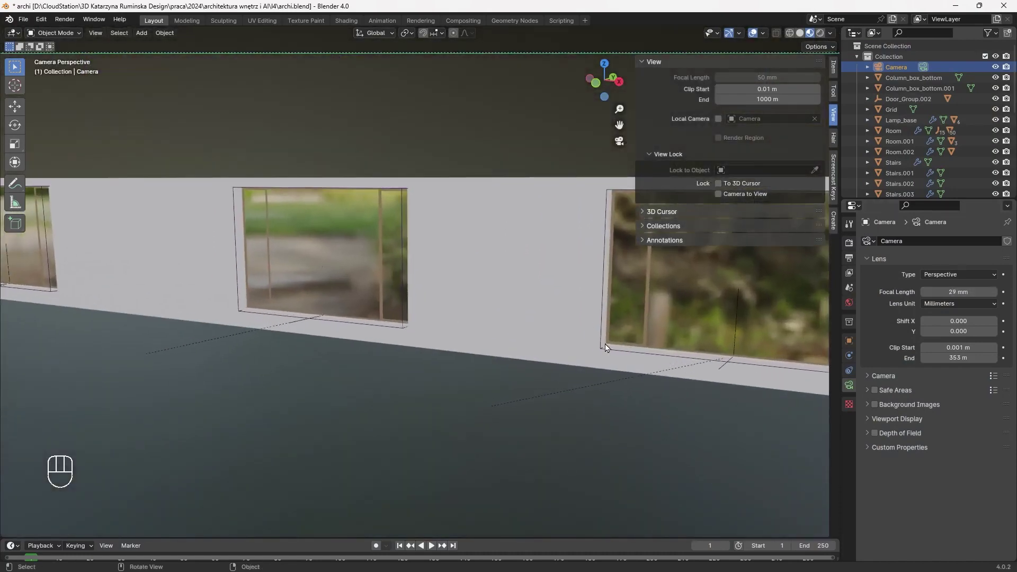
Reframe the interior camera view and set the camera's location to X 23.48 m, Y 12.146 m, Z 5.8843 m
key(KP_0)
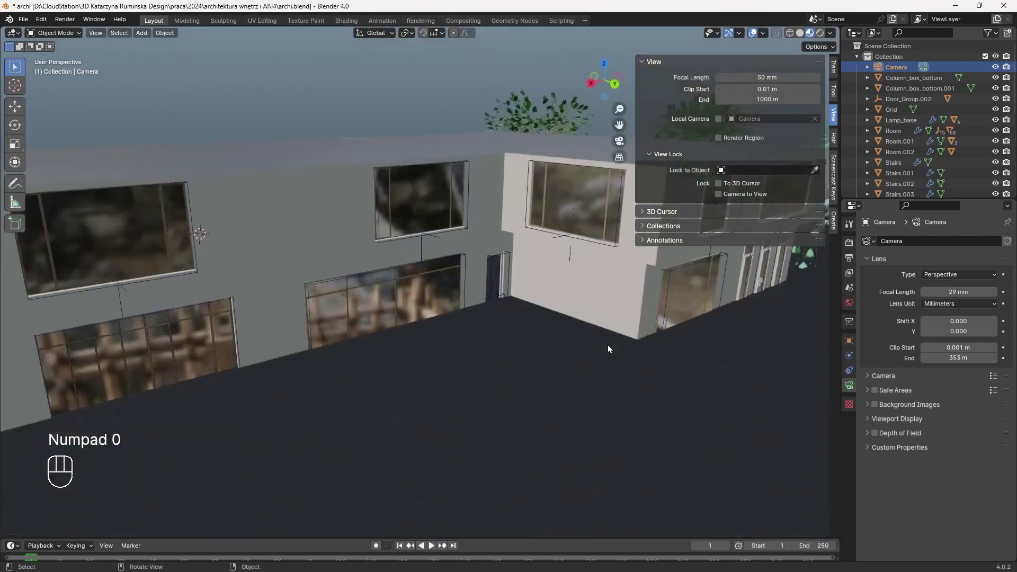
key(KP_0)
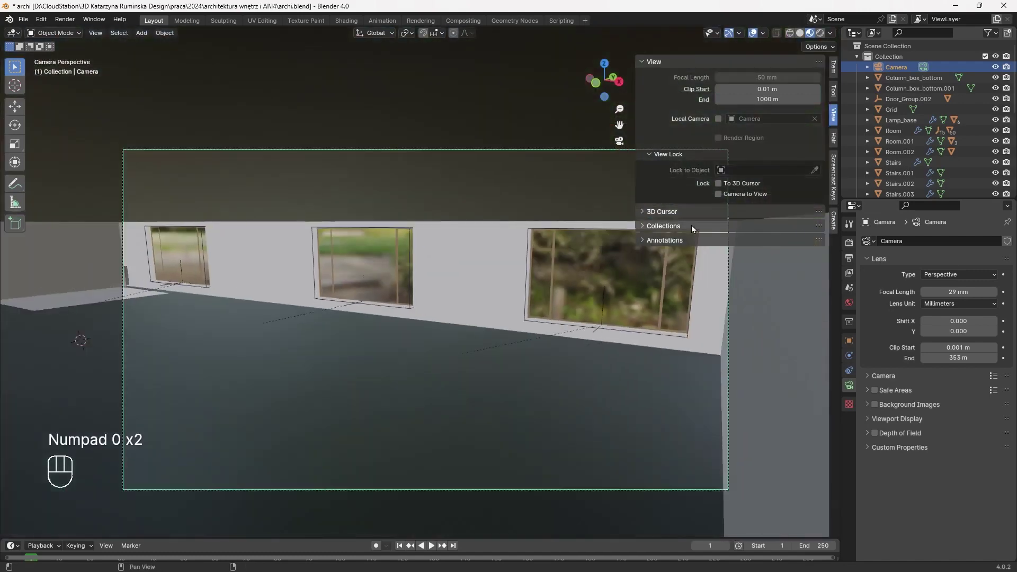
scroll(465, 333, down, 2)
shift+middle_drag(465, 333, 362, 275)
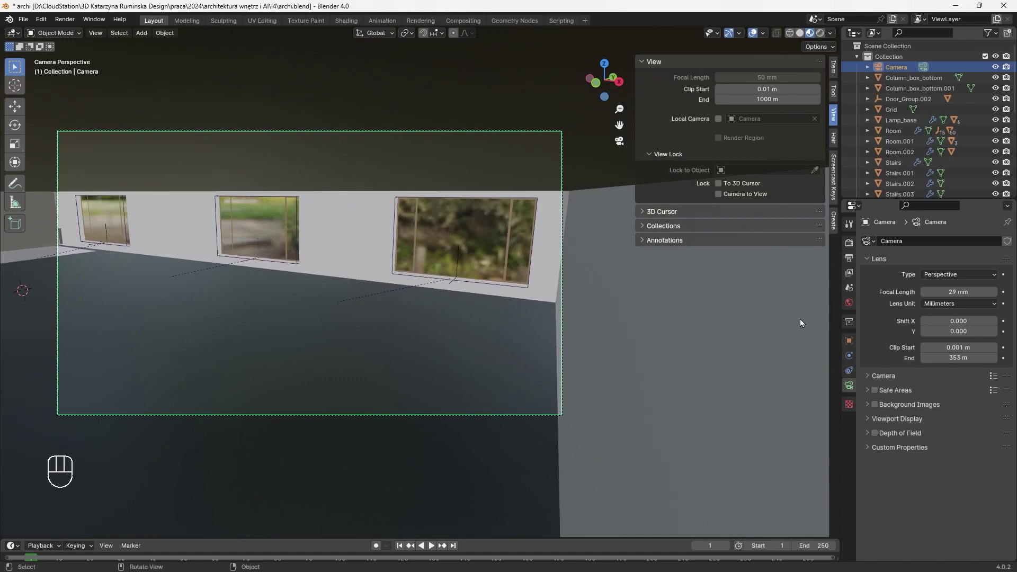
click(833, 73)
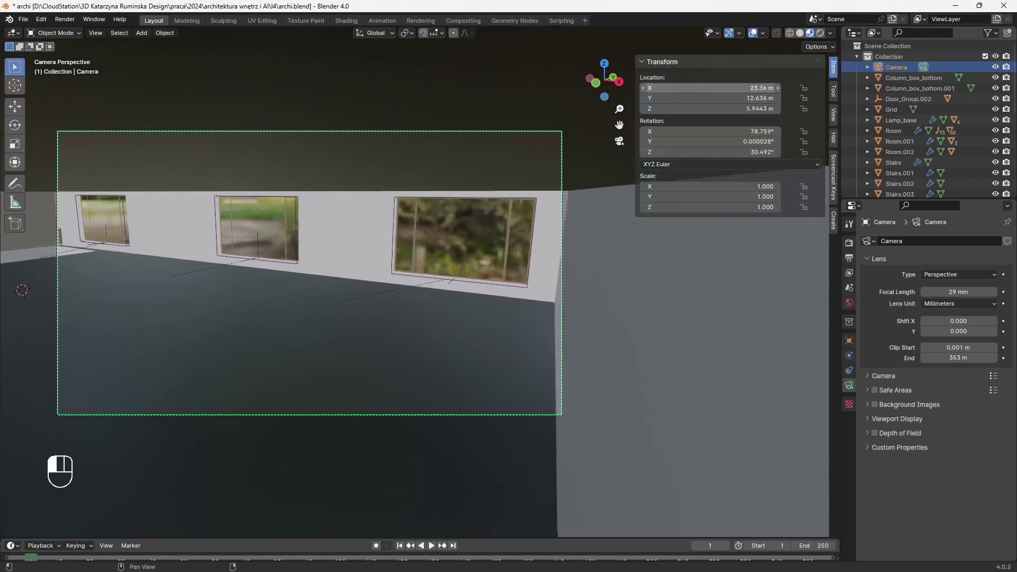
drag(710, 88, 717, 109)
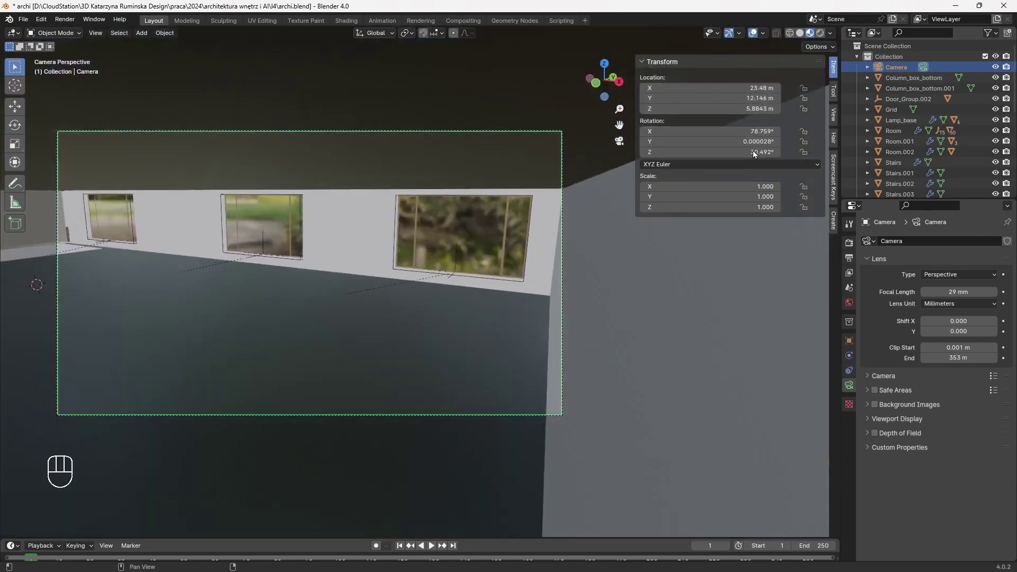
Adjust the camera's Z rotation and render the camera view
click(643, 152)
key(F12)
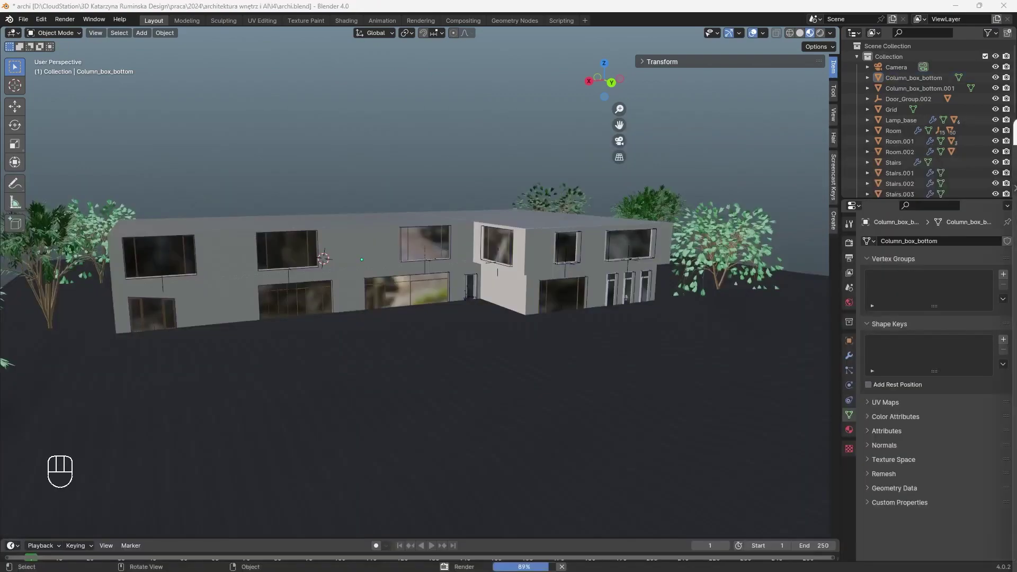
drag(1016, 133, 465, 312)
drag(464, 312, 320, 38)
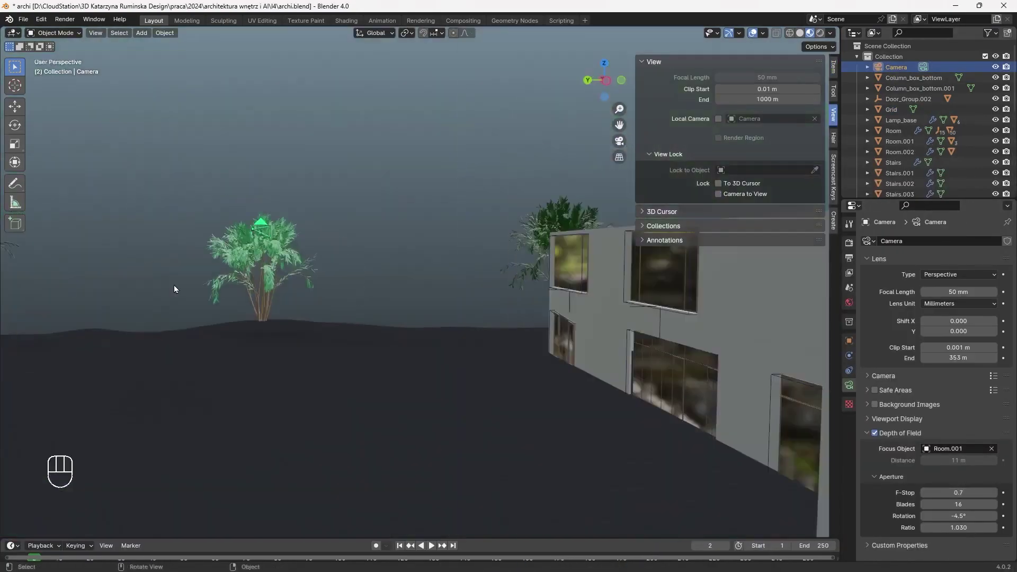
Reposition the leafy trees around the house, checking their placement against the camera view
click(265, 254)
key(g)
key(KP_0)
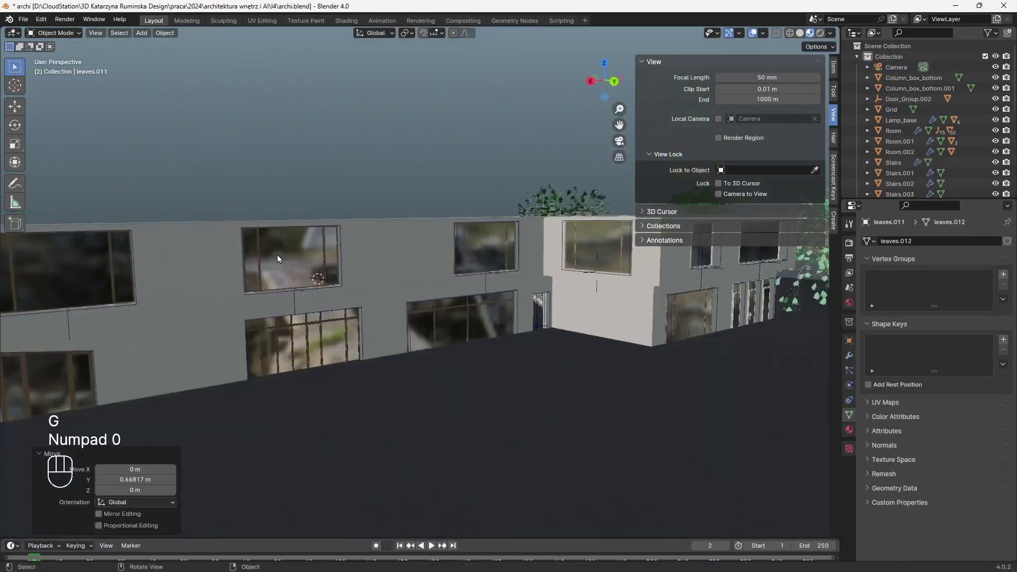
key(g)
click(713, 288)
key(g)
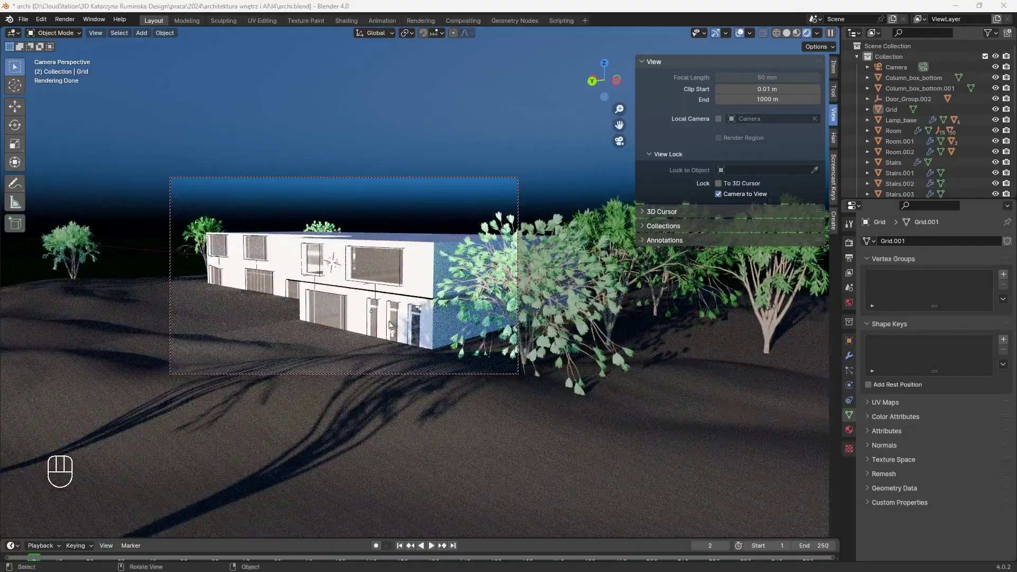
Select the camera and move its locked view closer to the facade, with tree foliage in the foreground
click(896, 67)
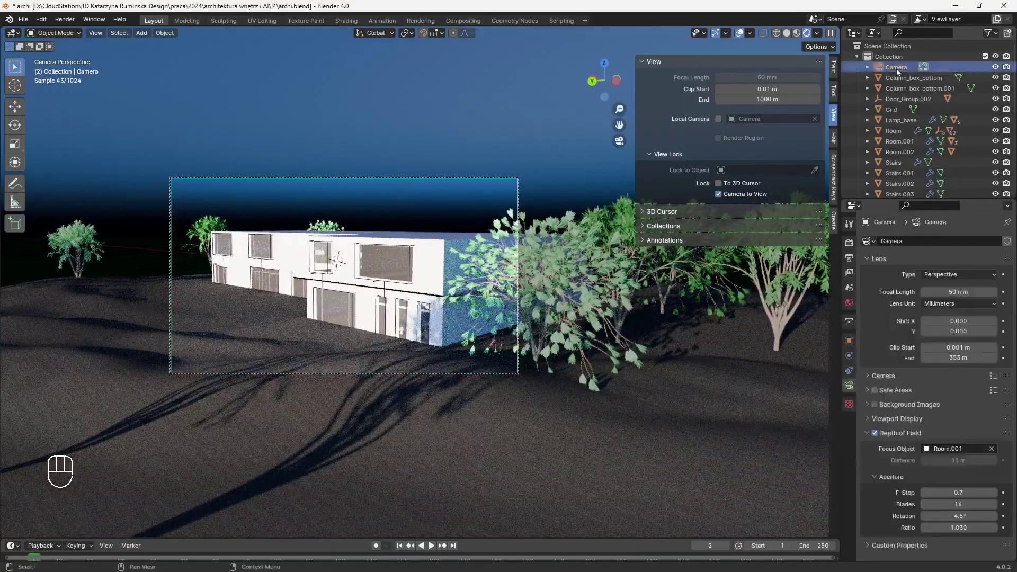
shift+middle_drag(506, 297, 514, 305)
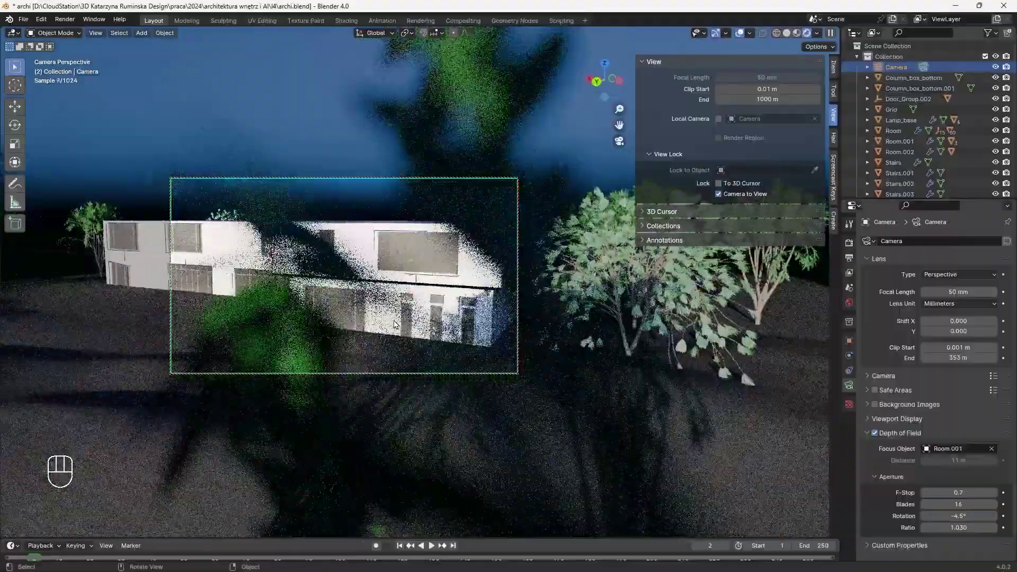
key(ctrl)
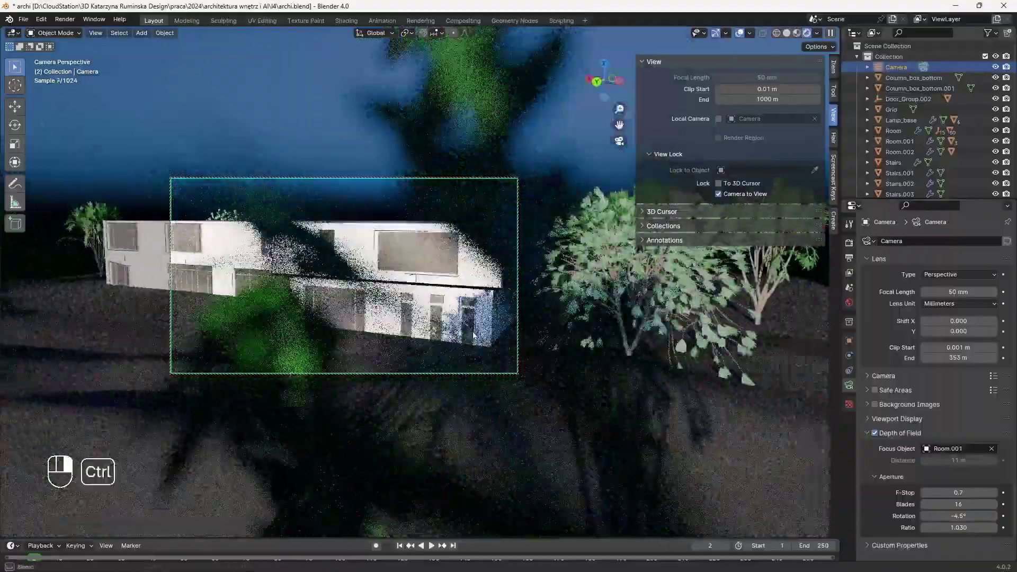
ctrl+scroll(689, 371, up, 2)
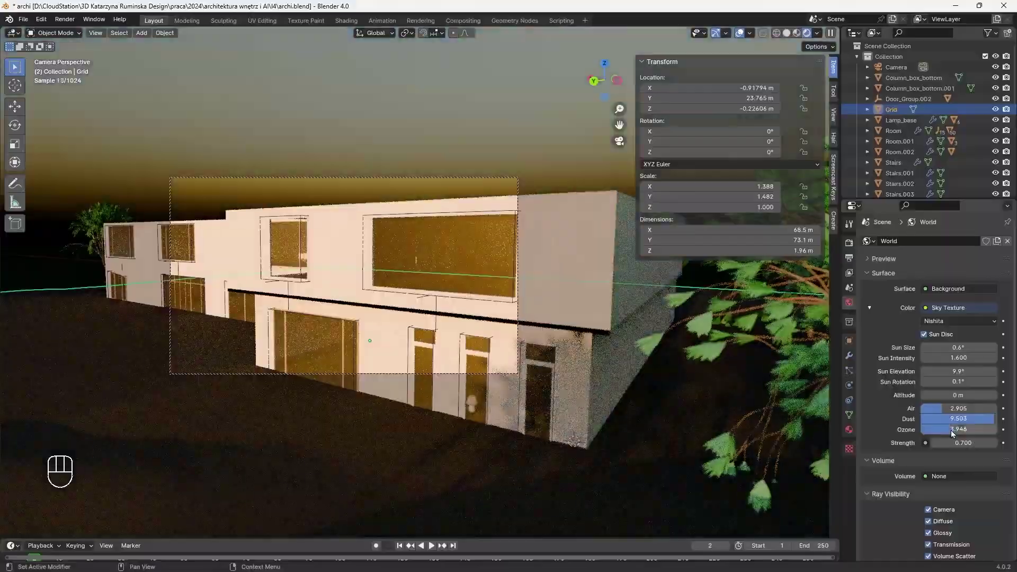
Move the camera from the close facade view to a viewpoint inside the building
scroll(484, 335, up, 3)
ctrl+middle_drag(477, 317, 470, 340)
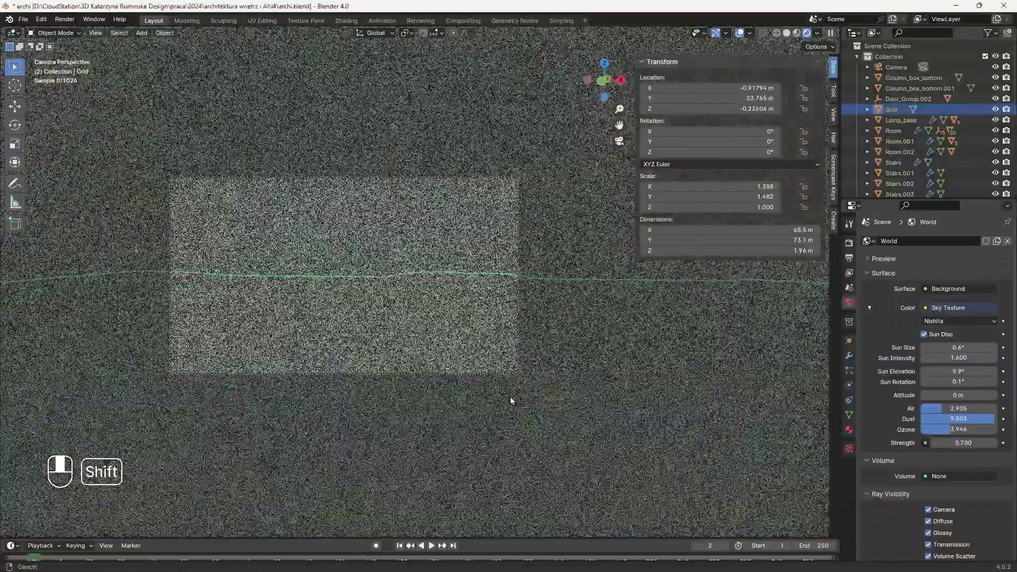
shift+middle_drag(510, 400, 433, 329)
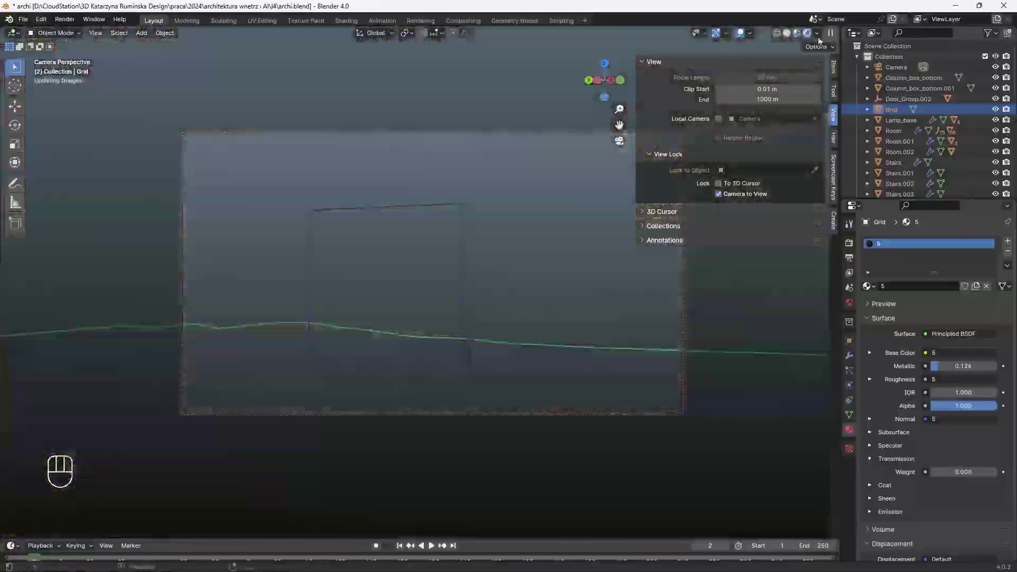
Select the leaves of the interior double door and rotate the door leaf in the doorway
click(429, 344)
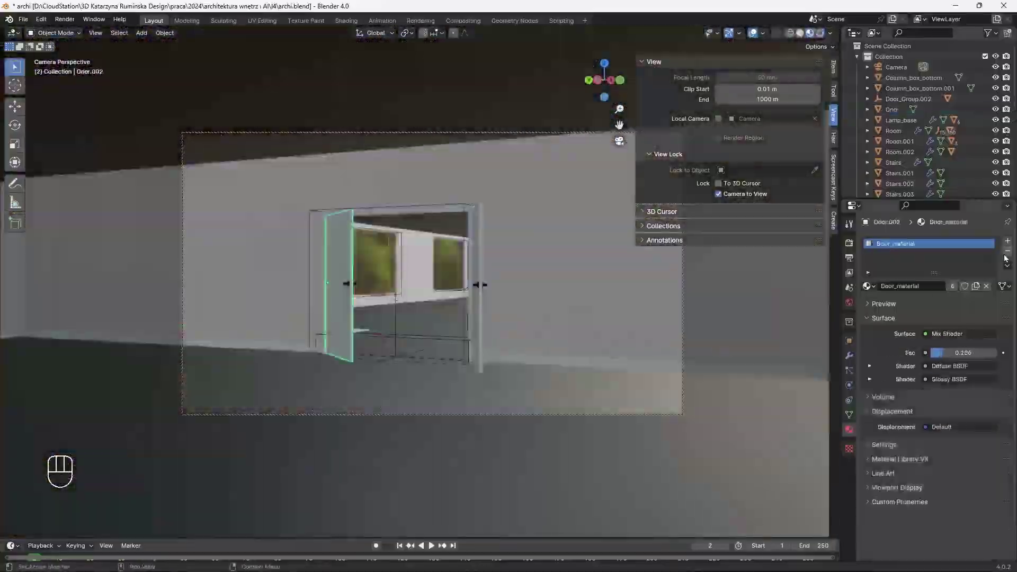
click(476, 323)
key(r)
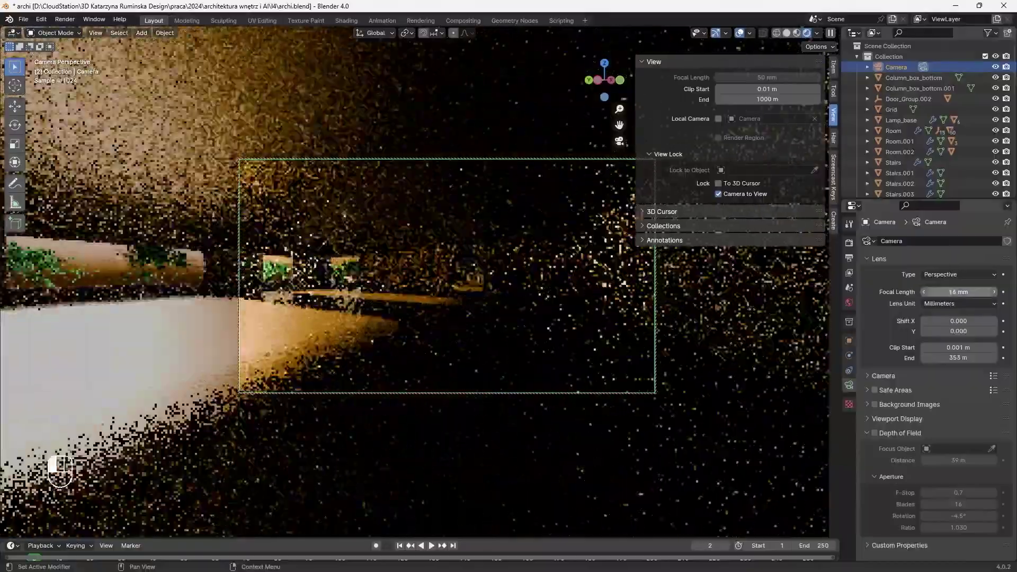
Shift the interior camera's framing around the windows and doorway, then save the file and render the view
shift+middle_drag(530, 328, 572, 334)
key(ctrl+s)
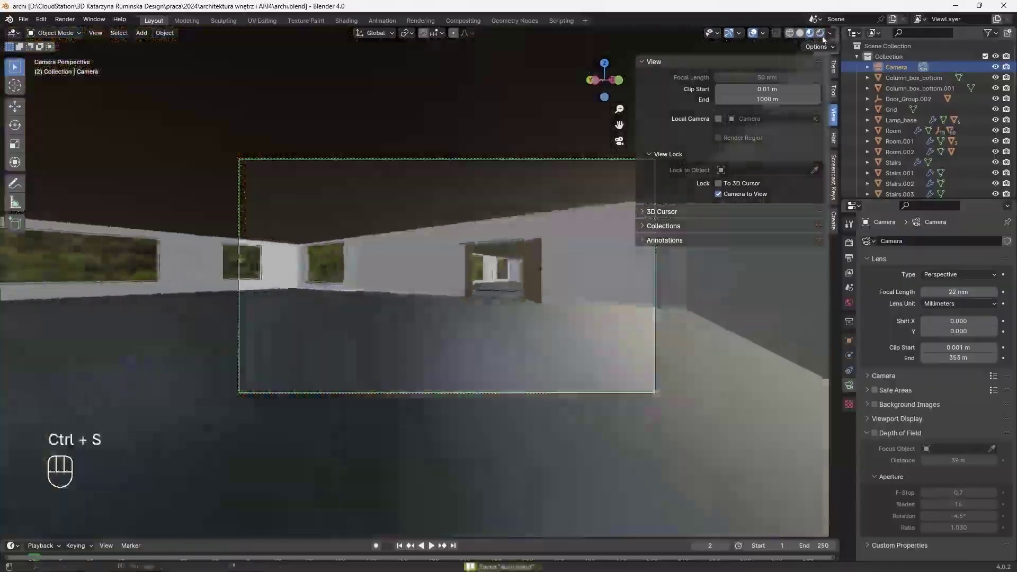
key(F12)
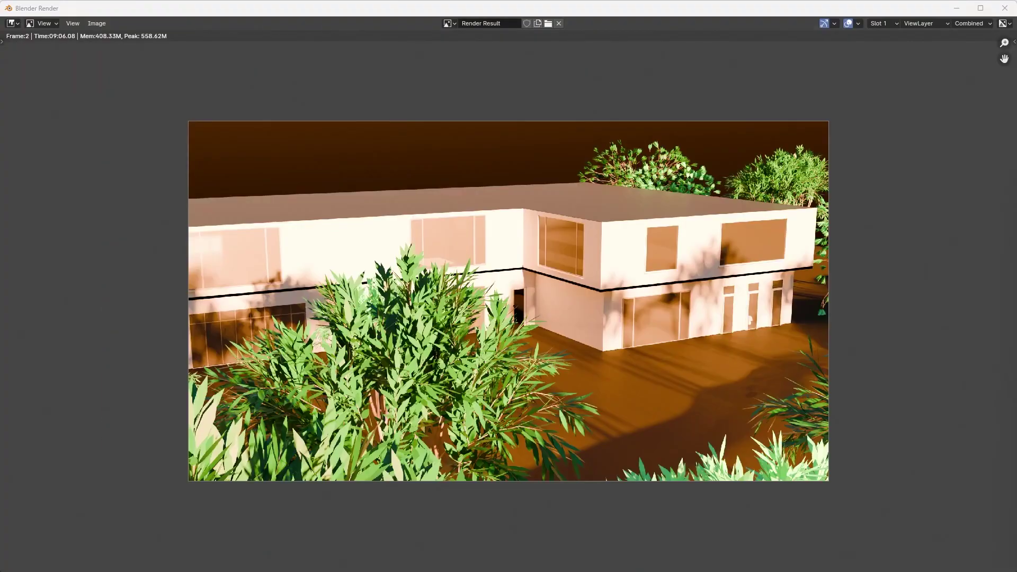
Open the saved render VIS1.png in the image viewer, inspect it zoomed in and show it full screen
drag(736, 231, 383, 145)
double_click(377, 138)
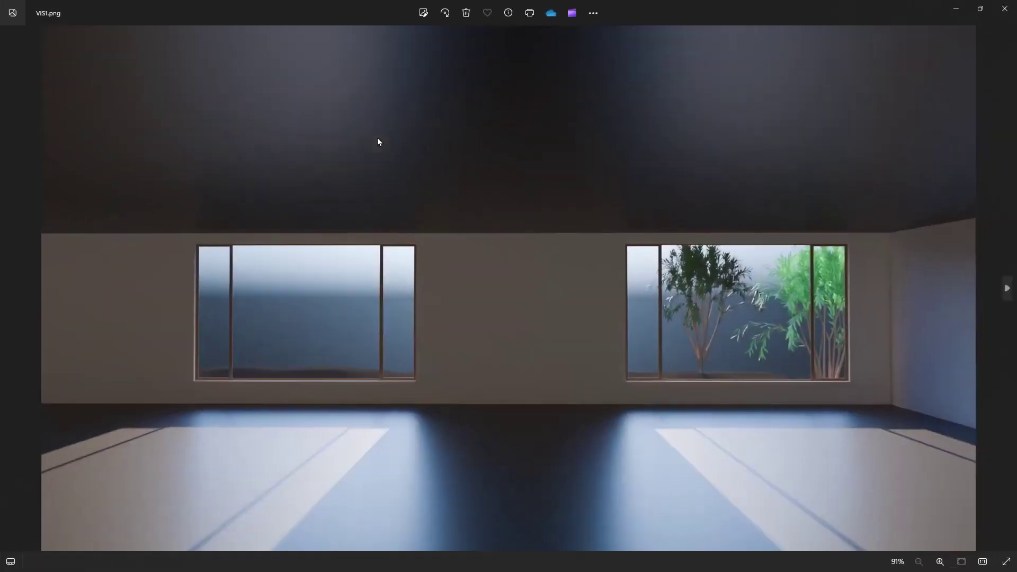
scroll(378, 138, up, 4)
scroll(514, 198, down, 4)
click(1004, 560)
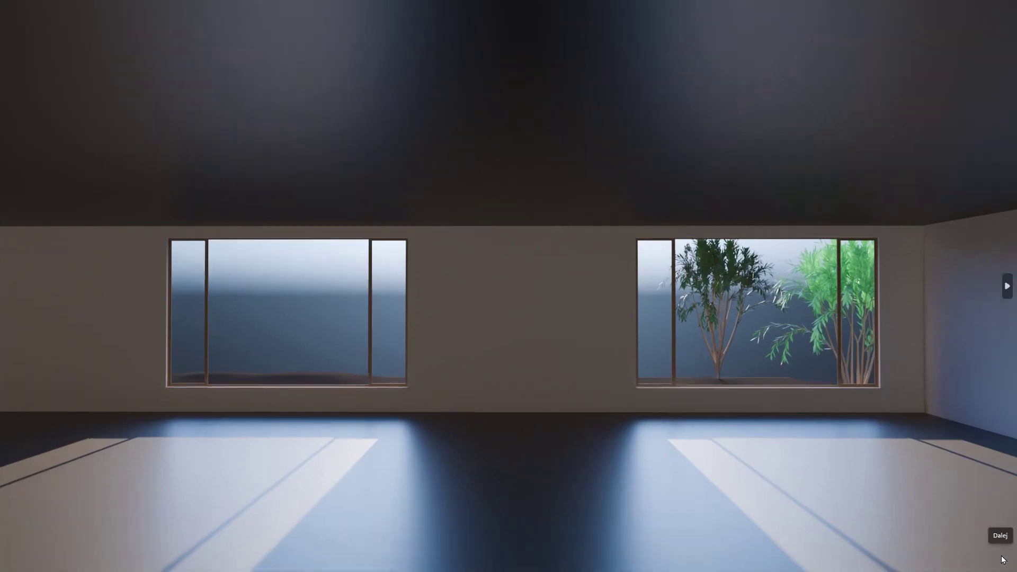
Page through the other saved renders full screen to review the exterior, aerial and interior views
key(Right)
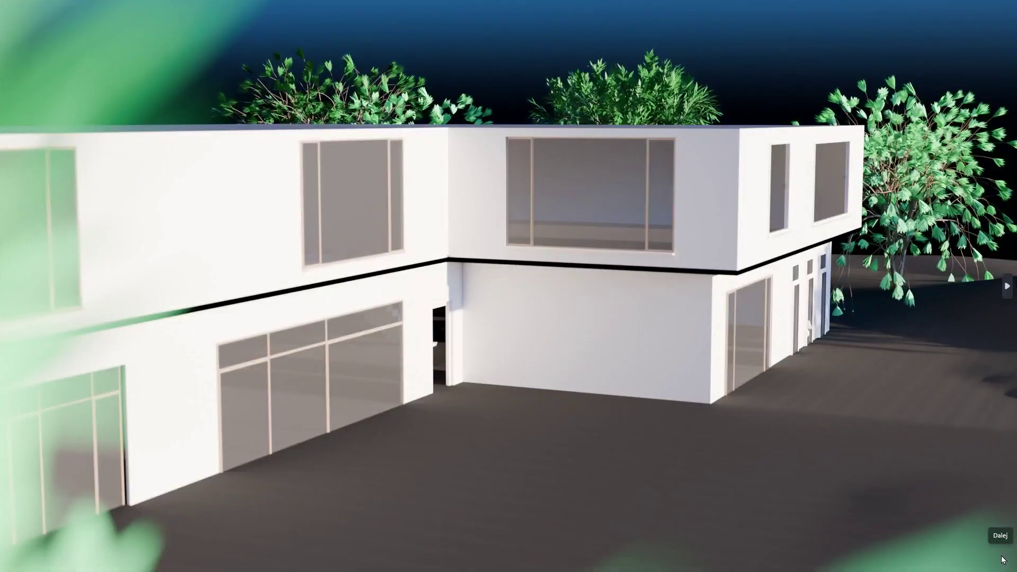
key(Right)
key(Right)
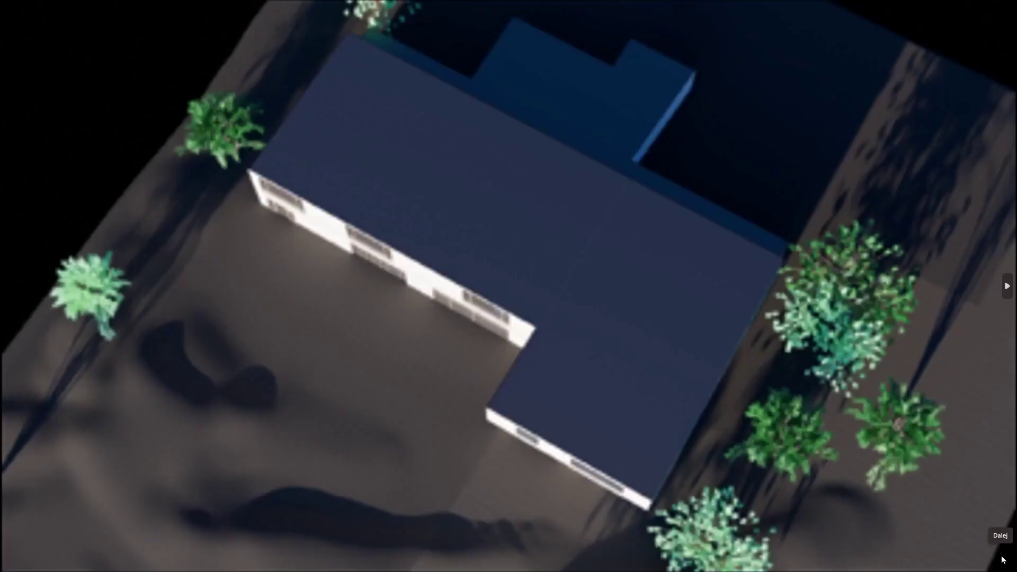
key(Right)
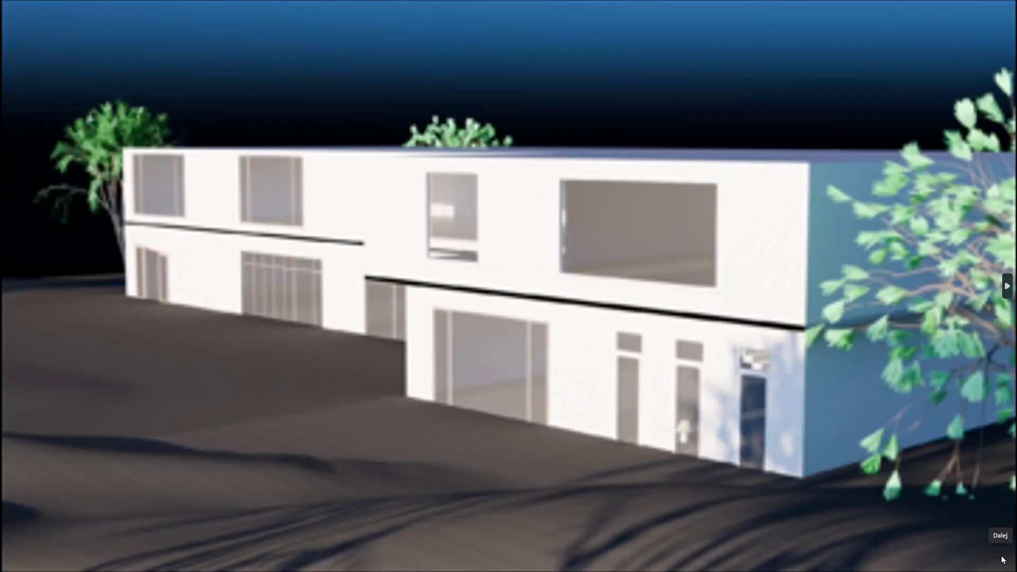
key(Right)
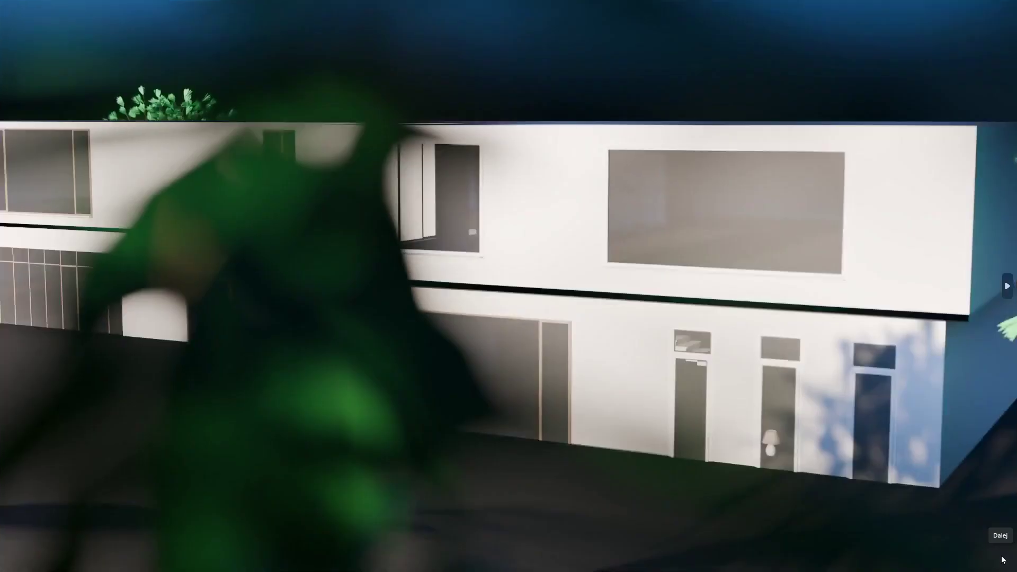
key(Right)
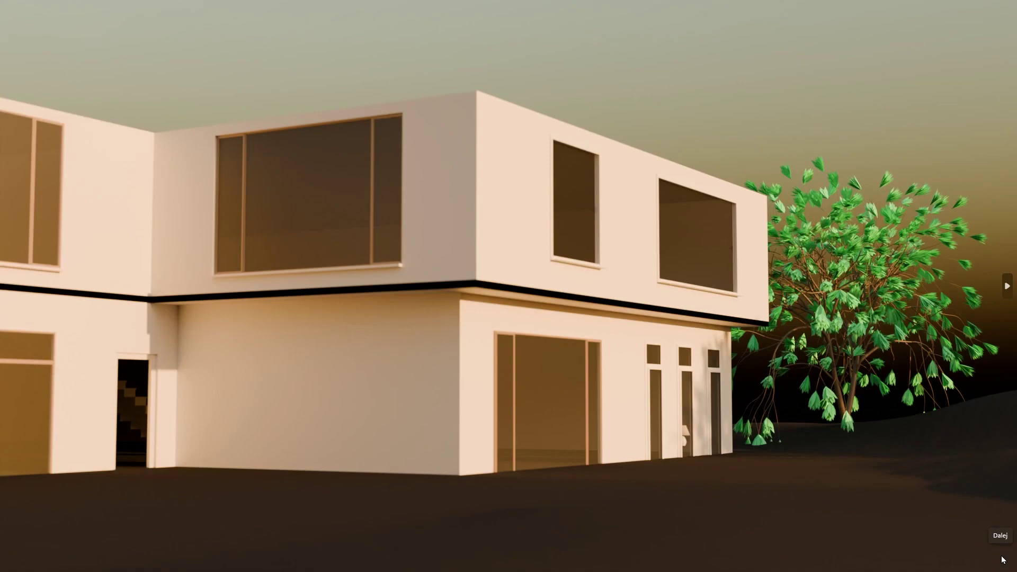
key(Right)
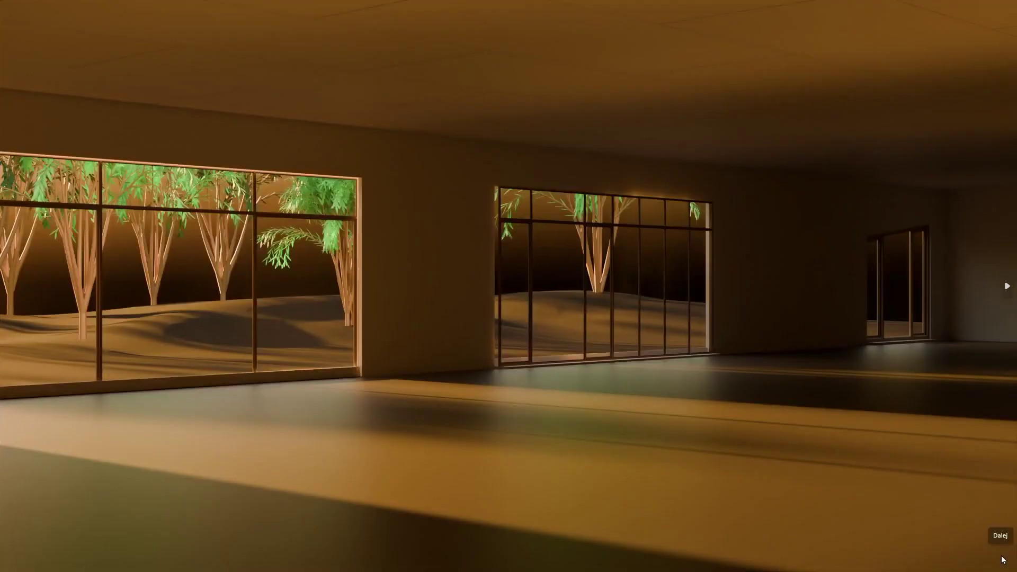